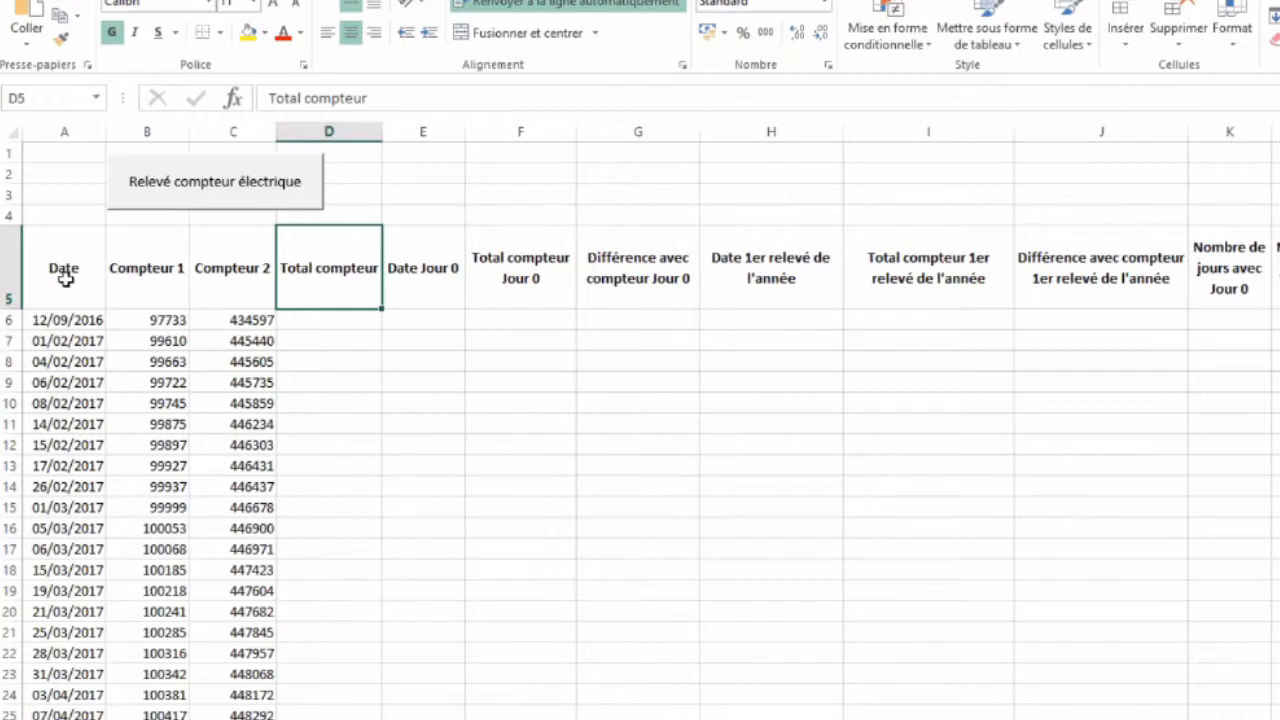
- Examine the table's column headings from Total compteur through the monthly consumption averages for Jour 0 and 1er relevé
key("Down")
key("Up")
key("Right")
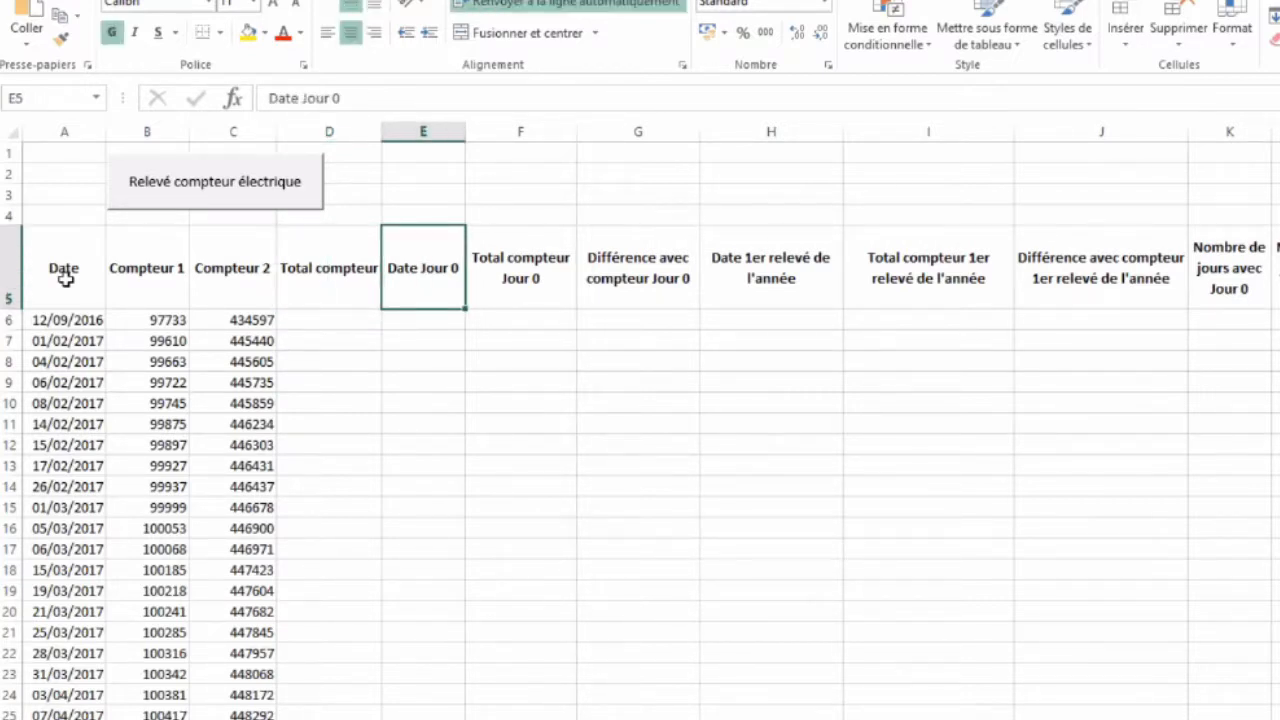
key("Down")
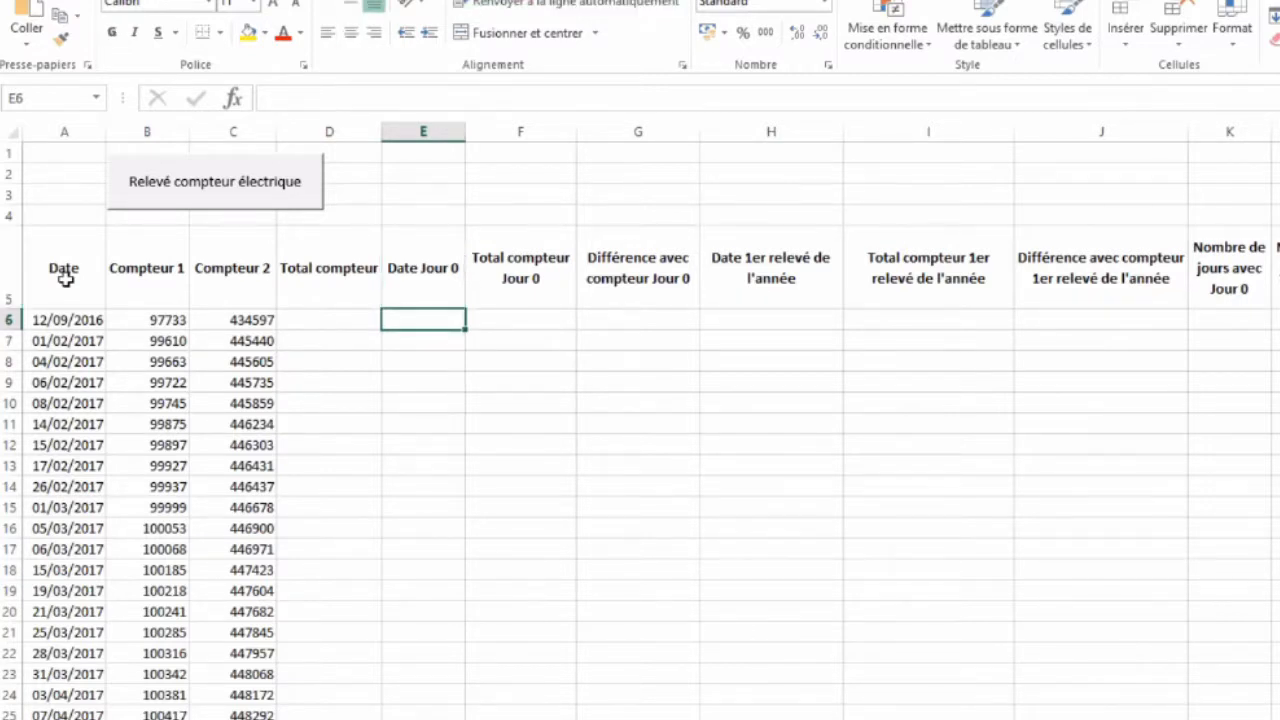
key("Up")
key("Right")
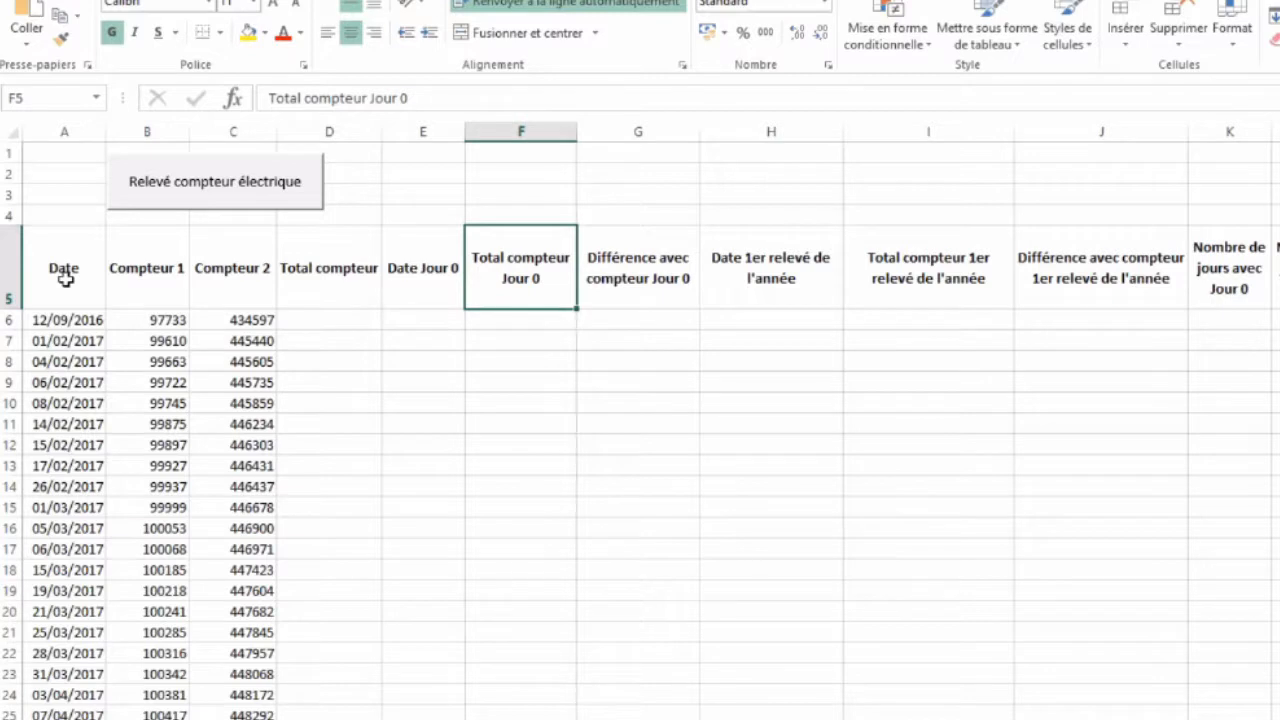
key("Down")
key("Right")
key("Up")
key("Down")
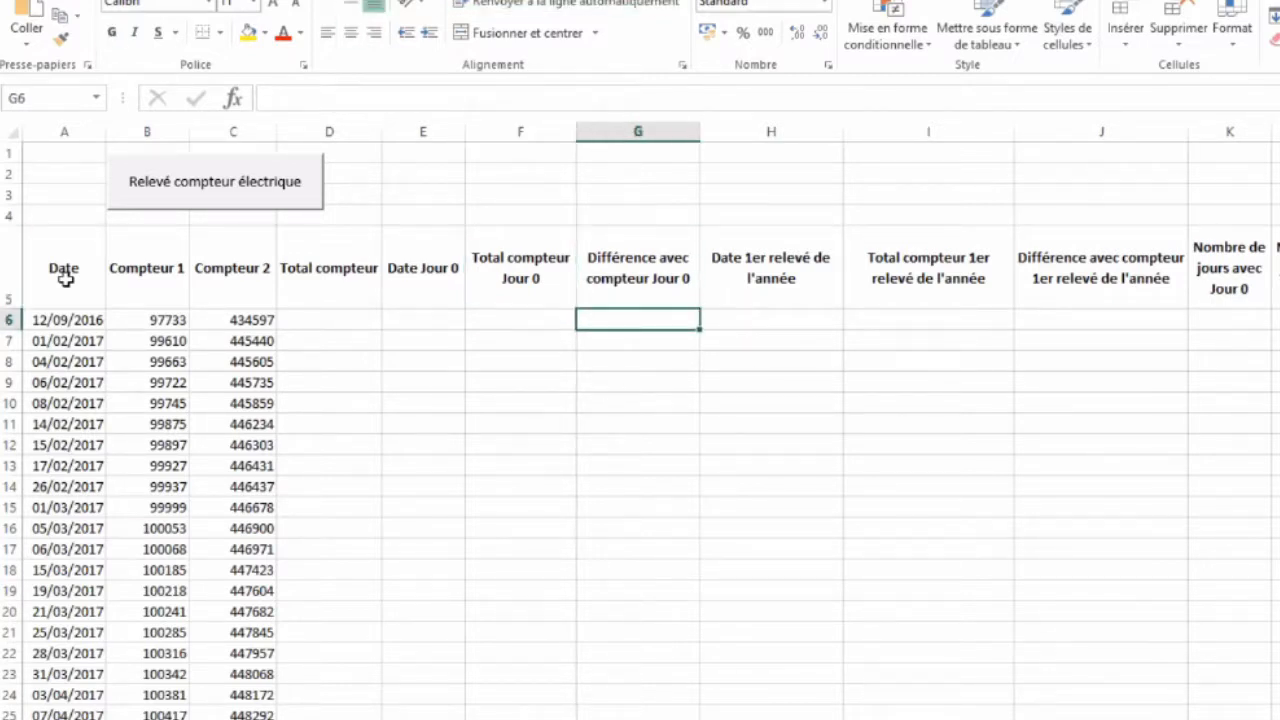
key("Right")
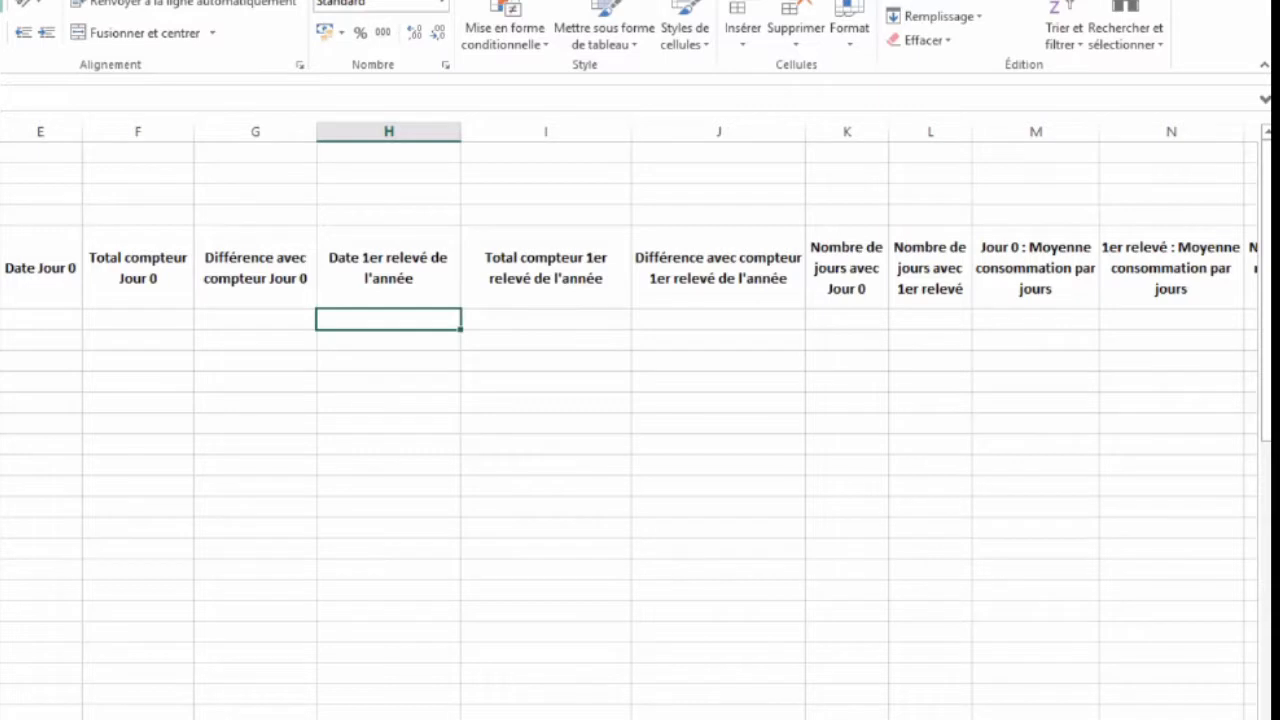
key("Right")
key("Right")
key("Right")
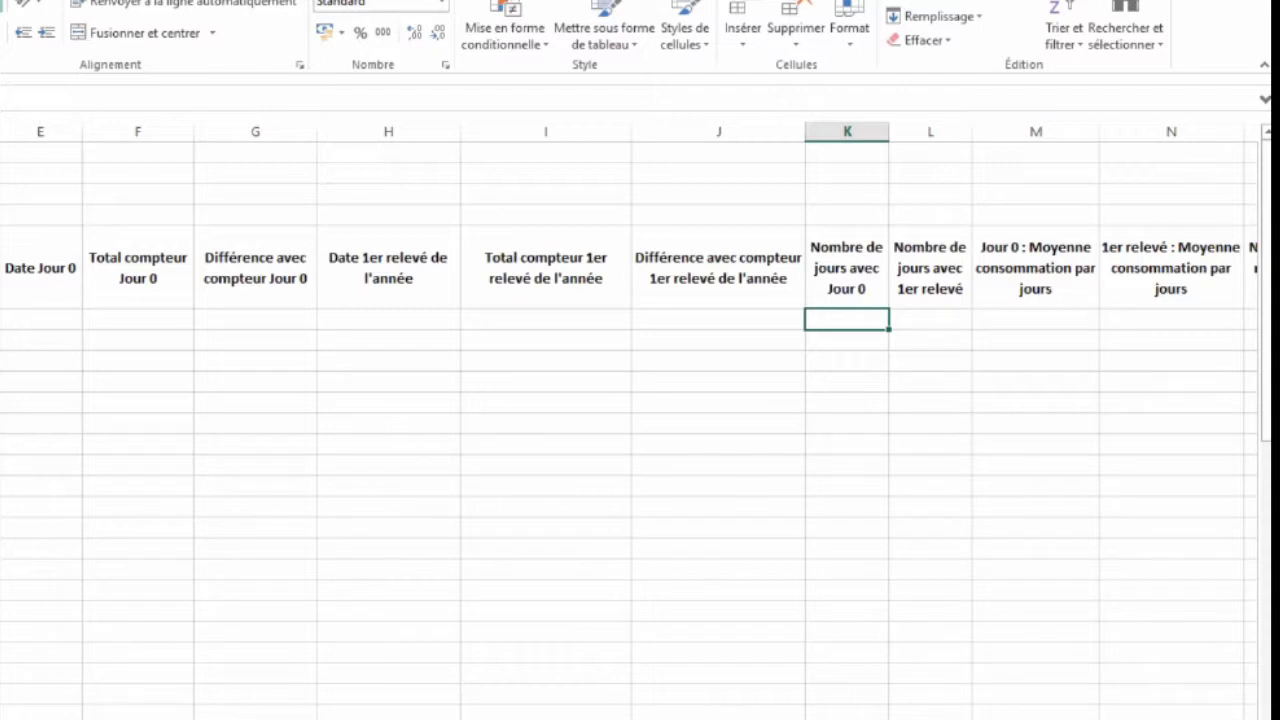
key("Right")
key("Right")
key("Right")
key("Right")
key("Right")
key("Right")
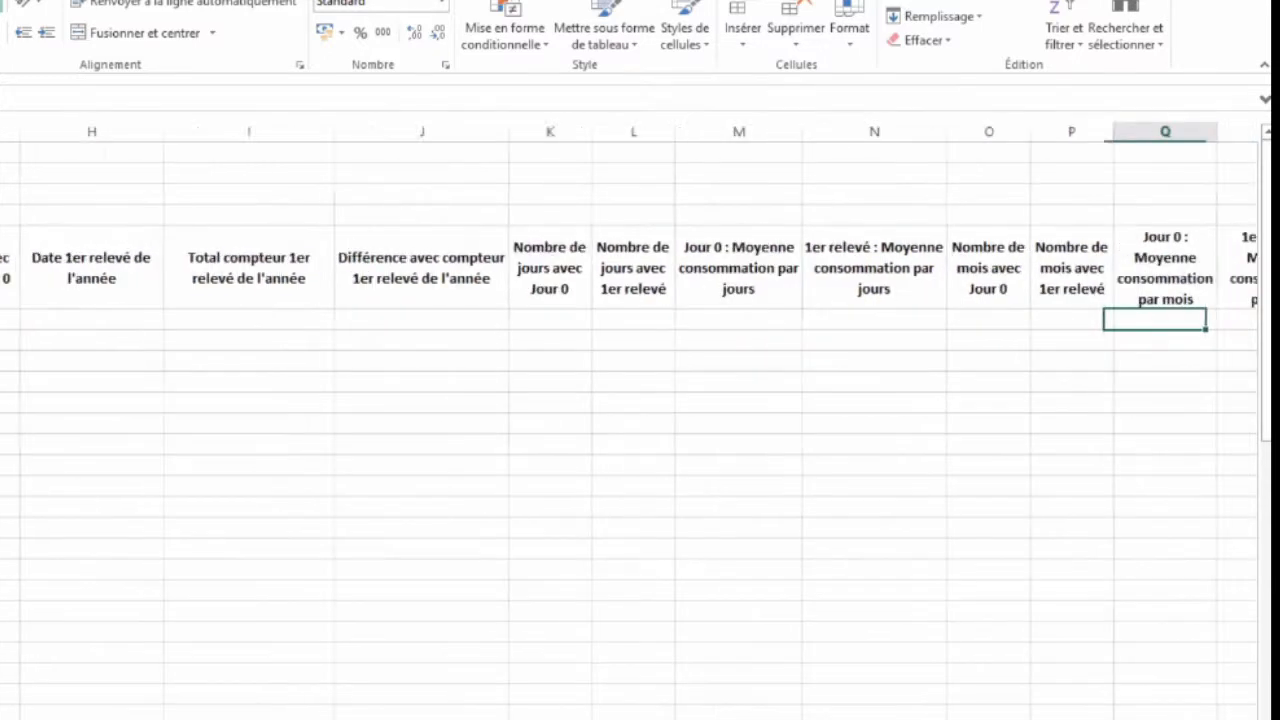
key("Right")
key("Left")
key("Left")
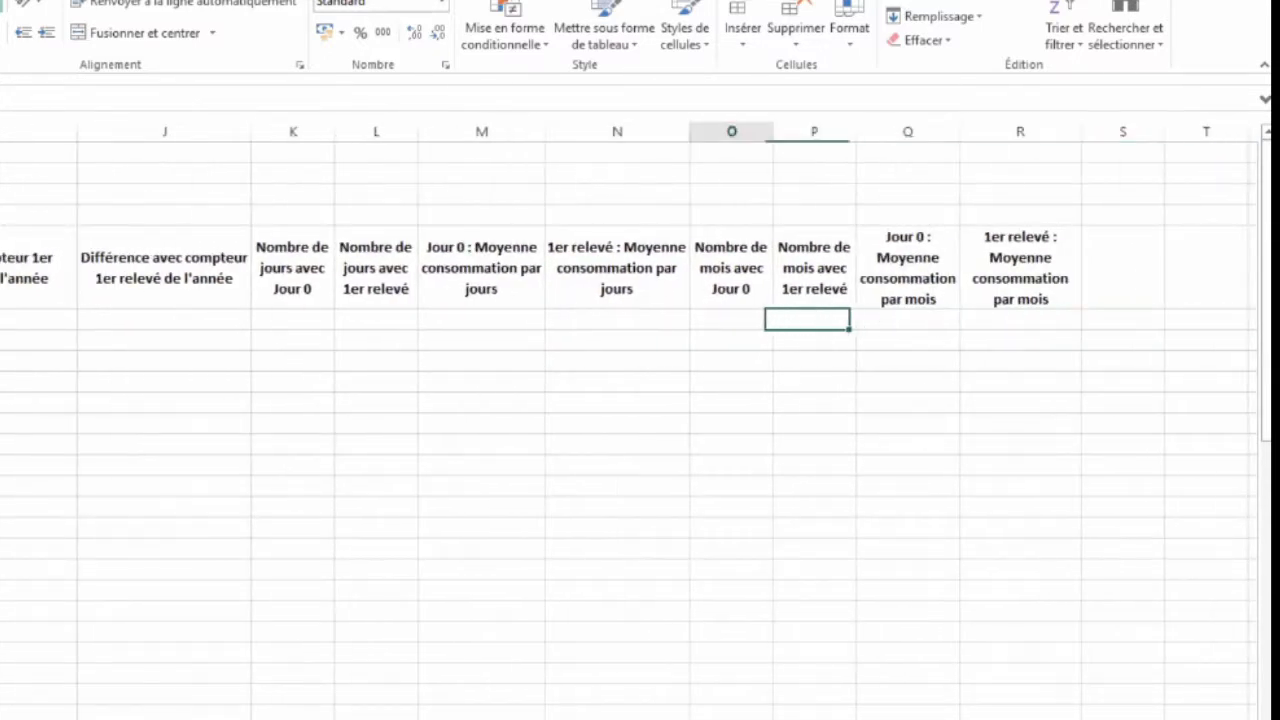
key("Left")
key("Left")
key("Left")
key("Left")
key("Left")
key("Left")
key("Left")
key("Left")
key("Left")
key("Left")
key("Left")
key("Left")
key("Left")
key("Left")
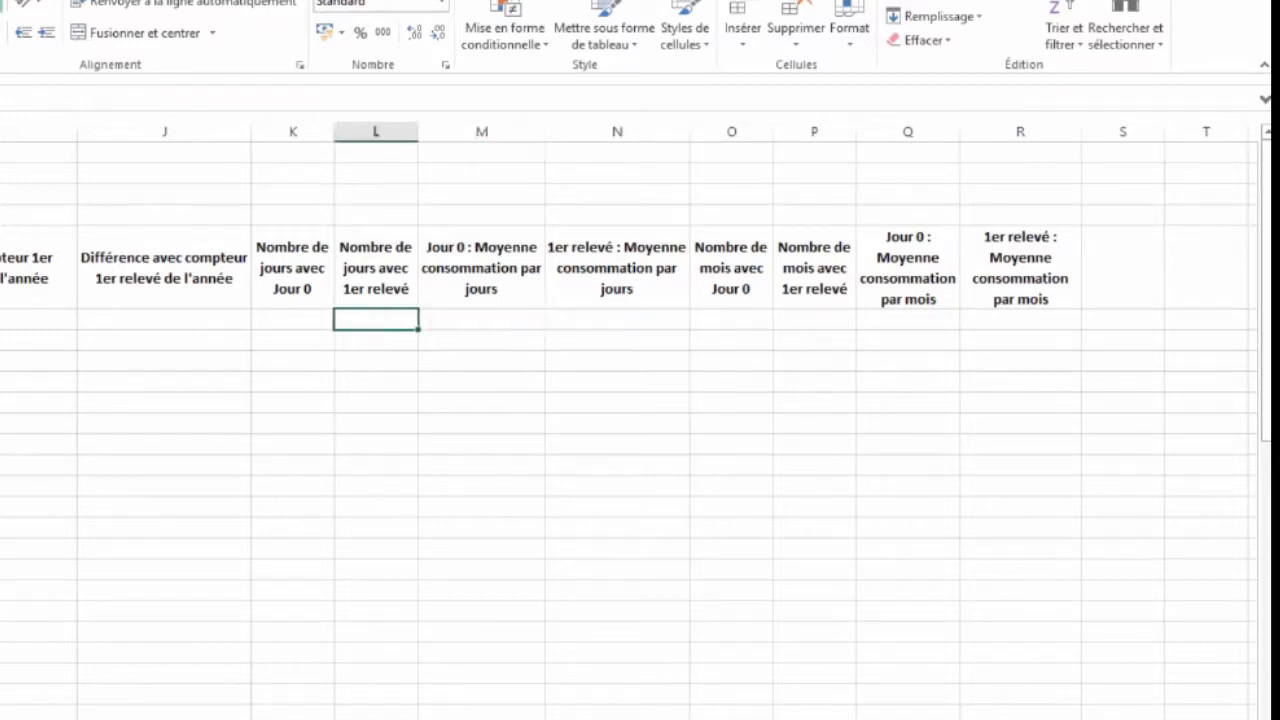
- Convert the range A5:R61, from the Date heading to the last meter reading, into a table with headers
key("Up")
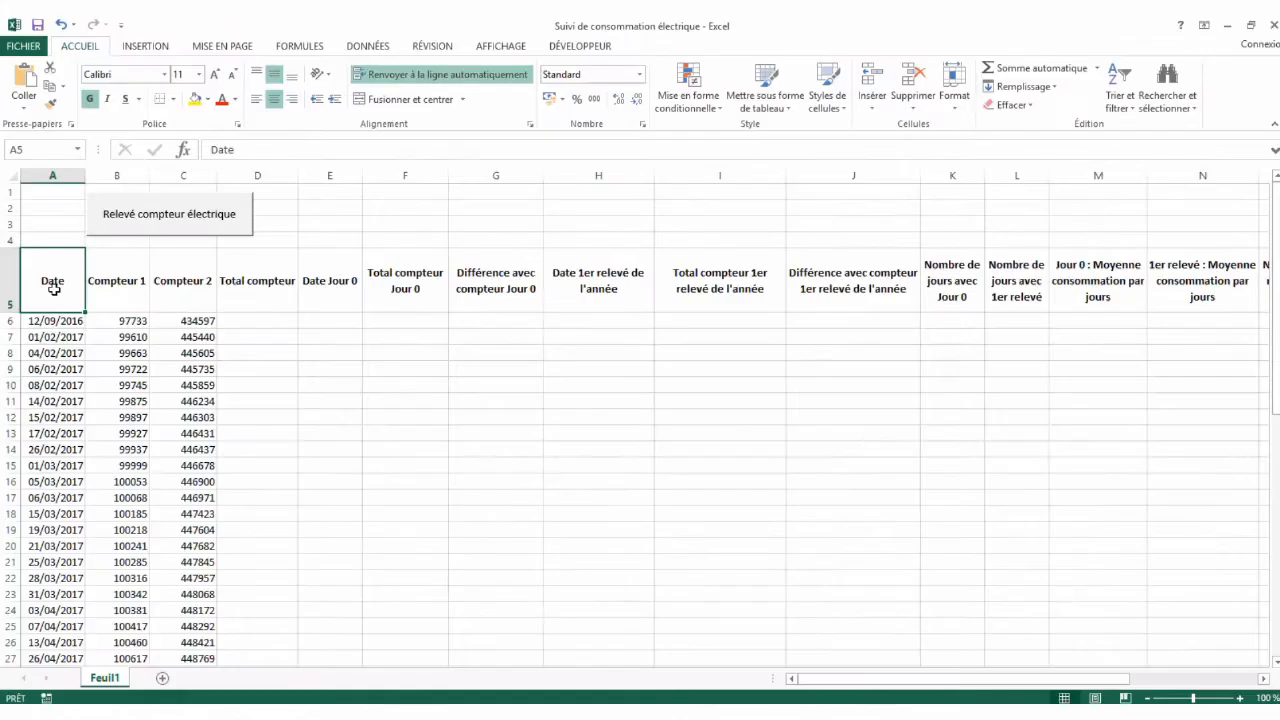
key("ctrl+shift+Right")
key("ctrl+shift+Down")
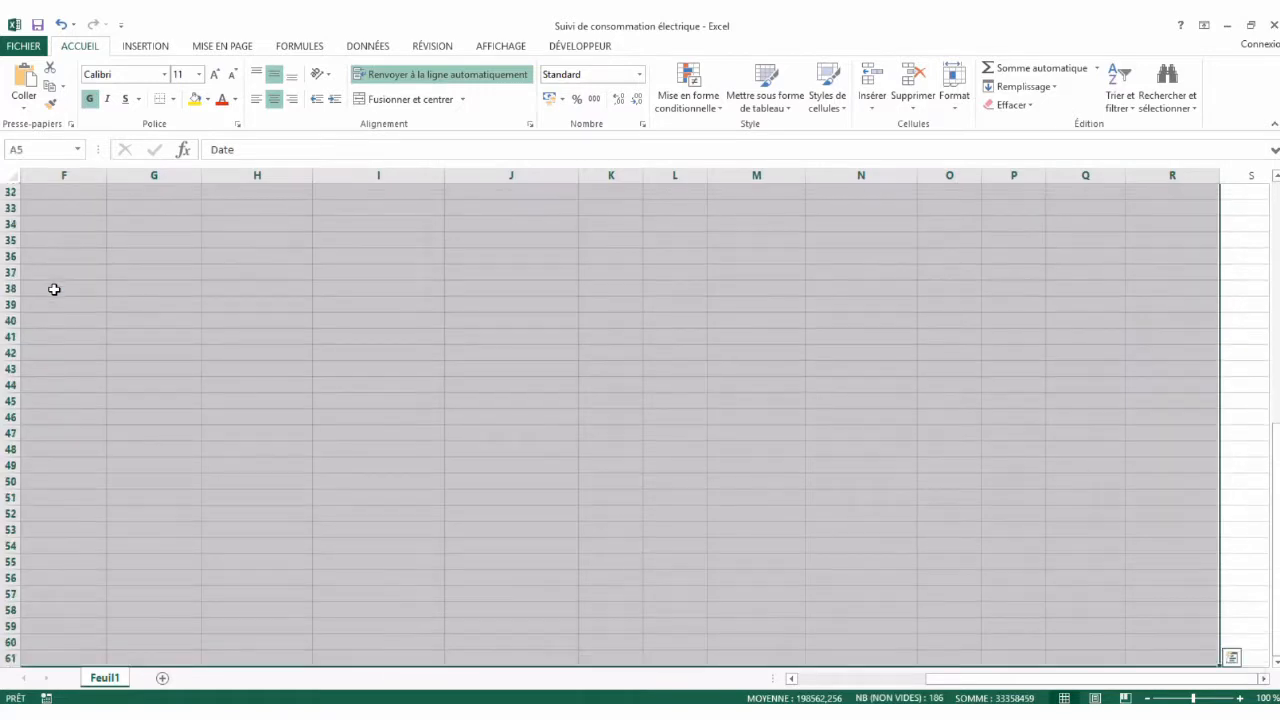
left_click_drag(985, 679, 789, 683)
scroll(548, 560, "down", 1)
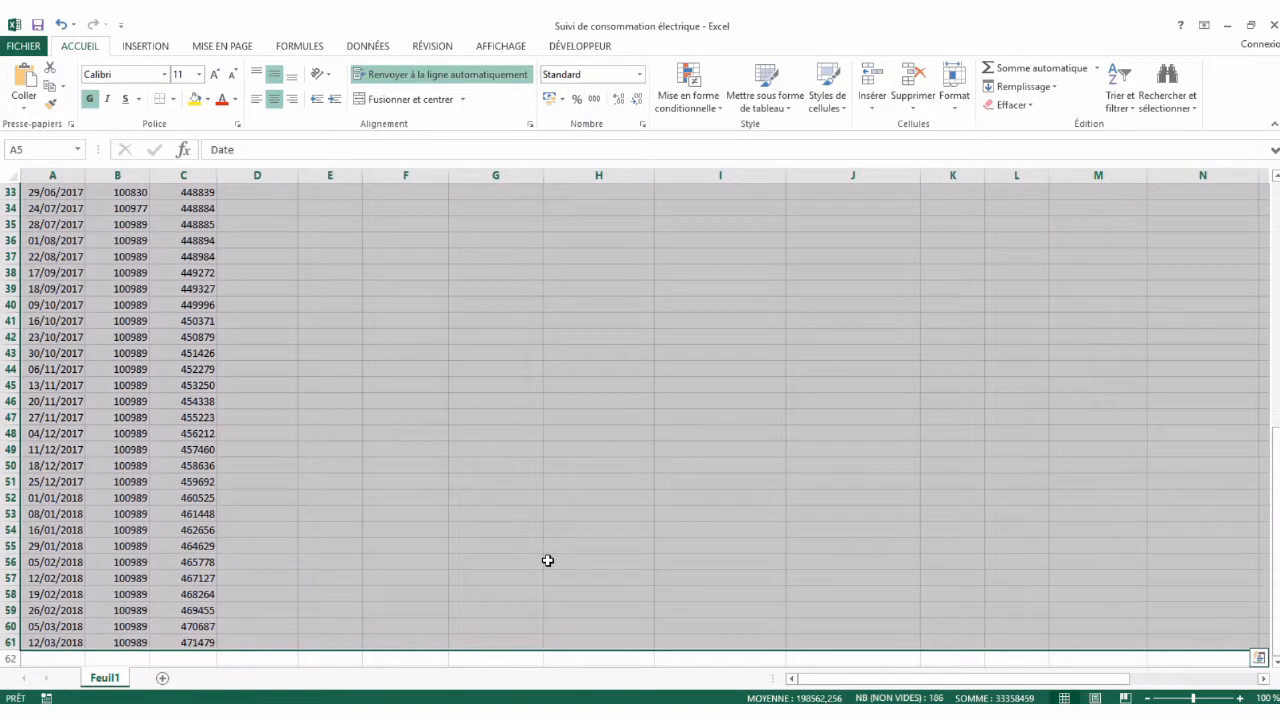
scroll(548, 560, "up", 11)
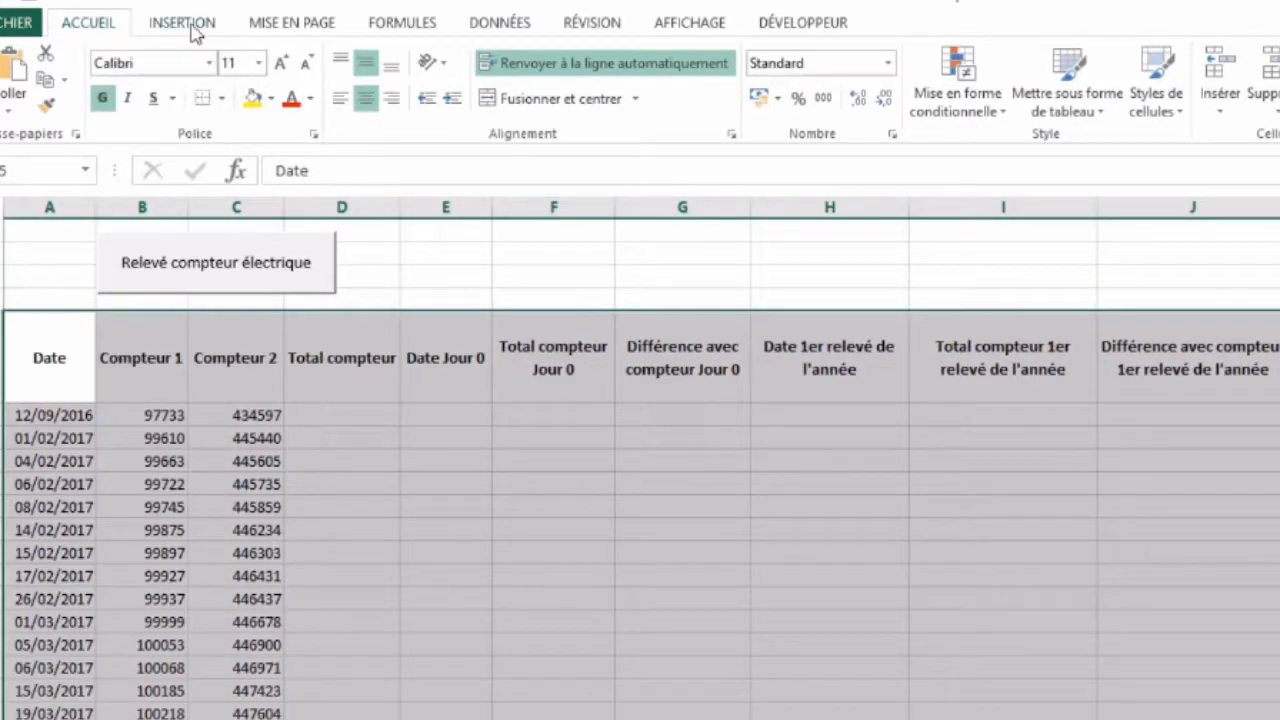
left_click(193, 28)
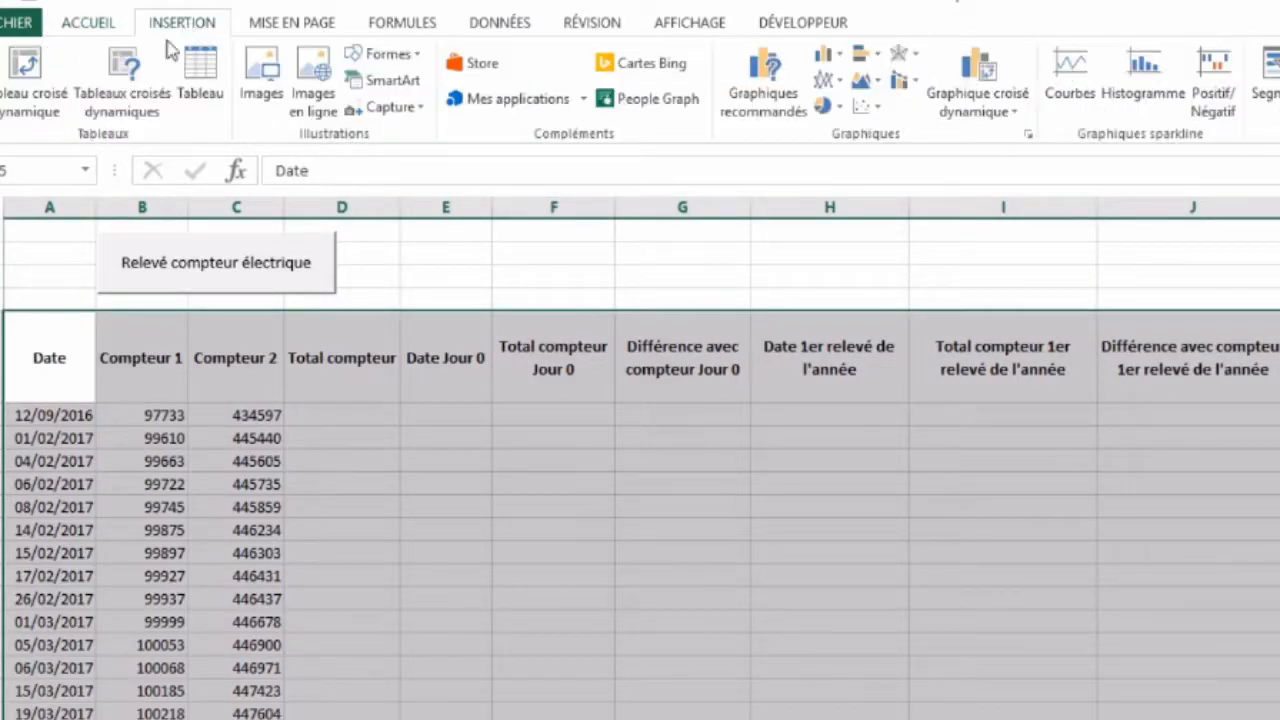
left_click(200, 92)
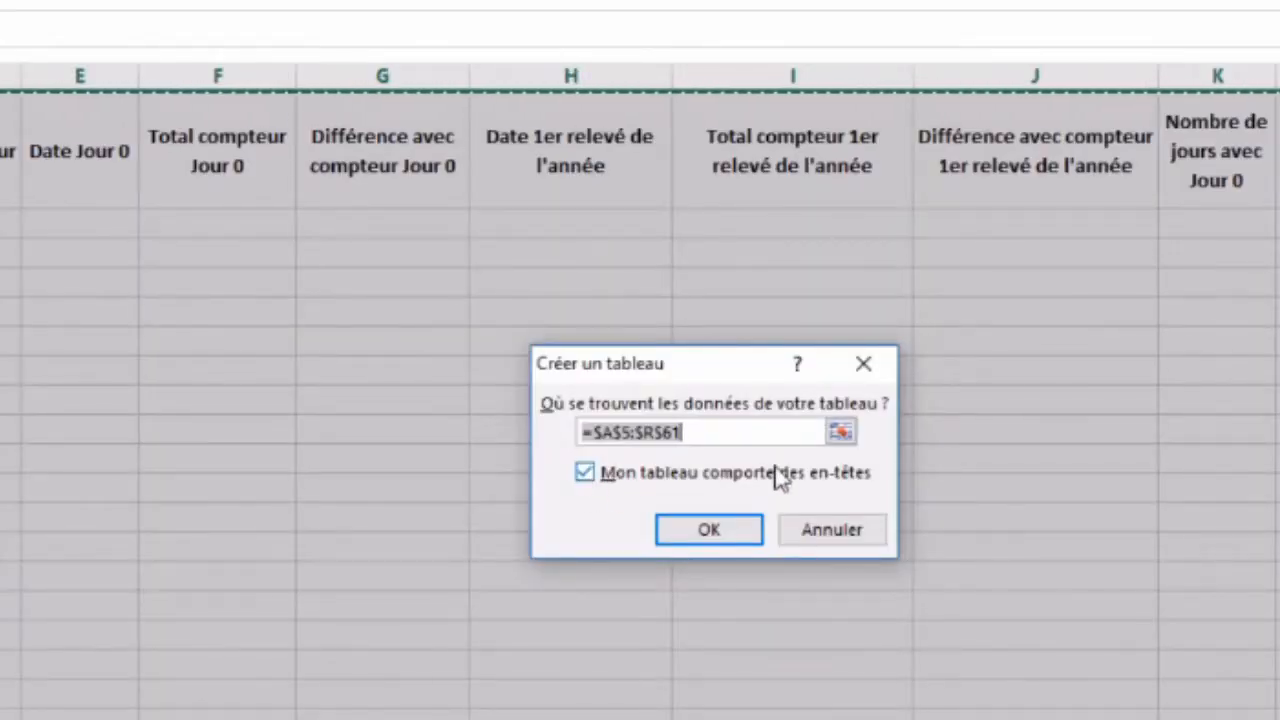
left_click(706, 533)
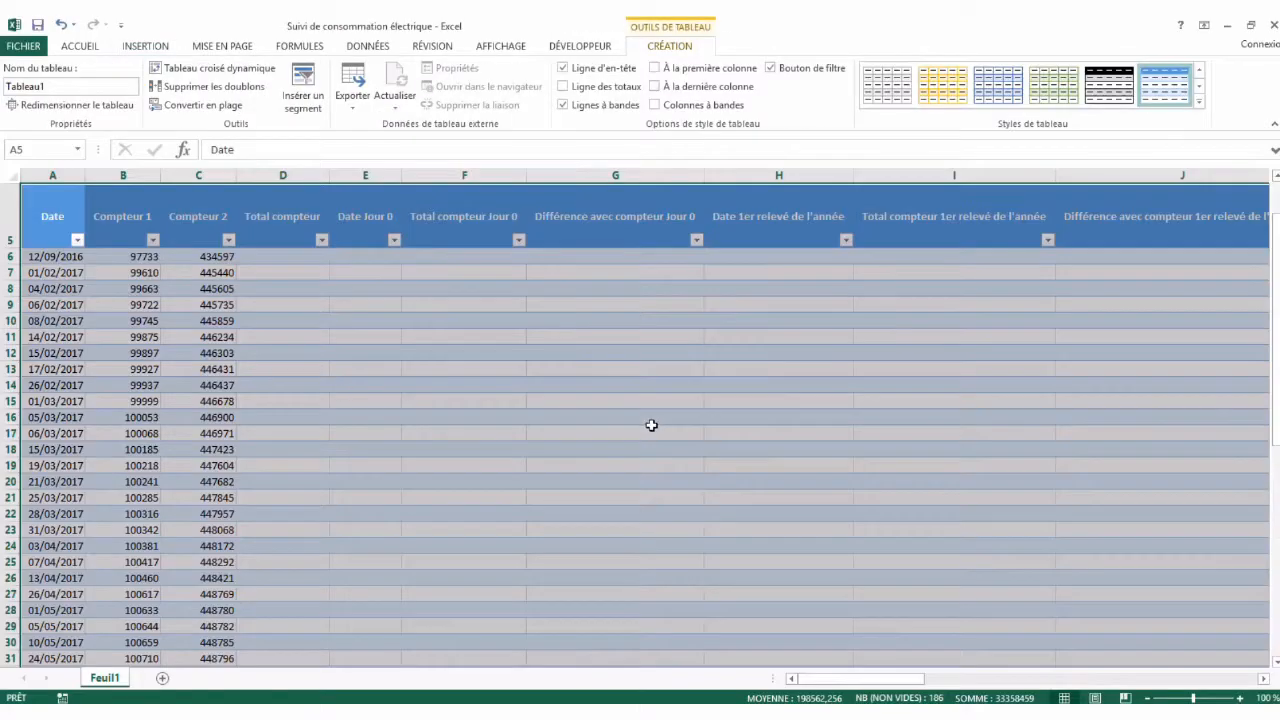
- Fill the Total compteur column with a SOMME formula adding Compteur 1 and Compteur 2 of each row
left_click(93, 272)
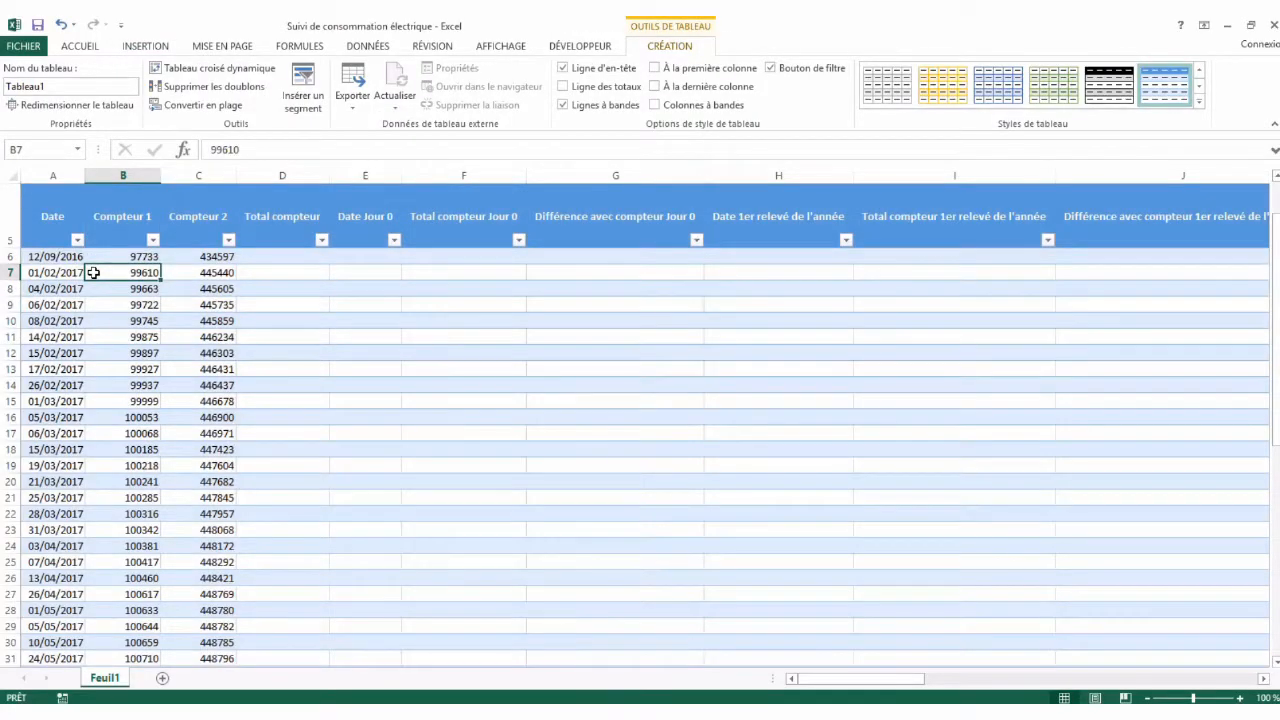
key("Up")
key("Right")
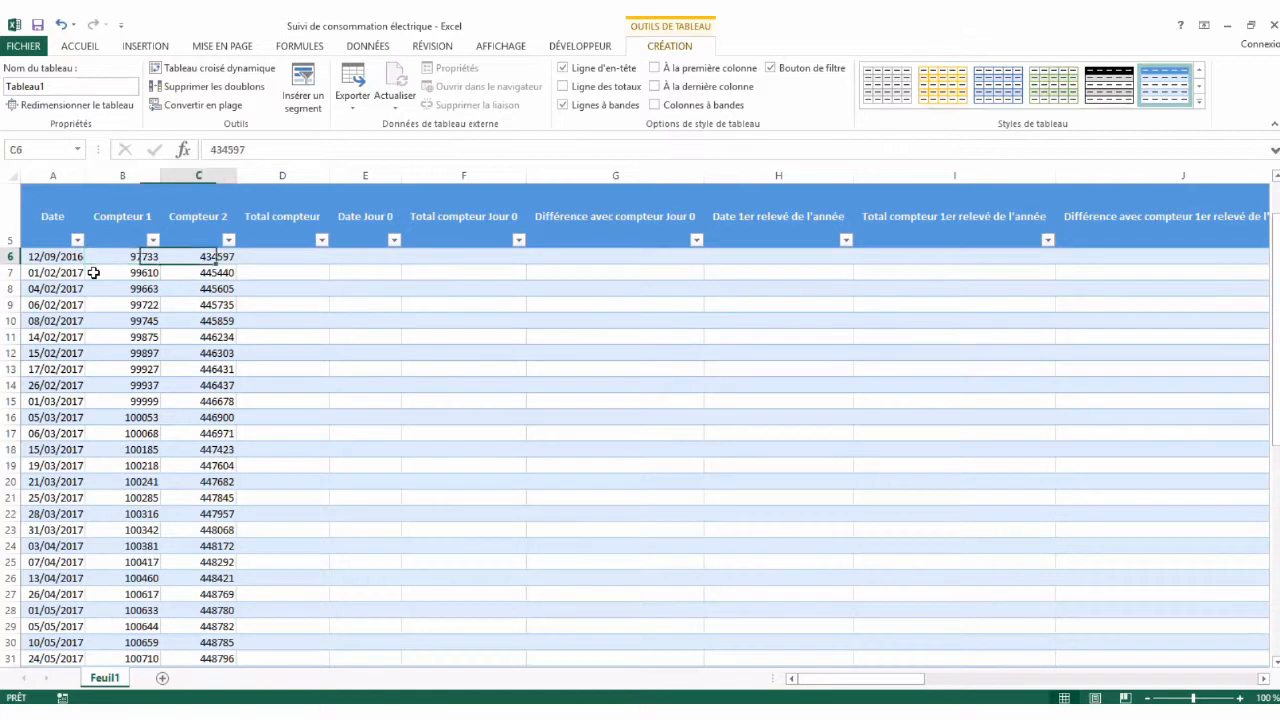
key("Right")
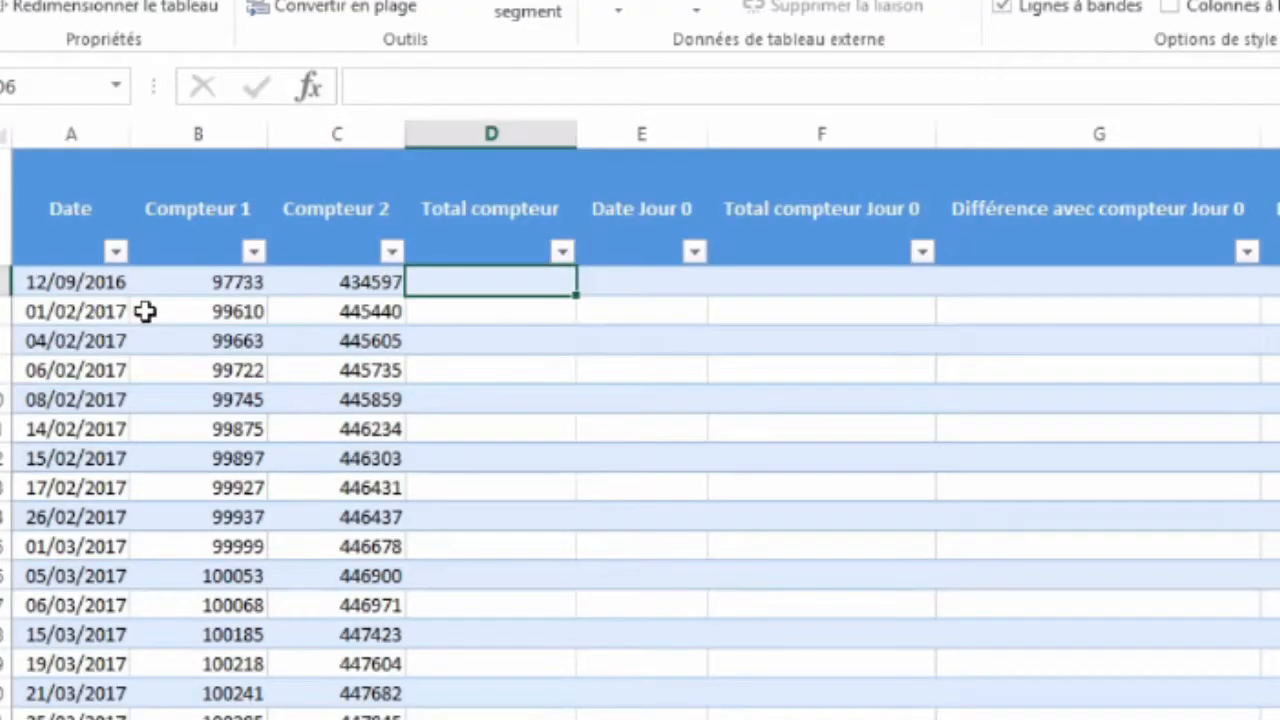
type("=SOM")
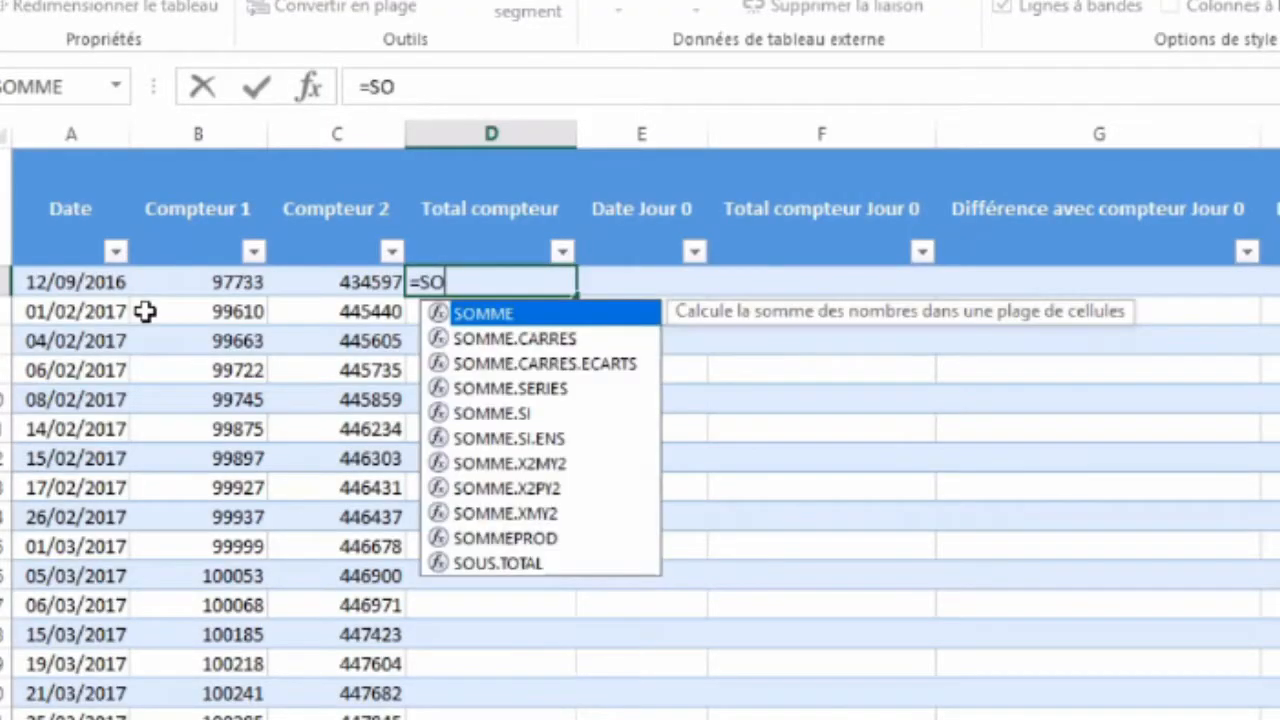
double_click(537, 313)
left_click_drag(211, 284, 312, 284)
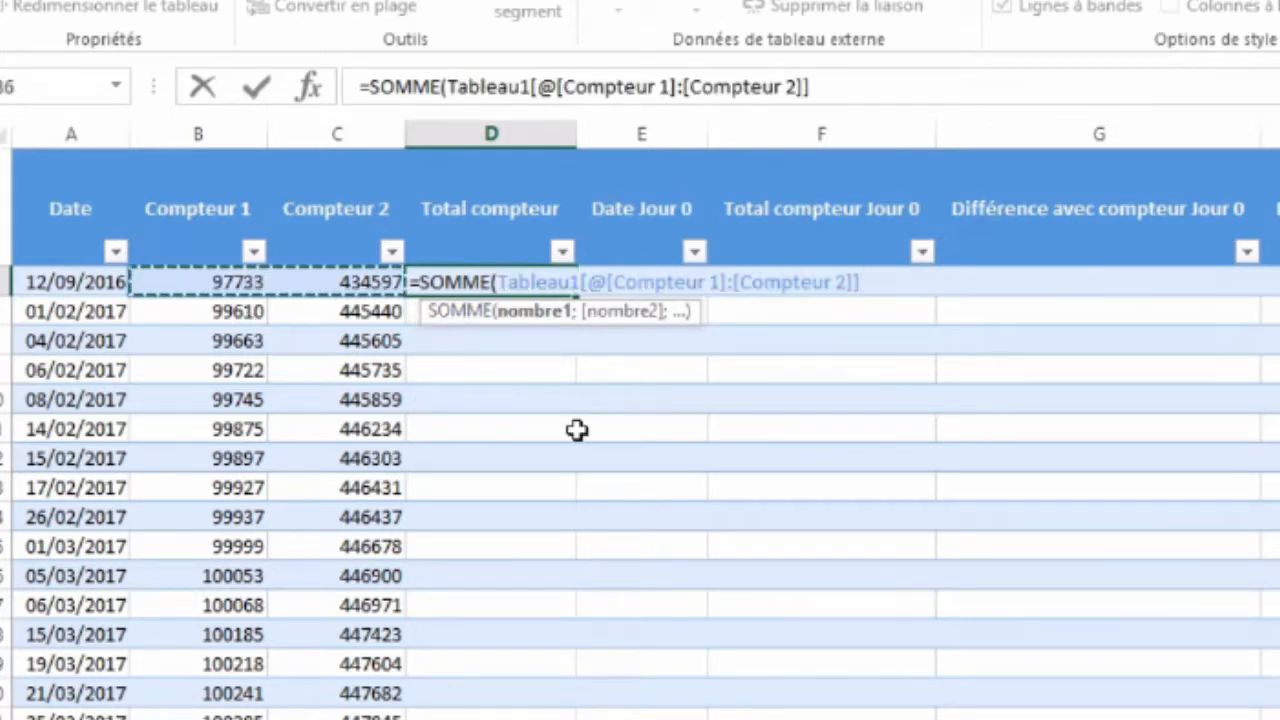
type(")")
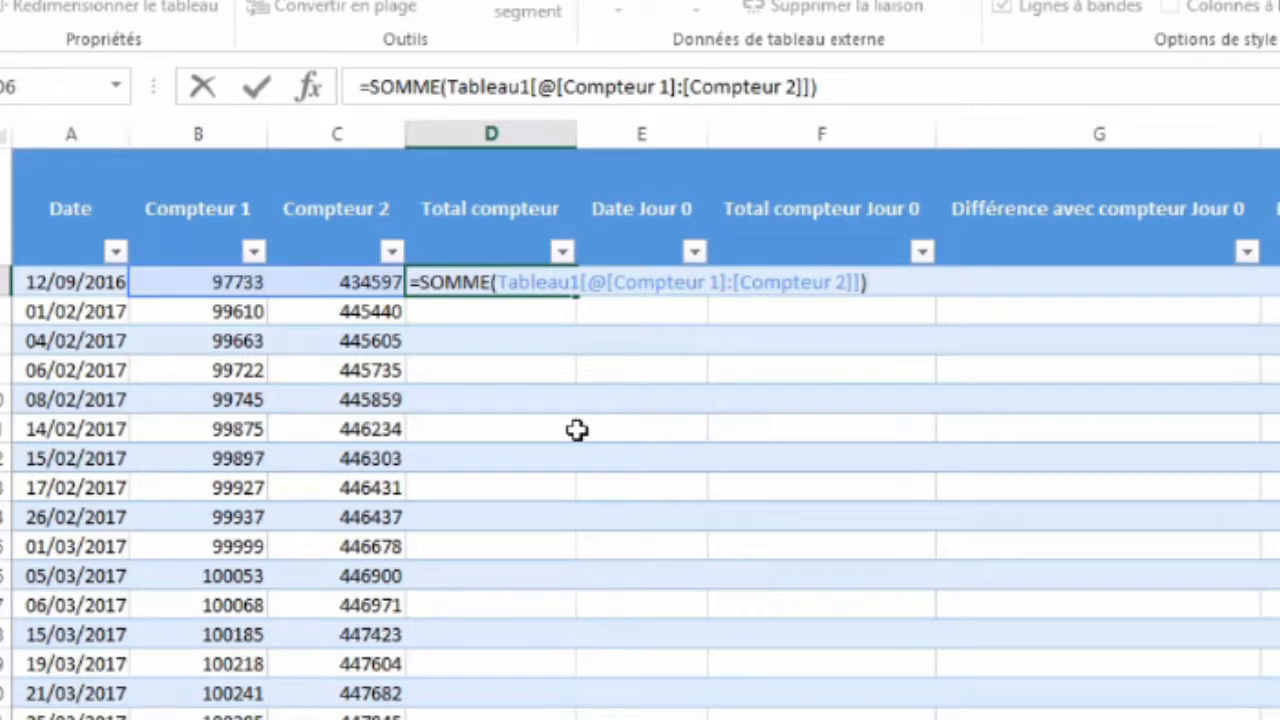
key("Return")
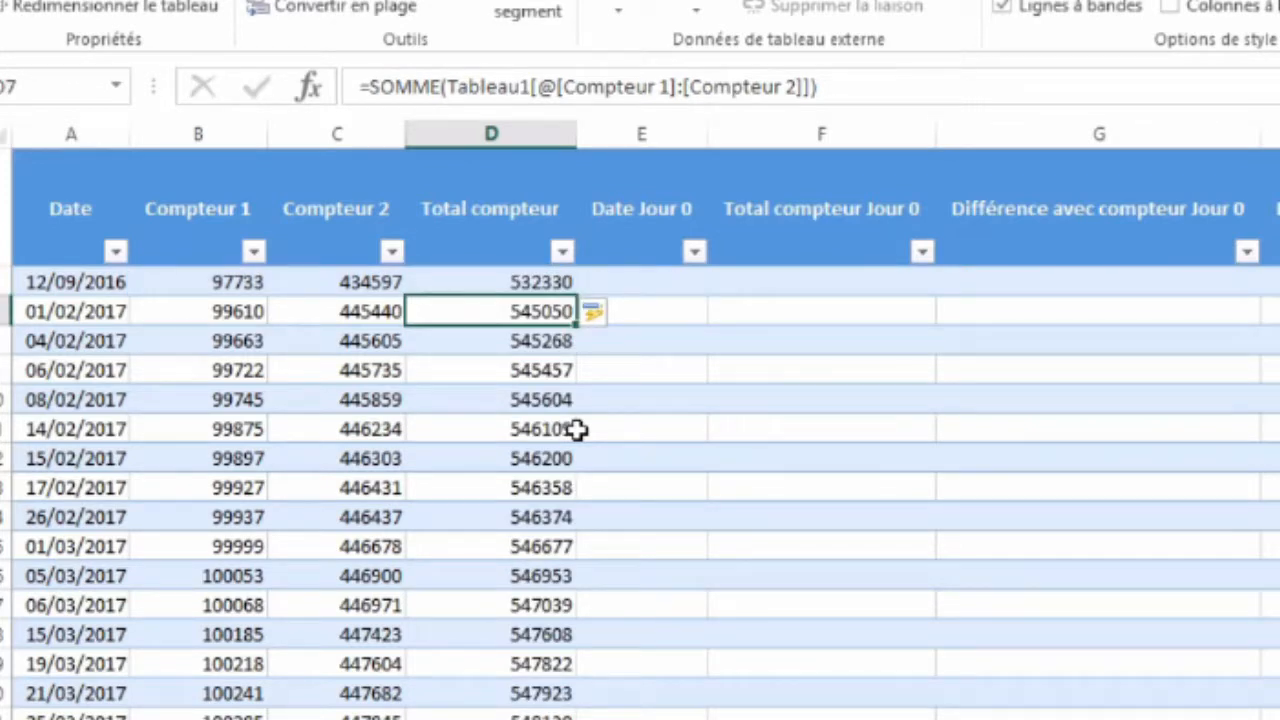
key("Up")
key("Down")
key("Up")
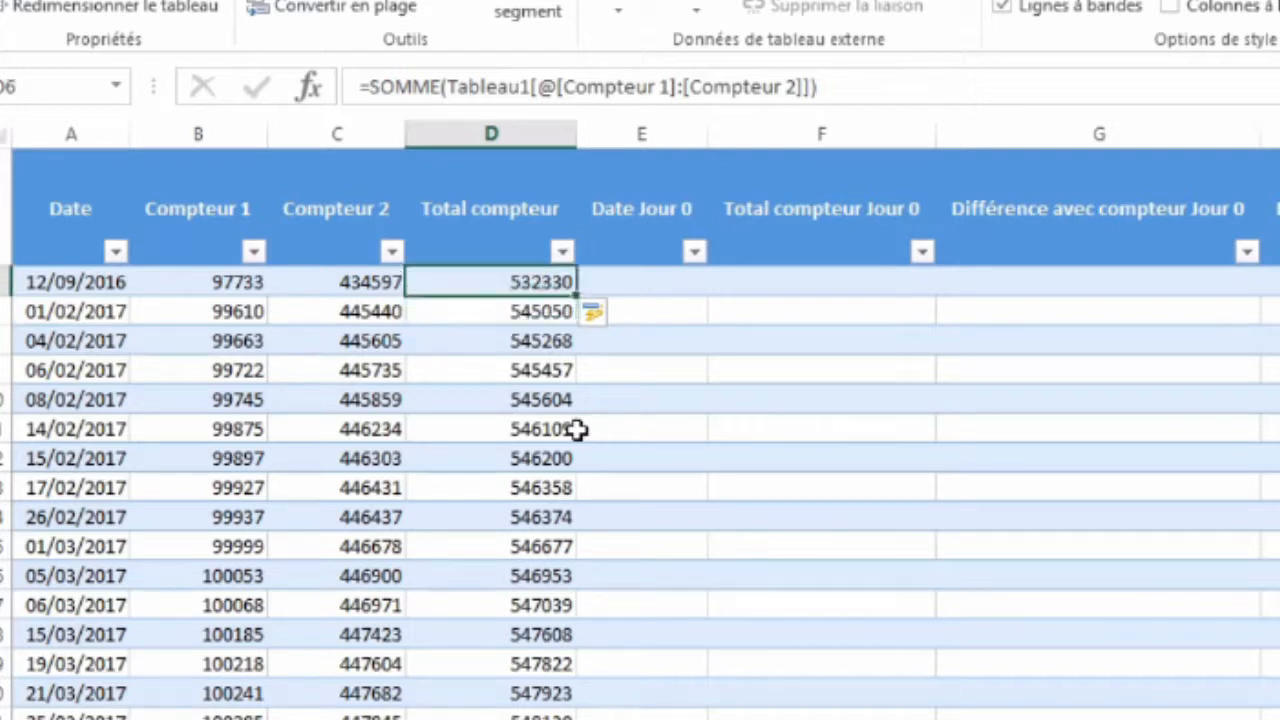
- Fill the Date Jour 0 column with the formula =MIN(A:A) to return the earliest reading date
key("Right")
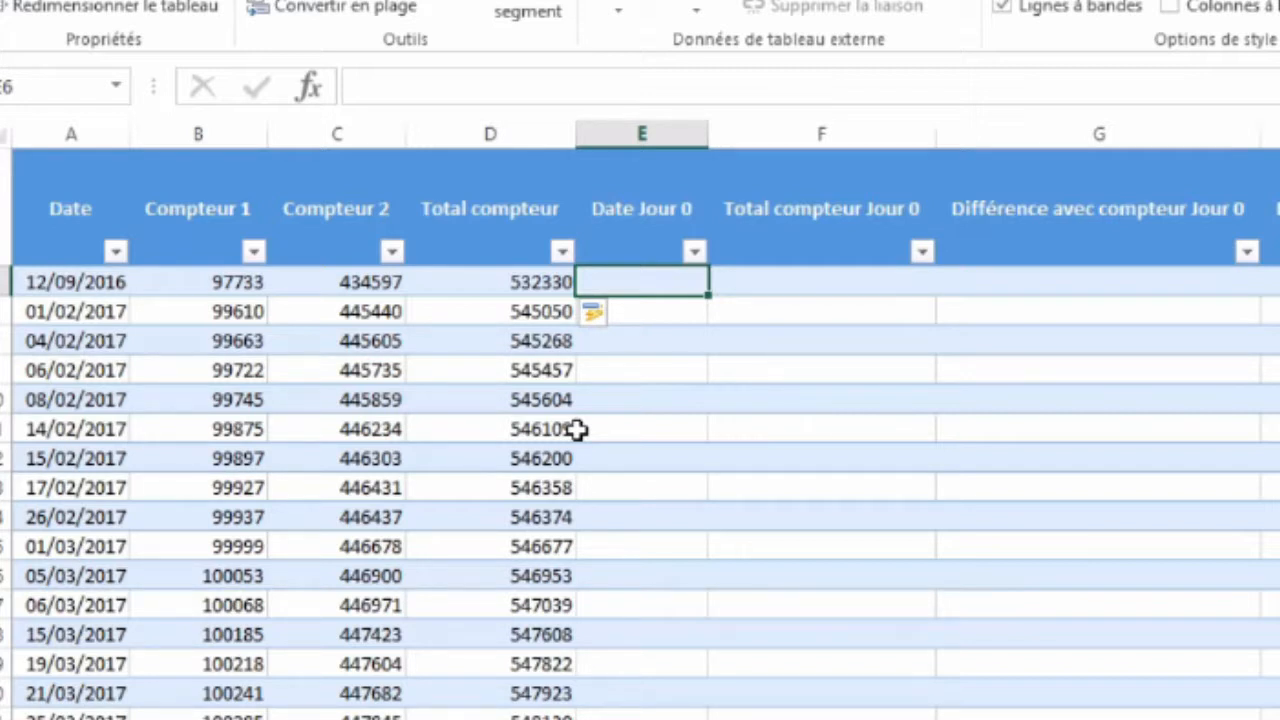
type("=")
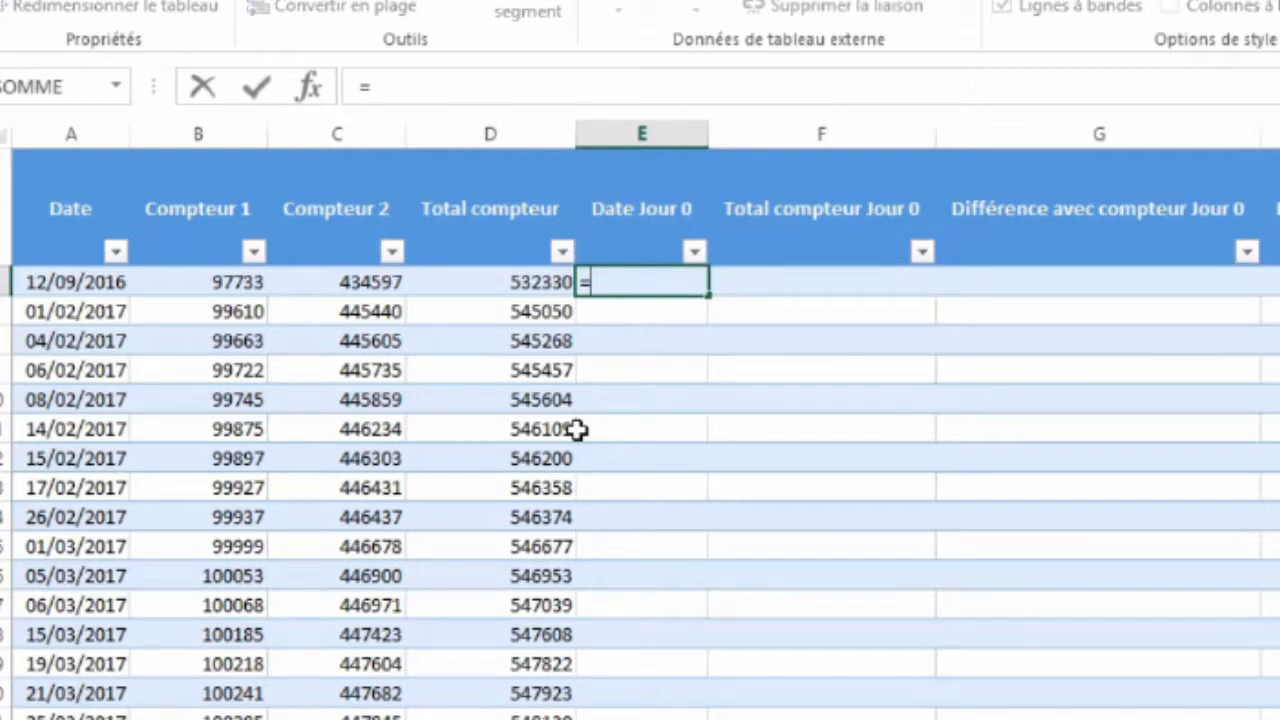
type("MIN")
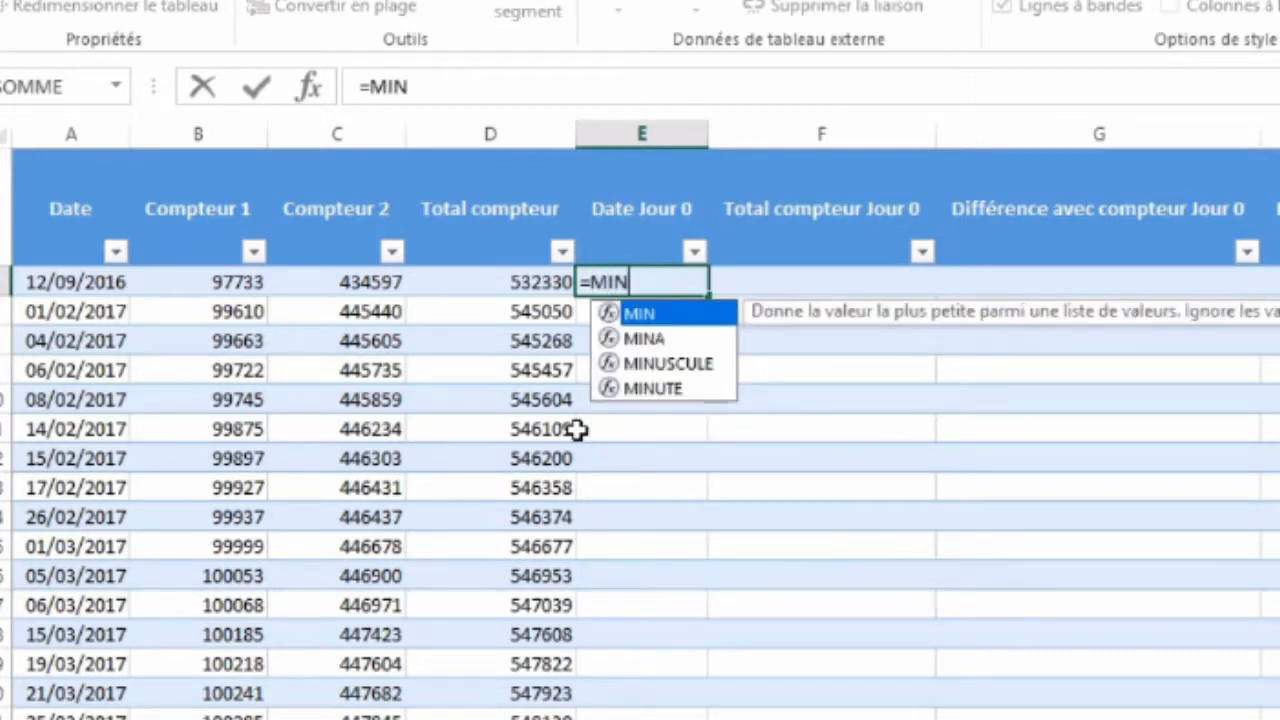
type("(")
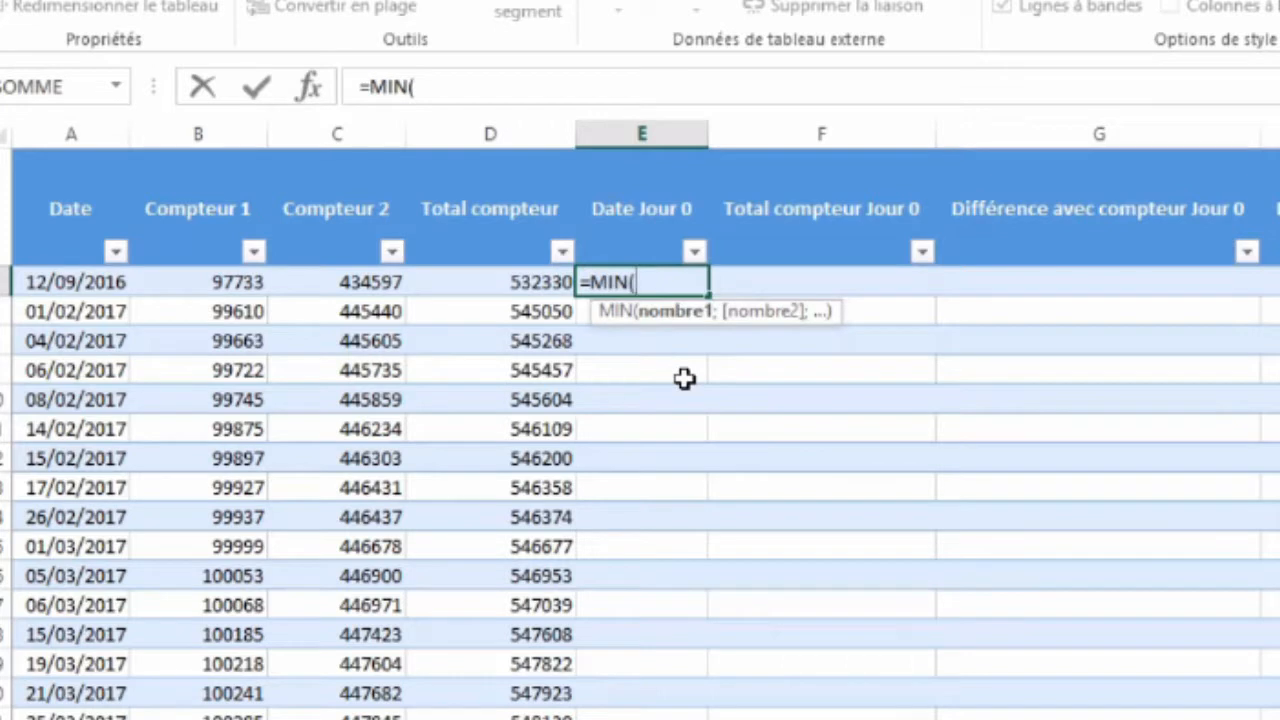
left_click(70, 131)
type(")")
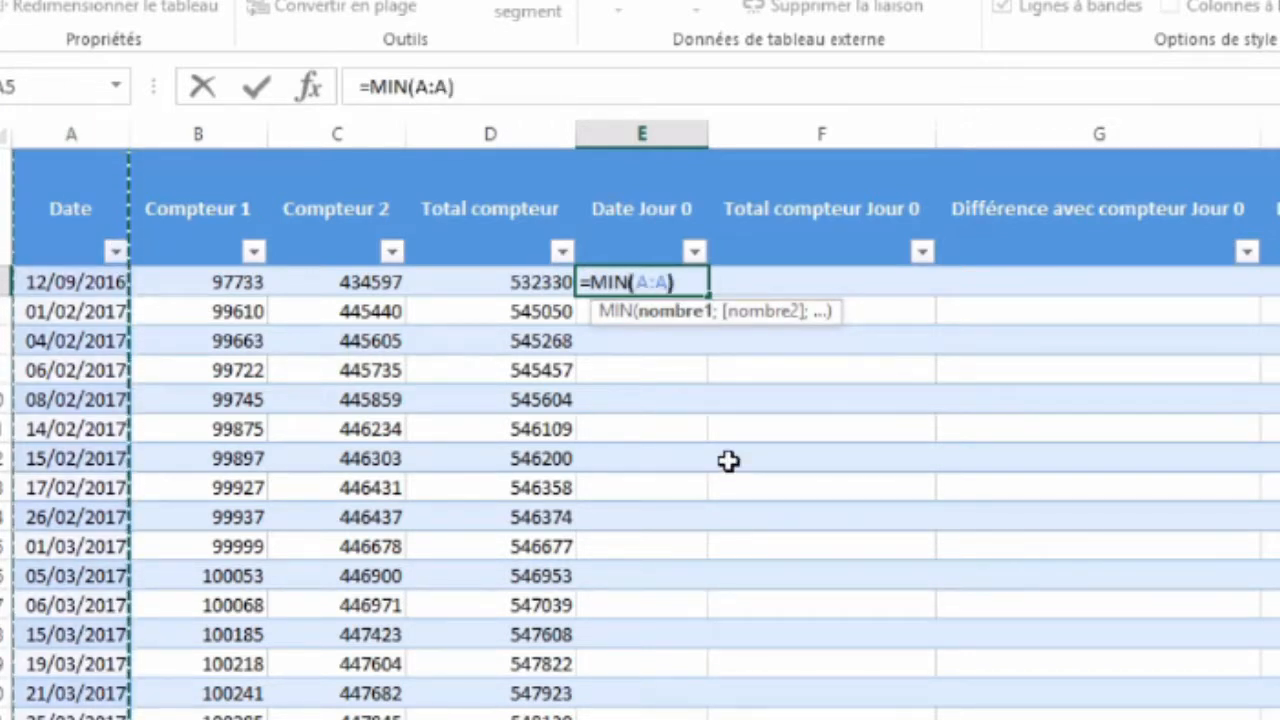
key("Return")
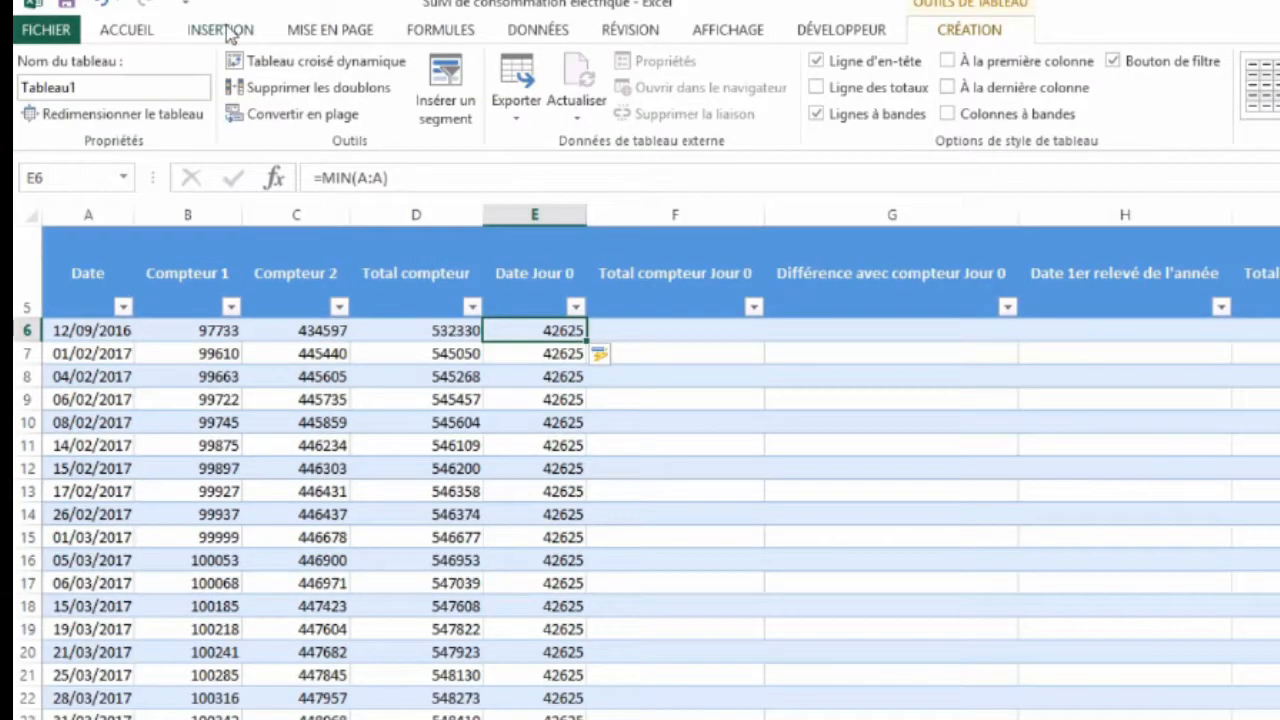
- Format the first Date Jour 0 value, in cell E6, as a short date (Date courte)
left_click(220, 29)
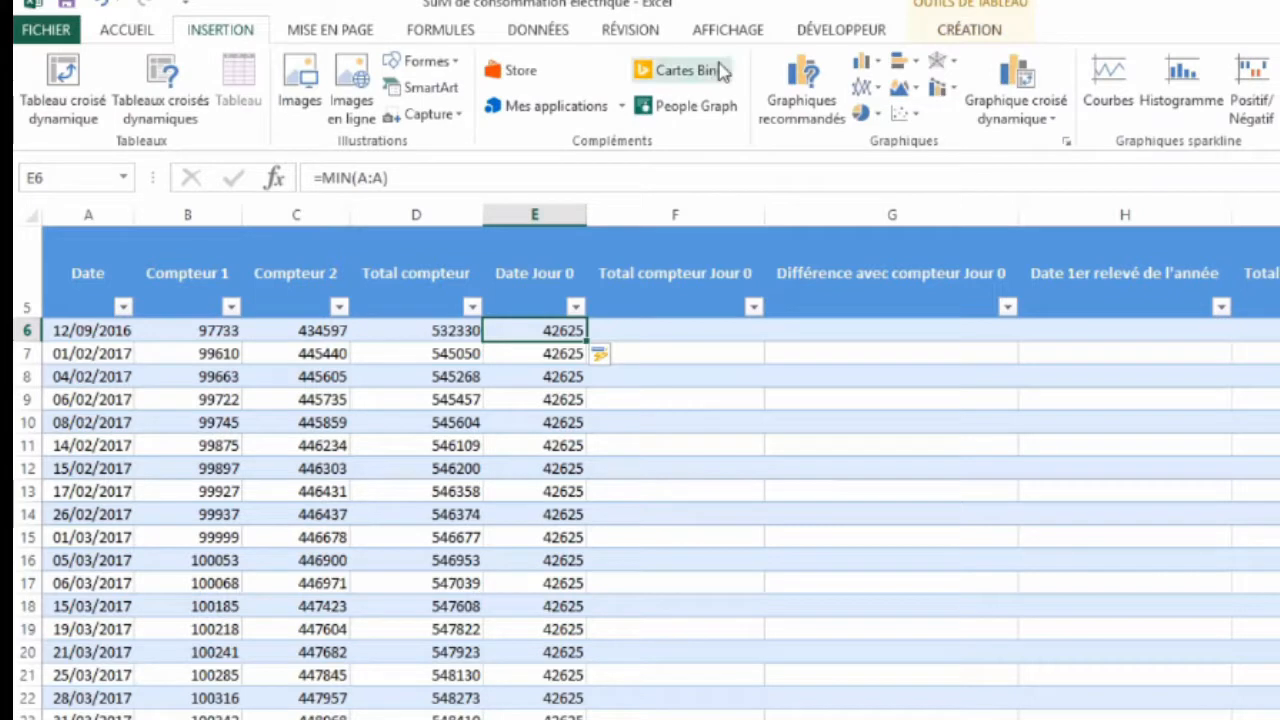
left_click(143, 29)
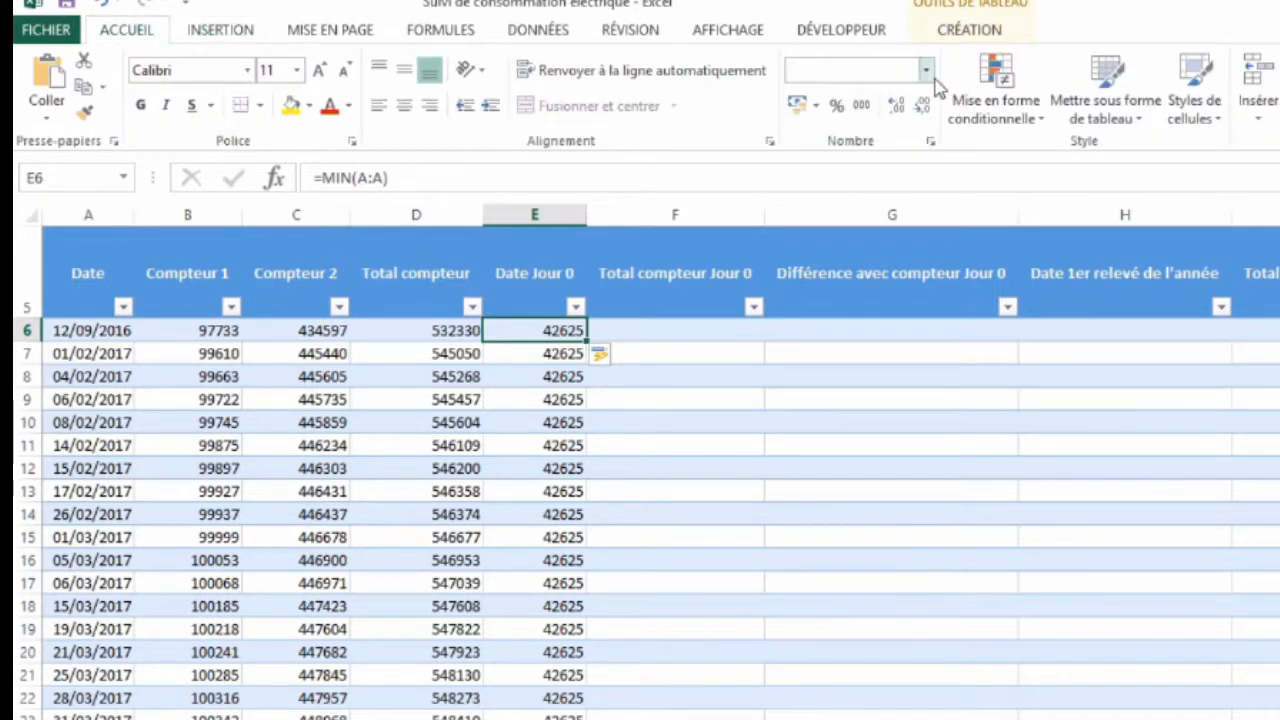
left_click(930, 72)
left_click(910, 320)
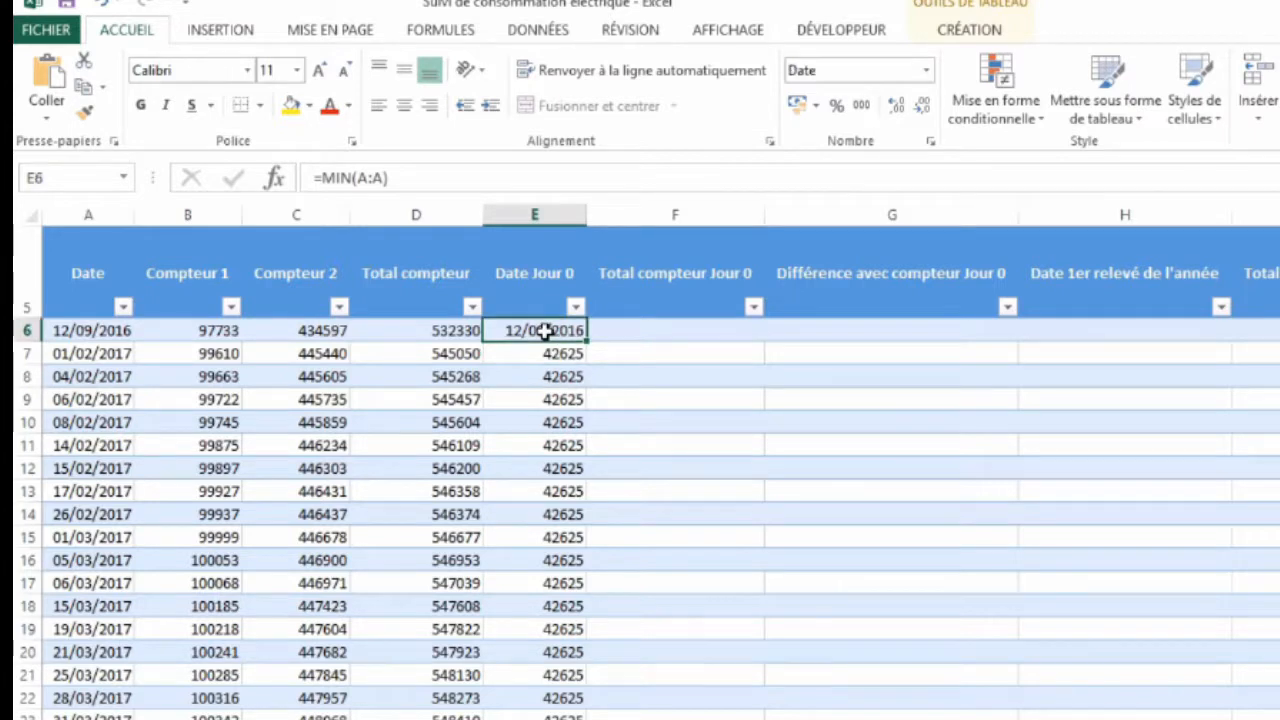
- Format the entire Date Jour 0 column as short dates (Date courte)
left_click(536, 214)
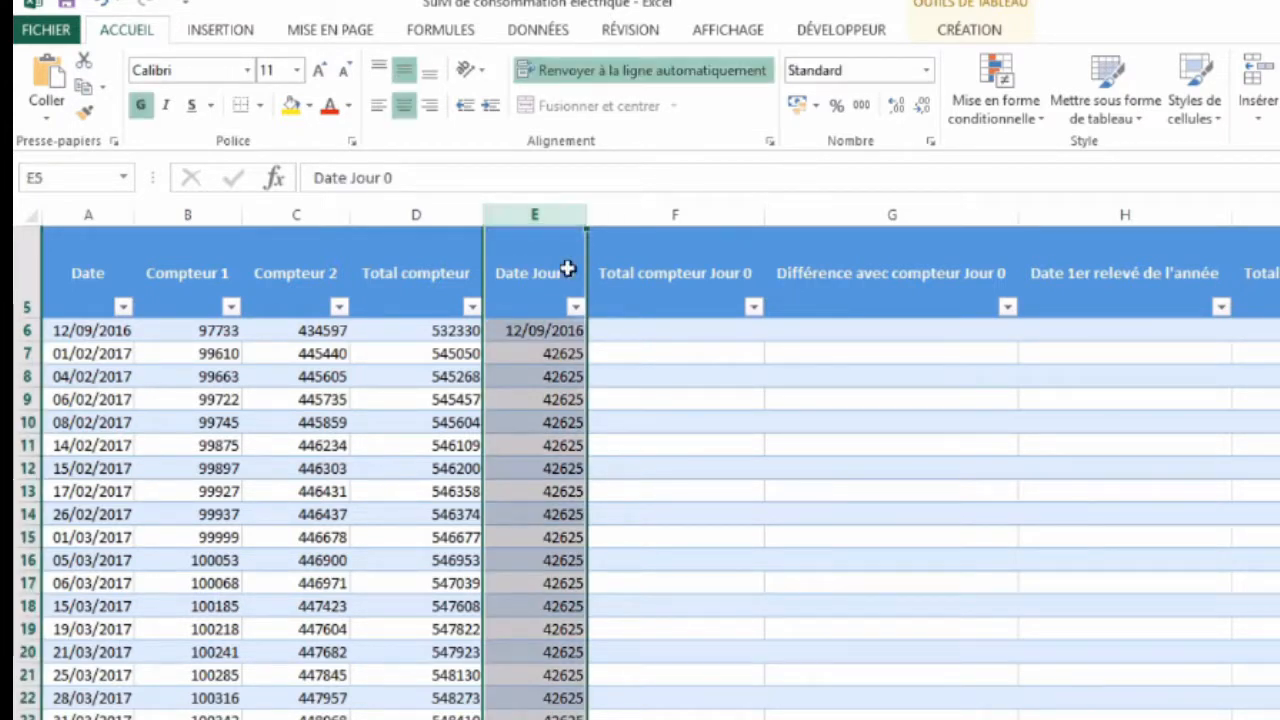
left_click(926, 70)
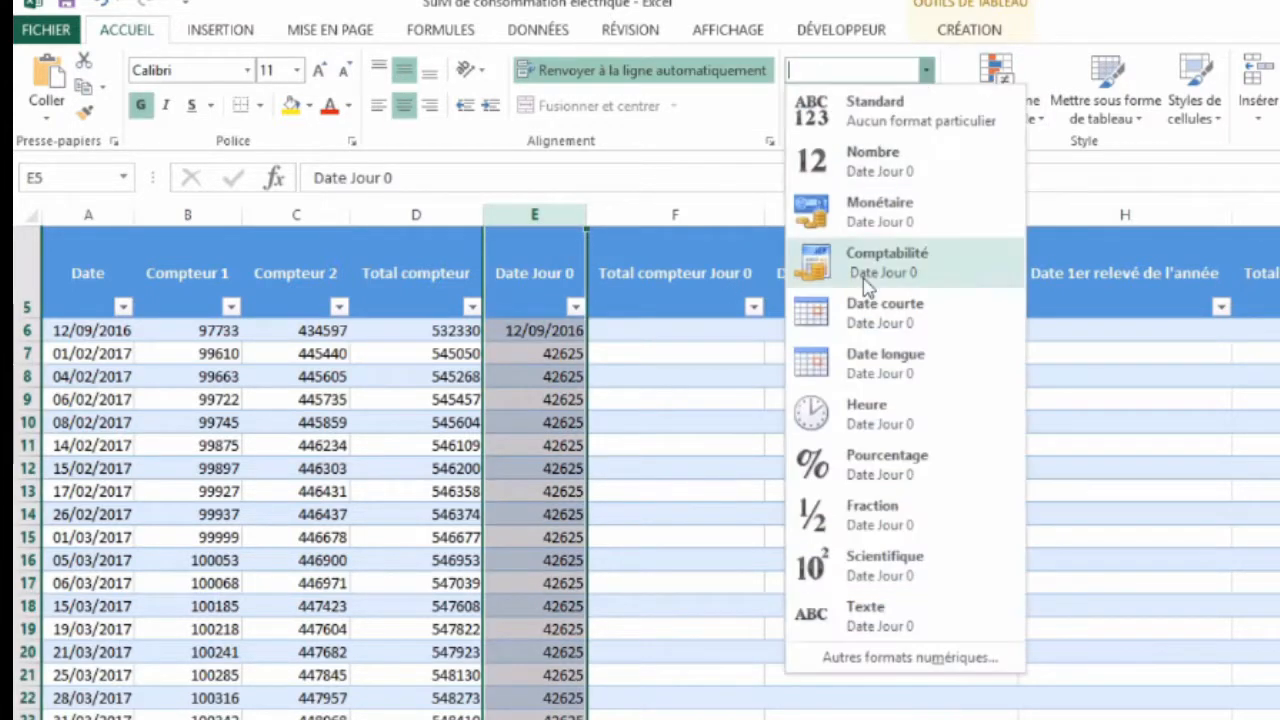
left_click(886, 325)
left_click(532, 327)
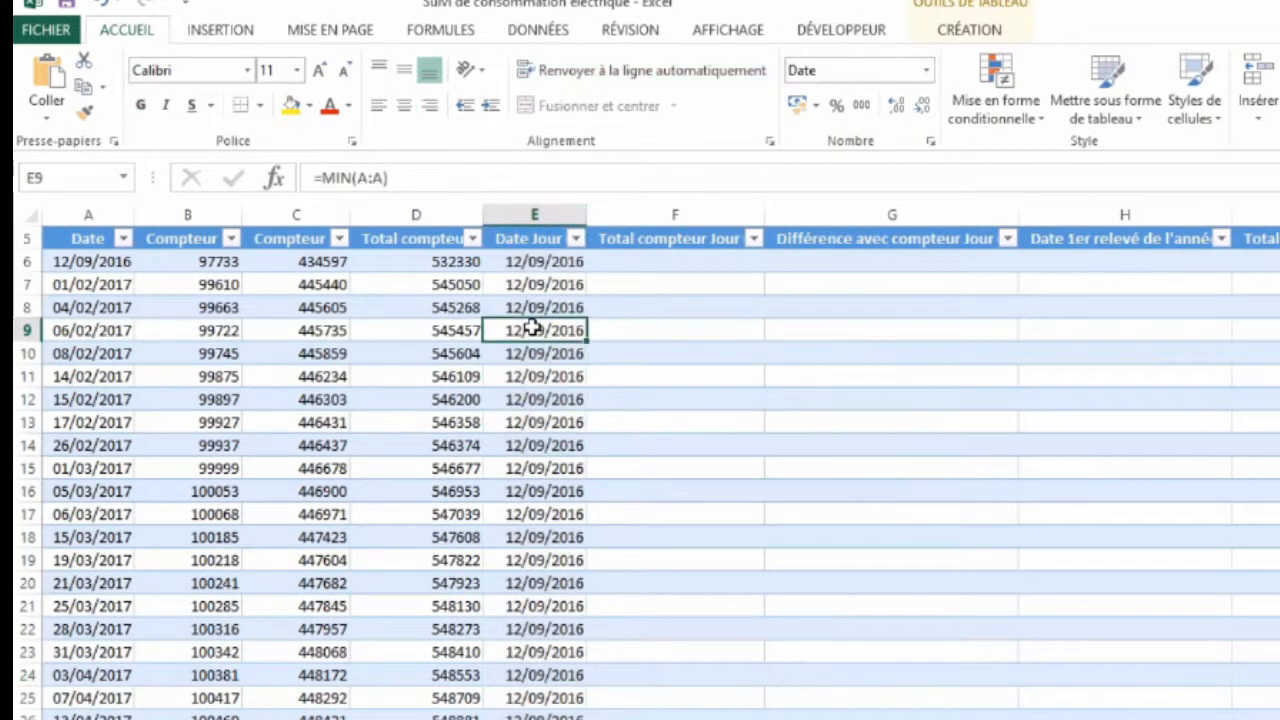
- Increase the height of header row 5 so the full column titles fit above the filter arrows
scroll(532, 327, "up", 2)
key("Up")
key("Up")
key("Up")
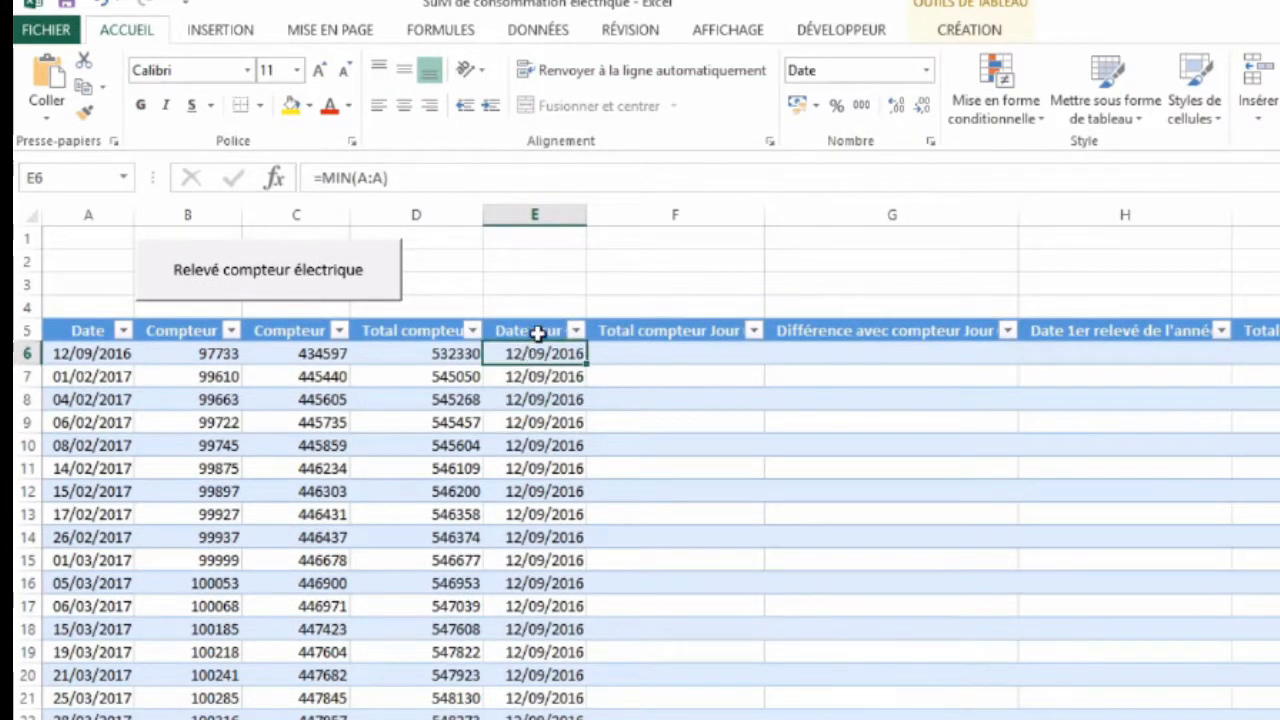
left_click(537, 333)
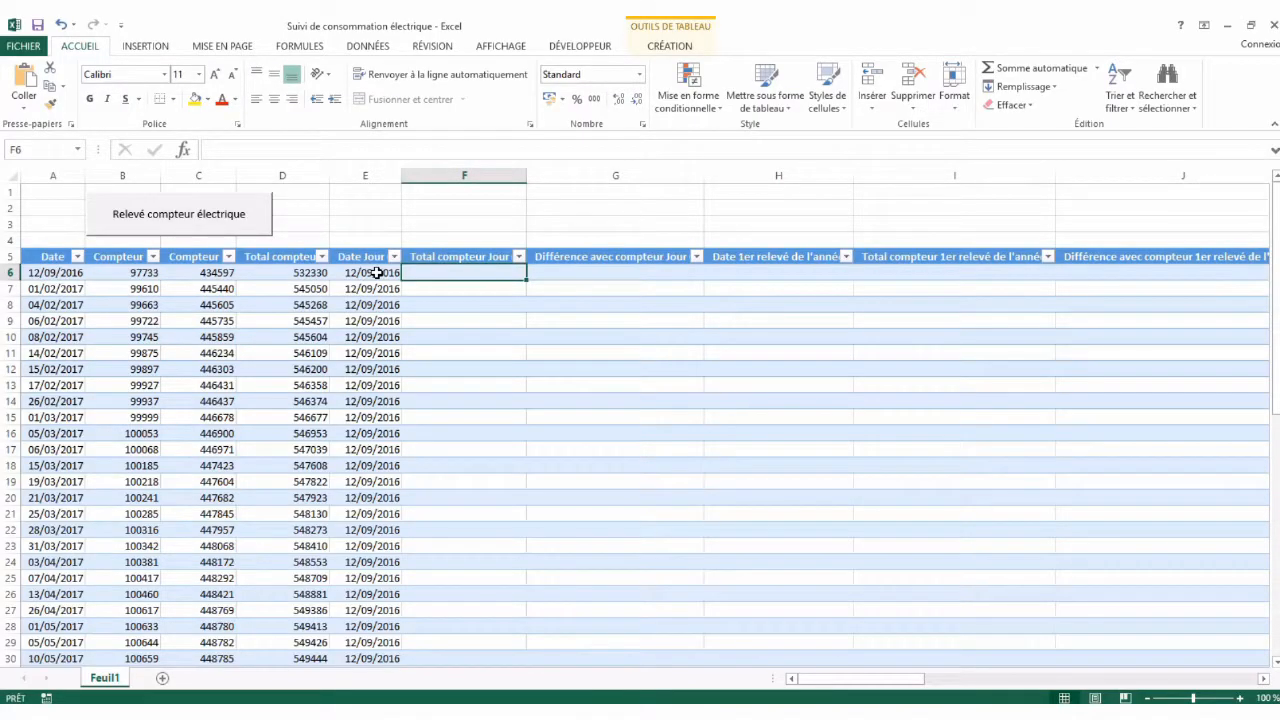
left_click_drag(8, 264, 10, 288)
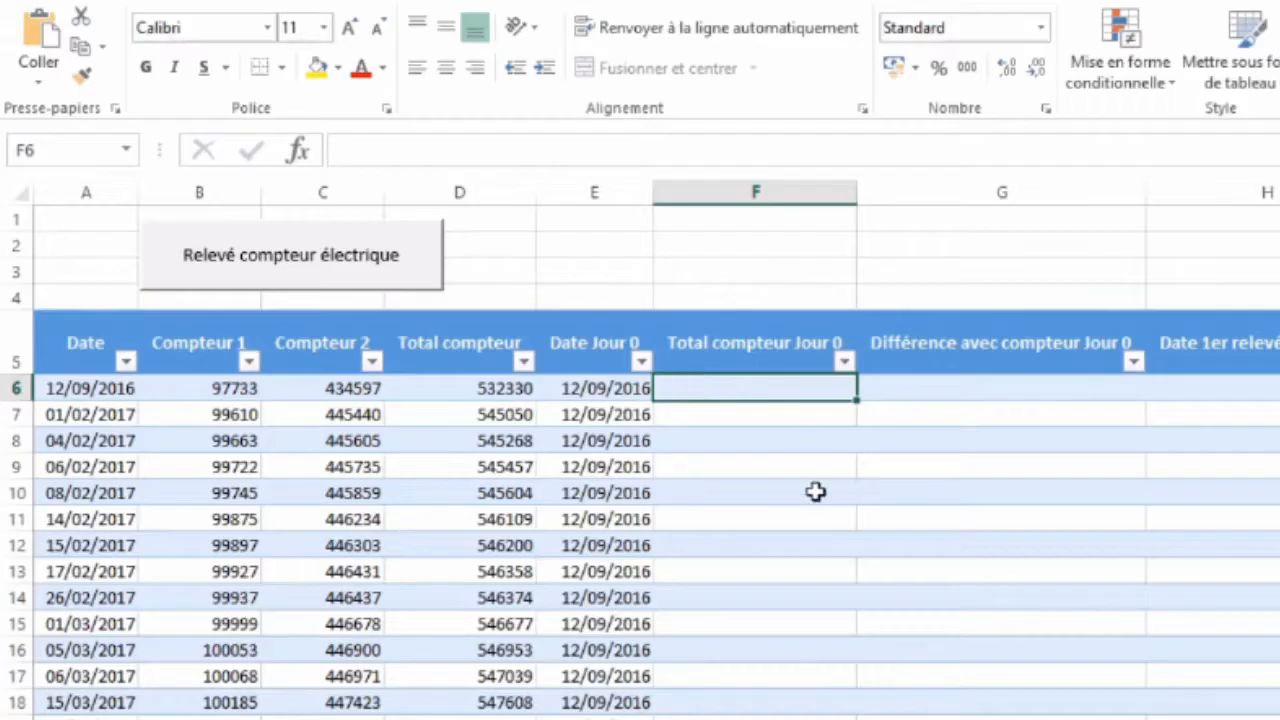
- Start a RECHERCHEV formula in cell F6 under Total compteur Jour 0, looking up [@[Date Jour 0]] in columns A:D
type("=R")
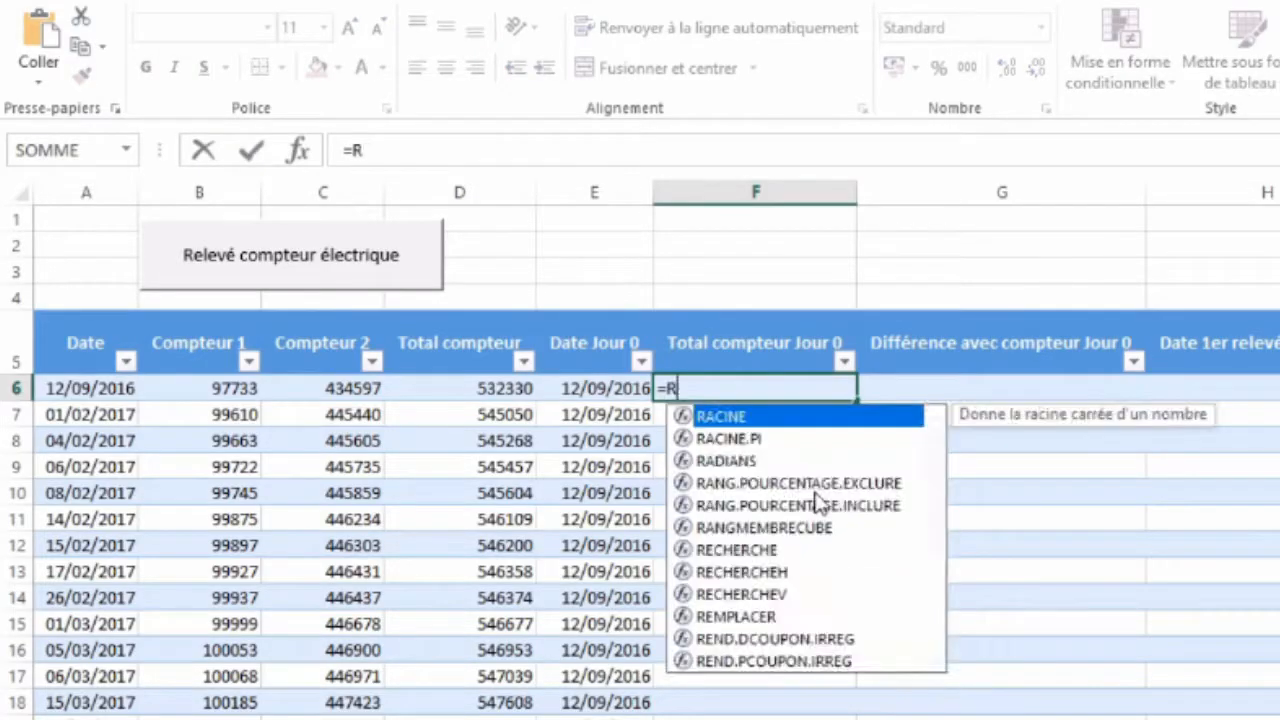
type("E")
double_click(784, 464)
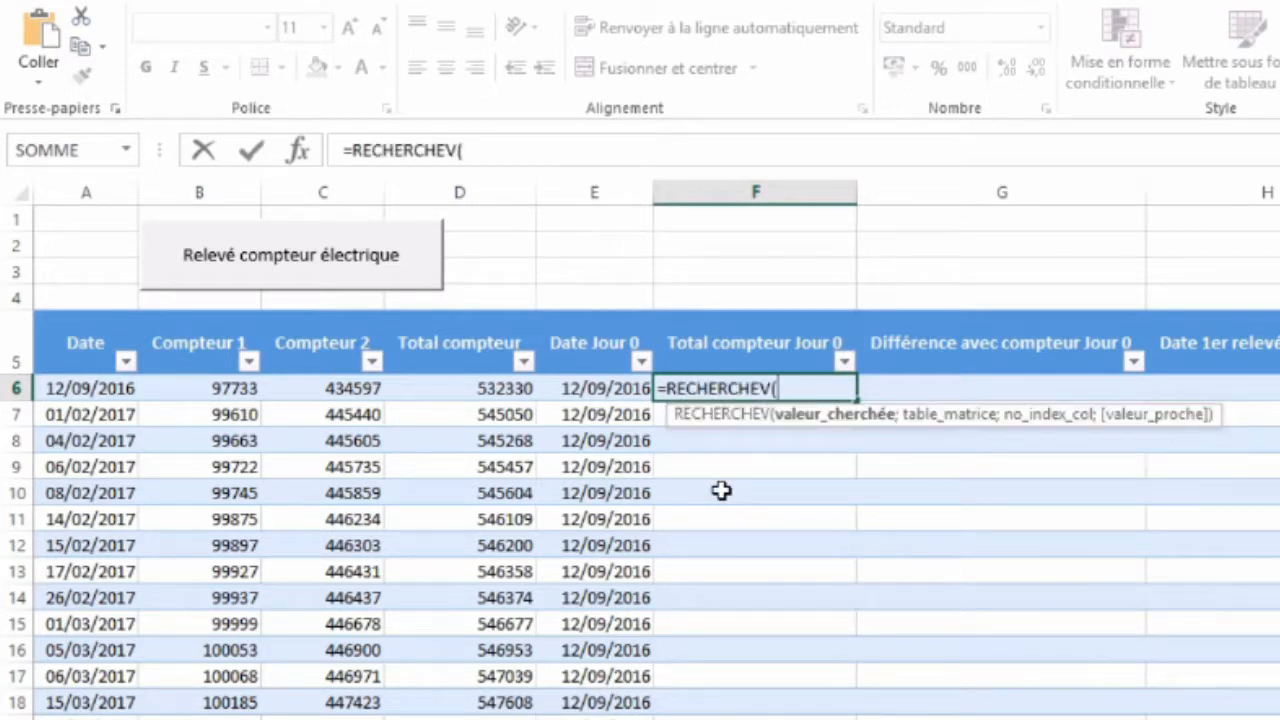
left_click(596, 390)
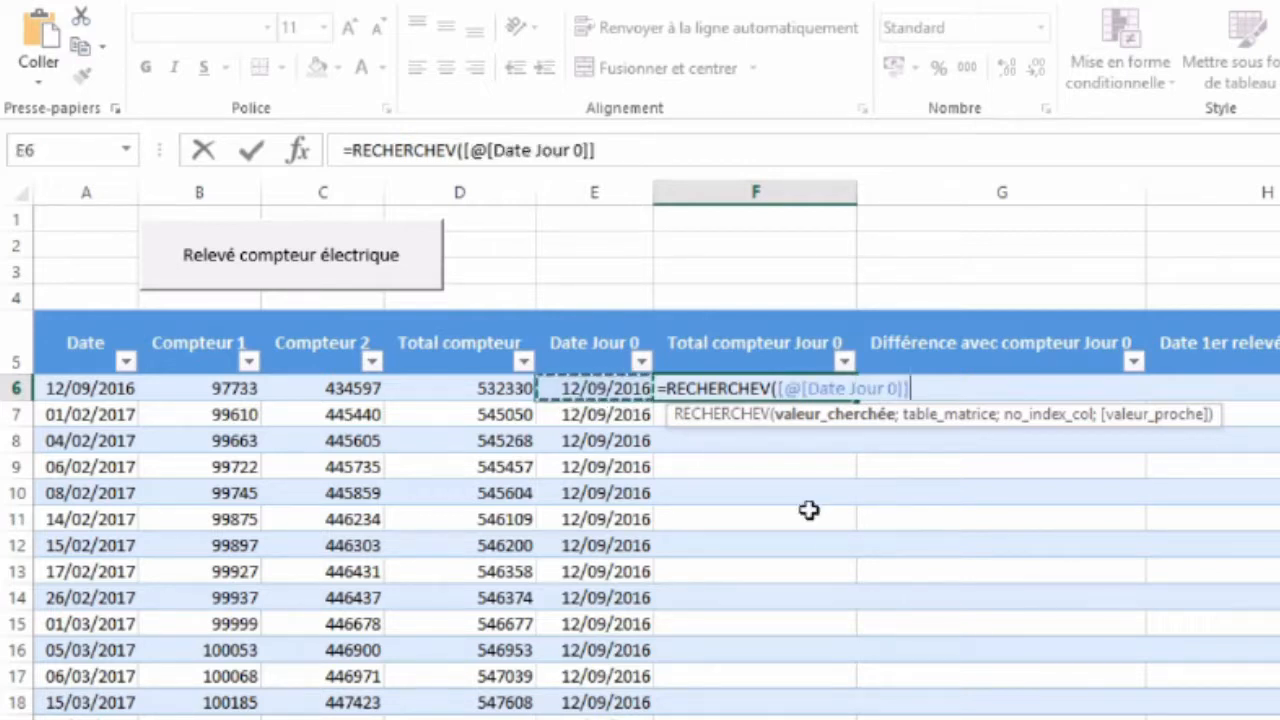
type(",")
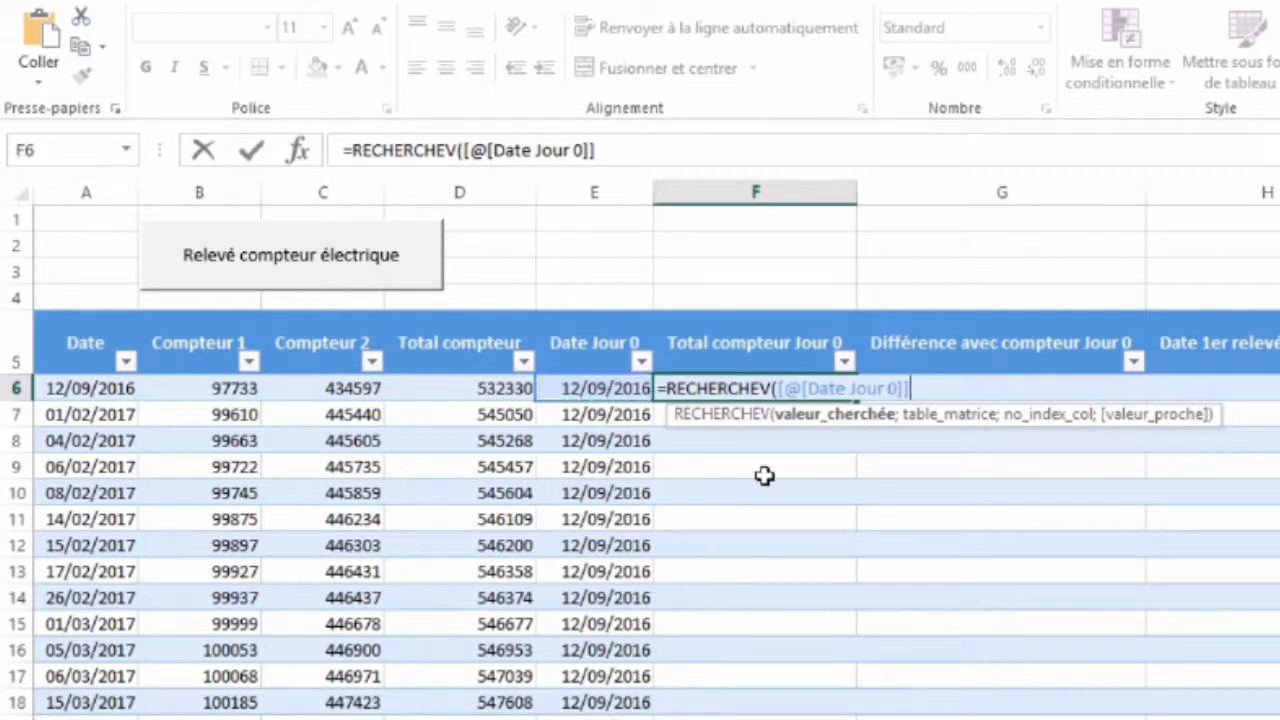
type(";")
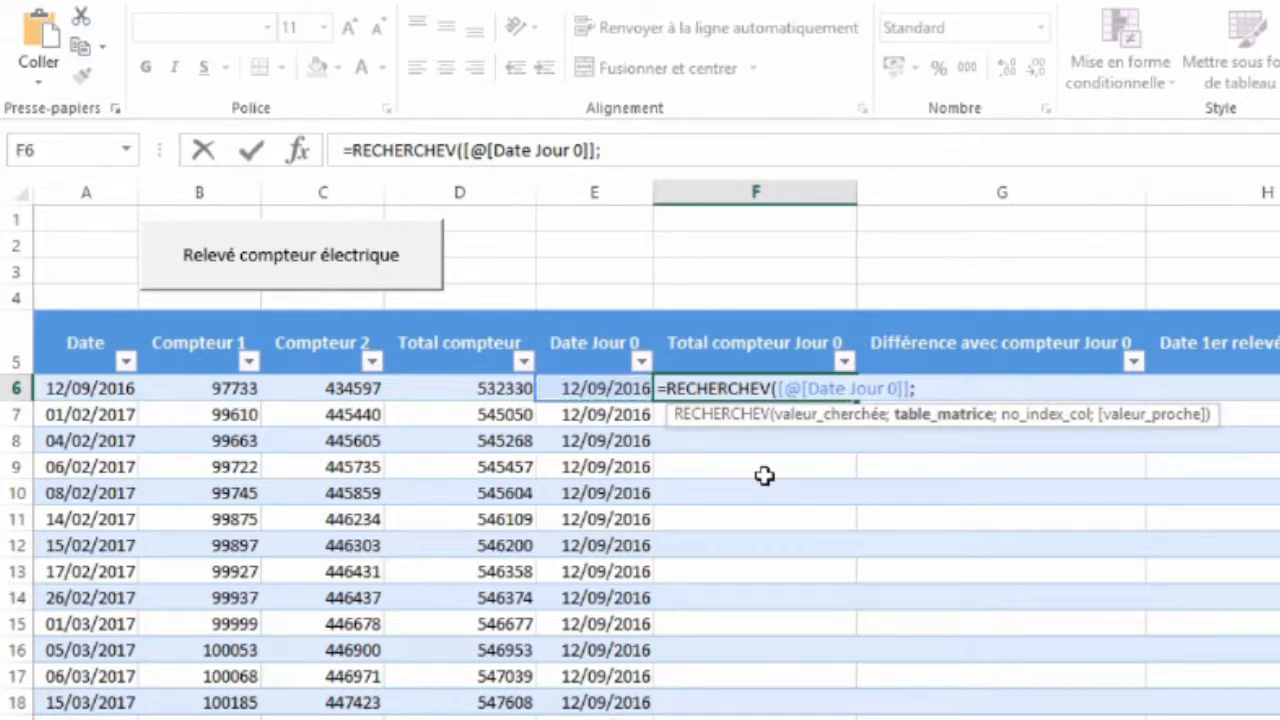
left_click_drag(80, 193, 318, 189)
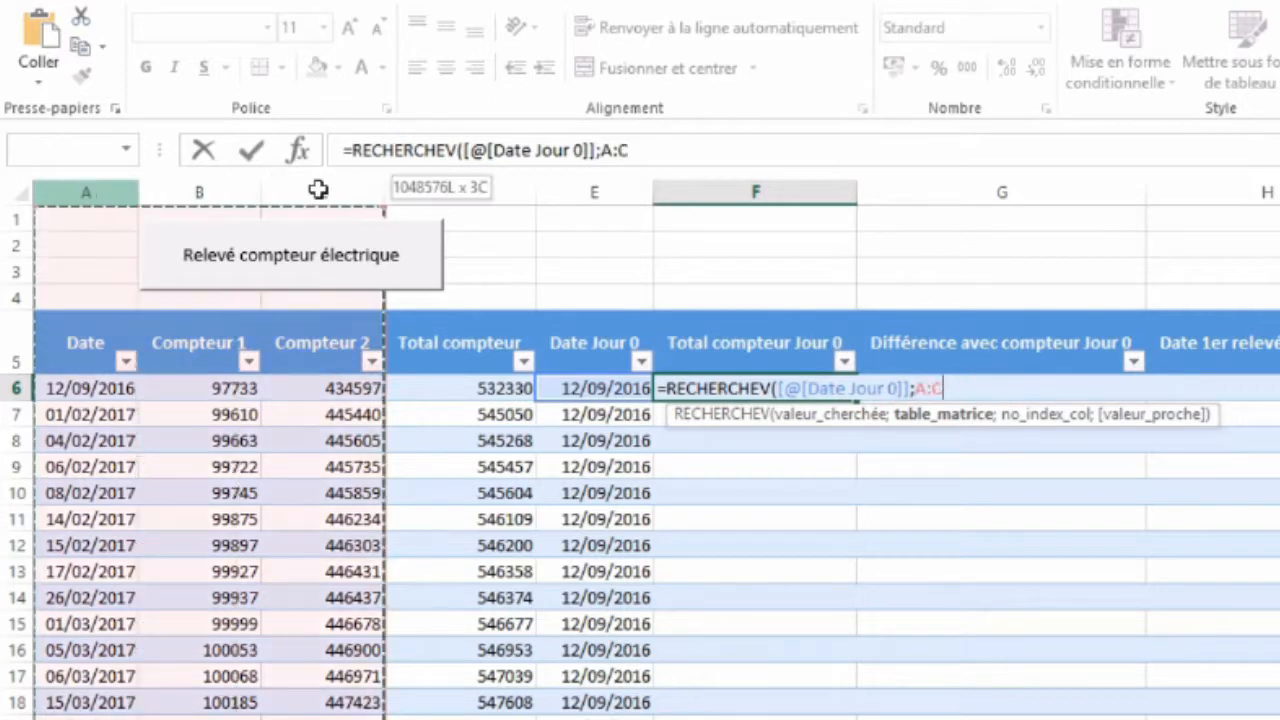
left_click(100, 190)
left_click_drag(205, 187, 440, 185)
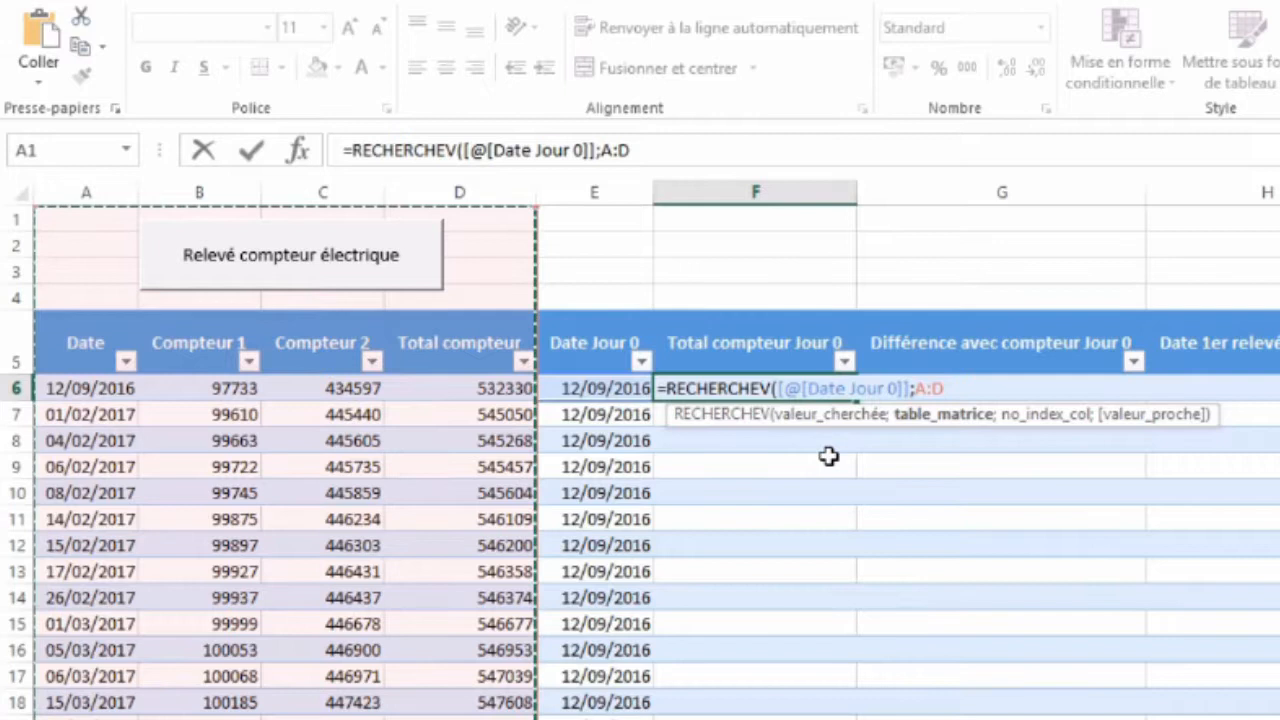
- Complete the RECHERCHEV formula with column index 4 and exact match (FAUX), filling the Total compteur Jour 0 column
type(";")
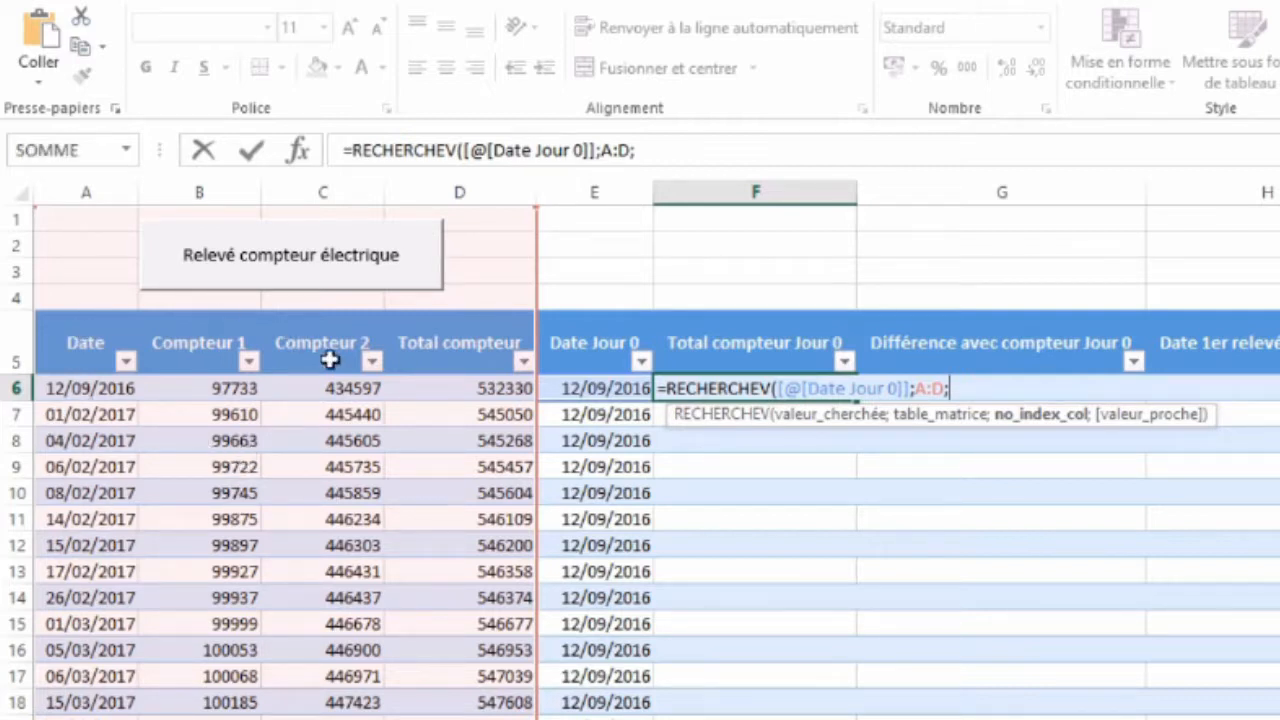
type("4")
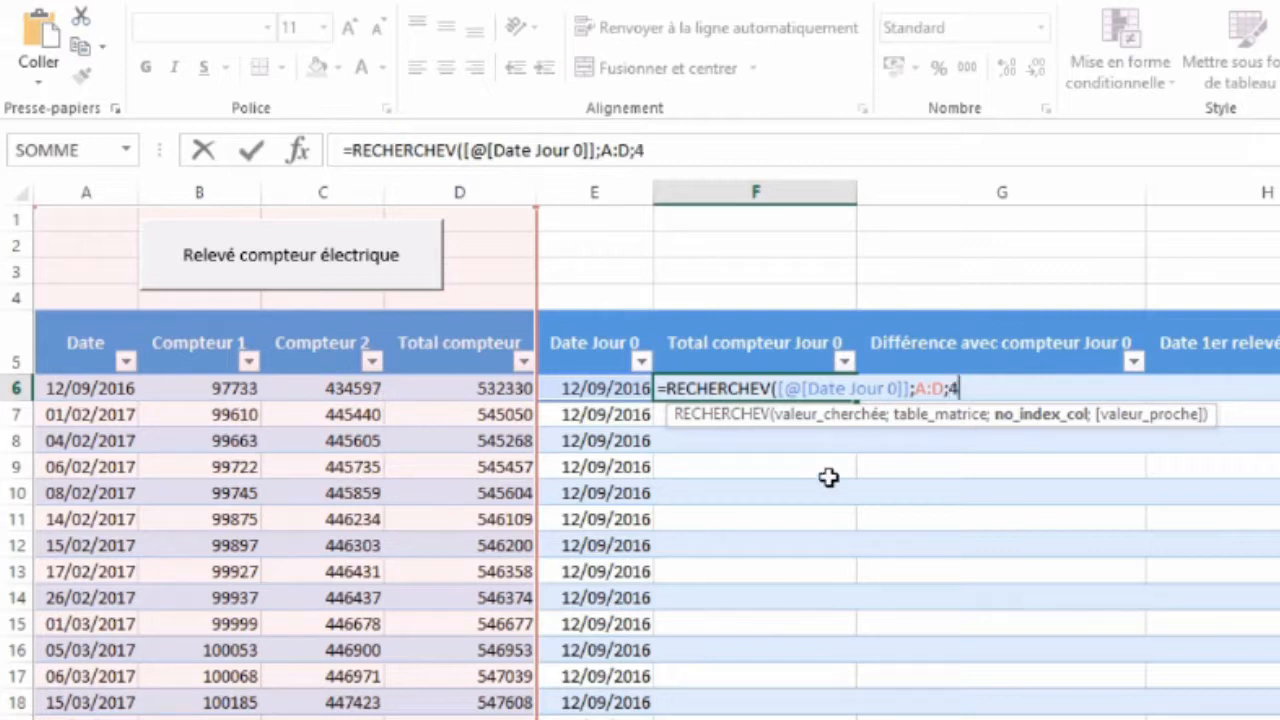
type(";")
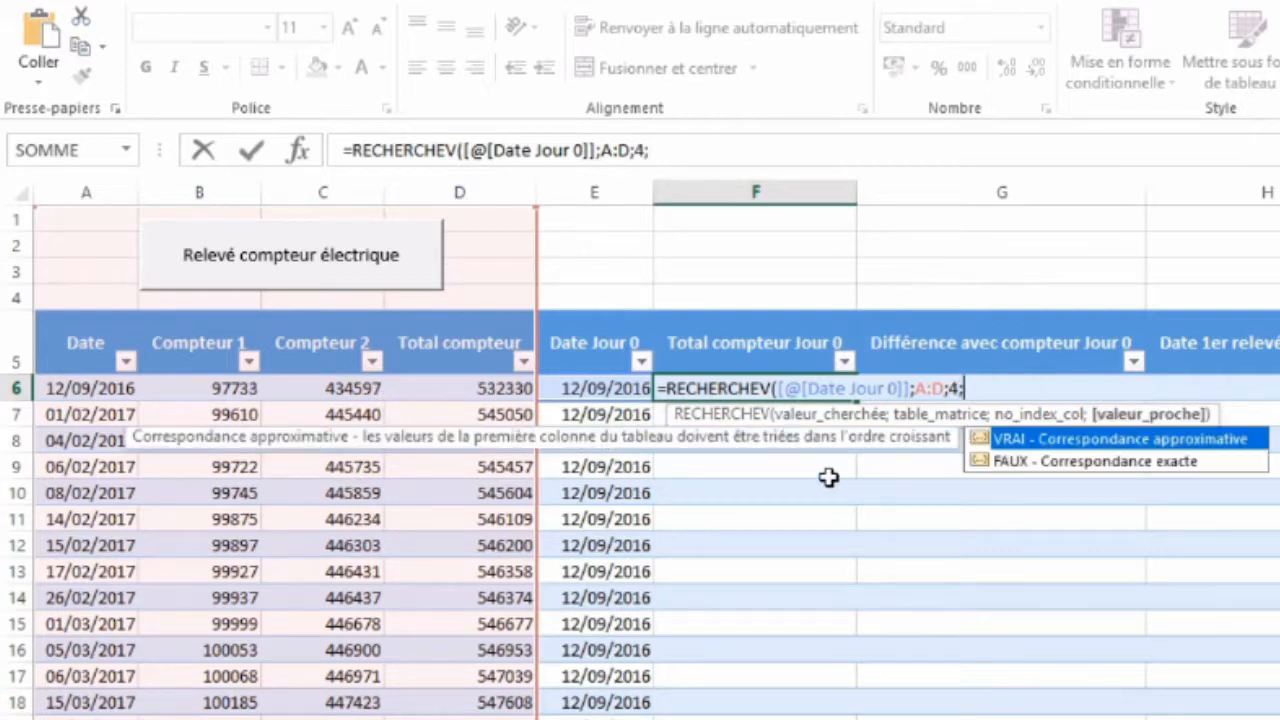
left_click(1134, 466)
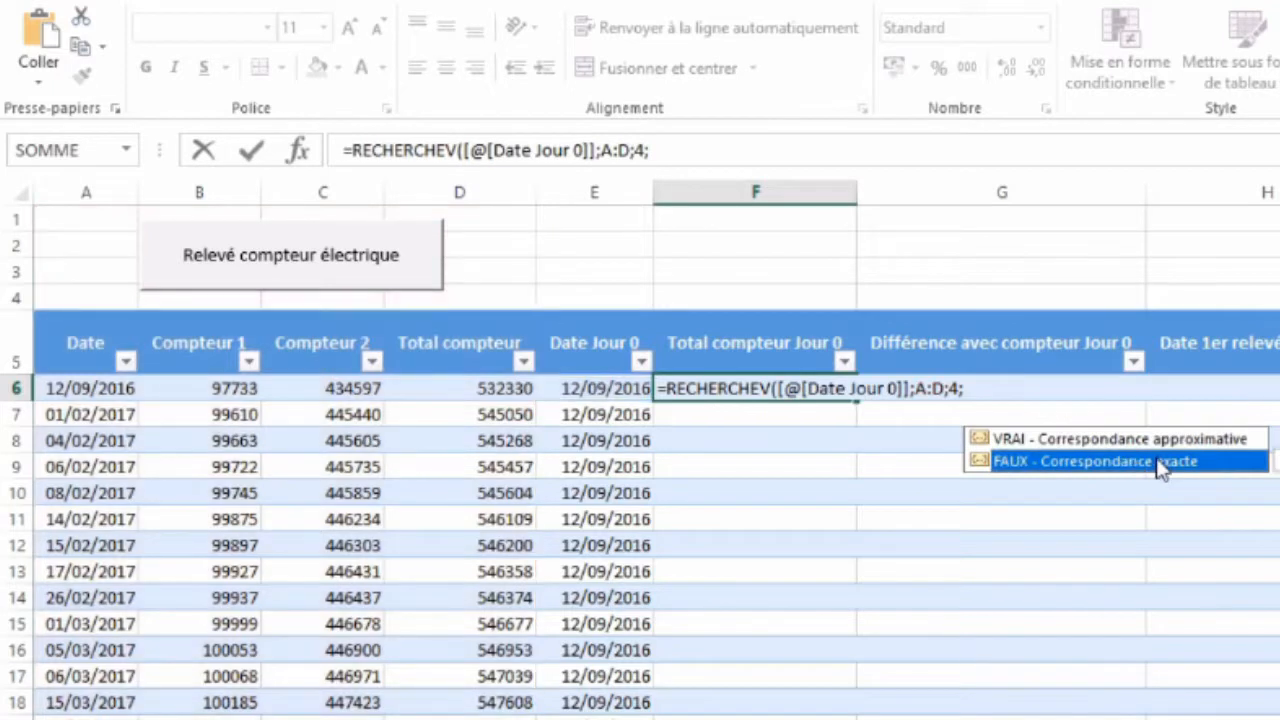
double_click(1154, 462)
type(")")
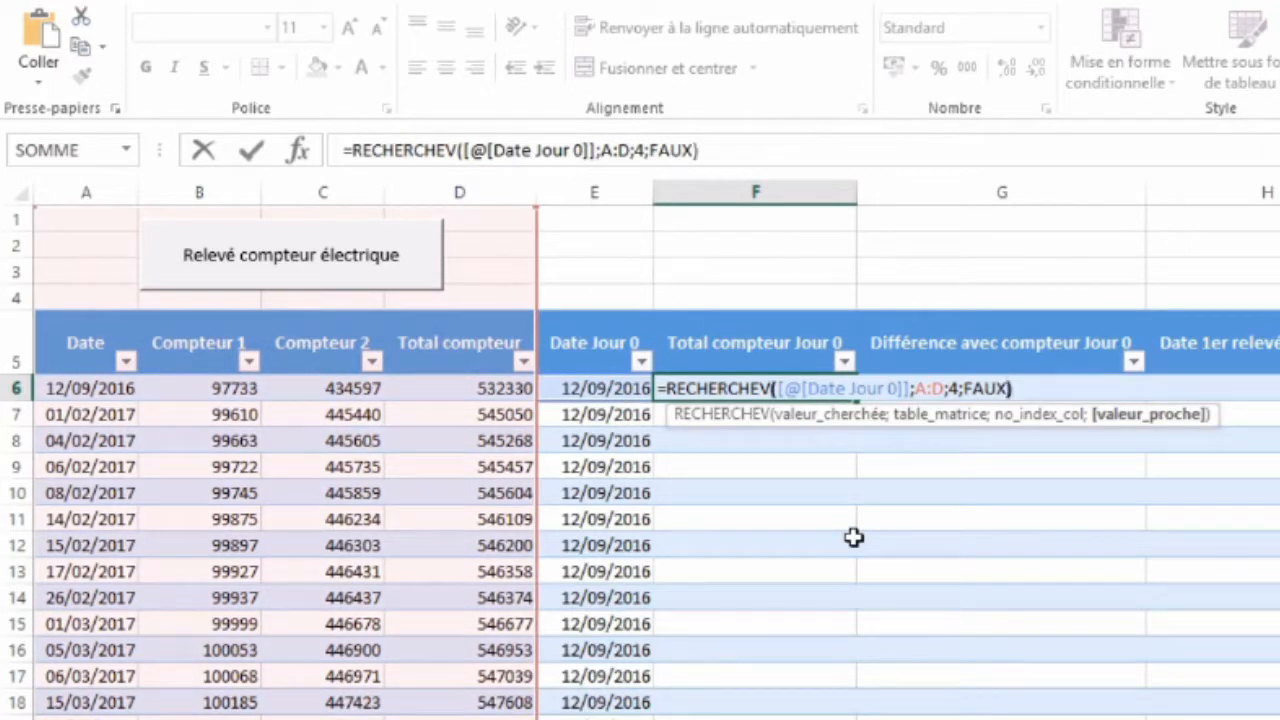
key("Return")
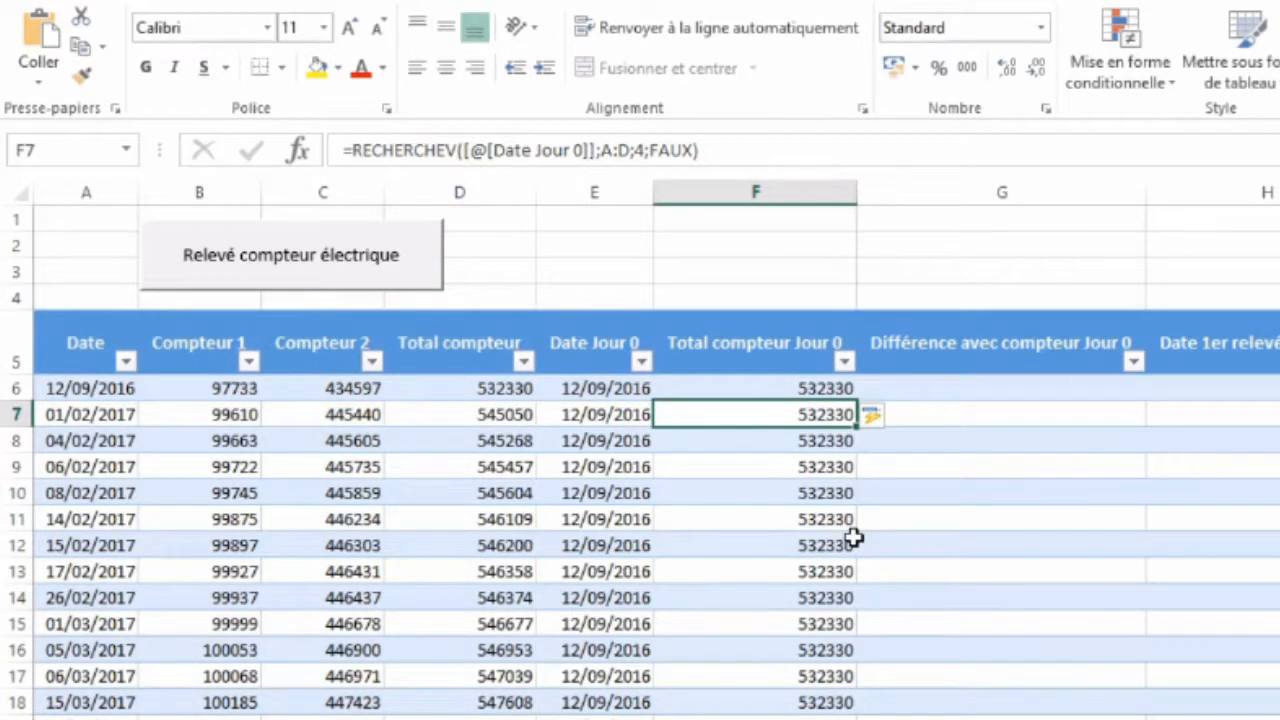
- Fill the Différence avec compteur Jour 0 column with a formula subtracting Total compteur Jour 0 from Total compteur
left_click(732, 391)
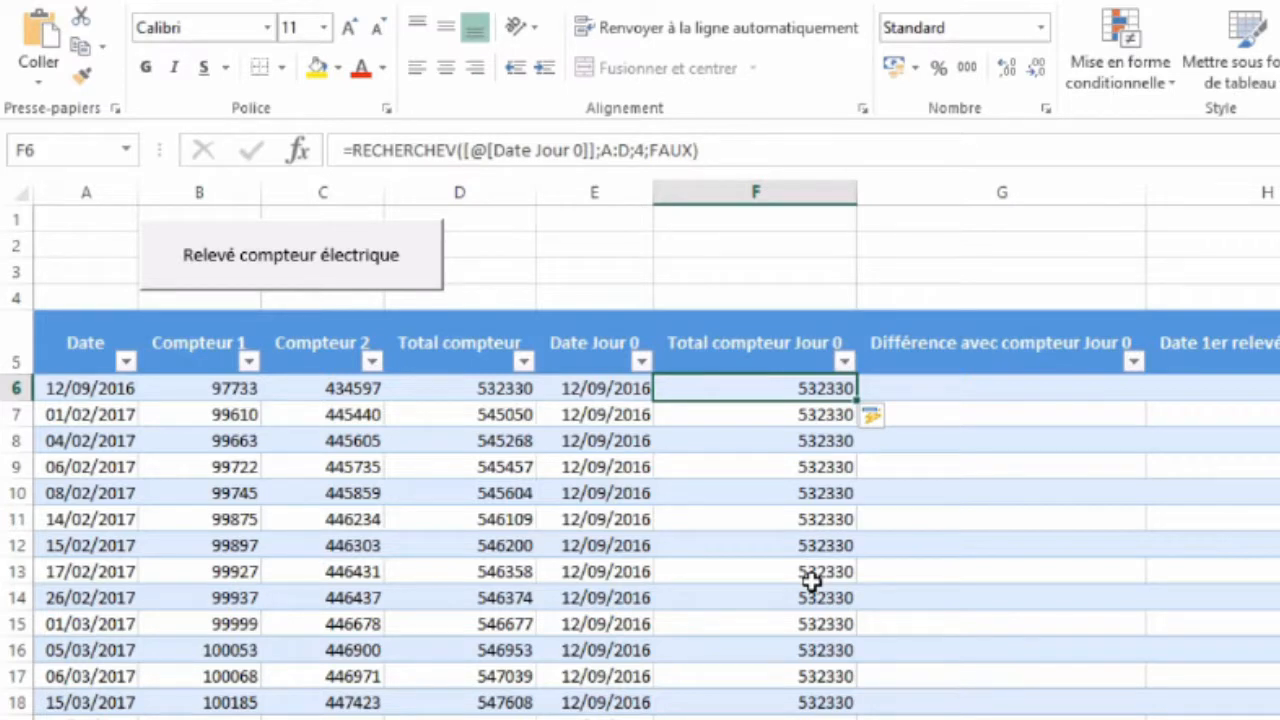
key("Right")
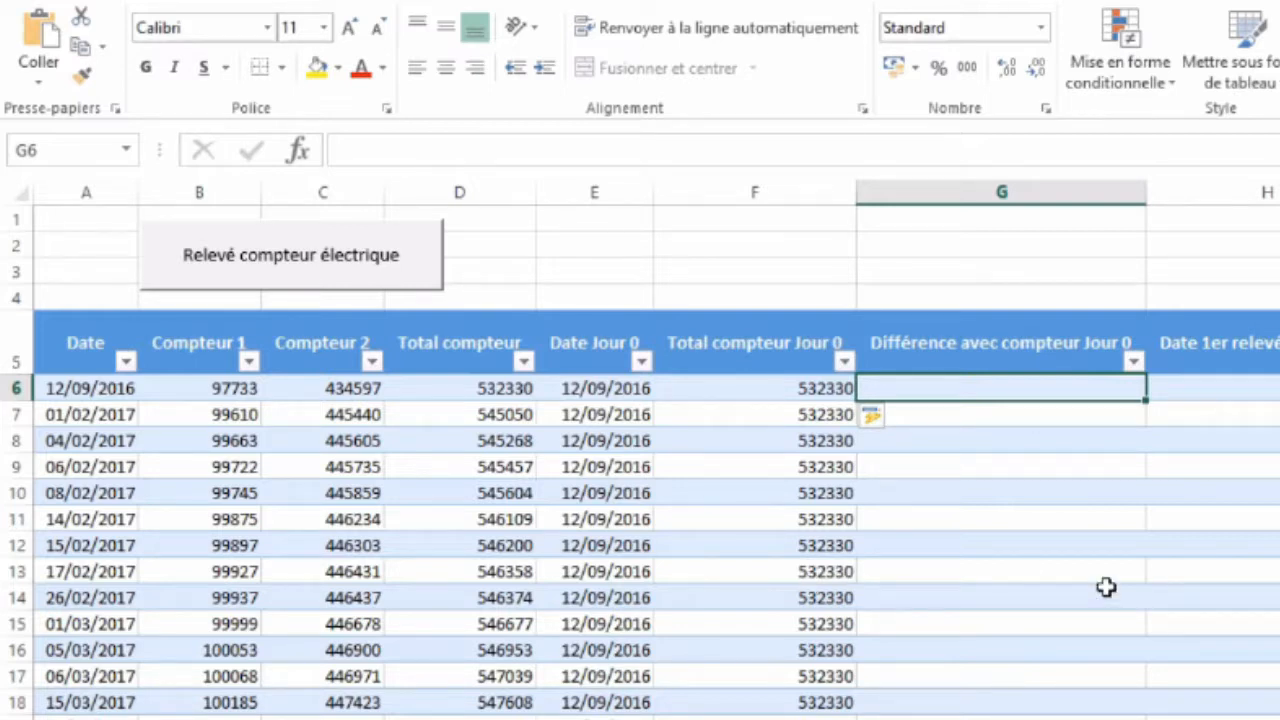
type("=")
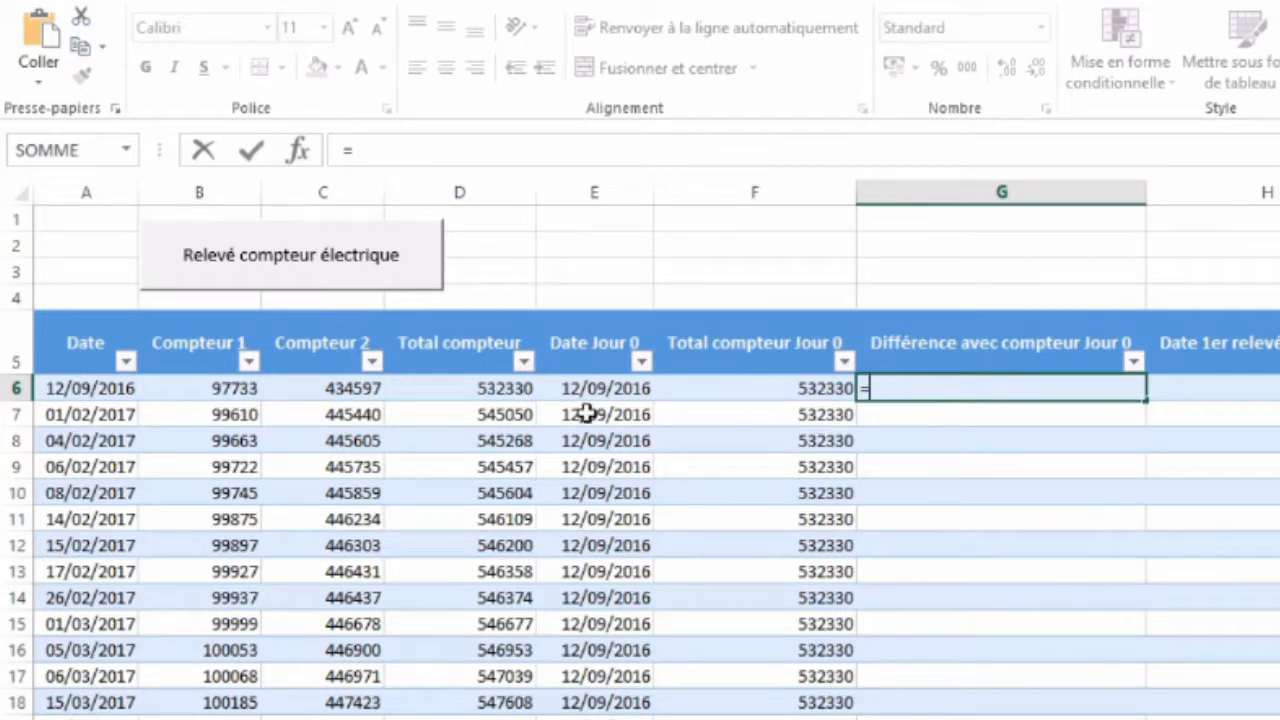
left_click(459, 392)
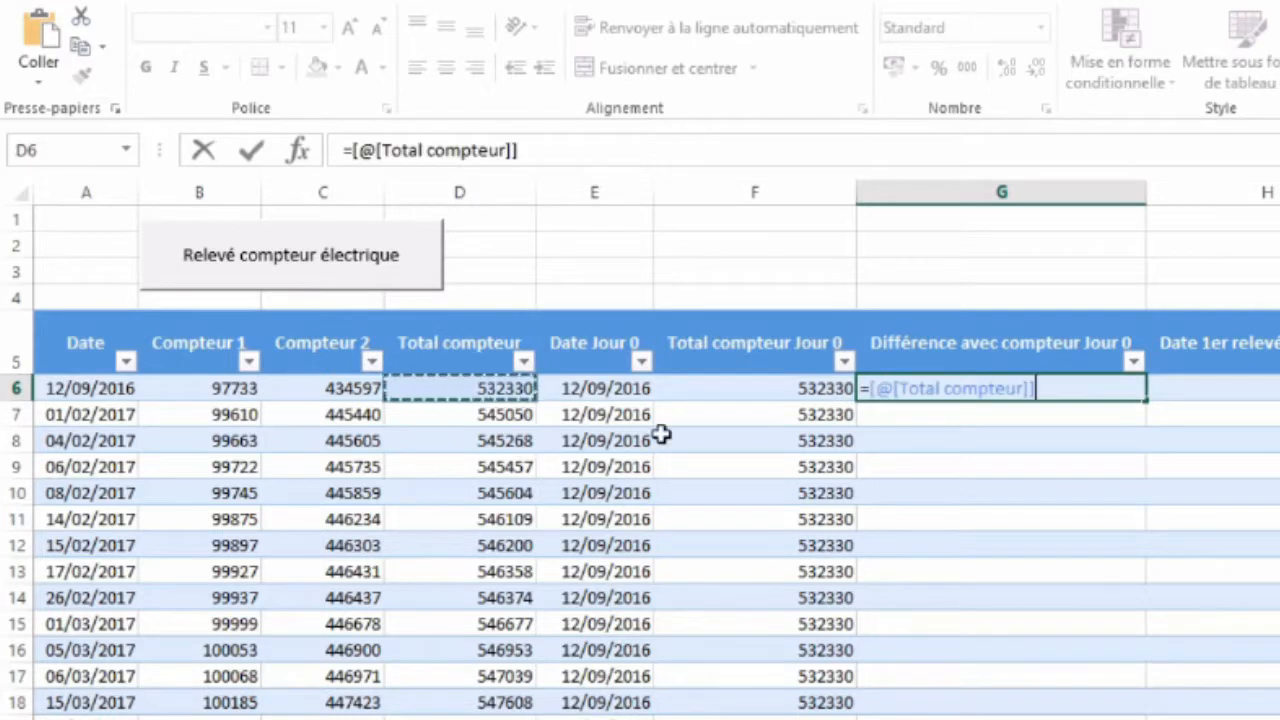
type("-")
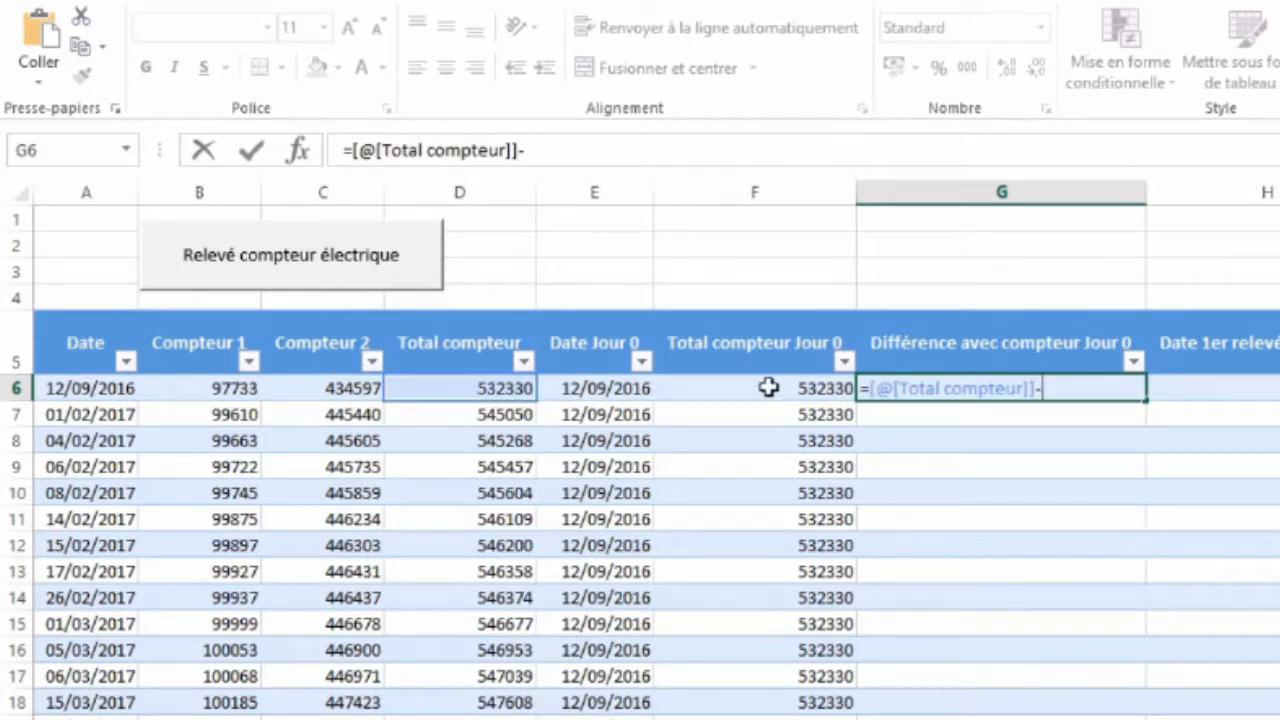
left_click(766, 388)
key("Return")
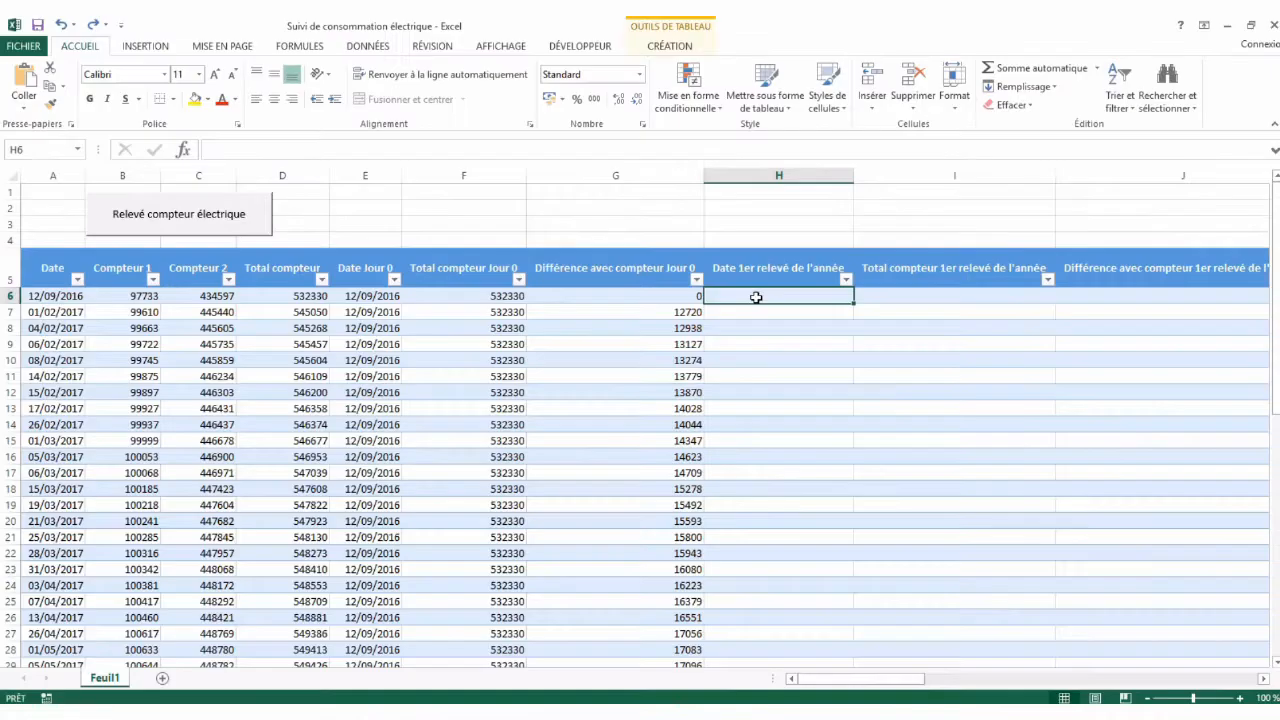
- Switch to the YouTube page in the browser and copy MIN(SI(ANNEE(A2:A7)=ANNEE(A4);A2:A7)) from the video description
left_click(385, 712)
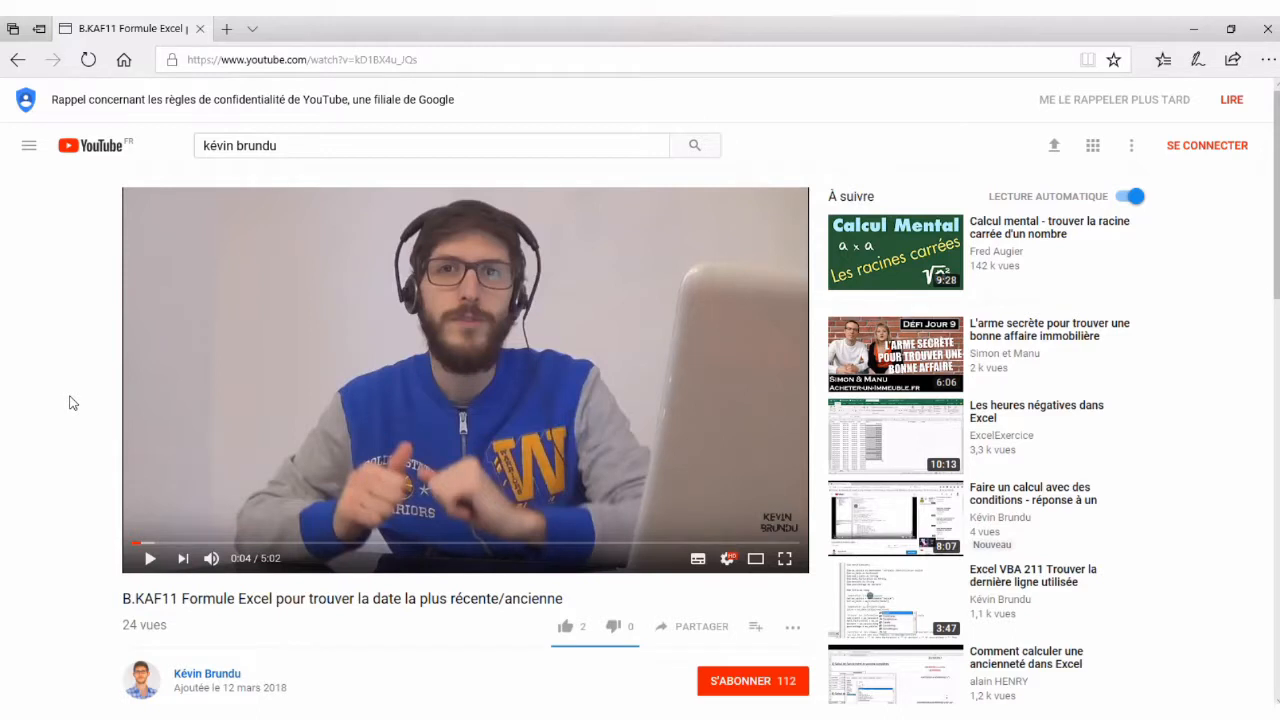
scroll(69, 403, "down", 5)
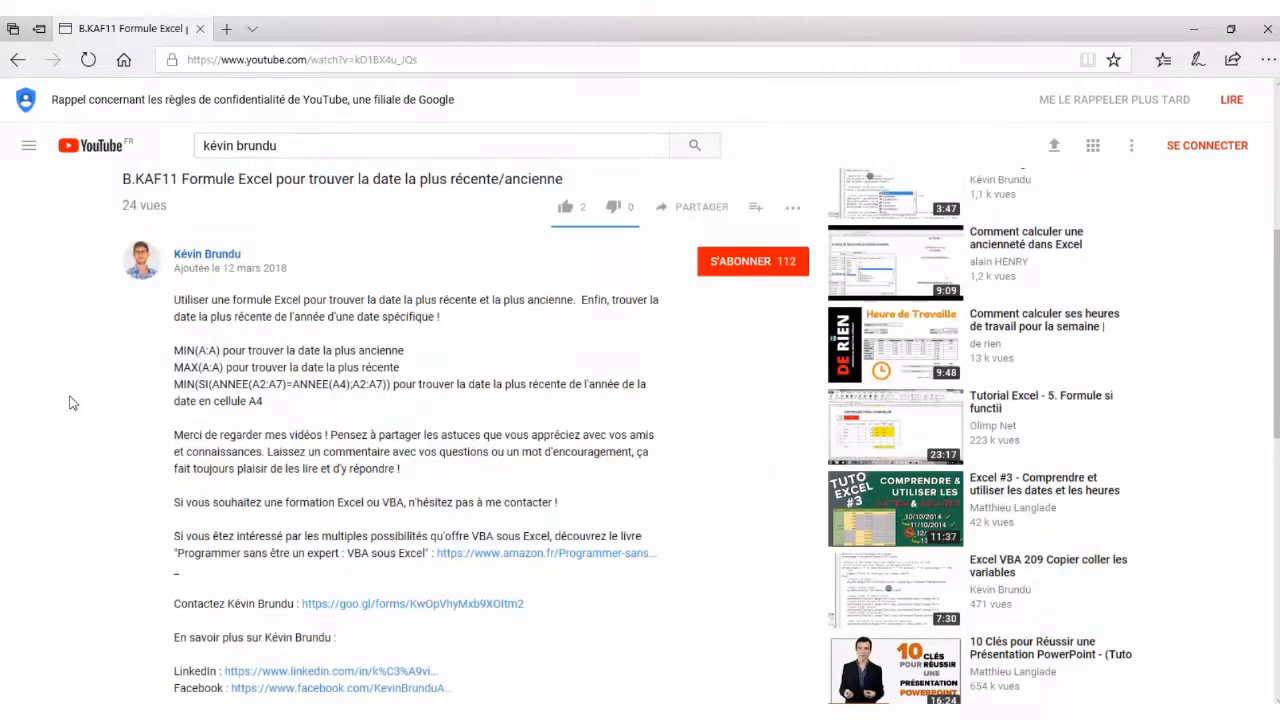
scroll(69, 403, "down", 1)
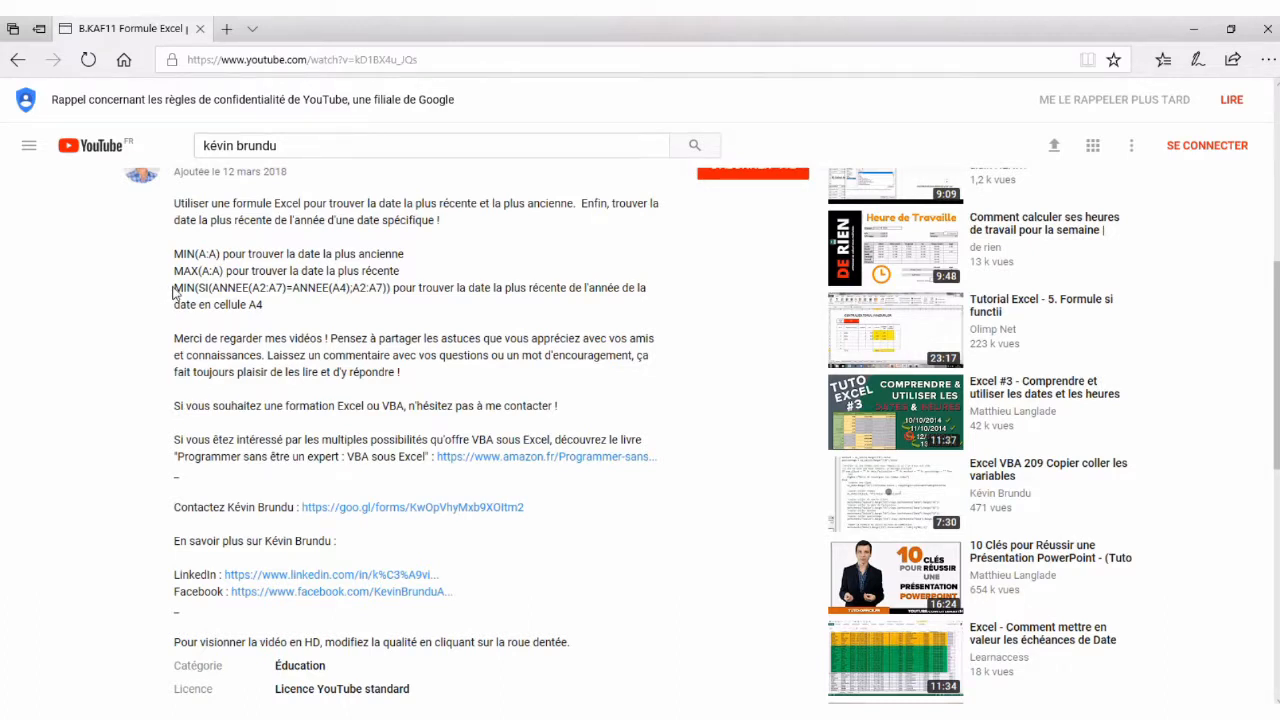
left_click_drag(176, 287, 389, 288)
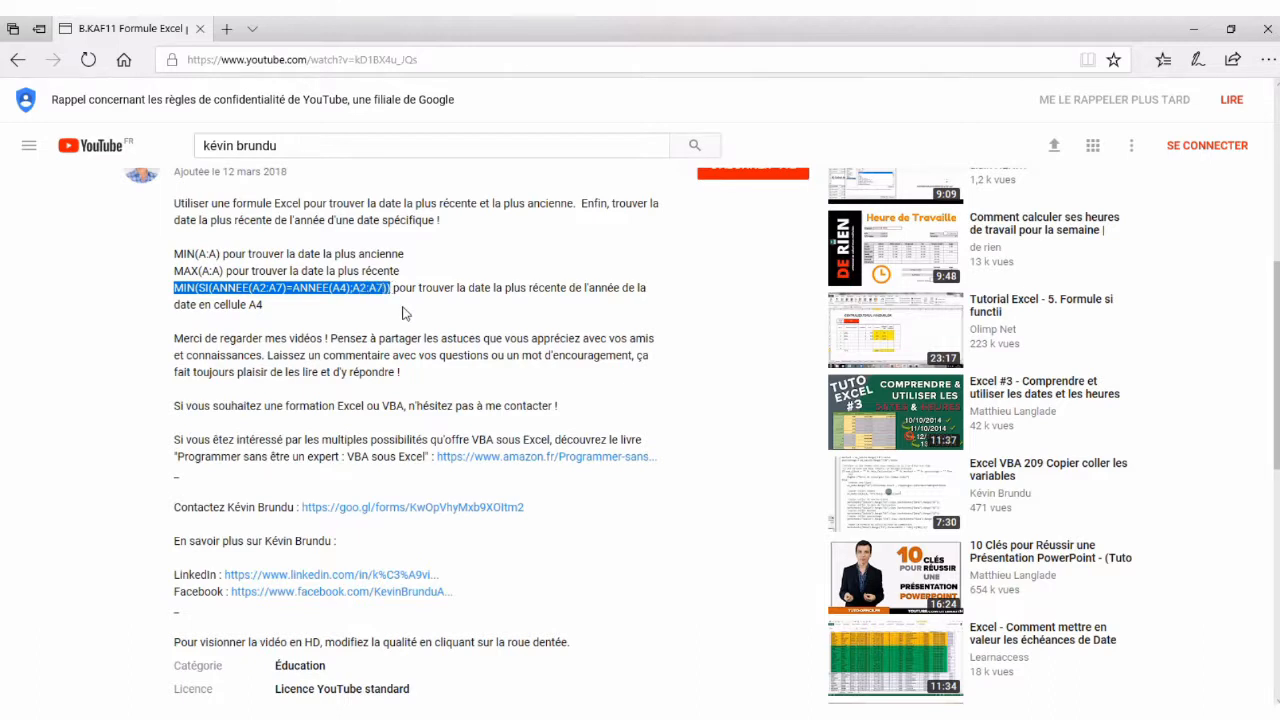
- Switch back to Excel and insert =MIN(SI(ANNEE(A2:A7)=ANNEE(A4);A2:A7)) in cell H6 under Date 1er relevé de l'année
left_click(660, 712)
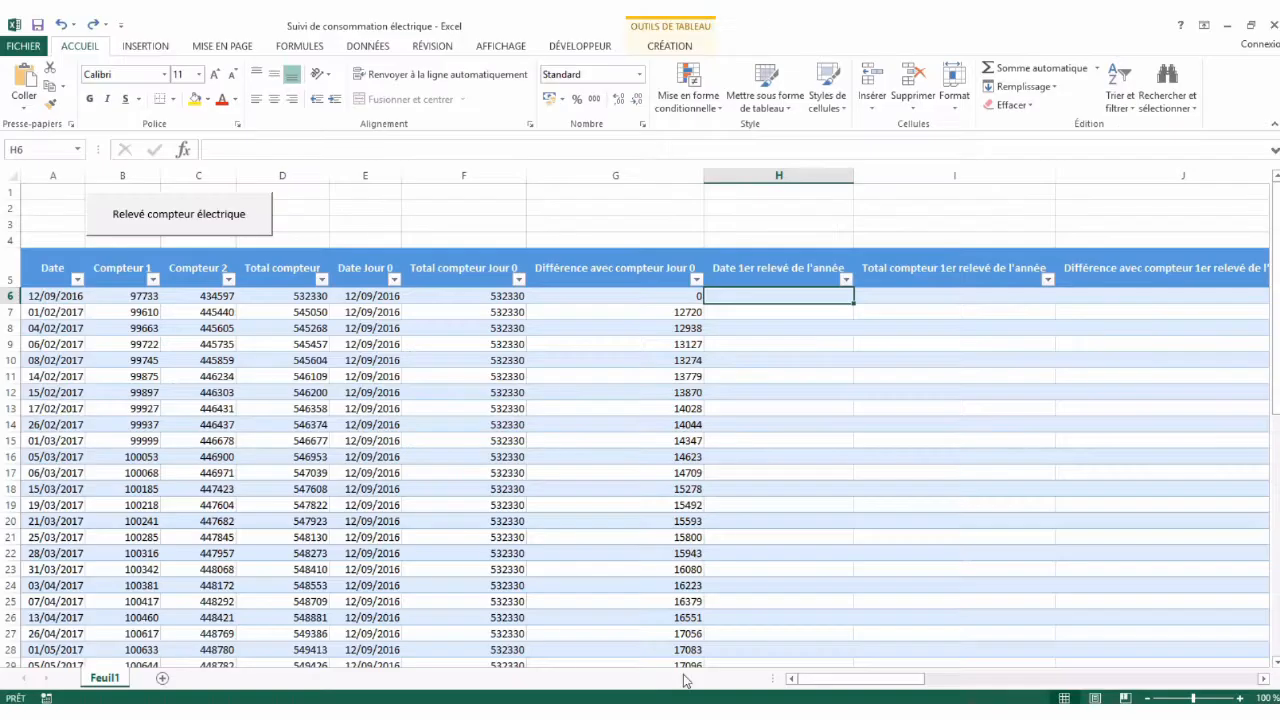
left_click(325, 150)
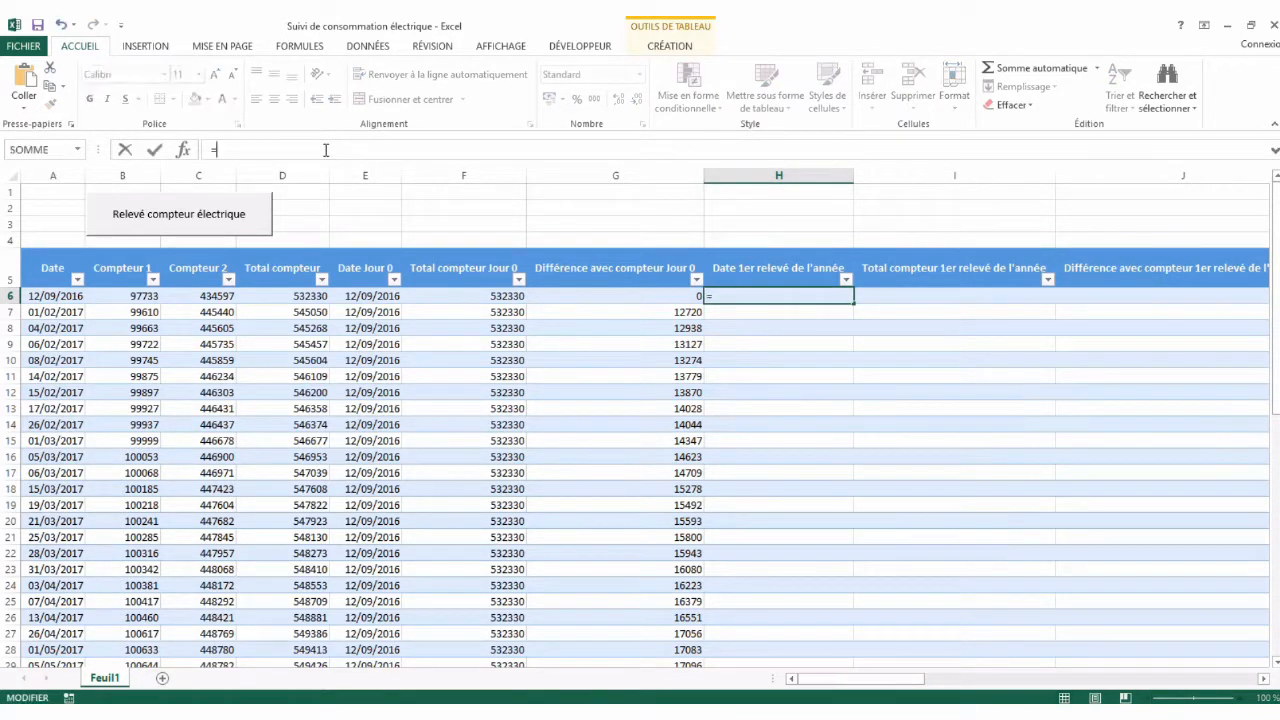
type("=MIN(SI(ANNEE(A2:A7)=ANNEE(A4);A2:A7))")
- Change the range in the first ANNEE function of the H6 formula to A6:A1000
left_click(199, 108)
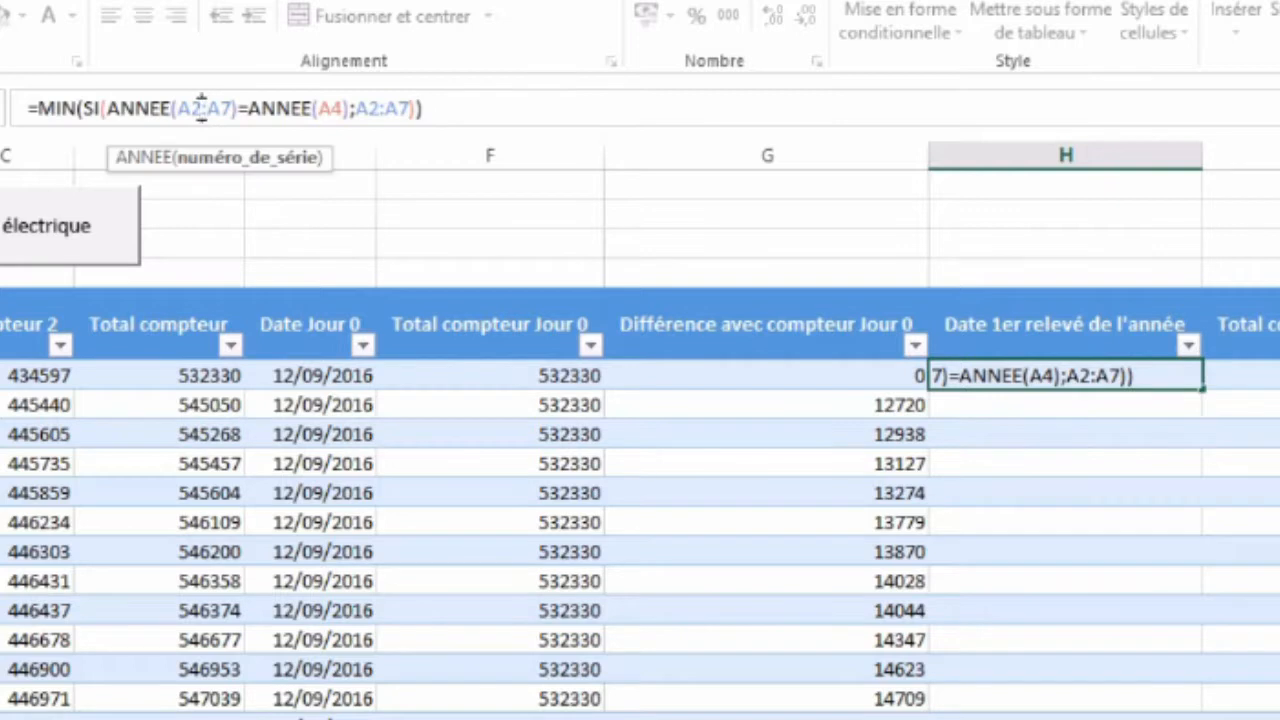
key("BackSpace")
type("6")
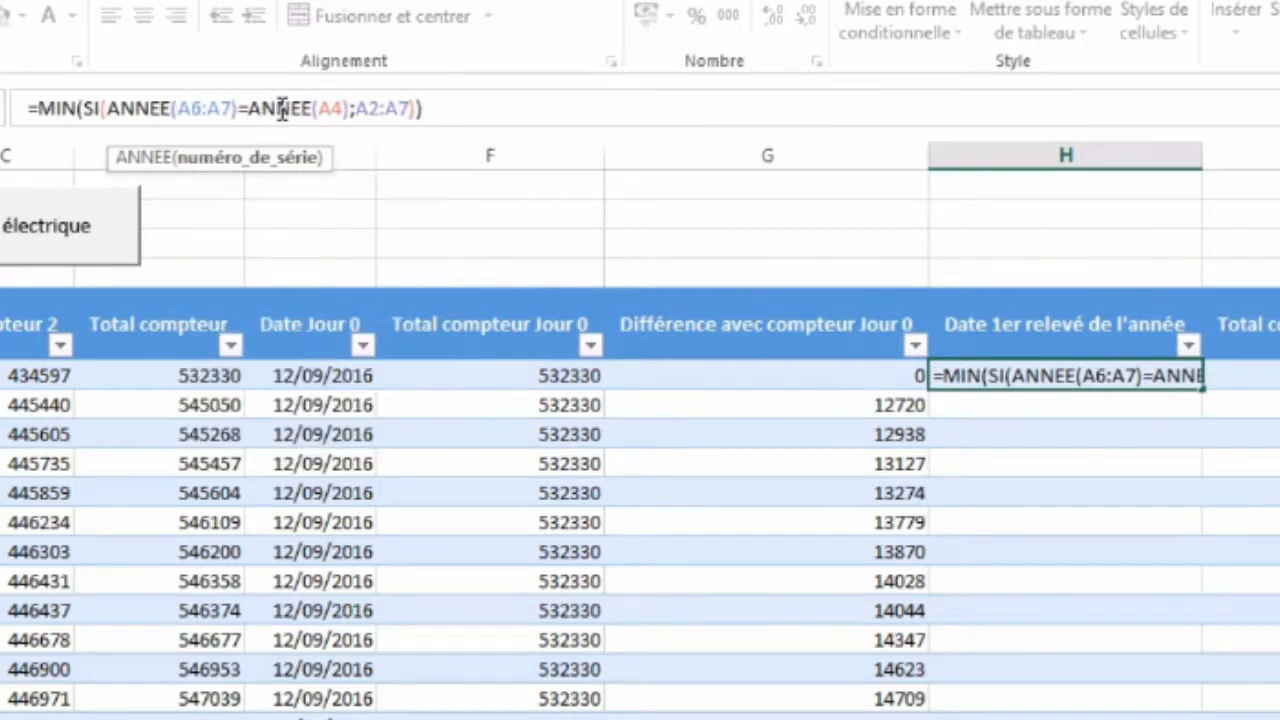
left_click(233, 108)
key("BackSpace")
type("1000")
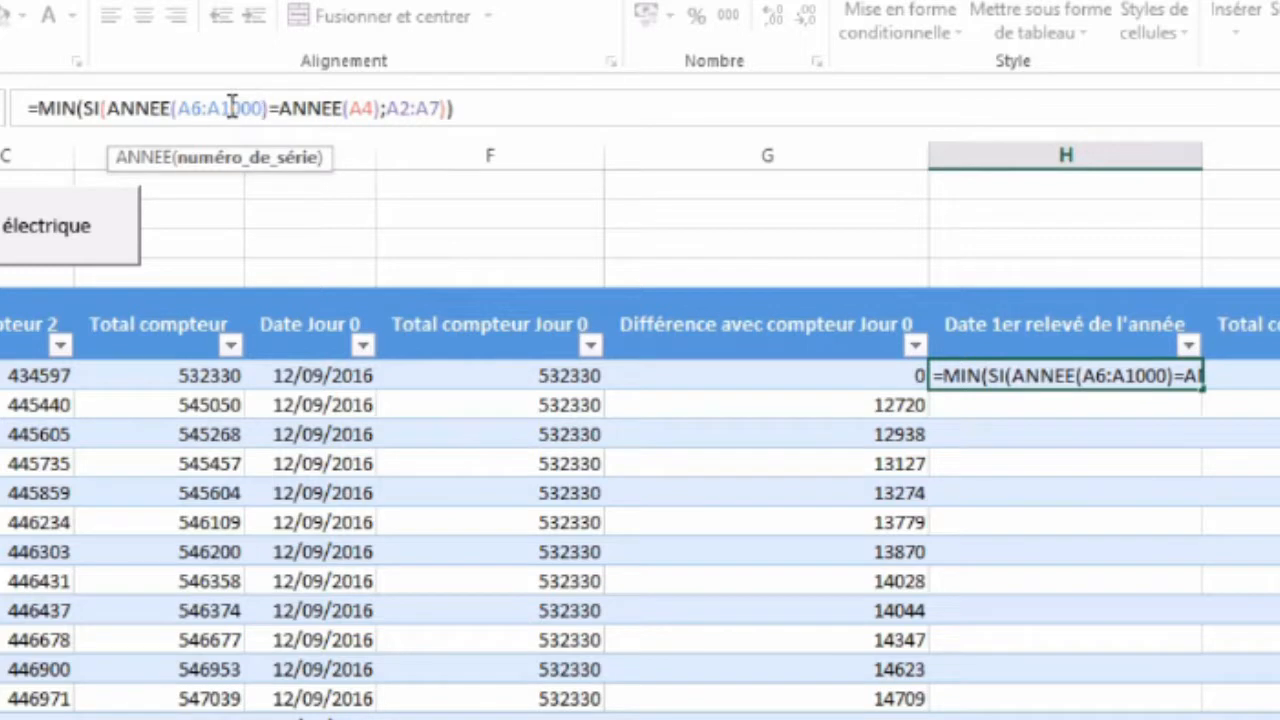
- Change the value-if-true range of the SI function in the H6 formula to A6:A1000
left_click(406, 108)
key("BackSpace")
type("6")
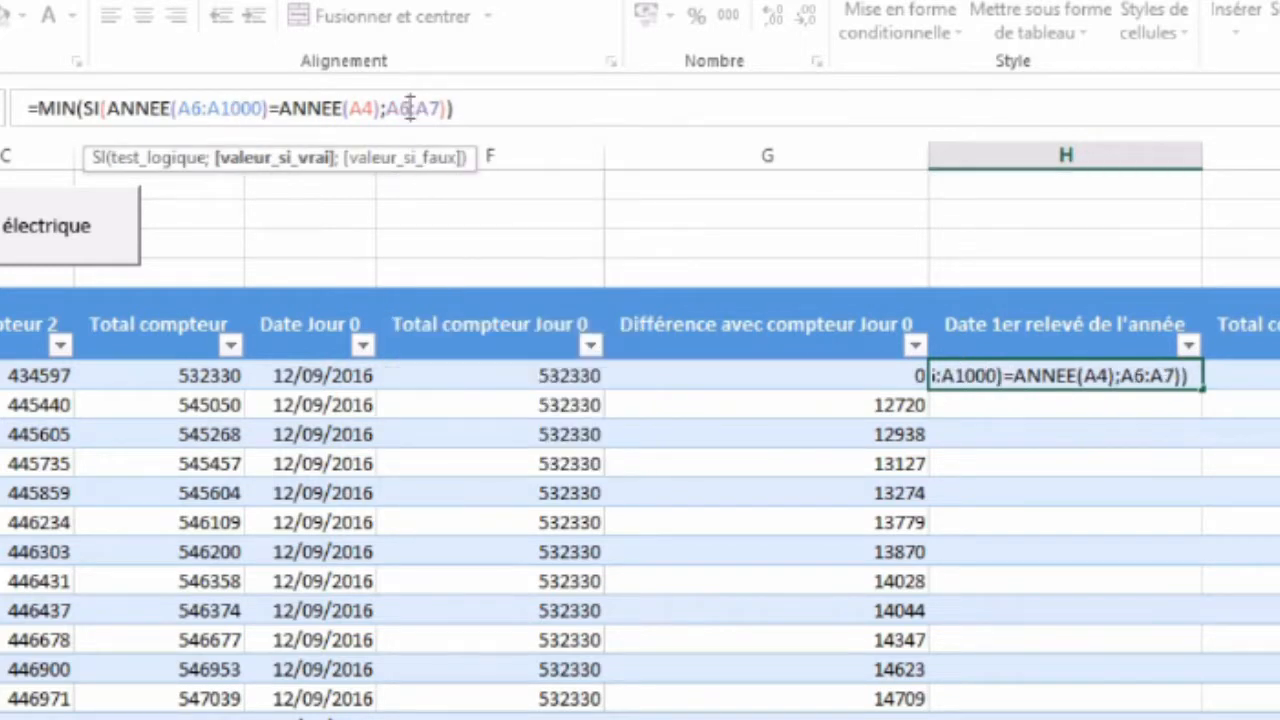
left_click(438, 108)
key("BackSpace")
type("1000")
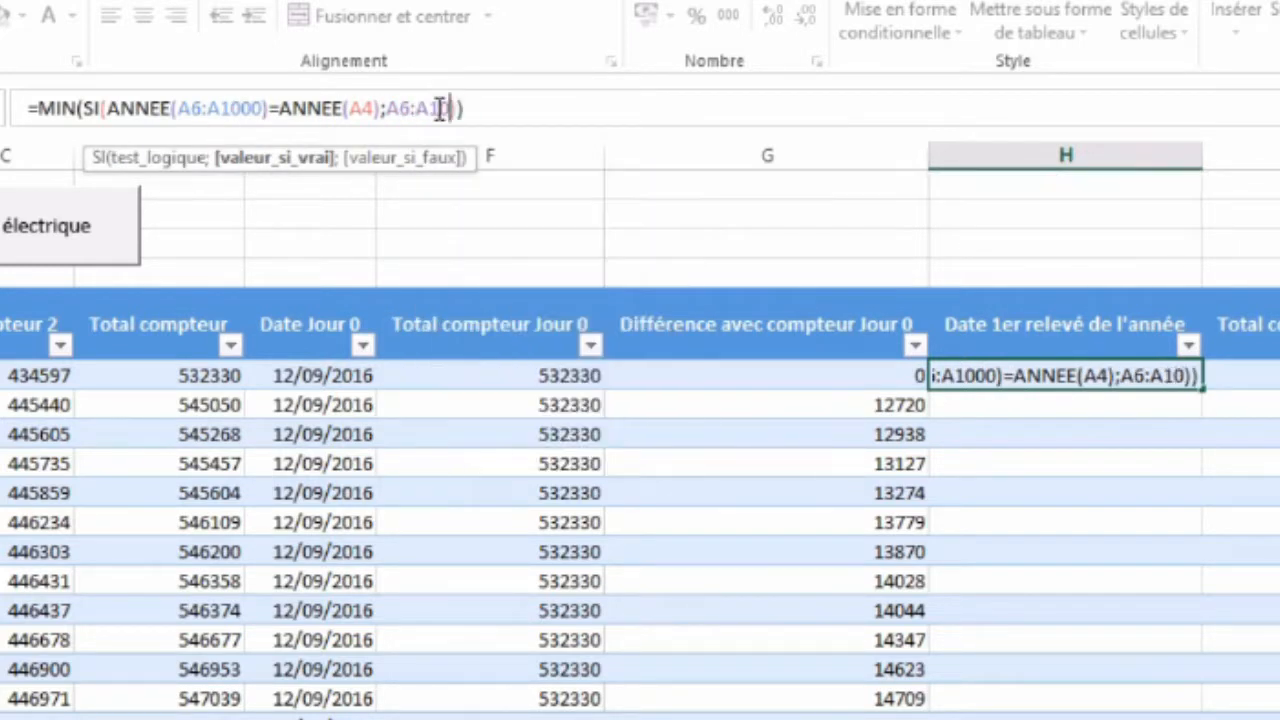
- Change the reference in the second ANNEE function to A6 and enter the H6 formula as an array formula
left_click(375, 108)
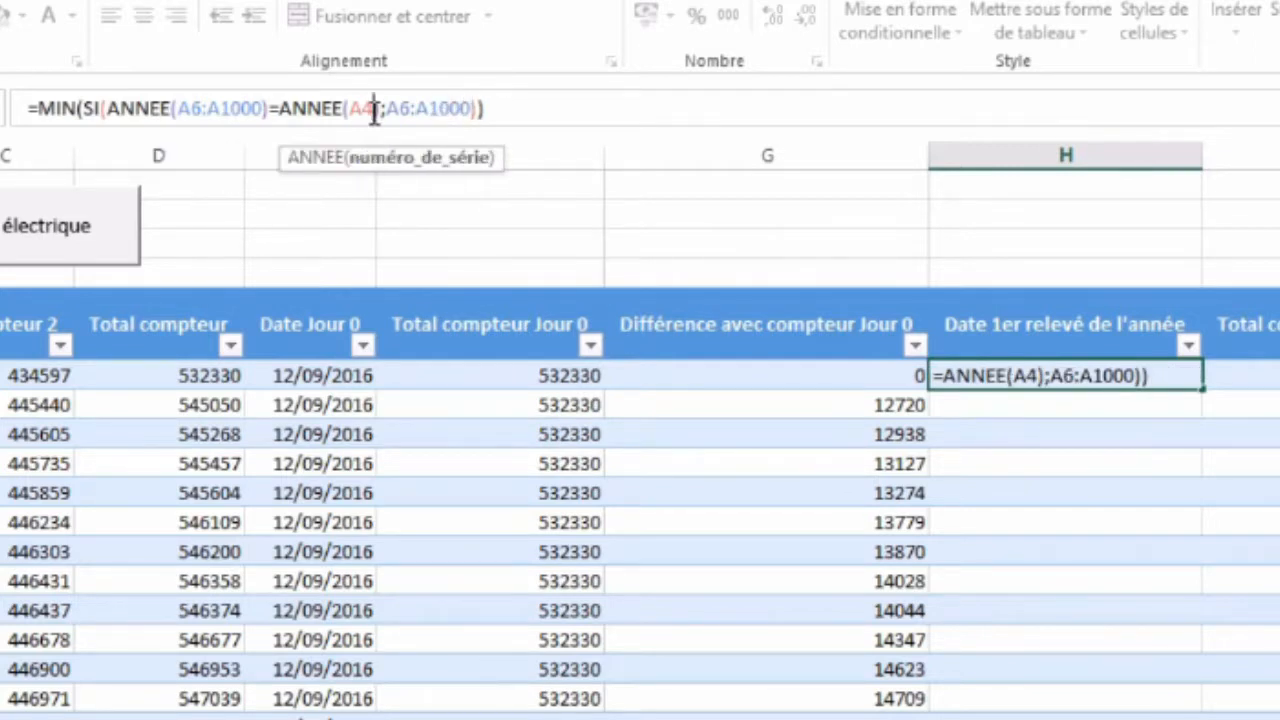
key("BackSpace")
type("6")
key("ctrl+shift+Return")
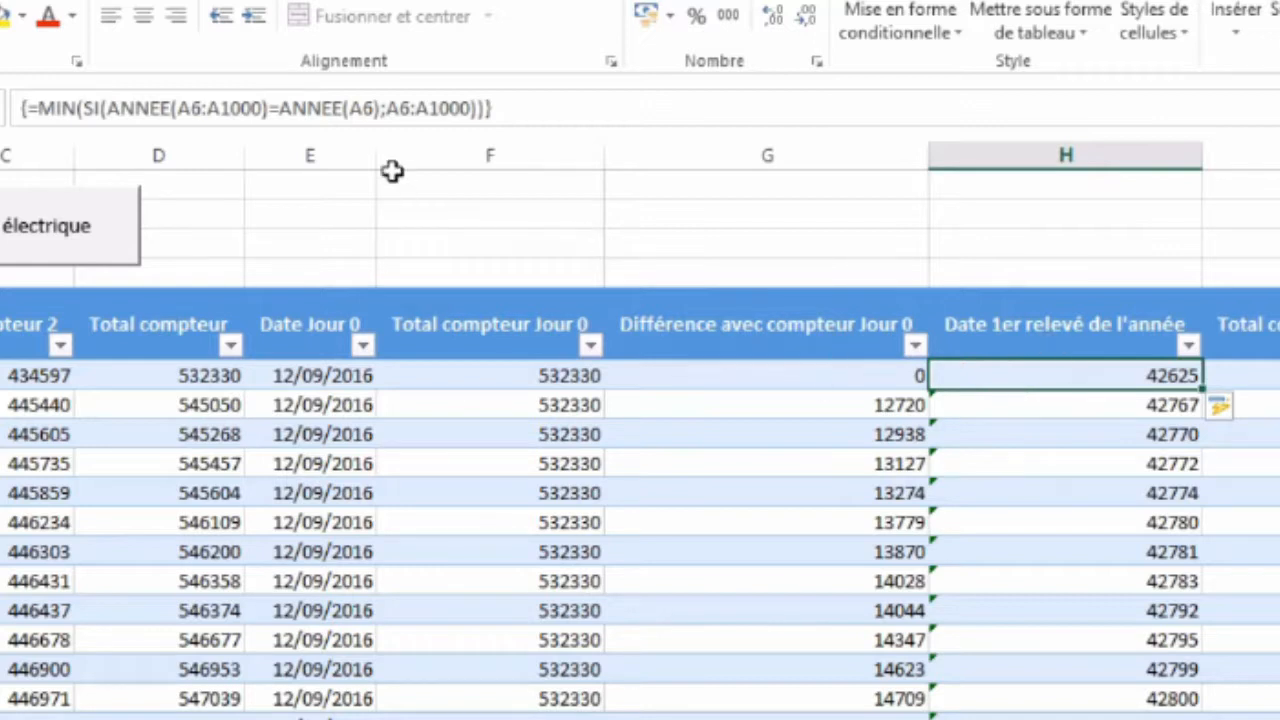
- Make the range in the first ANNEE function of the H6 formula absolute as $A$6:$A$1000
left_click(181, 108)
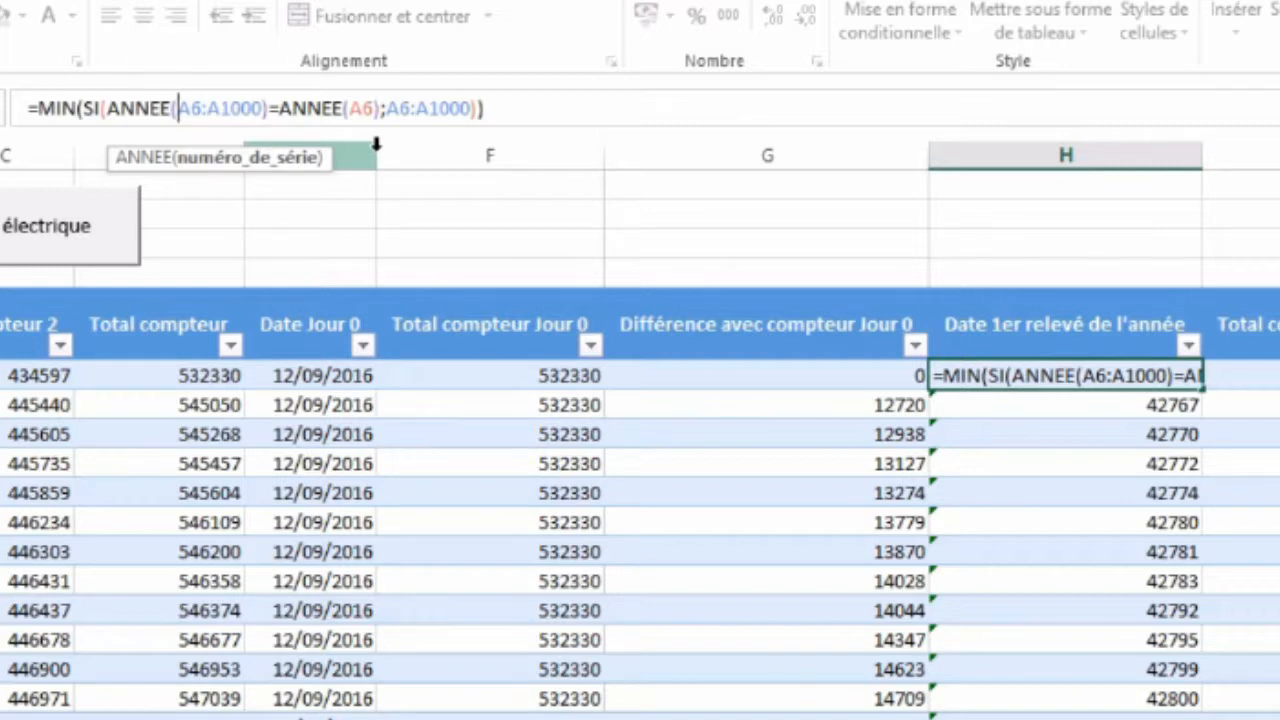
type("$")
key("Right")
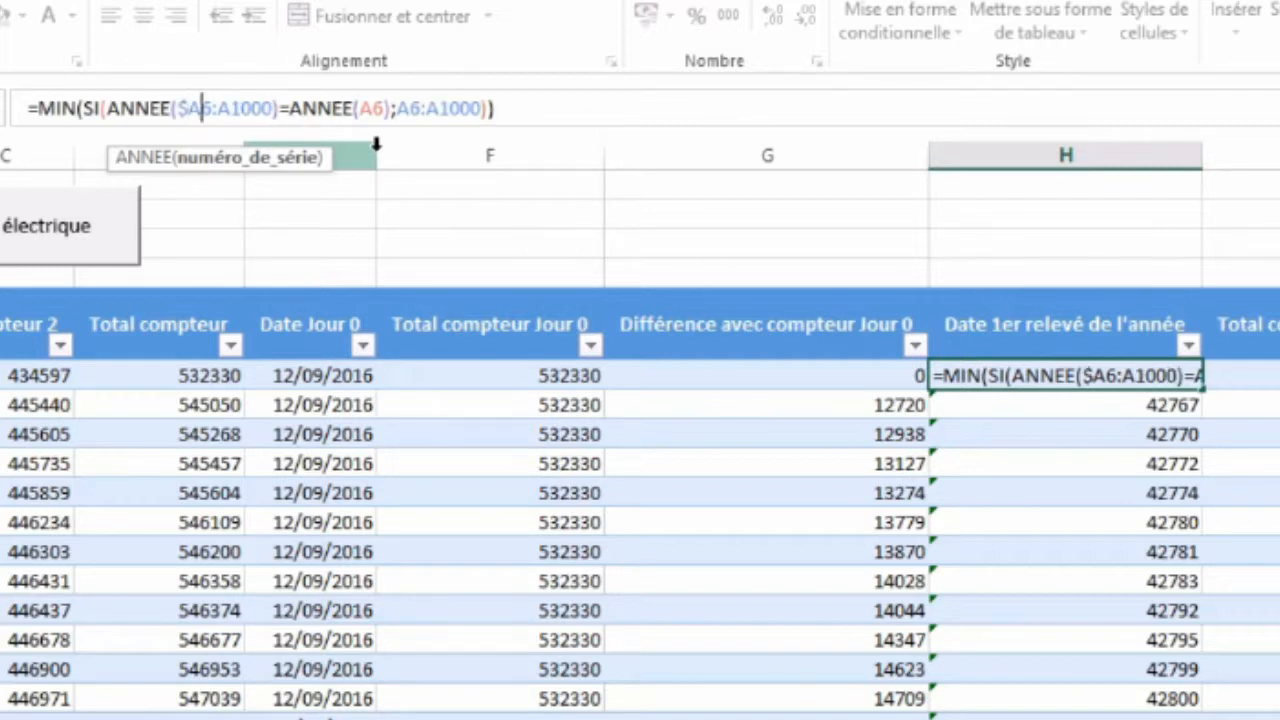
type("$")
key("Right")
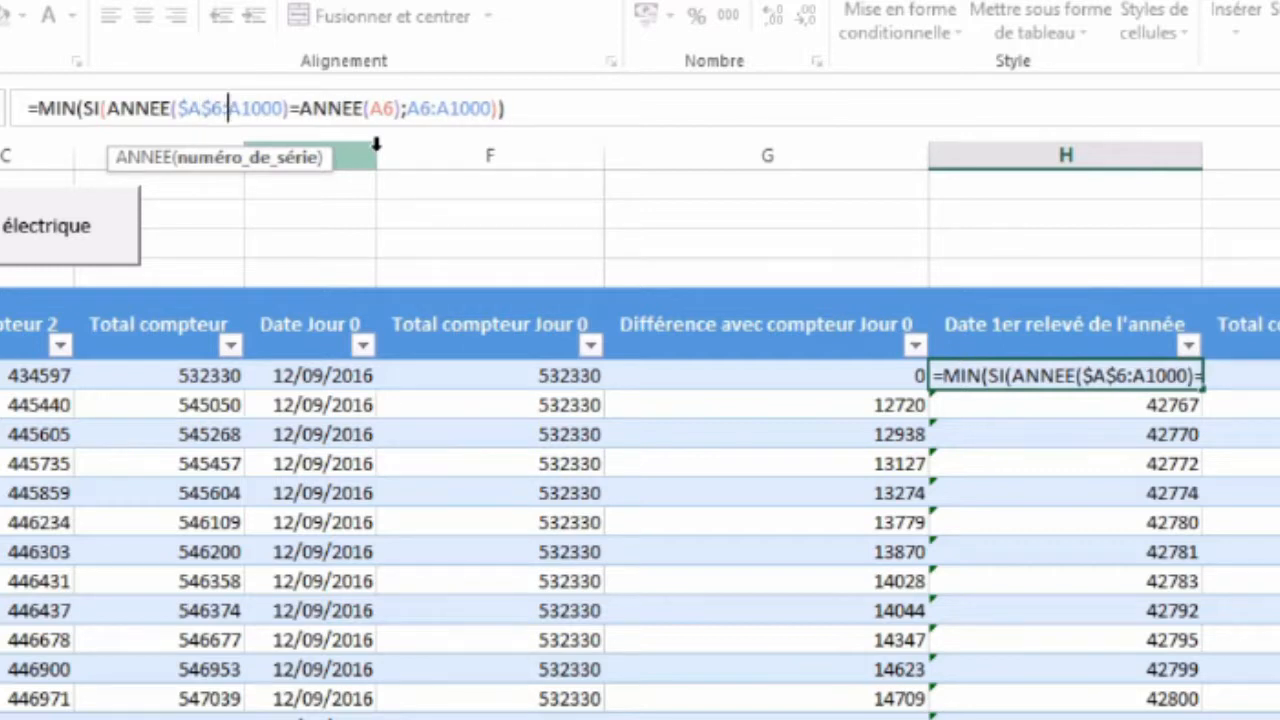
key("Right")
type("$")
key("Right")
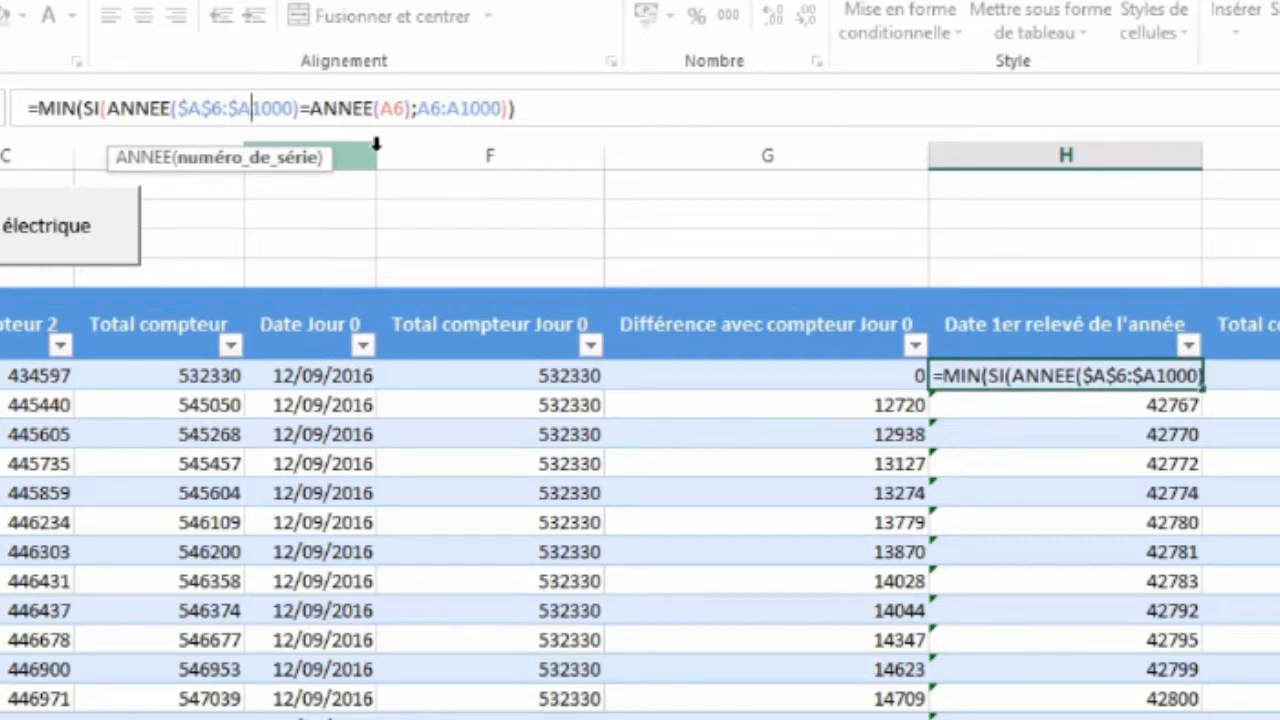
type("$")
- Make the value-if-true range absolute as $A$6:$A$1000 and re-enter the H6 formula as an array formula
key("Right")
key("Right")
key("Right")
key("Right")
key("Right")
key("Right")
key("Right")
key("Right")
key("Right")
key("Right")
key("Right")
key("Right")
key("Right")
key("Right")
key("Right")
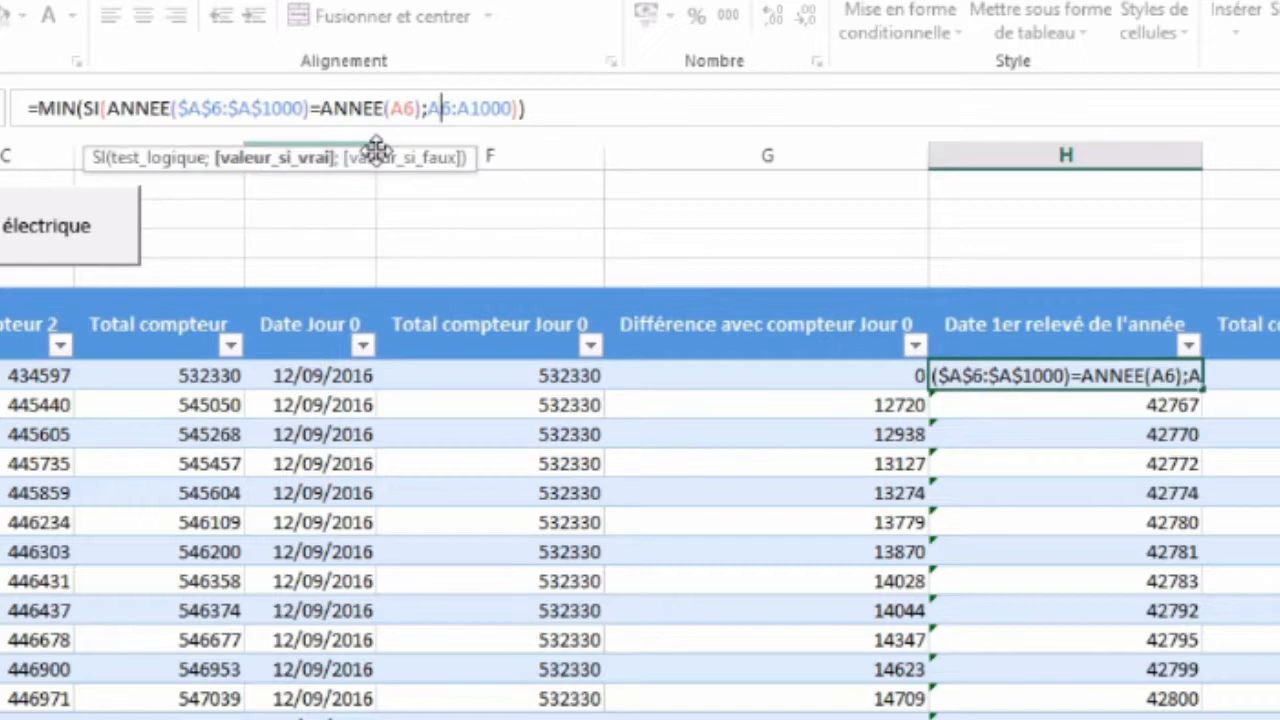
type("$")
key("Right")
type("$")
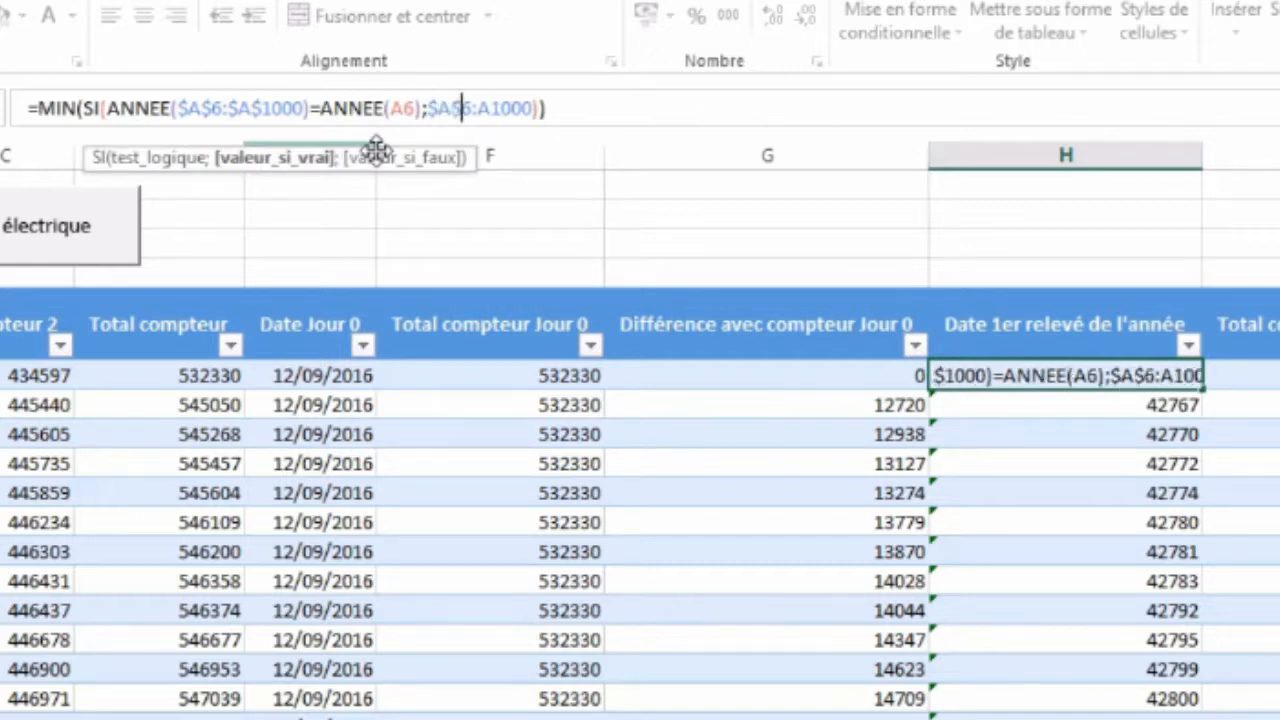
key("Right")
type("$")
key("Right")
type("$")
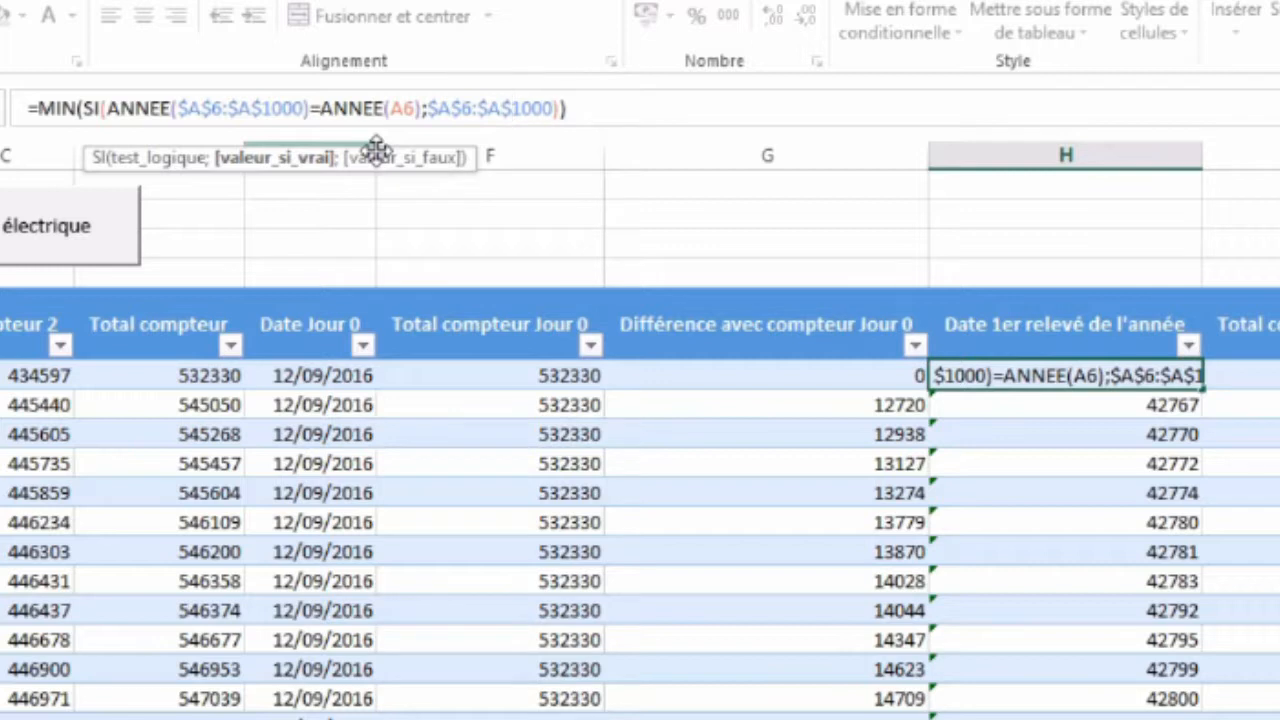
key("ctrl+shift+Return")
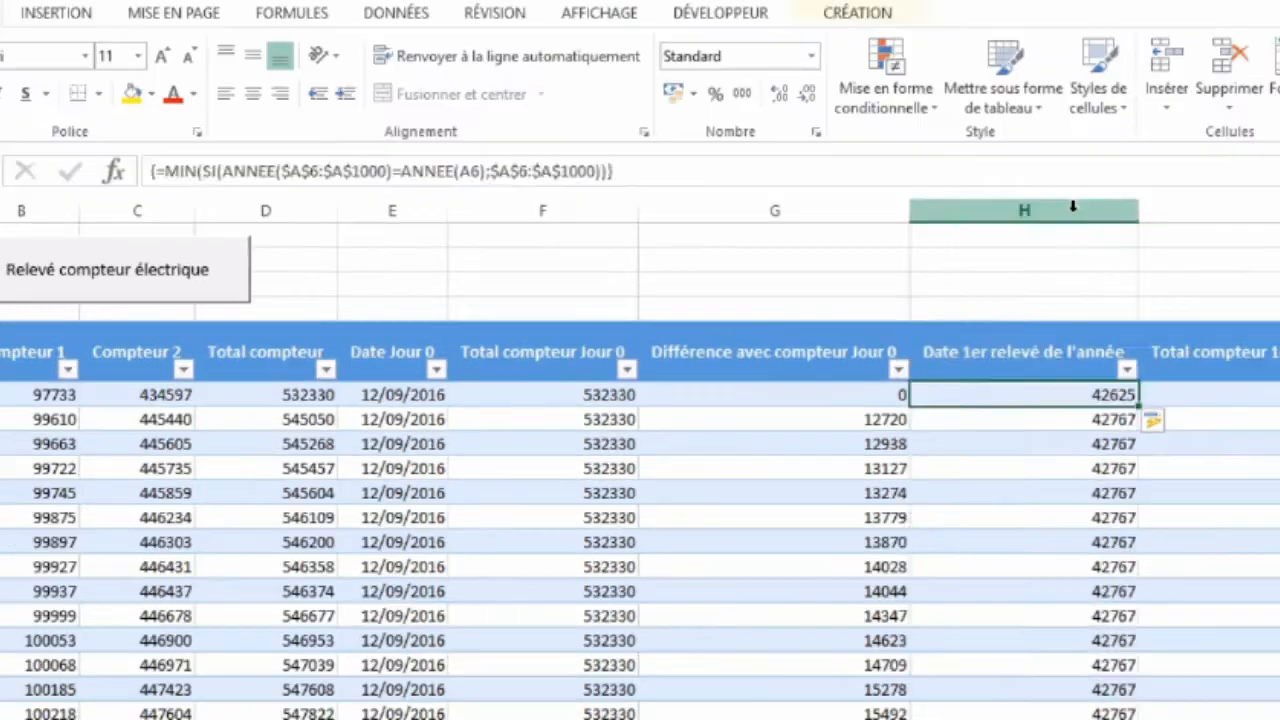
- Format the whole Date 1er relevé de l'année column (H) as short dates
left_click(1072, 205)
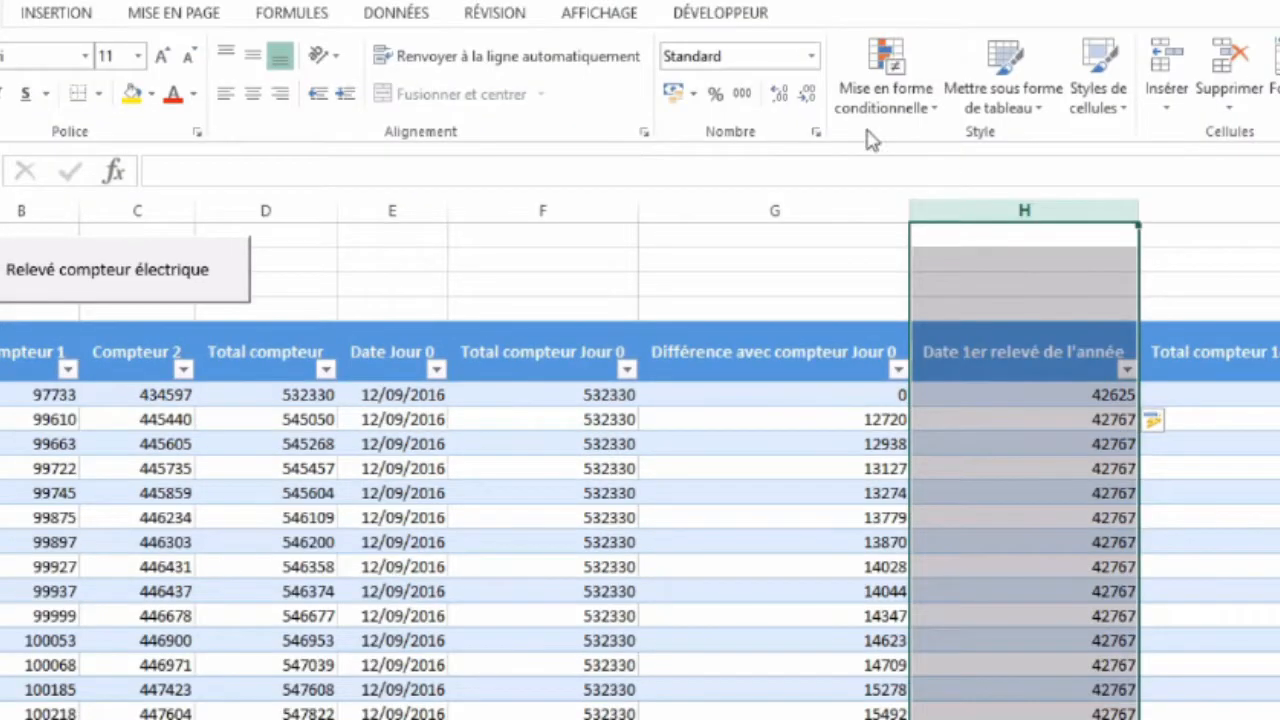
left_click(811, 56)
left_click(798, 310)
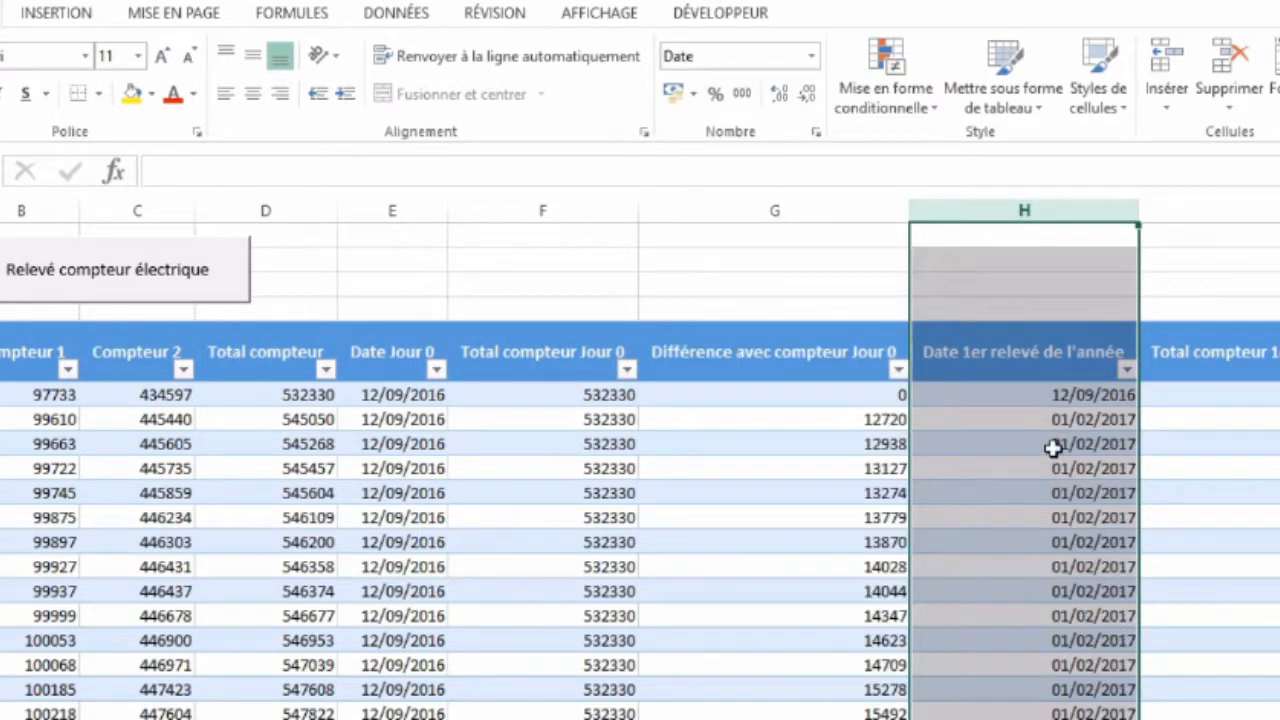
- Compare the reading dates in the first table rows with their Date 1er relevé de l'année values
left_click(1010, 402)
key("Down")
key("Left")
key("Left")
key("Left")
key("Left")
key("Left")
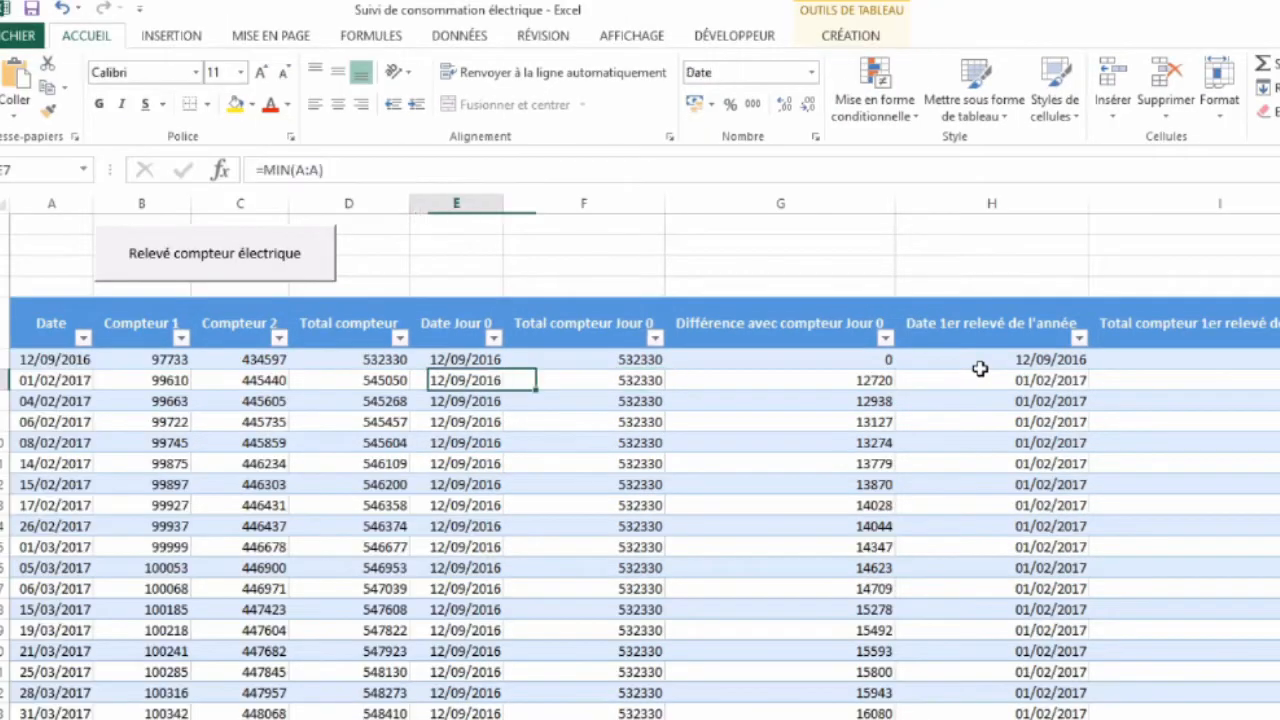
key("Up")
key("Left")
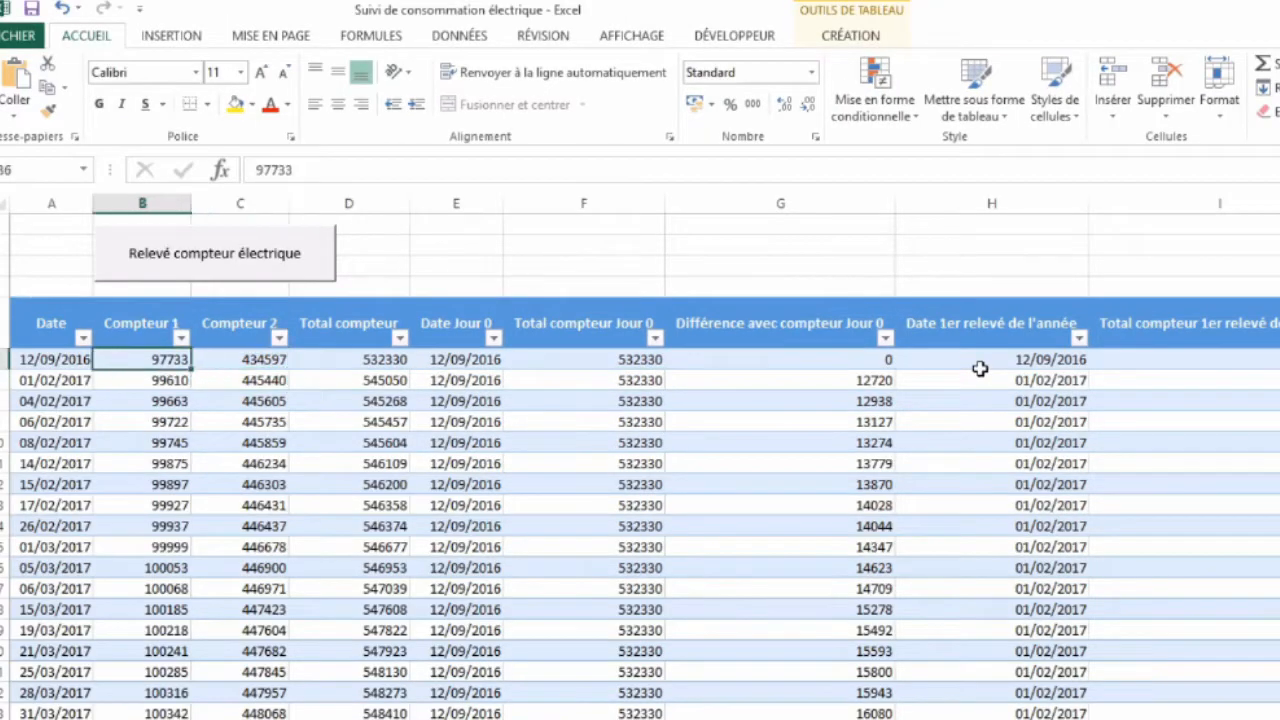
key("Left")
key("Right")
key("Right")
key("Right")
key("Right")
key("Right")
key("Right")
key("Right")
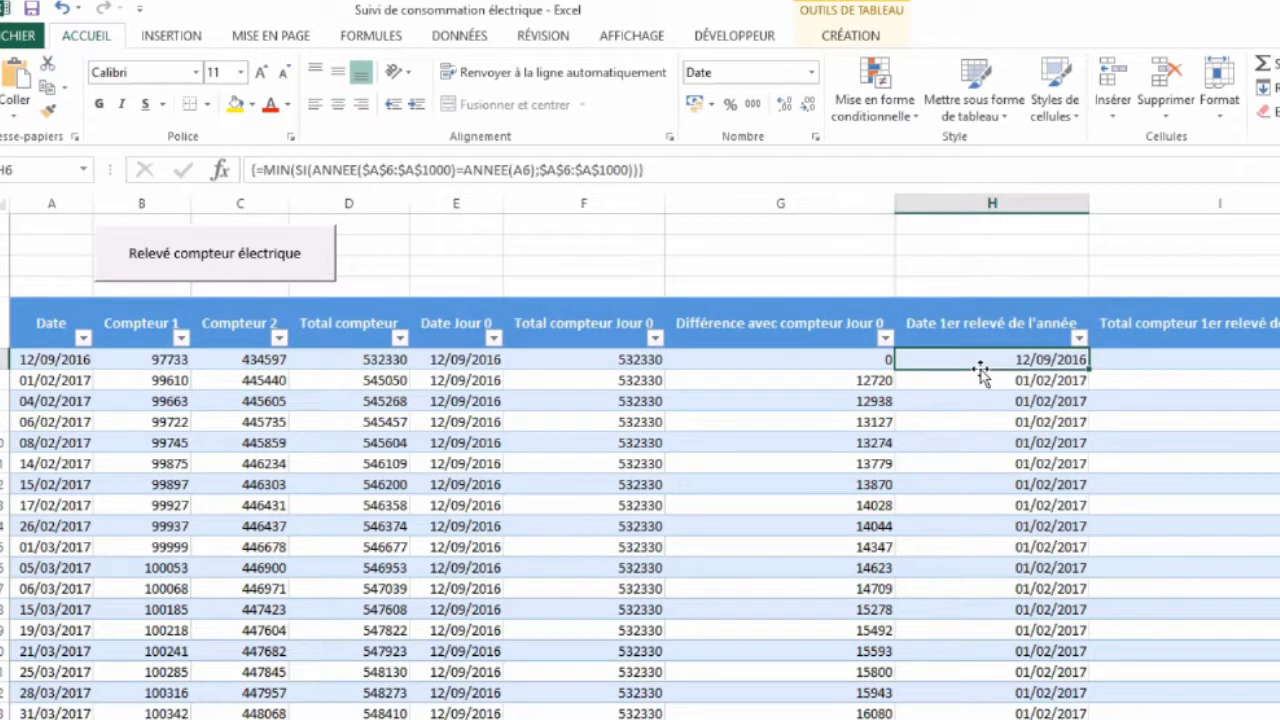
key("Down")
key("Left")
key("Left")
key("Left")
key("Left")
key("Left")
key("Left")
key("Left")
key("Down")
key("Down")
key("Right")
key("Right")
key("Right")
key("Right")
key("Right")
key("Right")
key("Right")
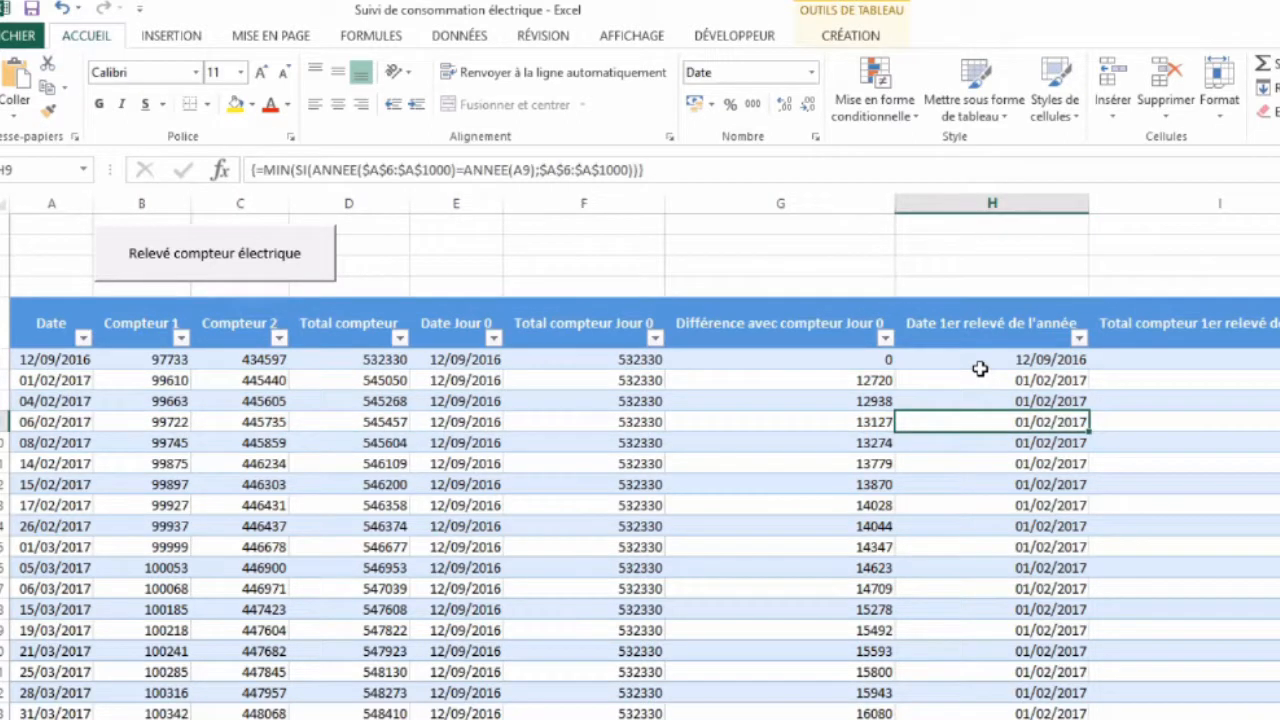
key("Up")
key("Up")
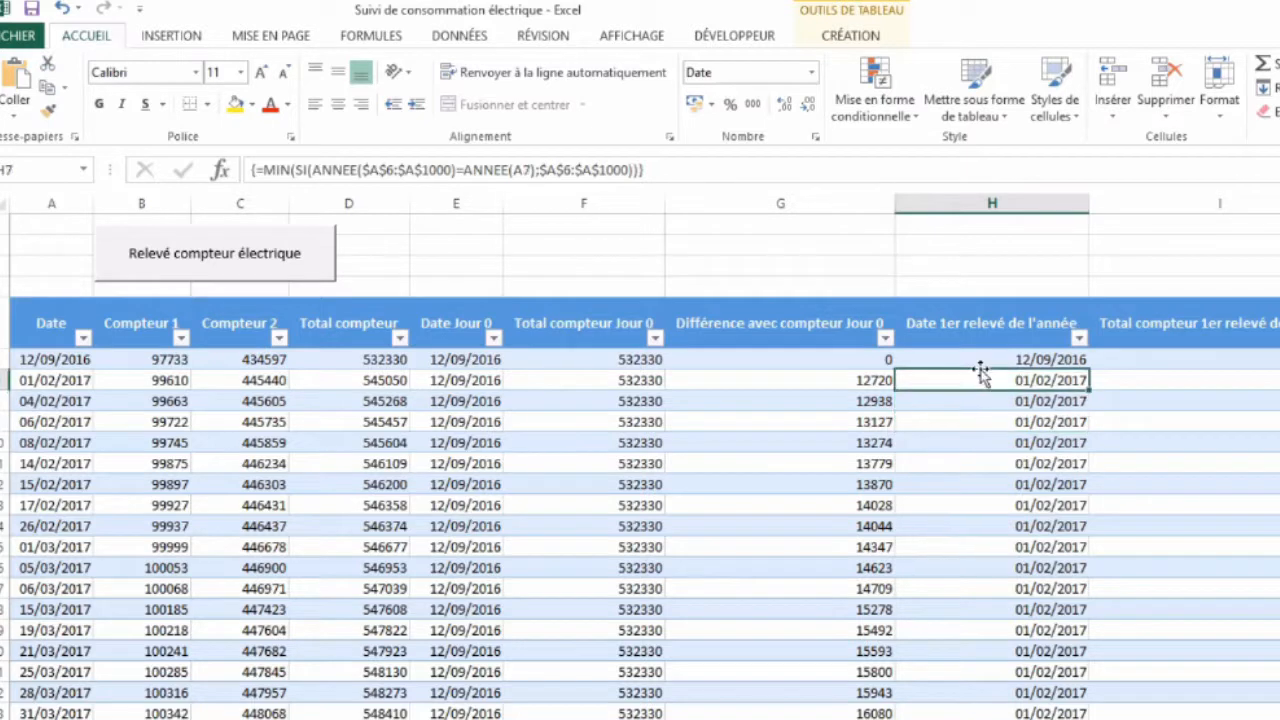
- Examine the Date 1er relevé de l'année values further down the table, around the change from 2017 to 2018 readings
key("Down")
key("Down")
key("Down")
key("Down")
key("Down")
key("Down")
key("Down")
key("Down")
key("Down")
key("Down")
key("Down")
key("Down")
key("Down")
key("Down")
key("Down")
key("Down")
key("Down")
key("Down")
key("Down")
key("Down")
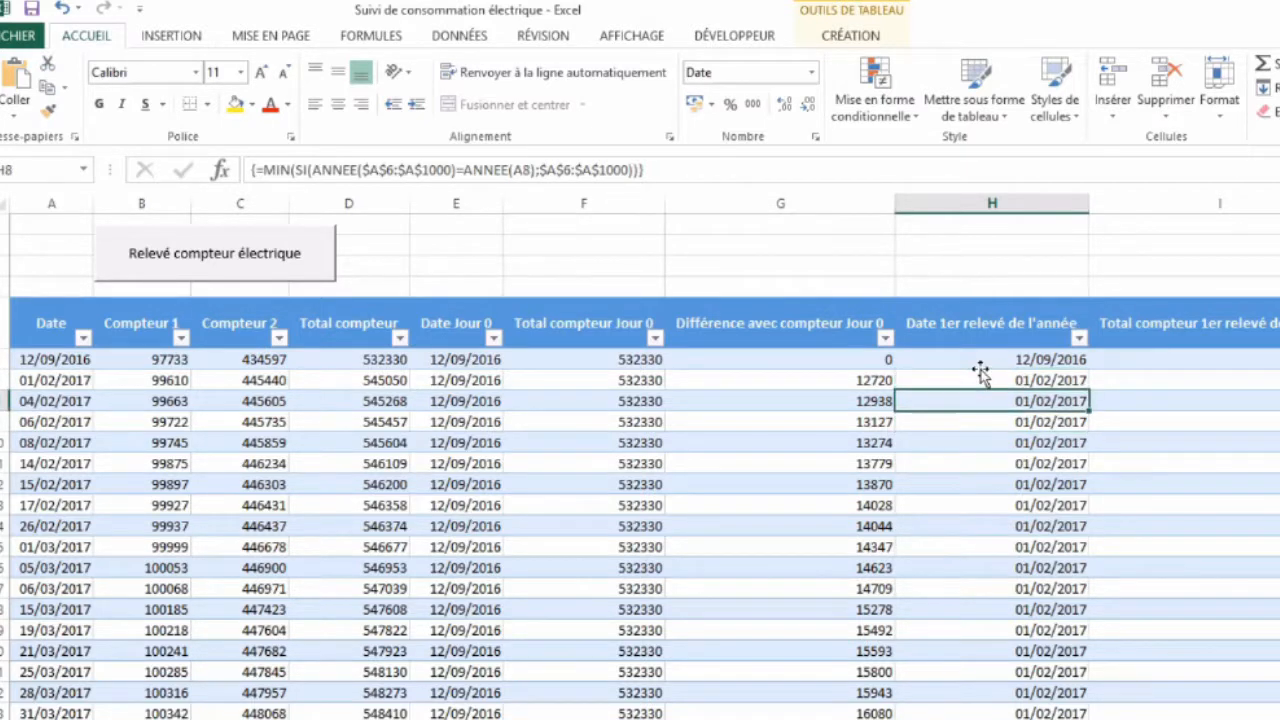
key("Up")
key("Up")
key("Up")
key("Up")
key("Up")
key("Up")
key("Up")
key("Up")
key("Up")
key("Up")
key("Up")
key("Up")
key("Up")
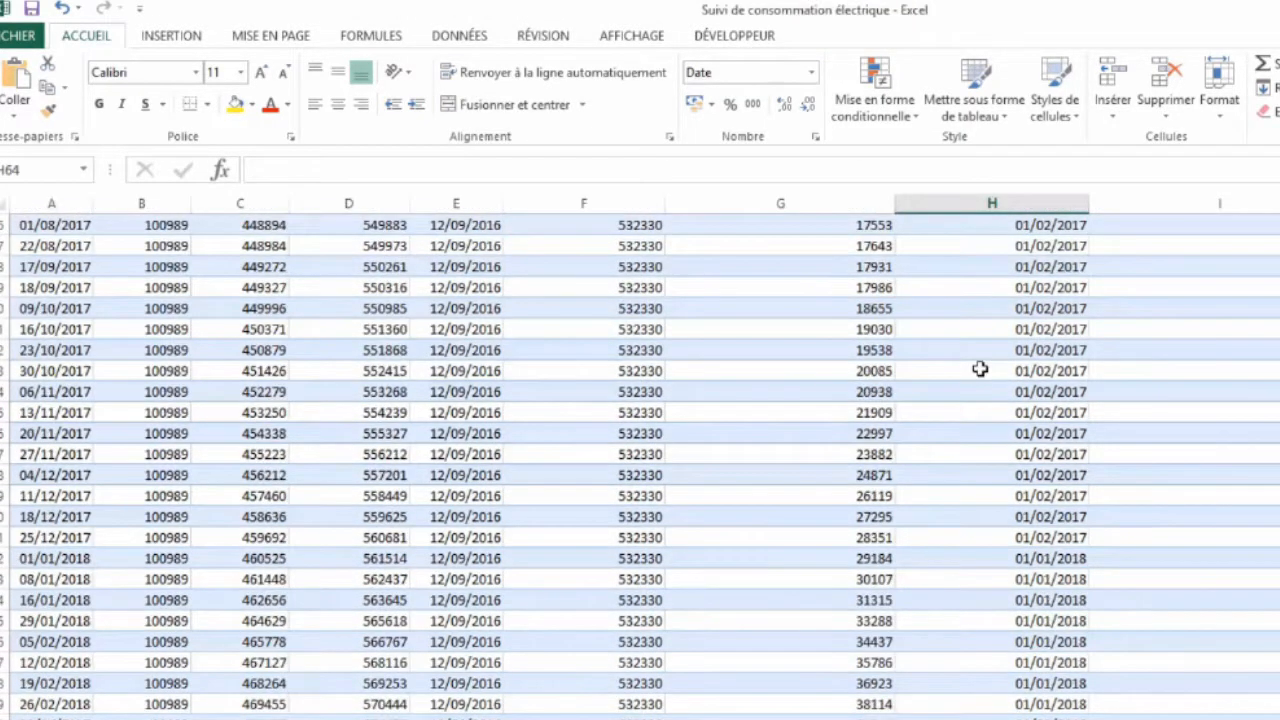
key("Down")
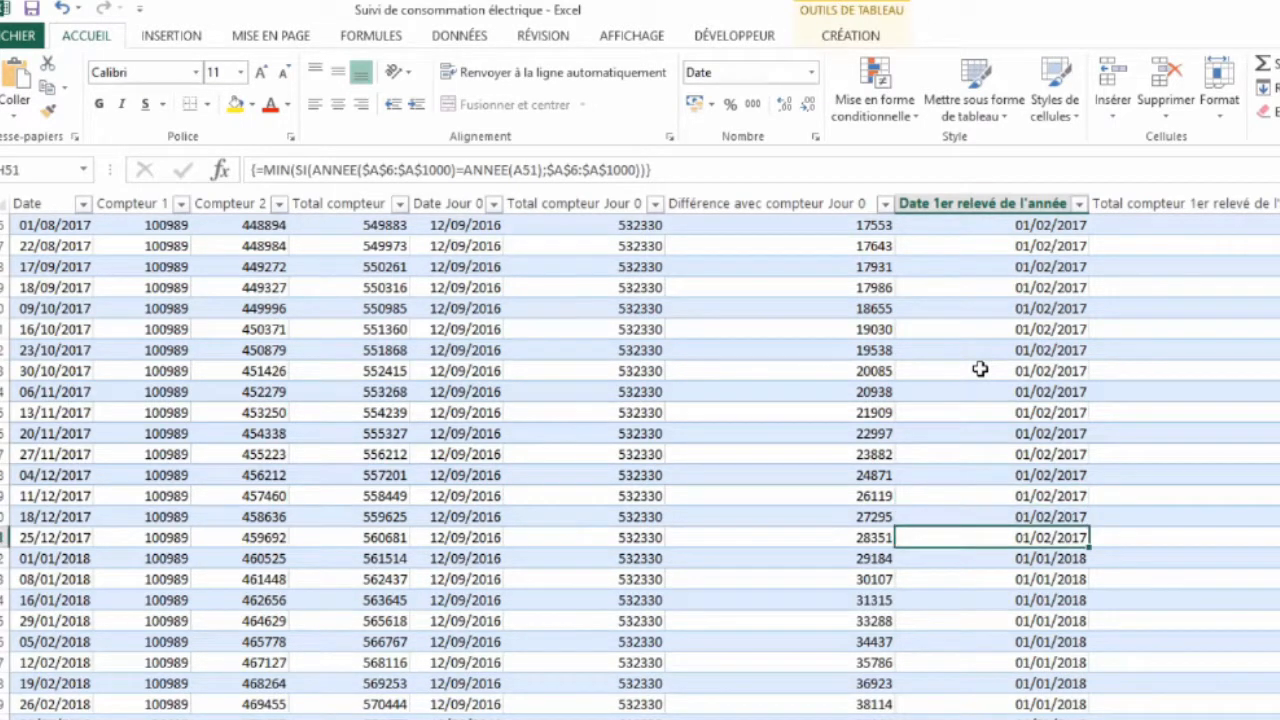
key("Down")
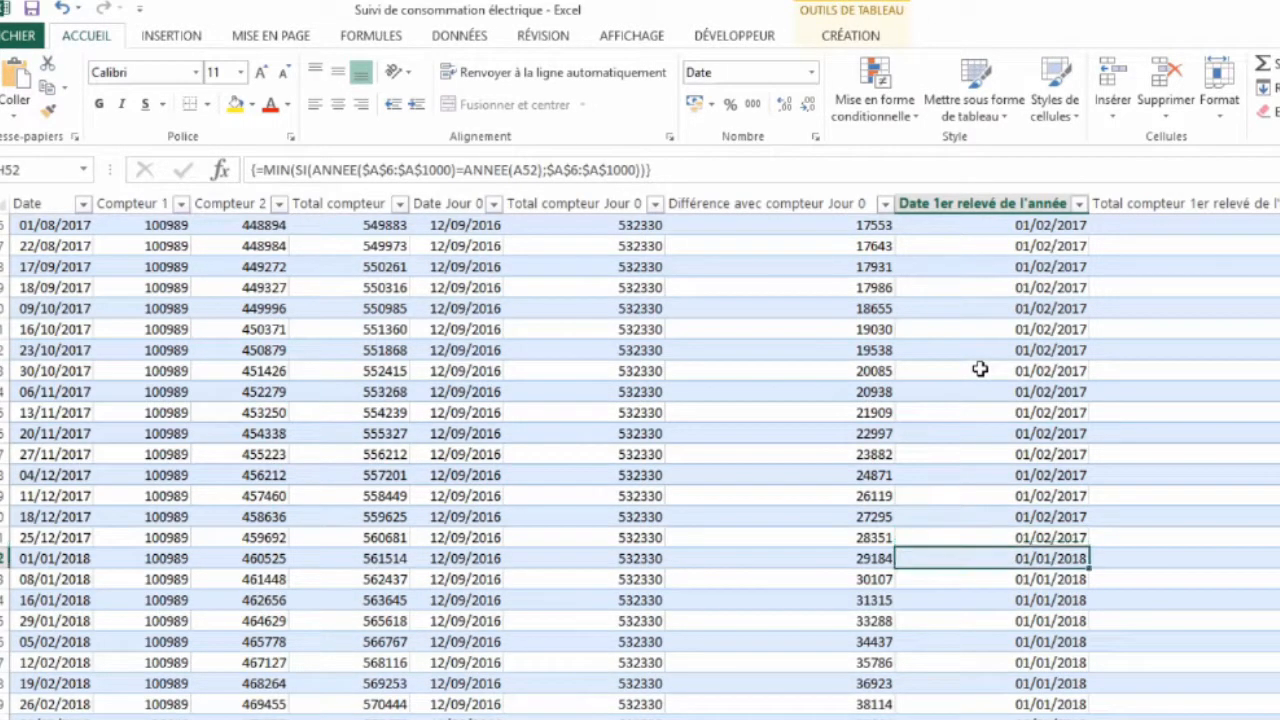
key("Down")
key("Down")
key("Up")
key("Up")
key("Down")
key("Down")
key("Down")
key("Down")
key("Down")
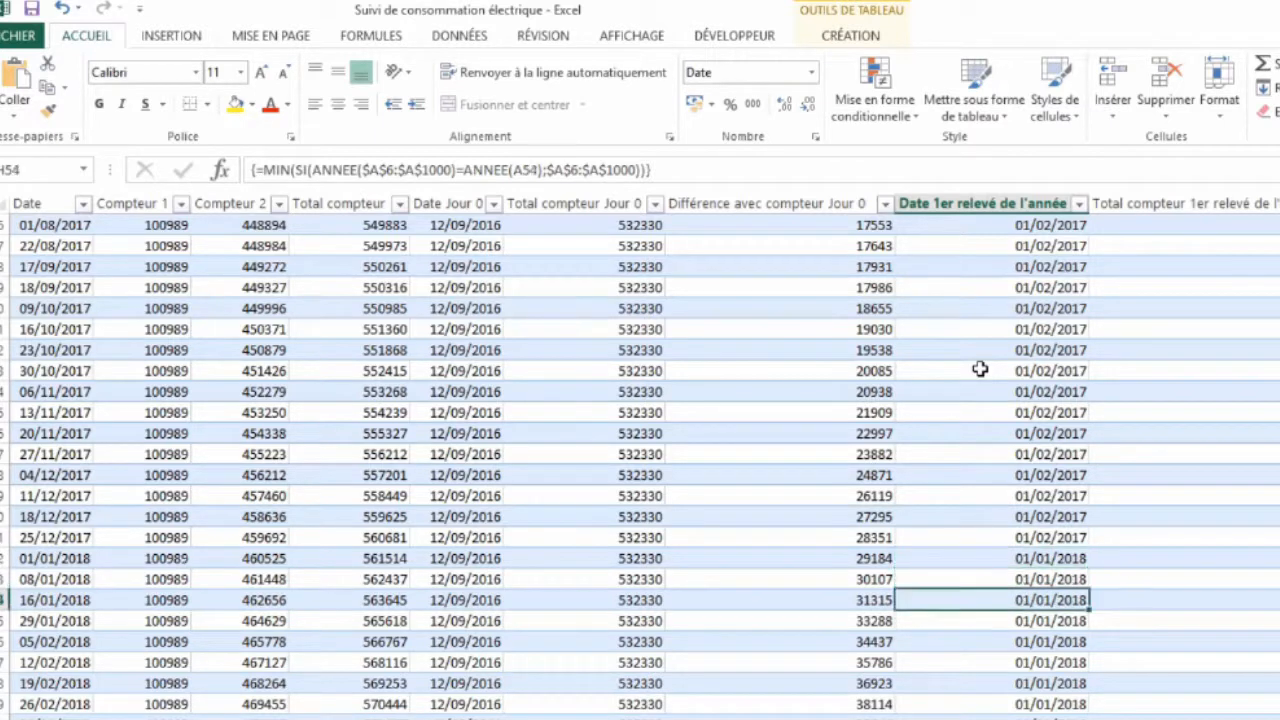
key("Up")
key("Up")
key("Up")
key("Up")
key("Up")
key("Up")
key("Up")
key("Up")
key("Up")
key("Up")
key("Up")
key("Up")
key("Up")
key("Up")
key("Up")
key("Up")
key("Up")
key("Up")
key("Up")
key("Up")
key("Up")
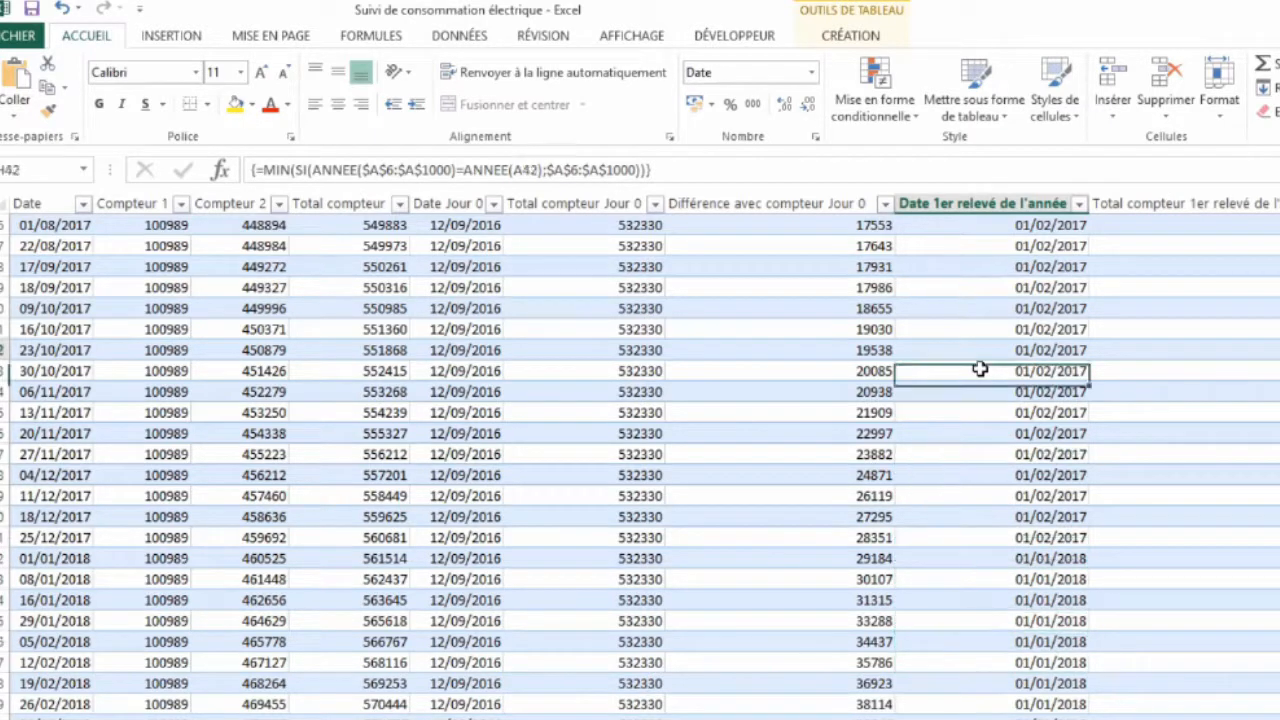
- Fill the Total compteur 1er relevé de l'année column with =RECHERCHEV([@[Date 1er relevé de l''année]];A:D;4;FAUX), starting in I6
key("Down")
key("Down")
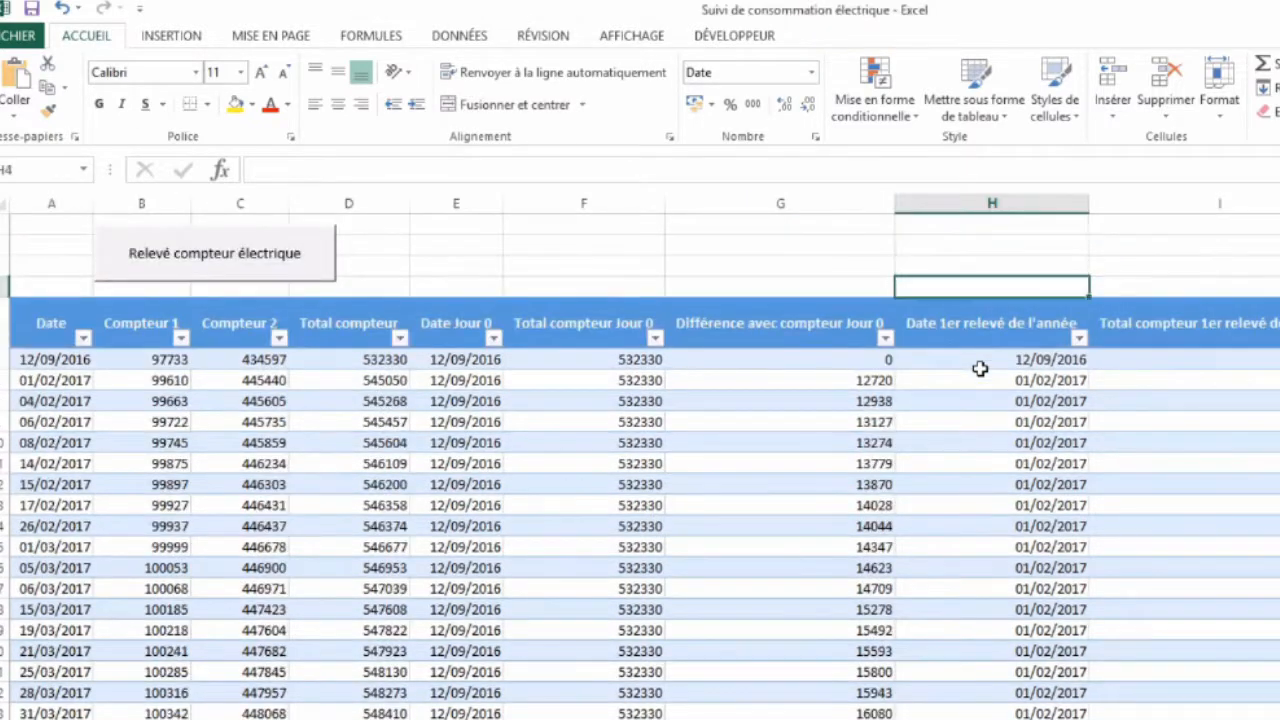
key("Right")
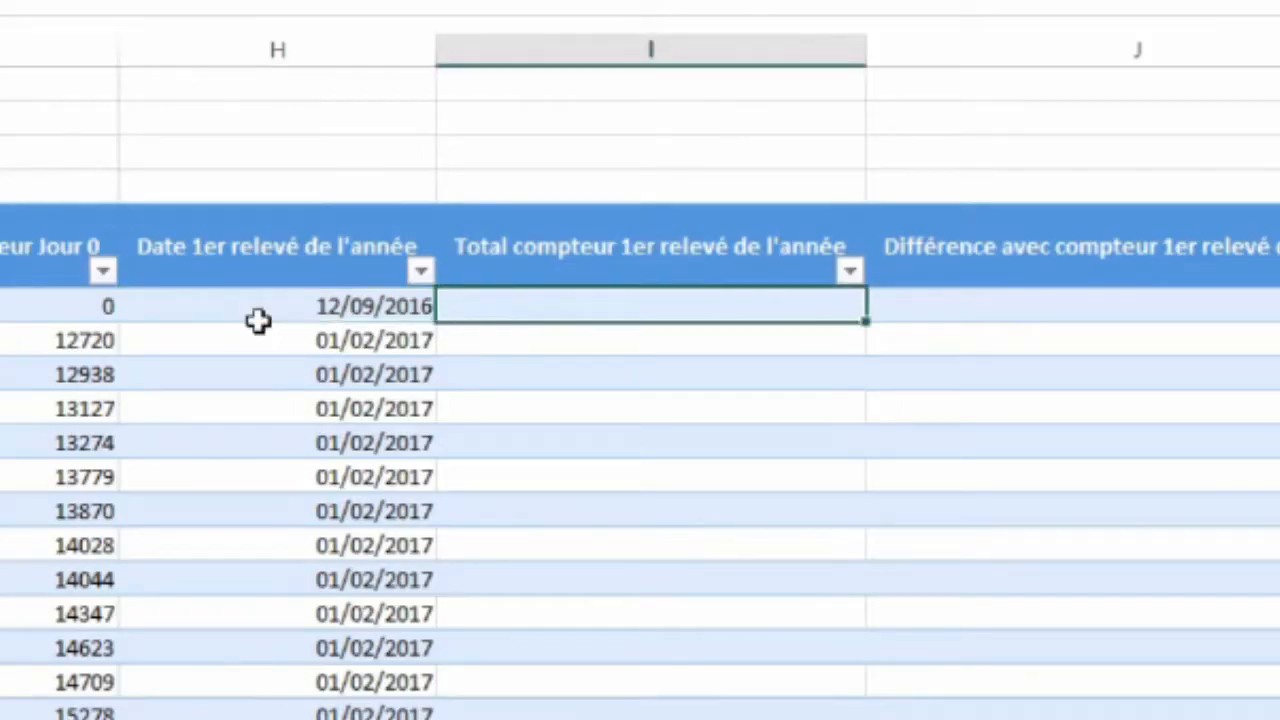
type("=")
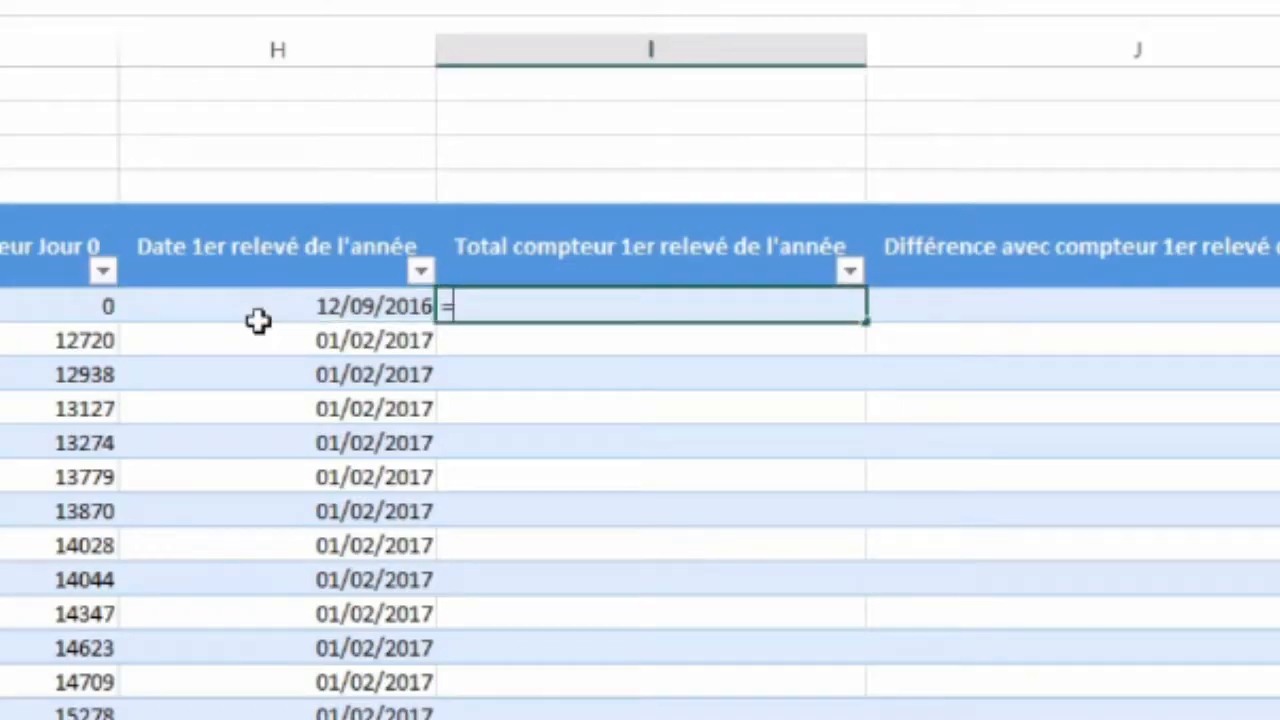
type("REC")
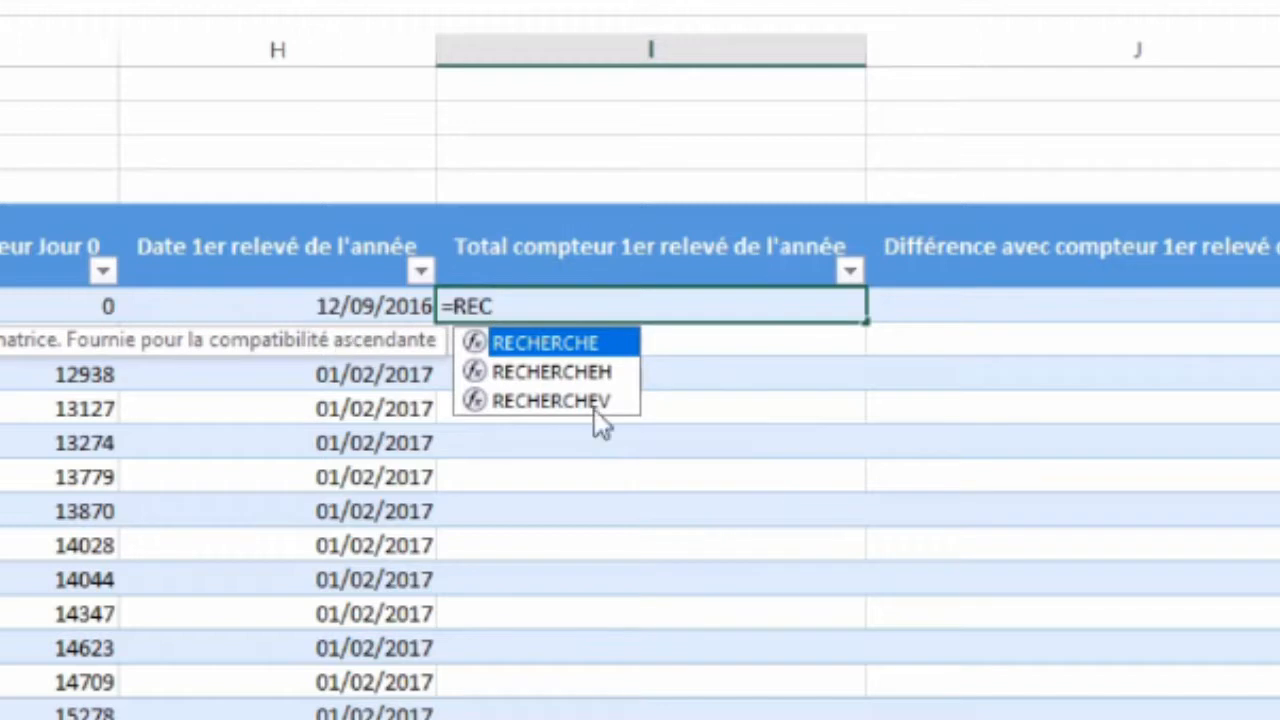
double_click(593, 405)
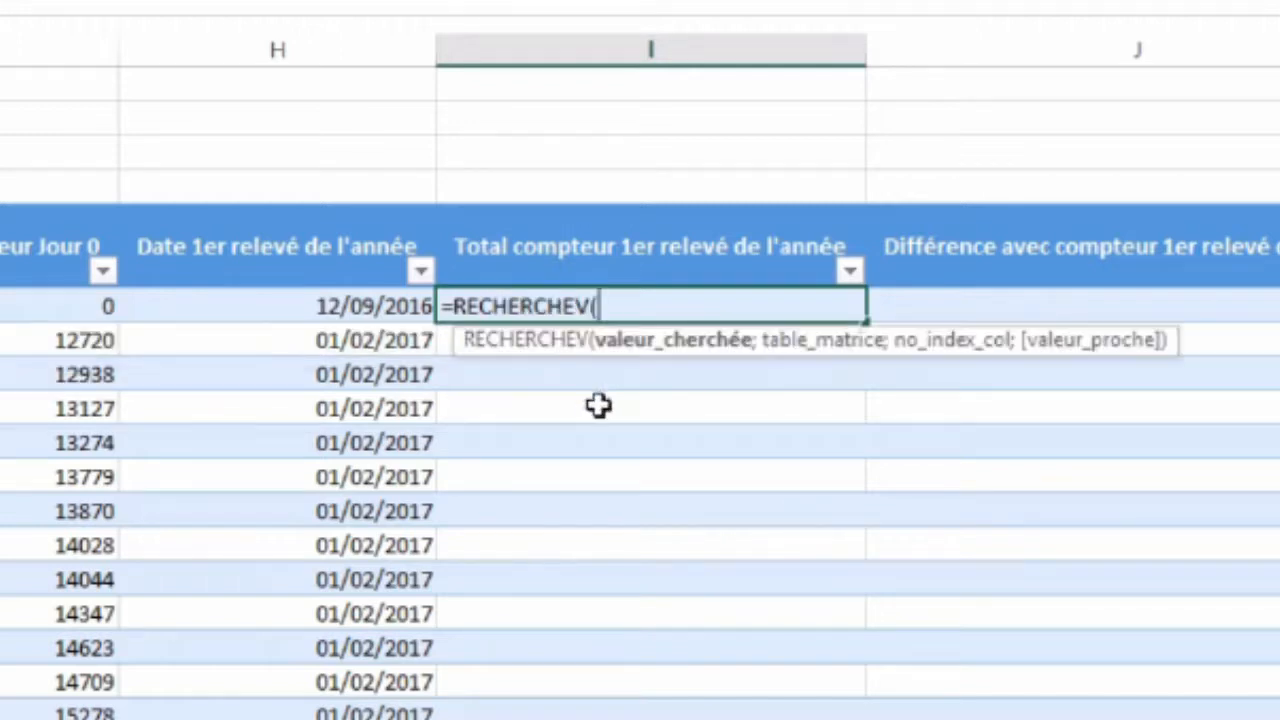
left_click(335, 310)
type(";")
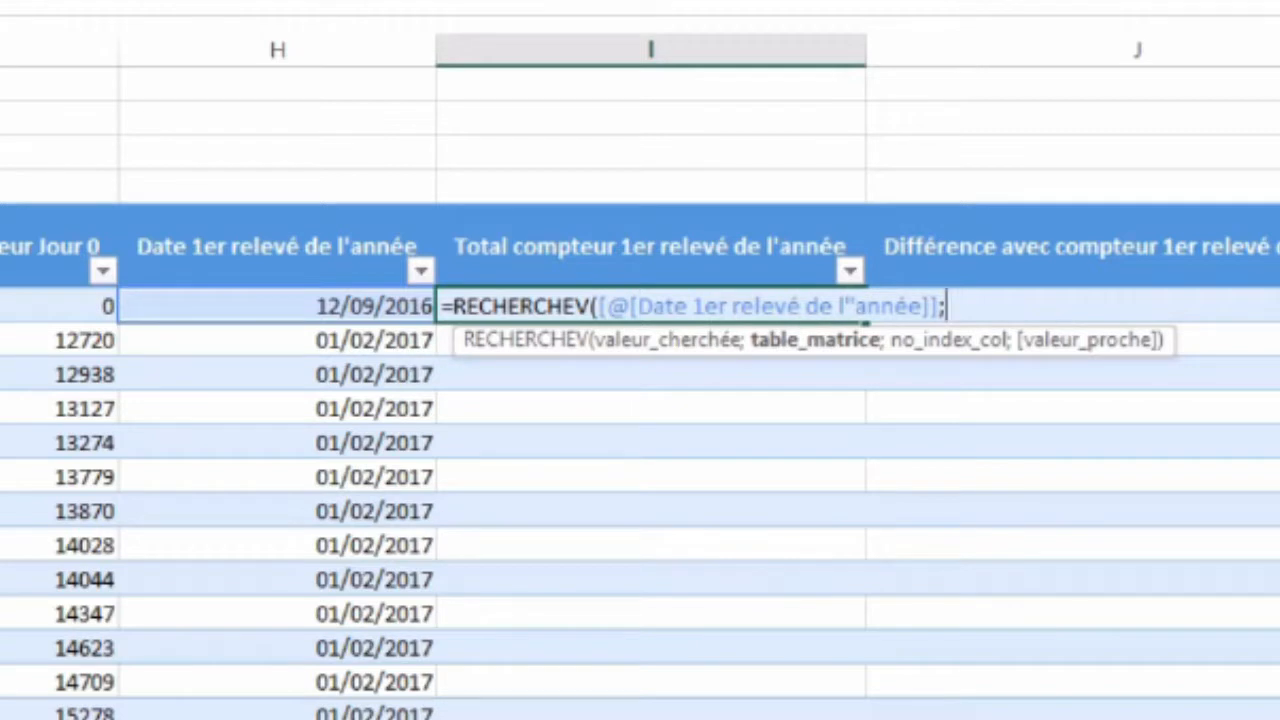
type("A:D;4")
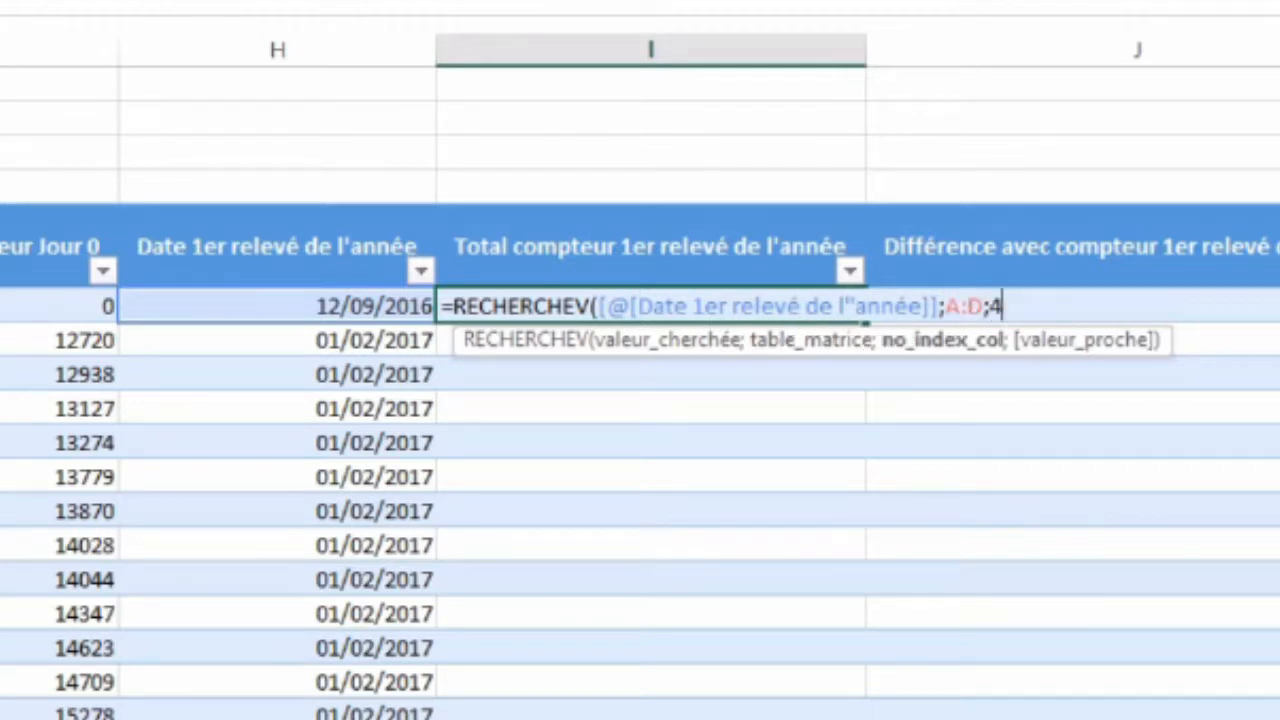
type(";")
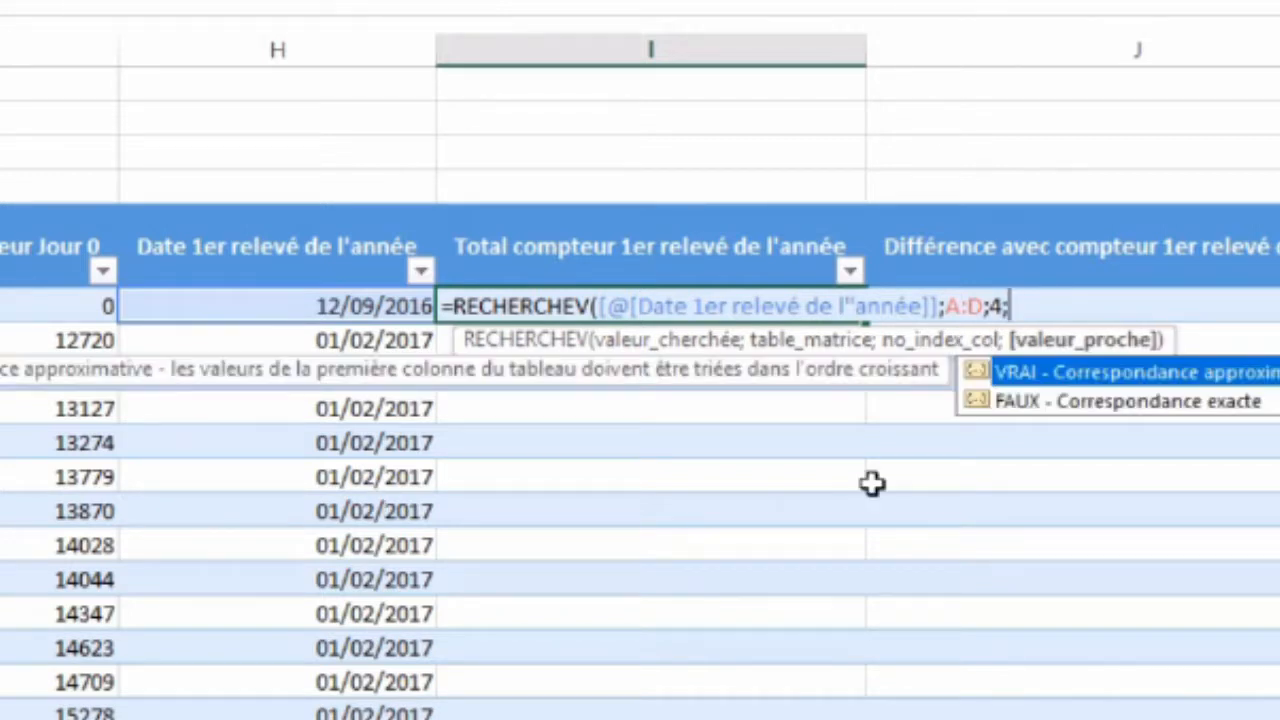
double_click(1102, 404)
type(")")
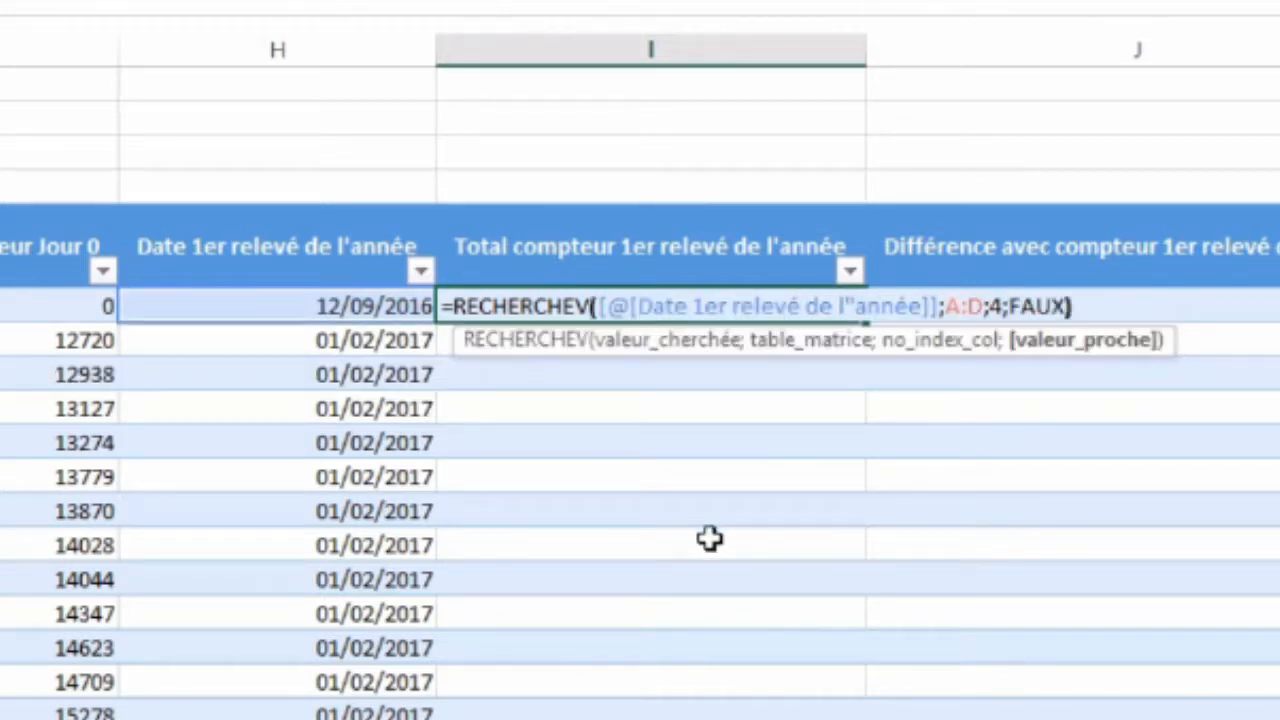
key("Return")
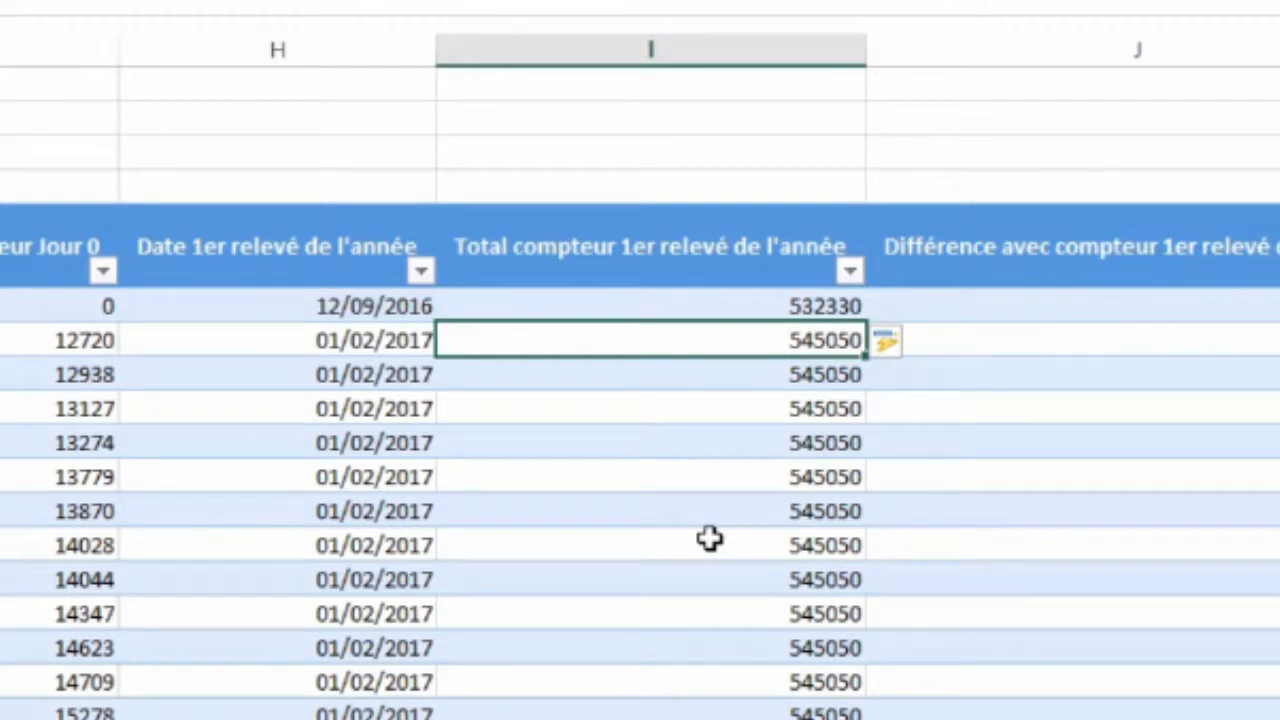
- Fill the Différence avec compteur 1er relevé de l'année column with =[@[Total compteur]]-[@[Total compteur 1er relevé de l''année]], starting in J6
key("Up")
key("Down")
key("Down")
key("Up")
key("Up")
key("Right")
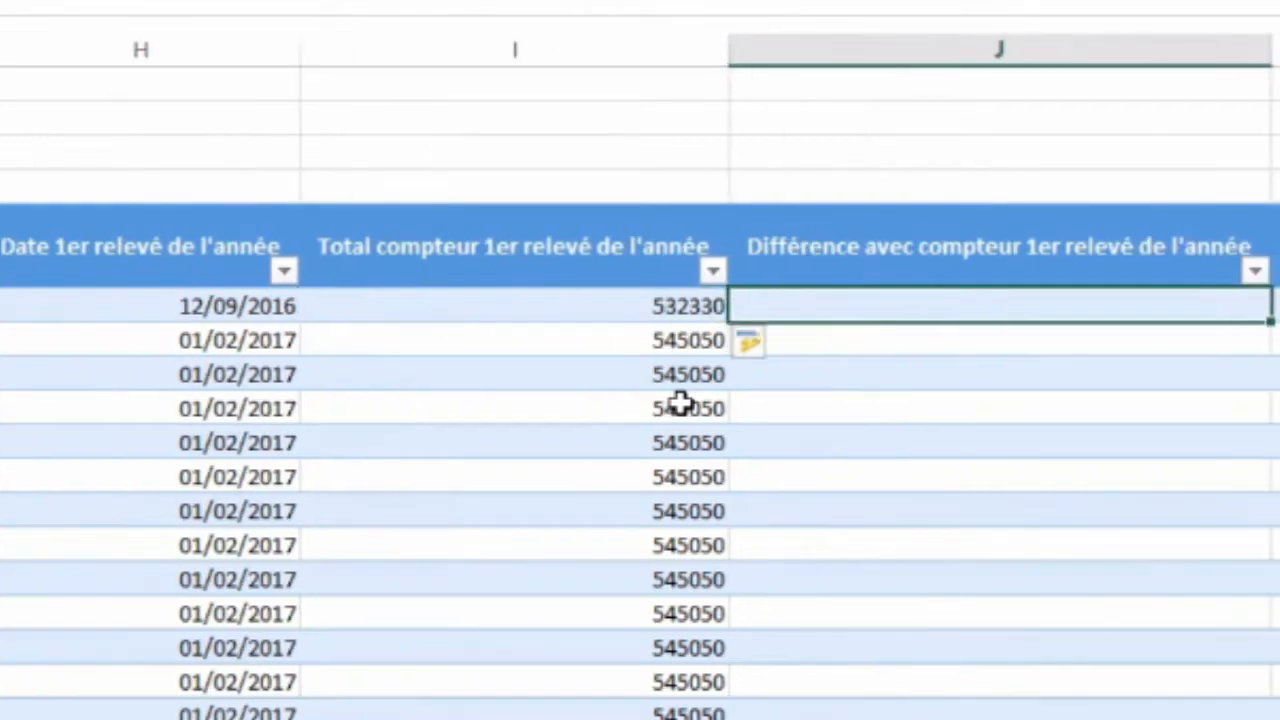
type("=")
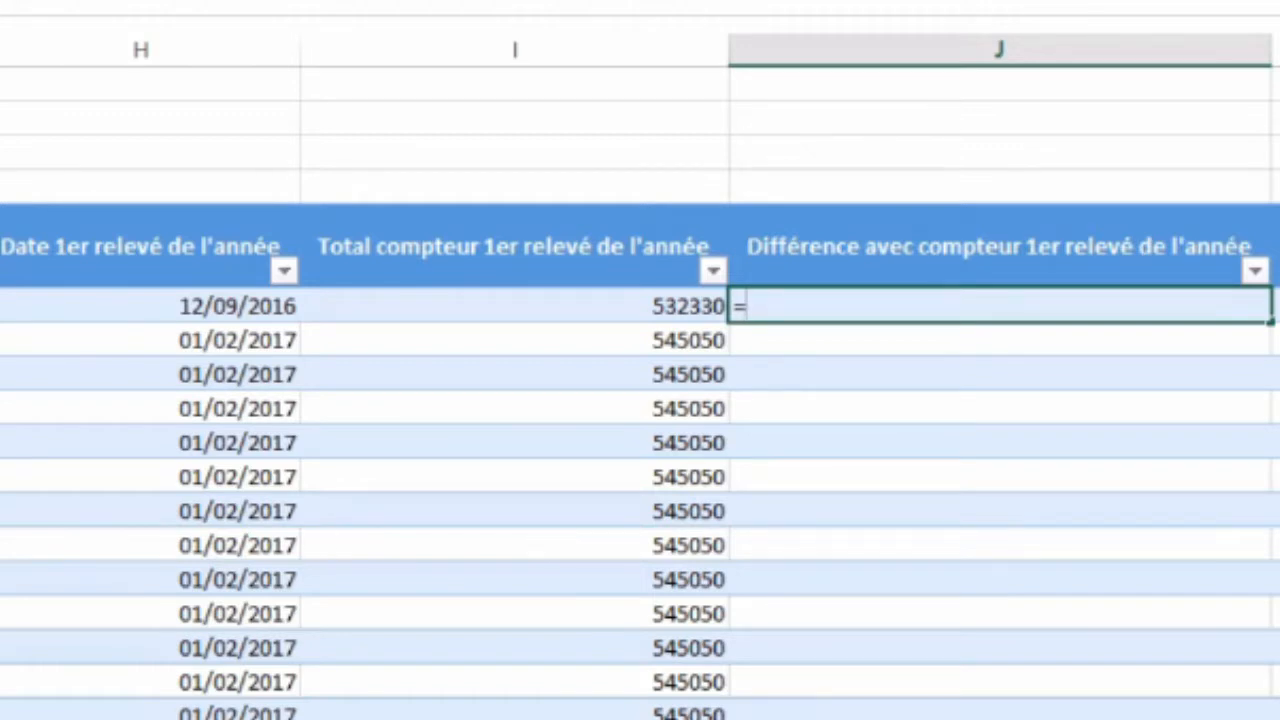
left_click(2, 306)
type("-")
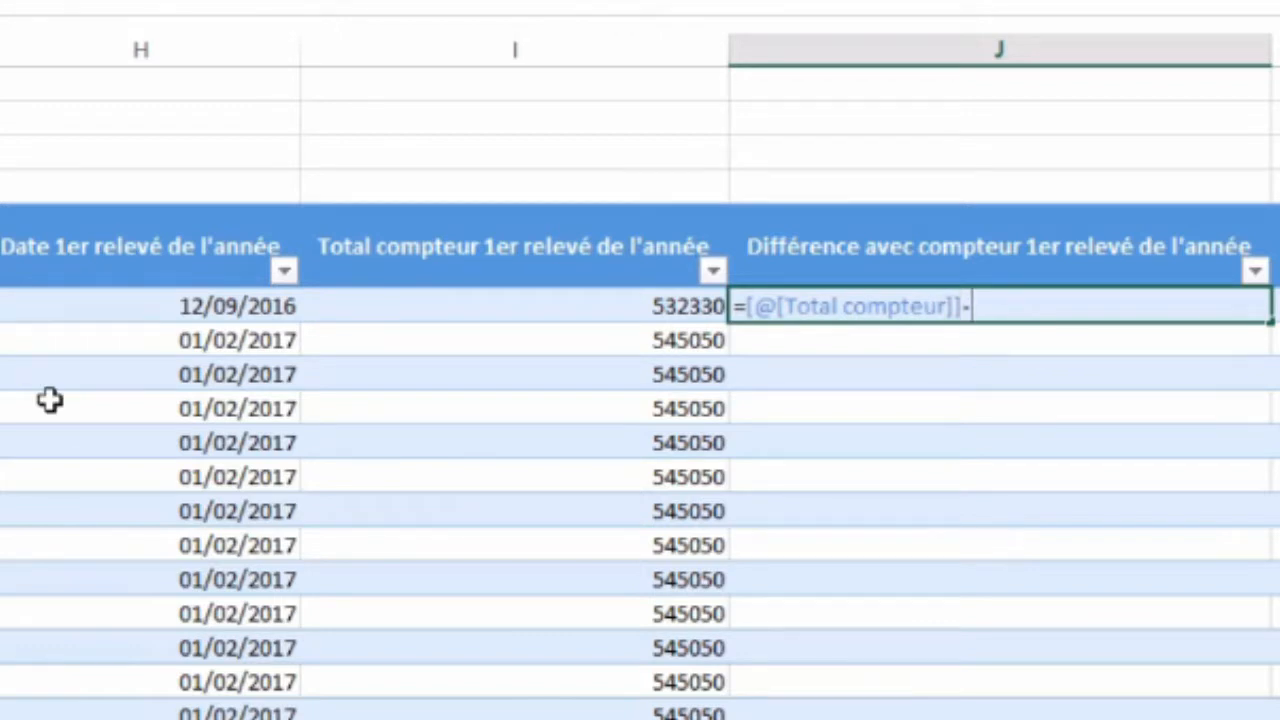
left_click(397, 298)
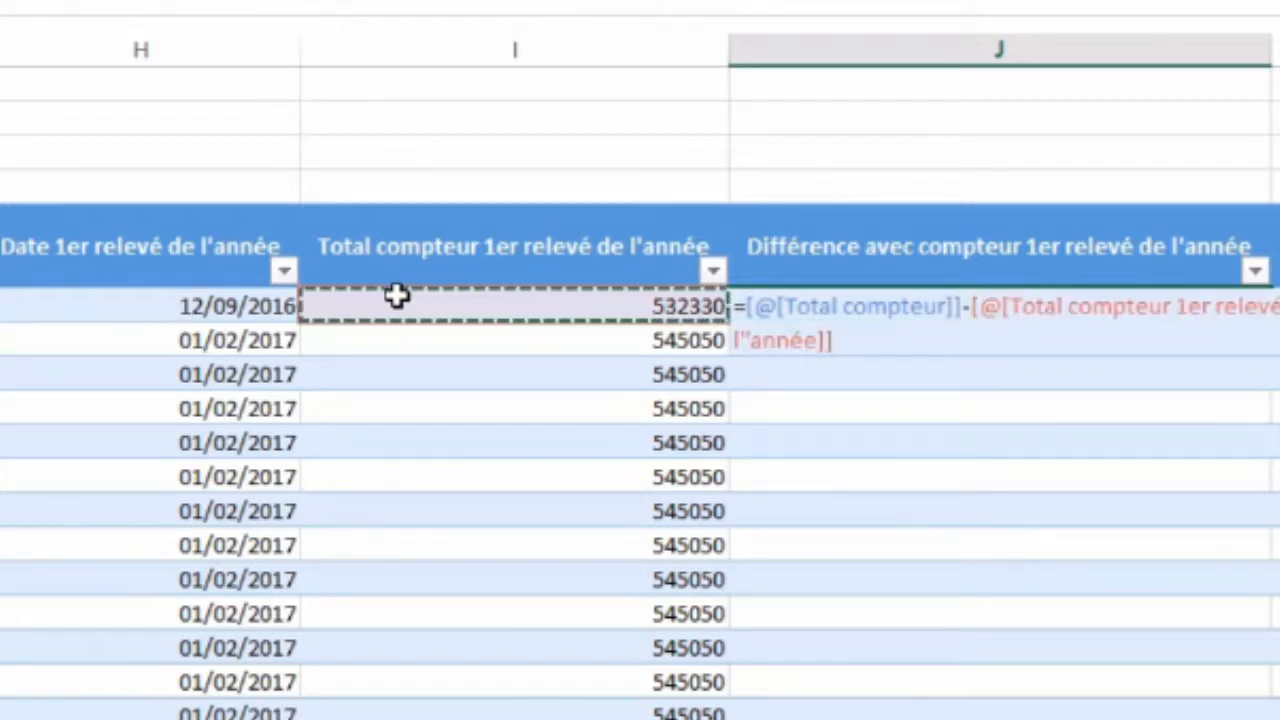
key("Return")
- Look over row 6 from the Compteur 1 column to the empty Nombre de jours columns
key("Right")
key("Right")
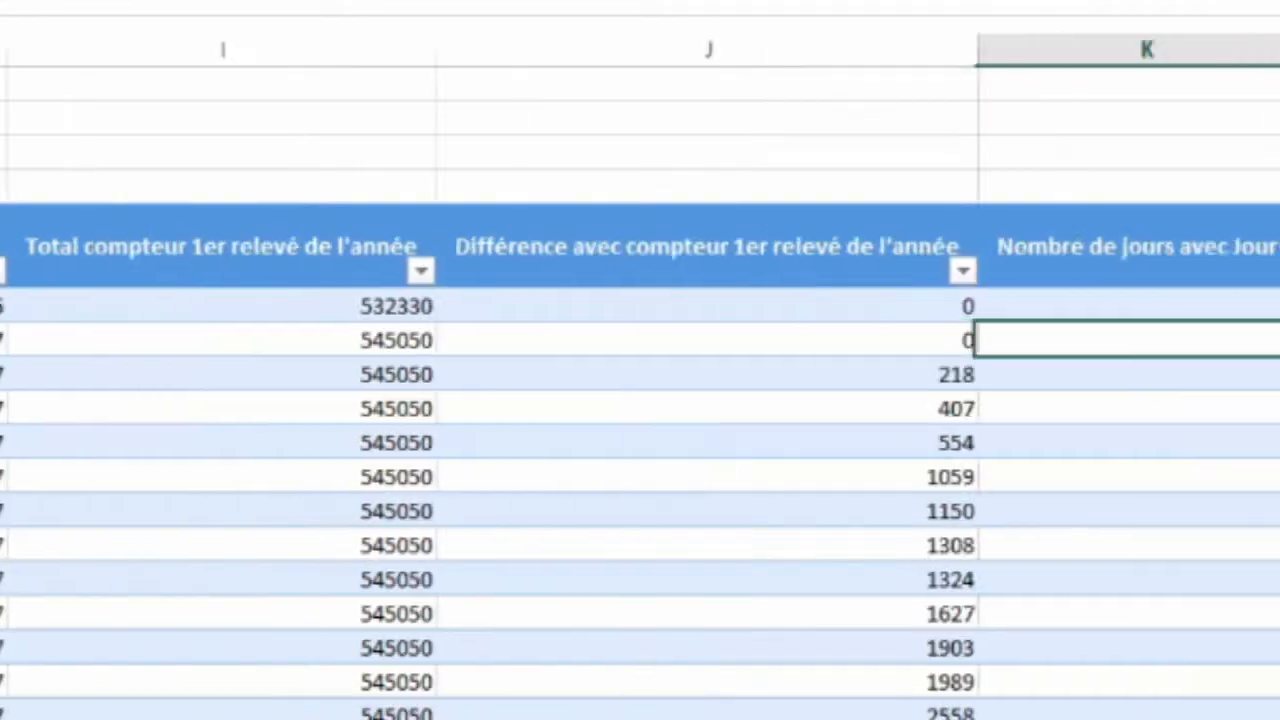
key("Left")
key("Up")
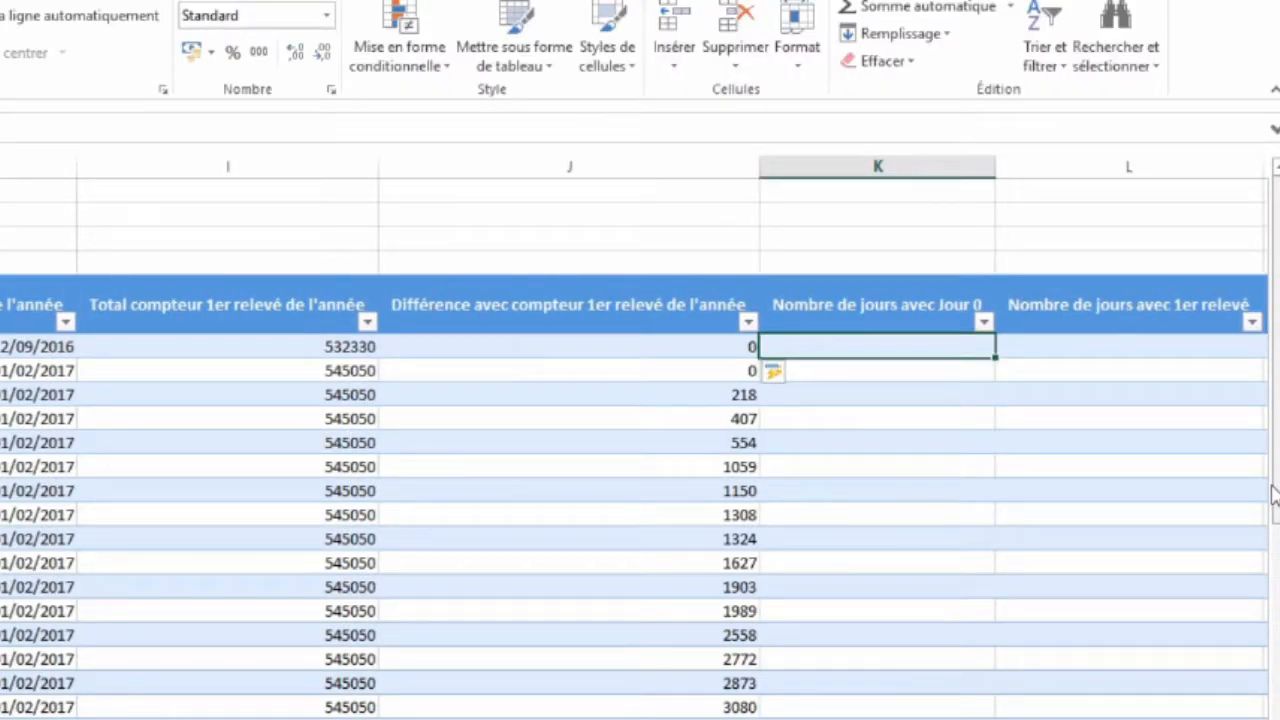
key("Right")
key("Right")
key("Right")
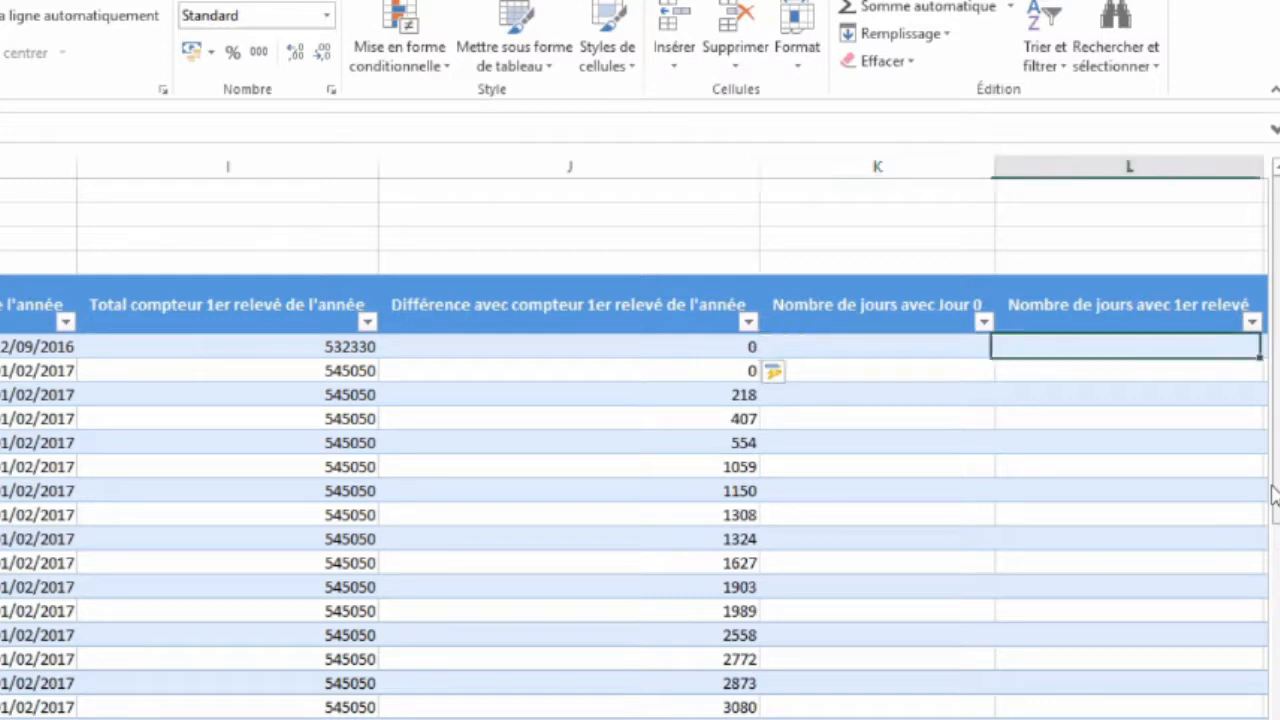
key("Left")
key("Left")
key("Left")
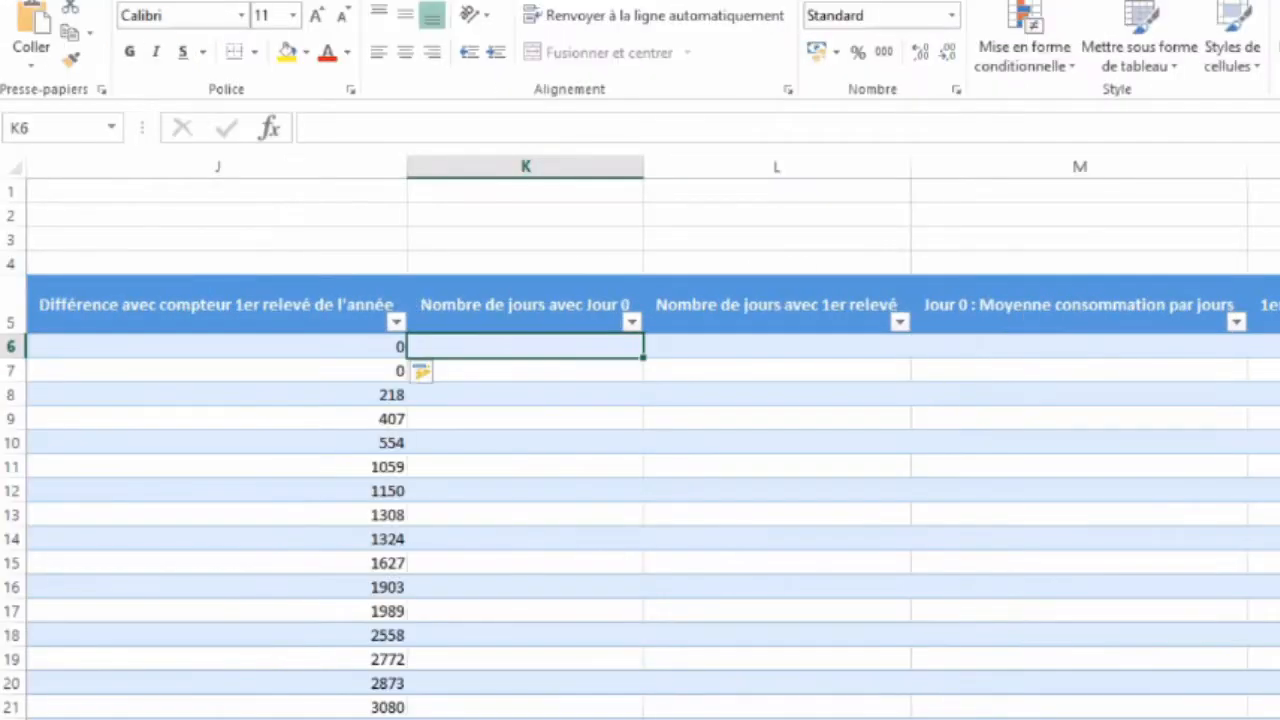
key("Left")
key("Left")
key("Left")
key("Left")
key("Left")
key("Left")
key("Left")
key("Left")
key("Left")
key("Left")
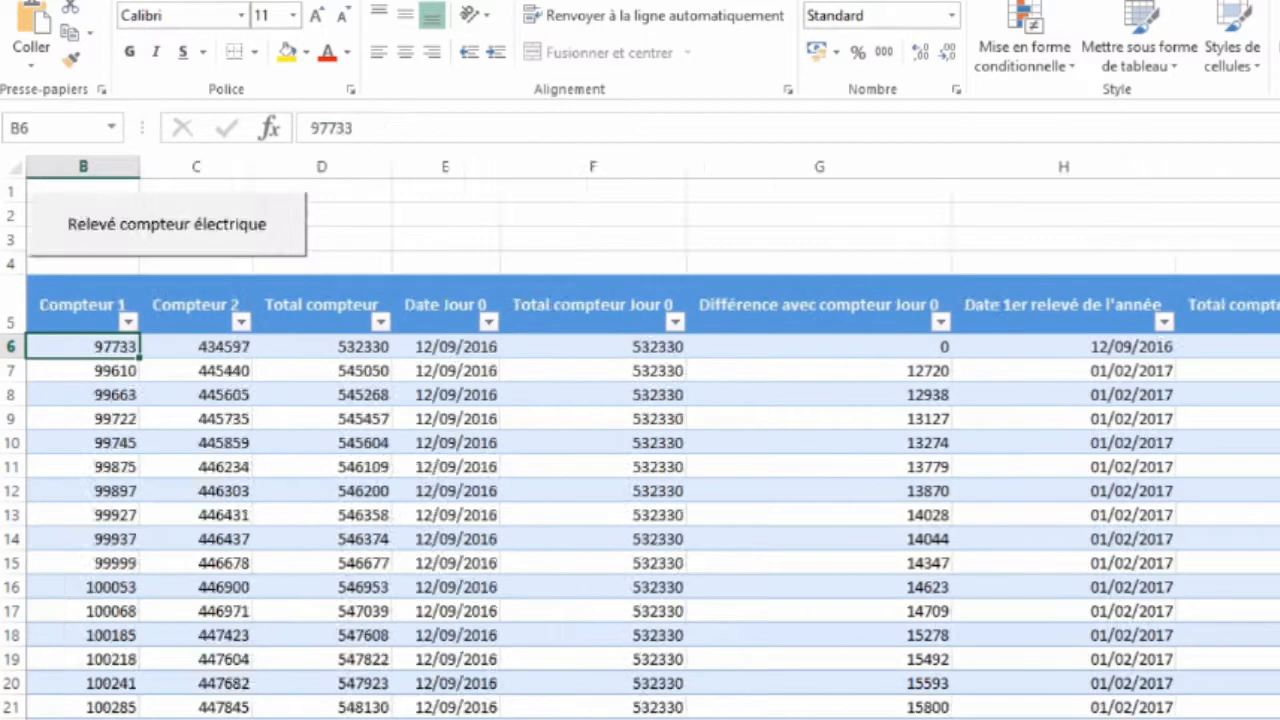
key("Right")
key("Right")
key("Right")
key("Right")
key("Right")
key("Right")
key("Right")
key("Right")
key("Right")
key("Right")
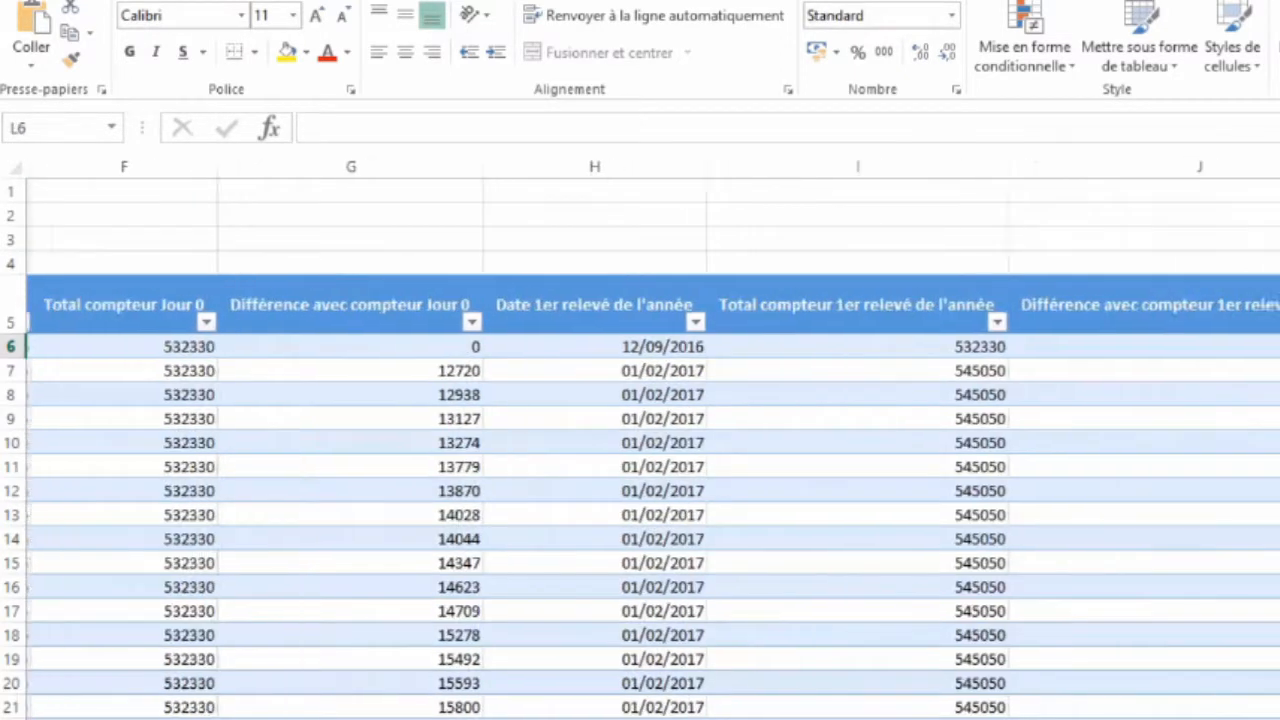
type("=DATEDIF")
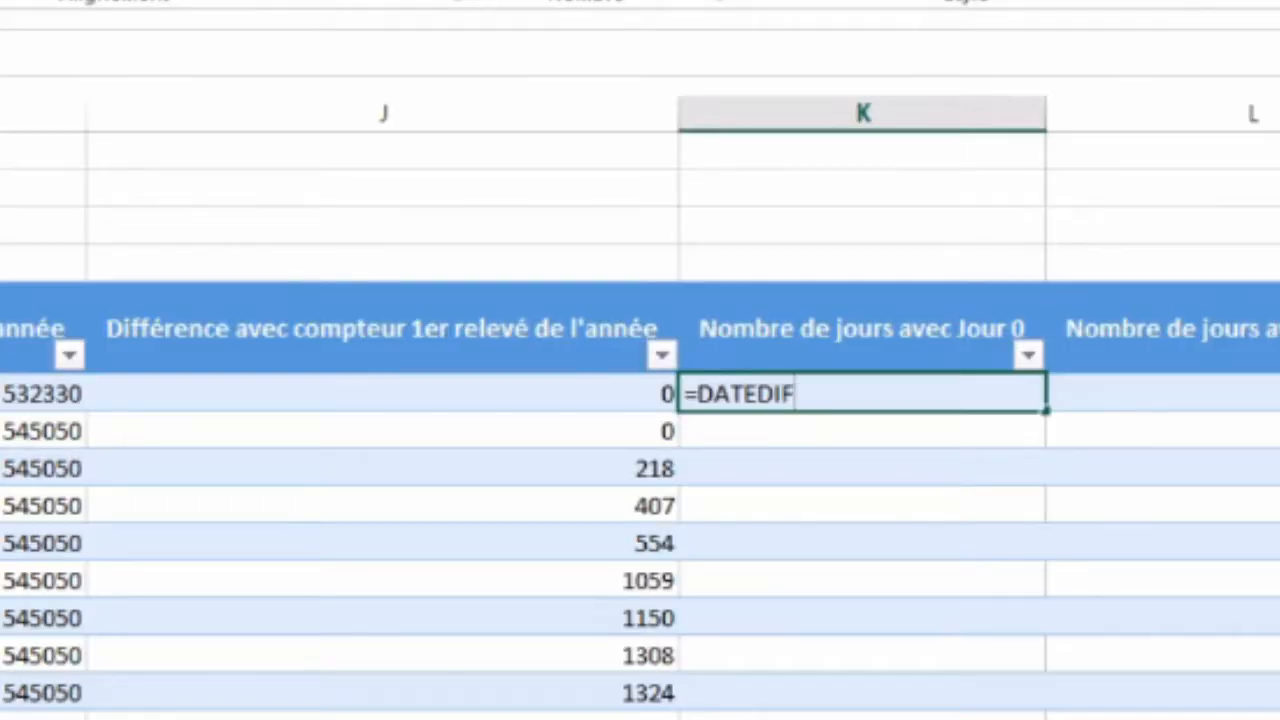
type("(")
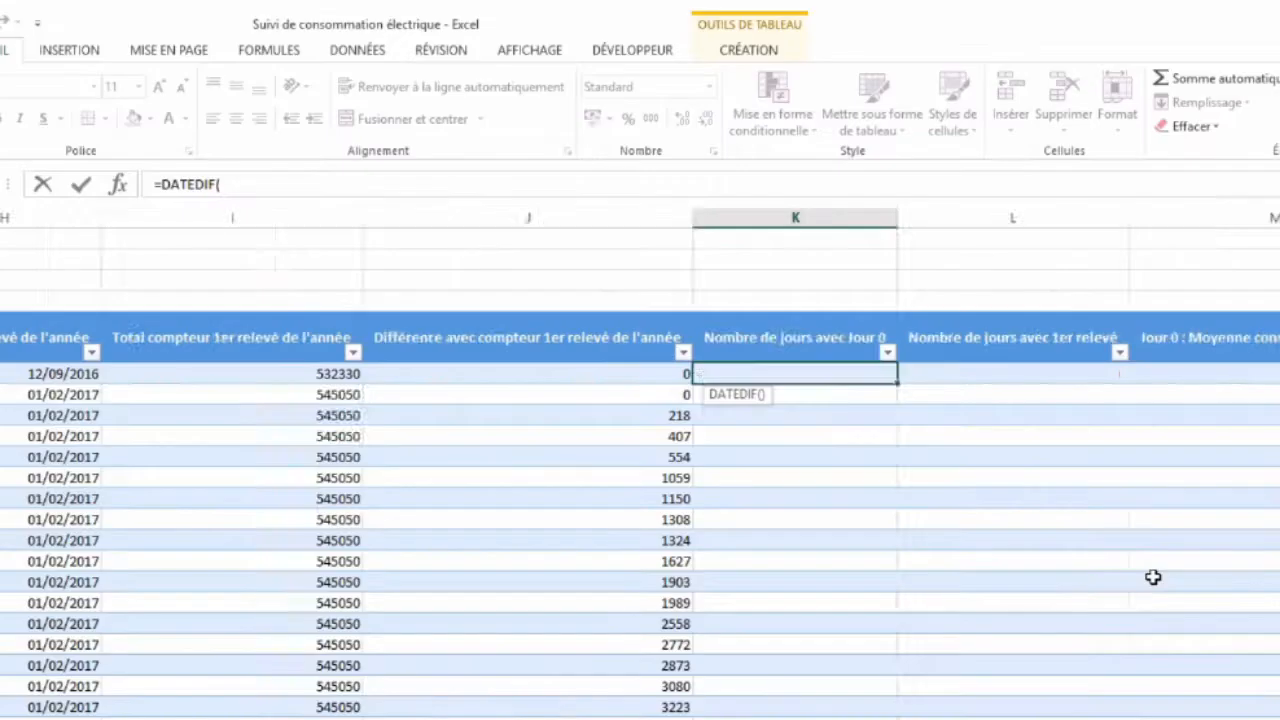
scroll(1151, 577, "left", 2)
scroll(1040, 617, "left", 3)
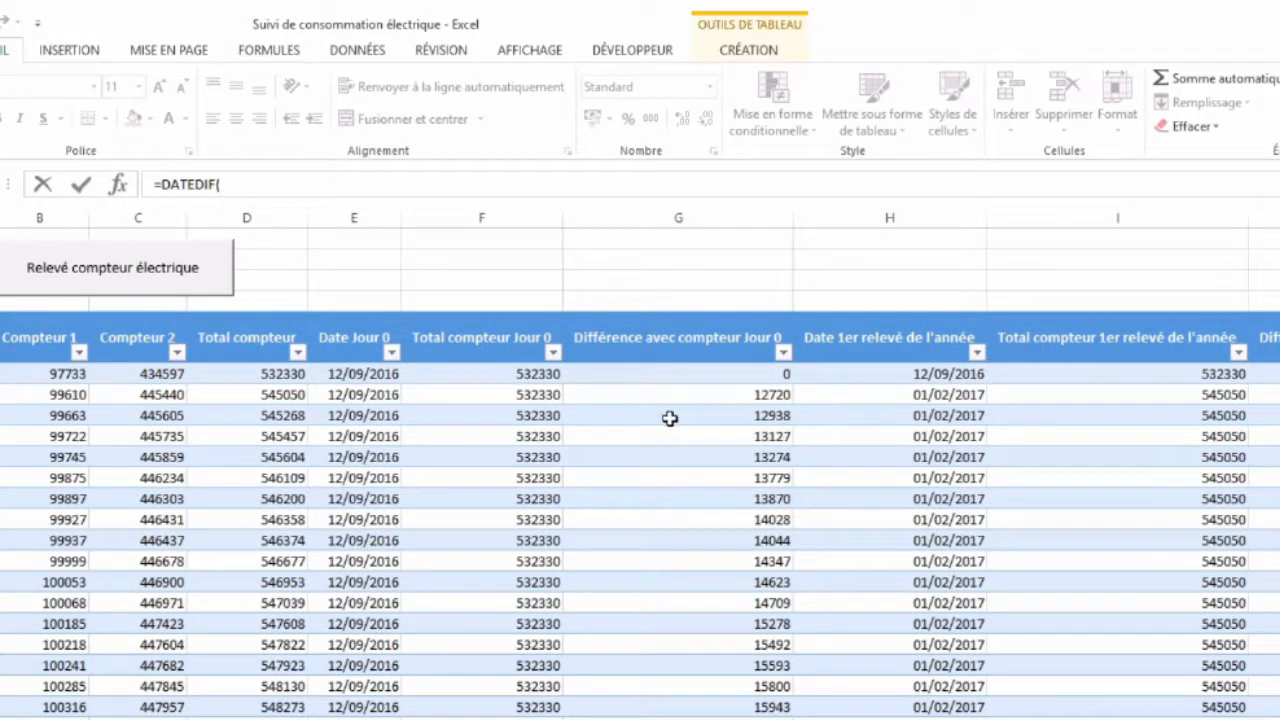
left_click(358, 373)
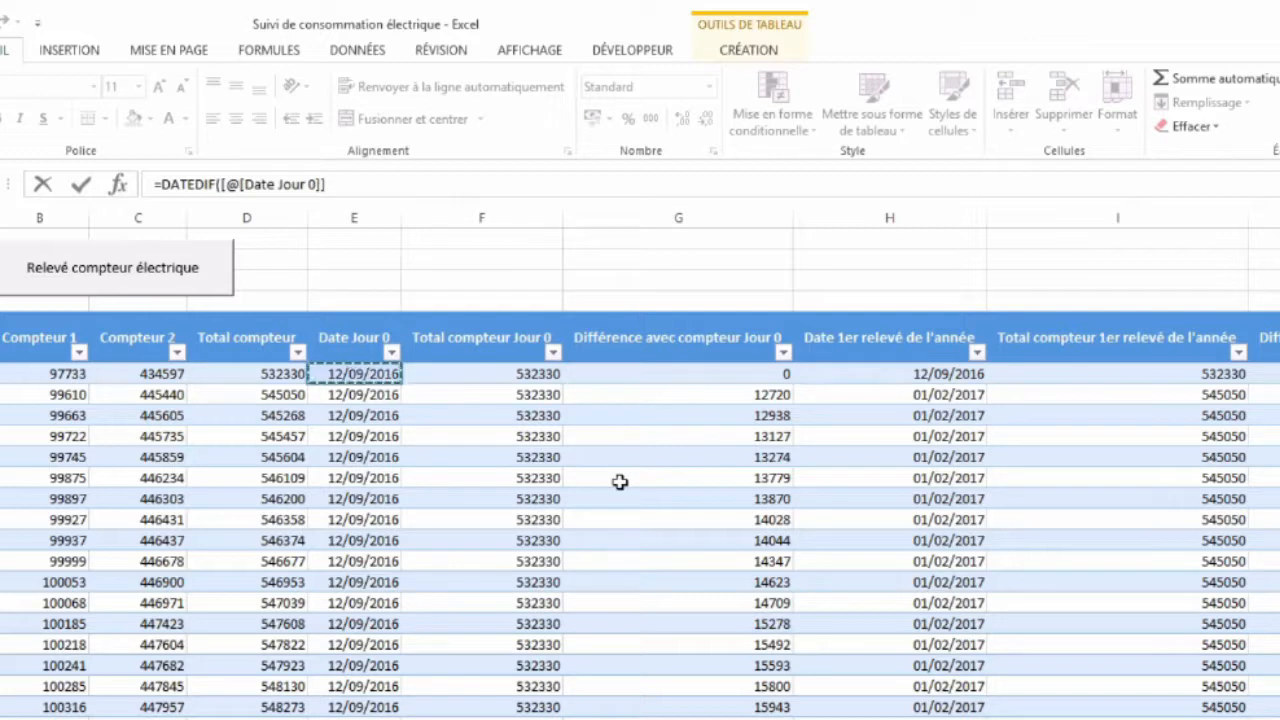
type(";")
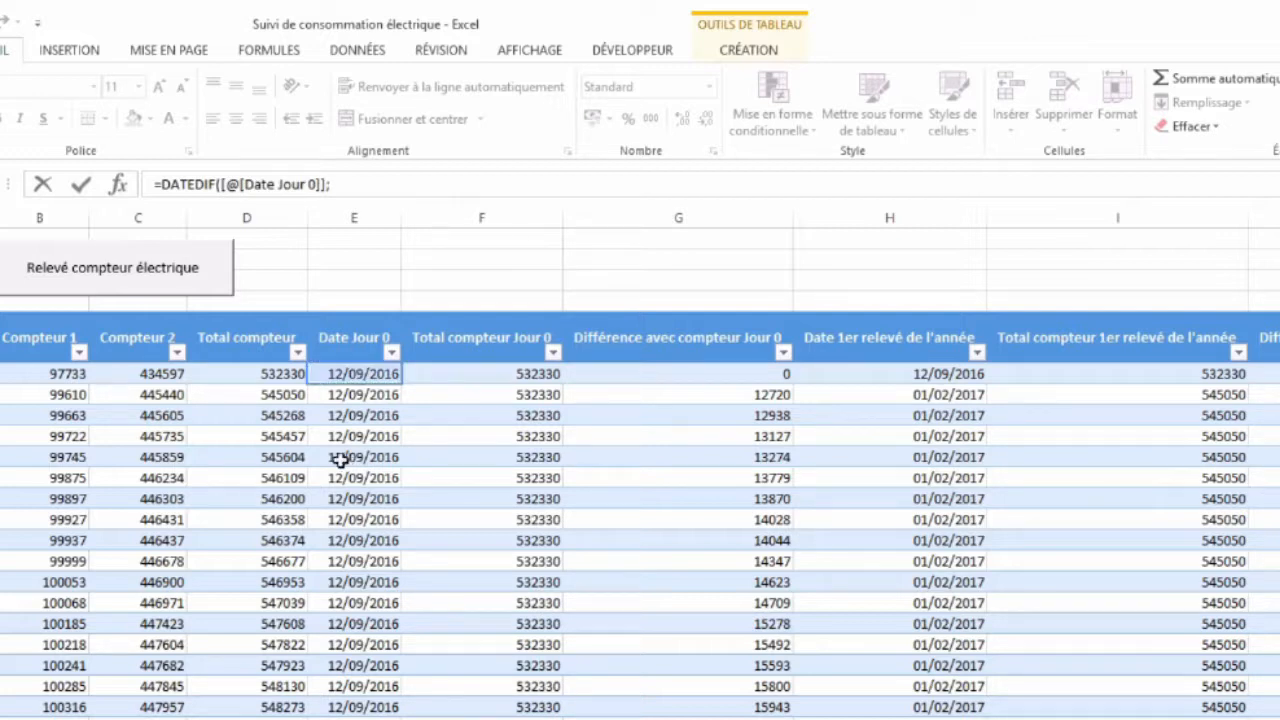
left_click(65, 373)
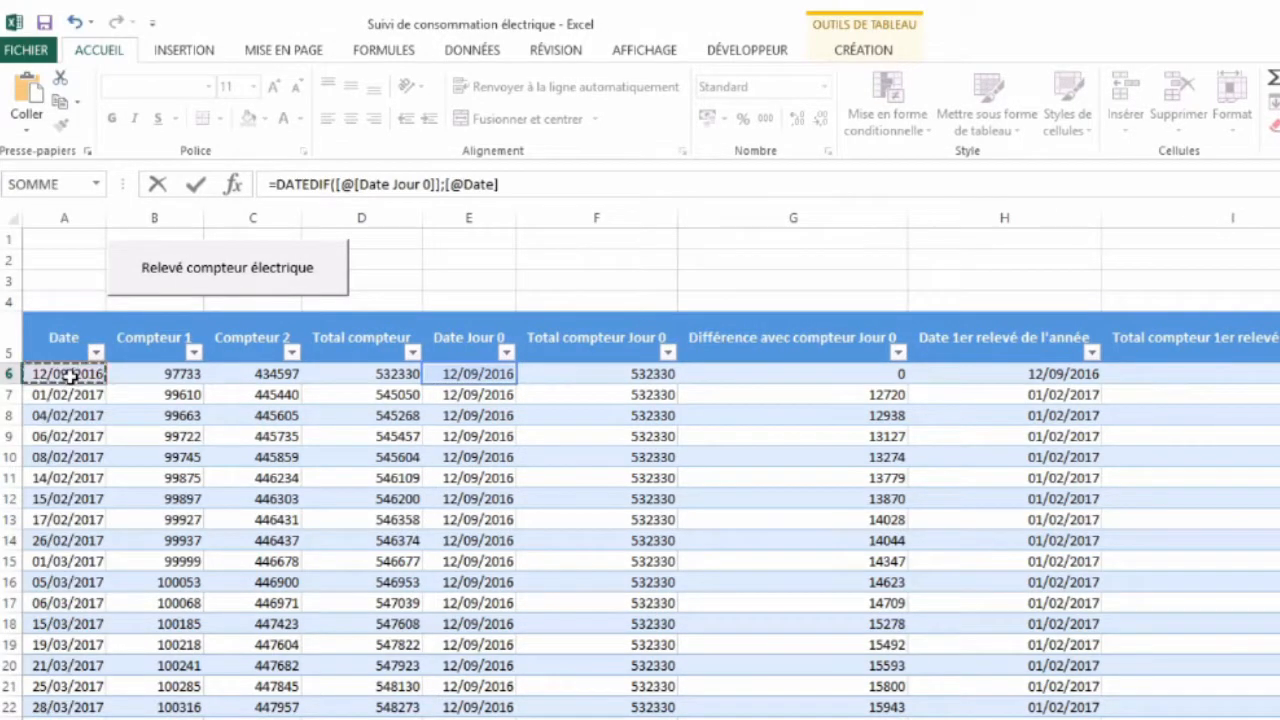
type(";")
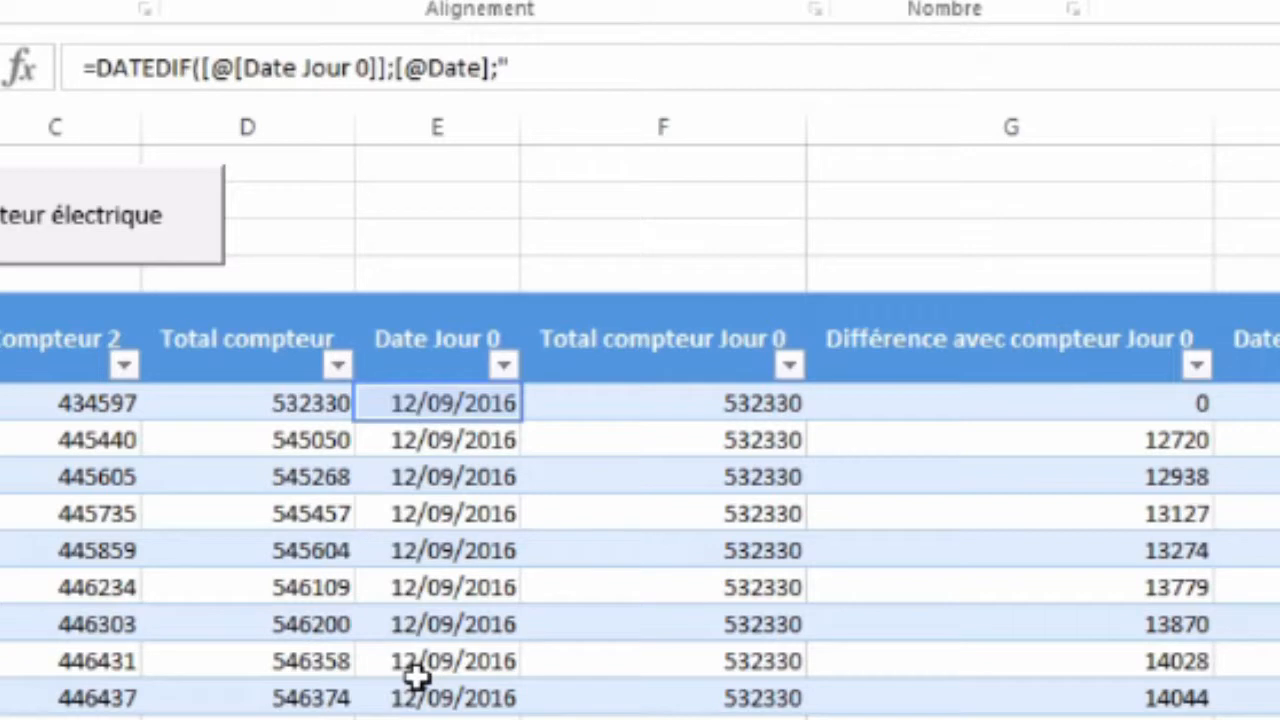
type("\"d")
key("Return")
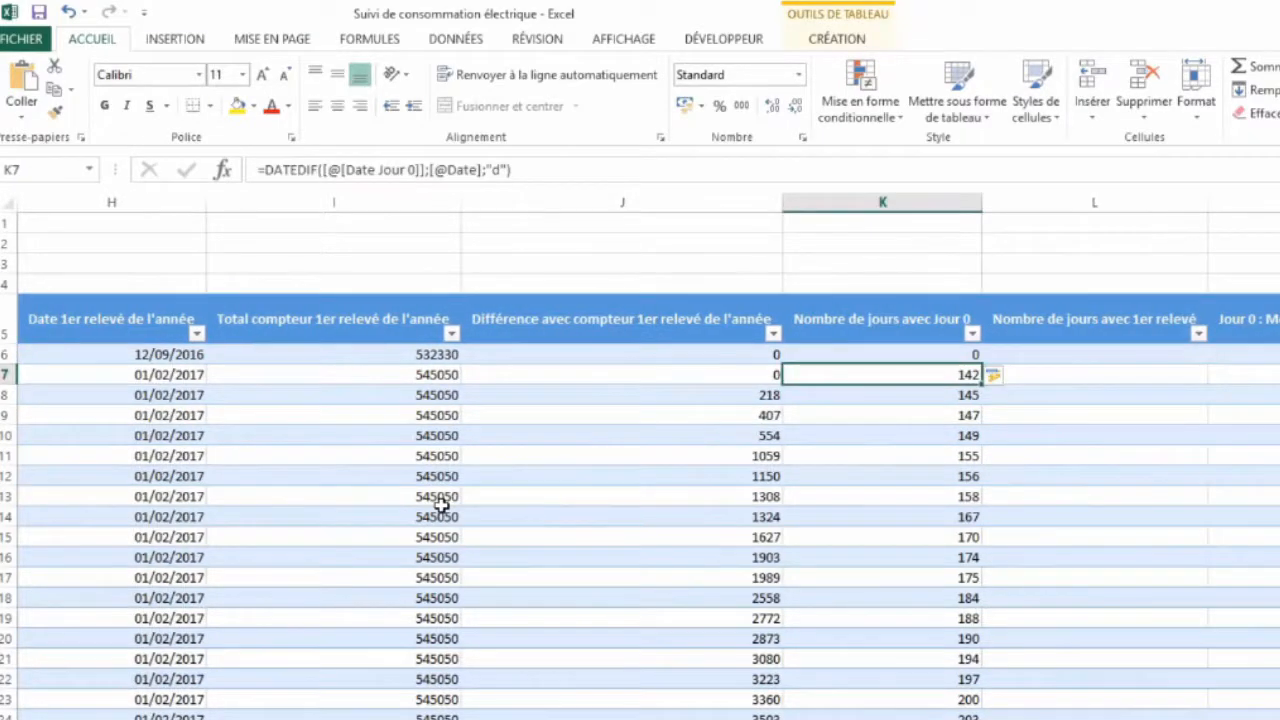
- Check the first Nombre de jours avec Jour 0 values against the reading dates and Date Jour 0 values, and look over the remaining empty columns
key("Down")
key("Down")
key("Down")
key("Up")
key("Up")
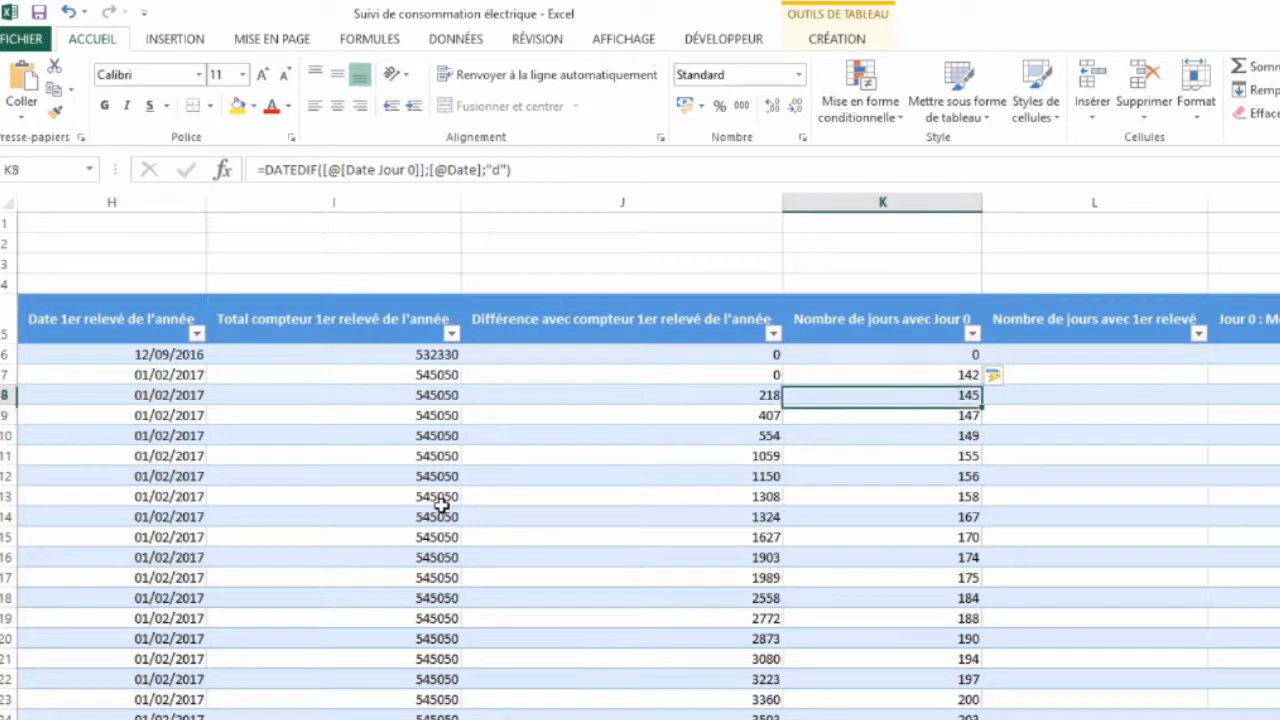
key("Up")
key("Left")
key("Left")
key("Left")
key("Left")
key("Left")
key("Left")
key("Left")
key("Left")
key("Left")
key("Left")
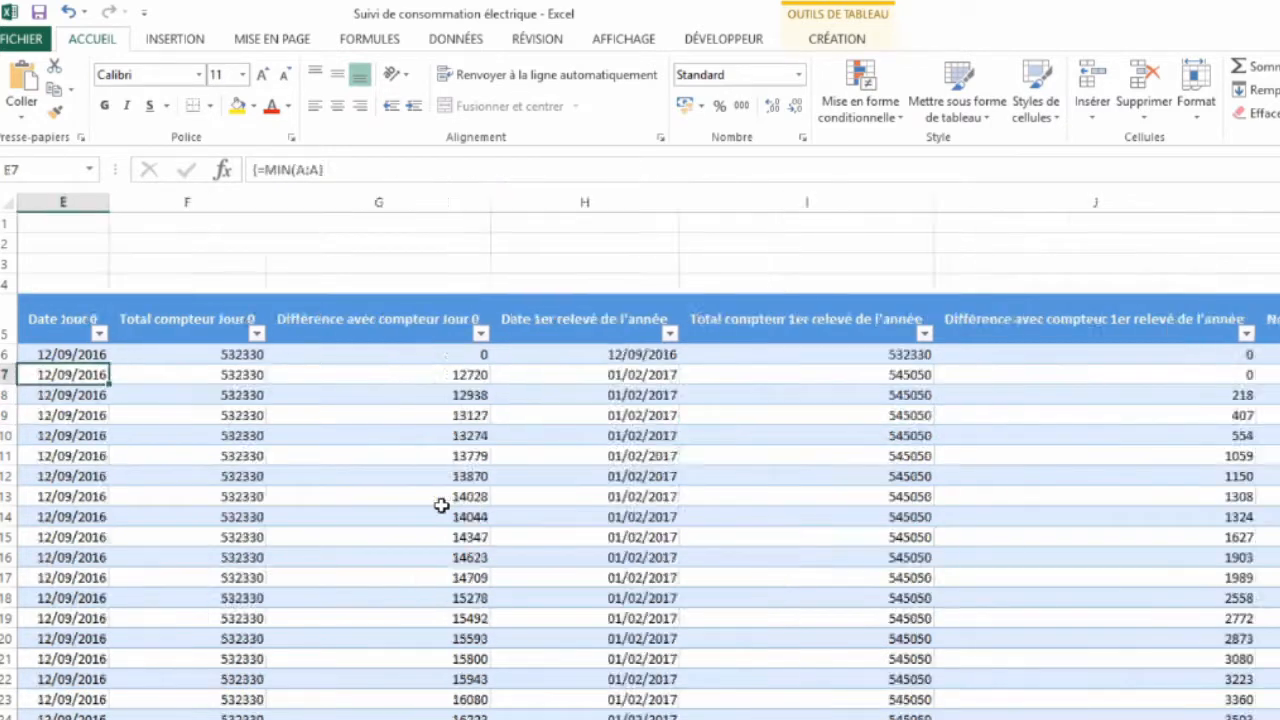
key("Right")
key("Right")
key("Right")
key("Right")
key("Right")
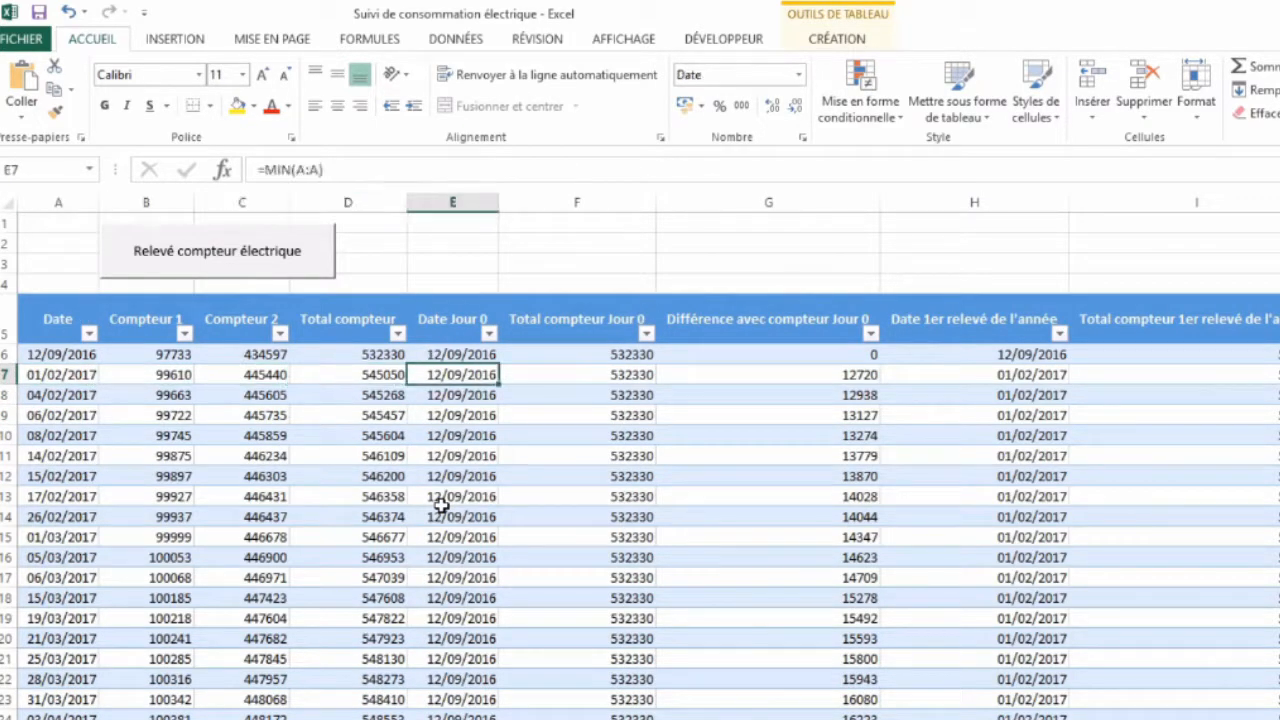
key("Right")
key("Right")
key("Right")
key("Right")
key("Right")
key("Right")
key("Right")
key("Right")
key("Left")
key("Left")
key("Left")
key("Left")
key("Left")
key("Left")
key("Left")
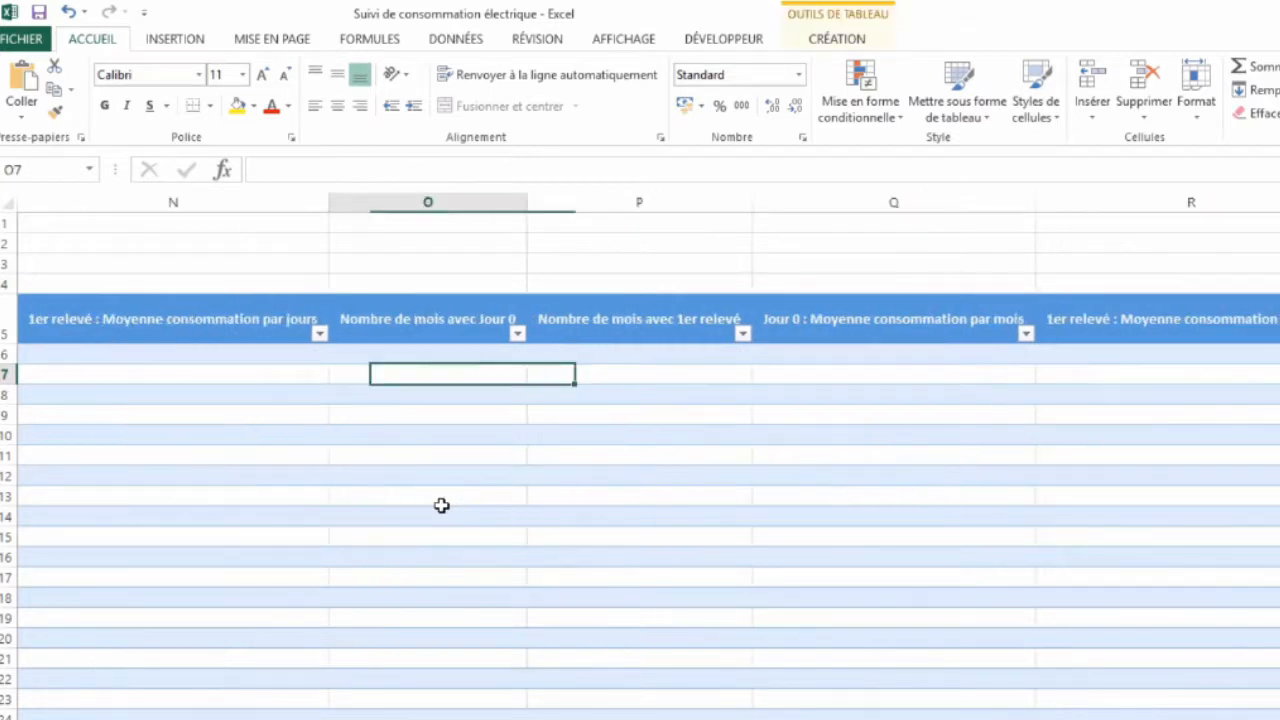
key("Right")
key("Up")
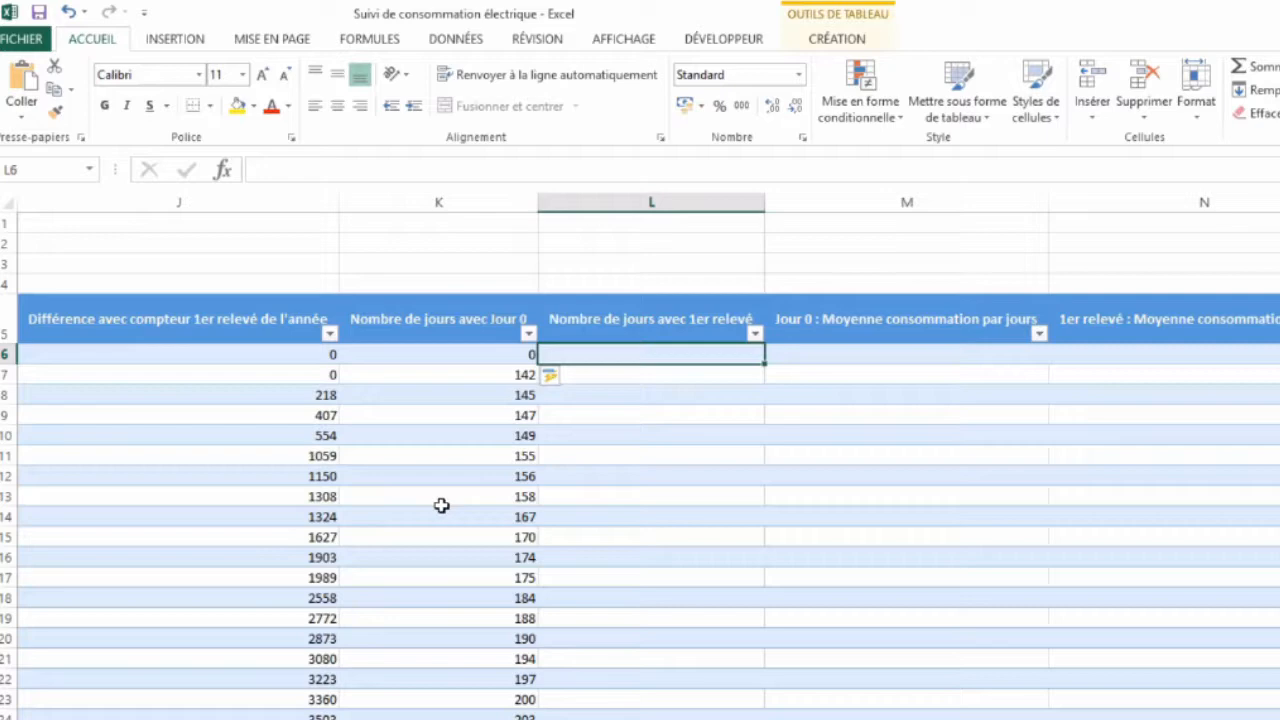
type("=DATEDI")
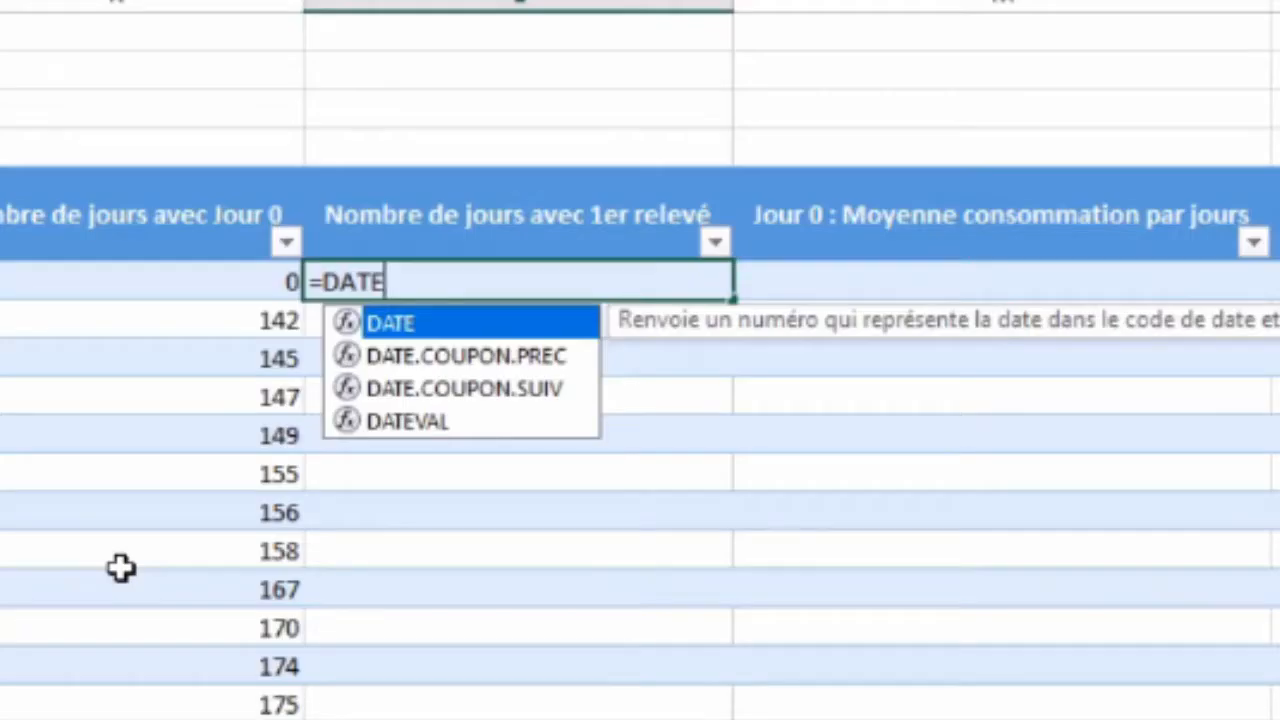
type("F(")
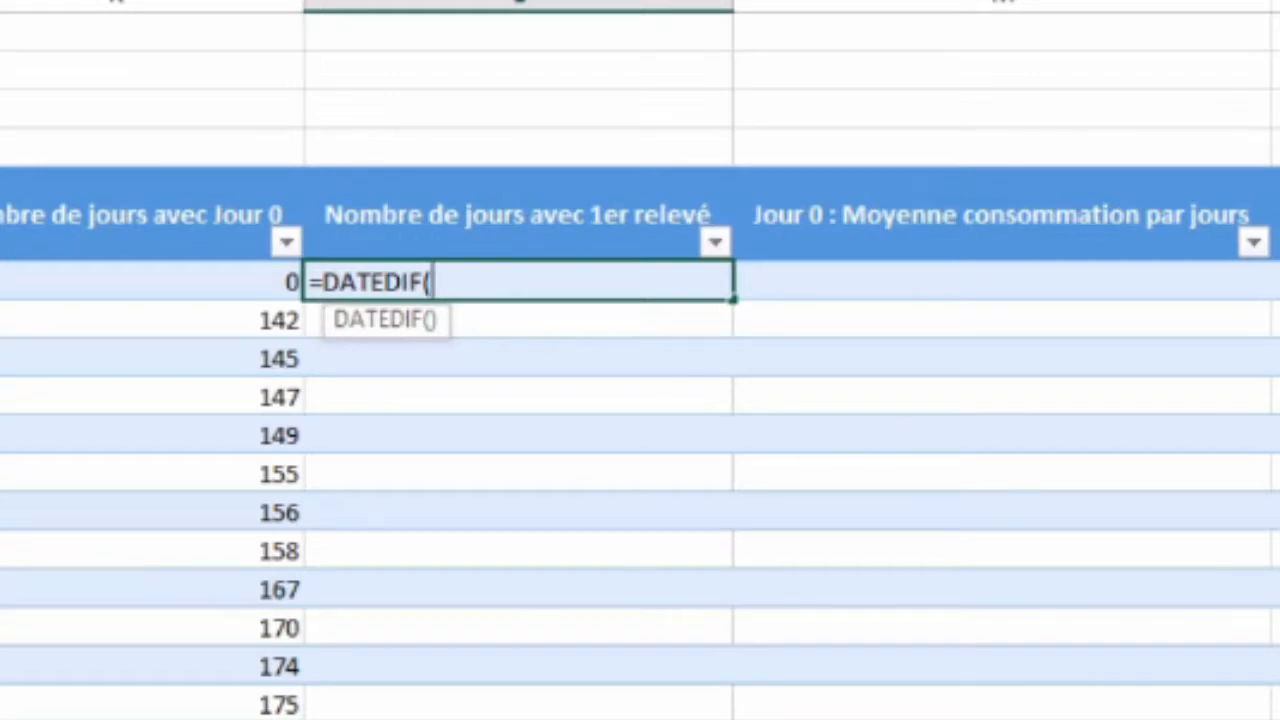
scroll(640, 450, "left", 3)
scroll(640, 450, "right", 1)
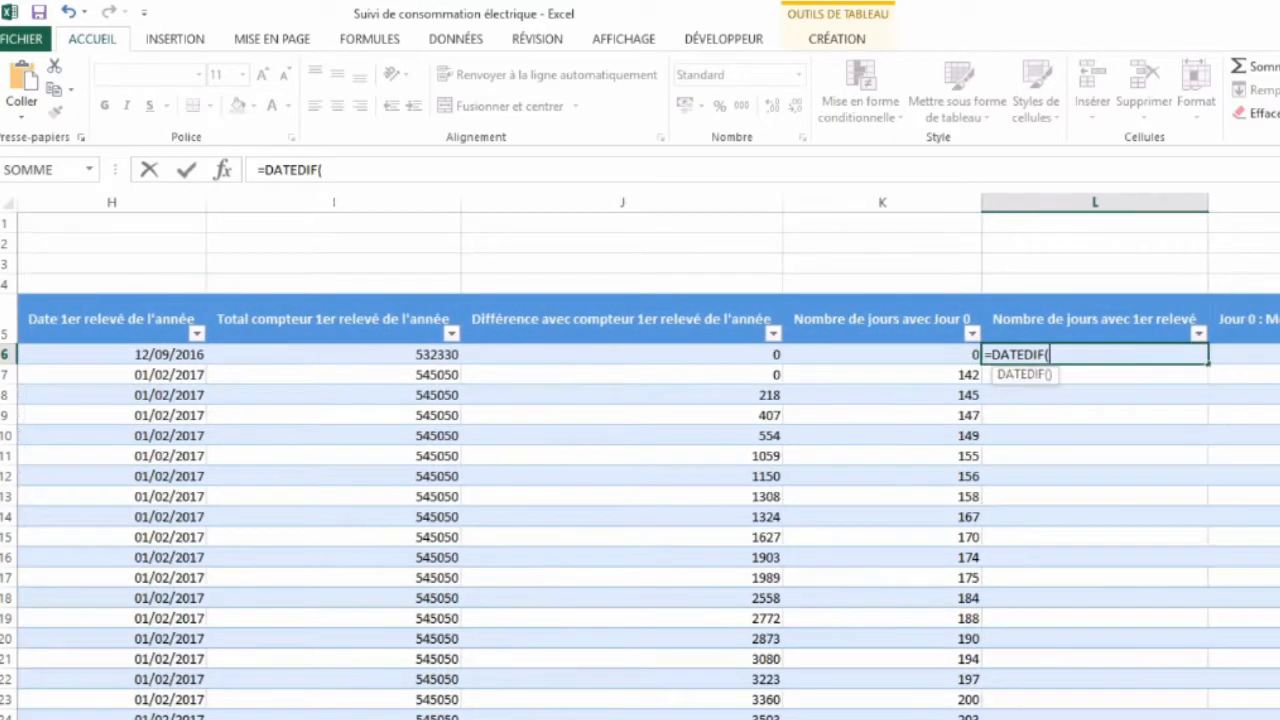
left_click(147, 358)
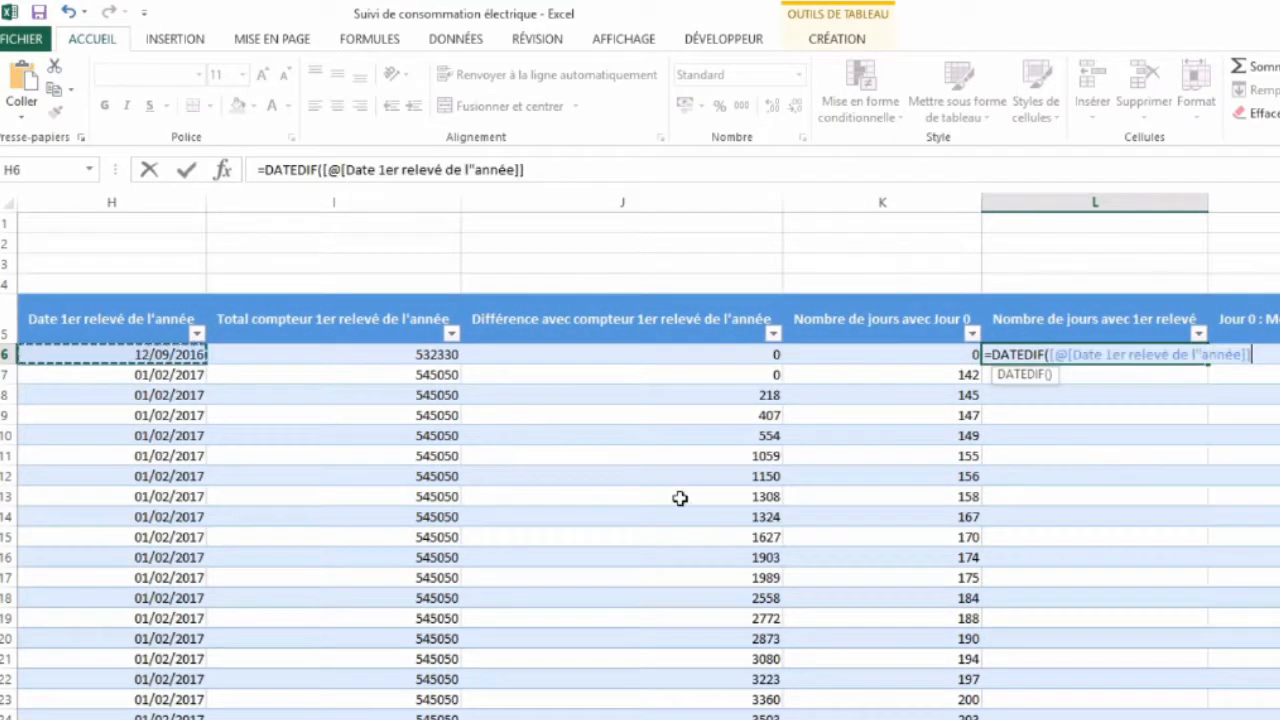
type(";")
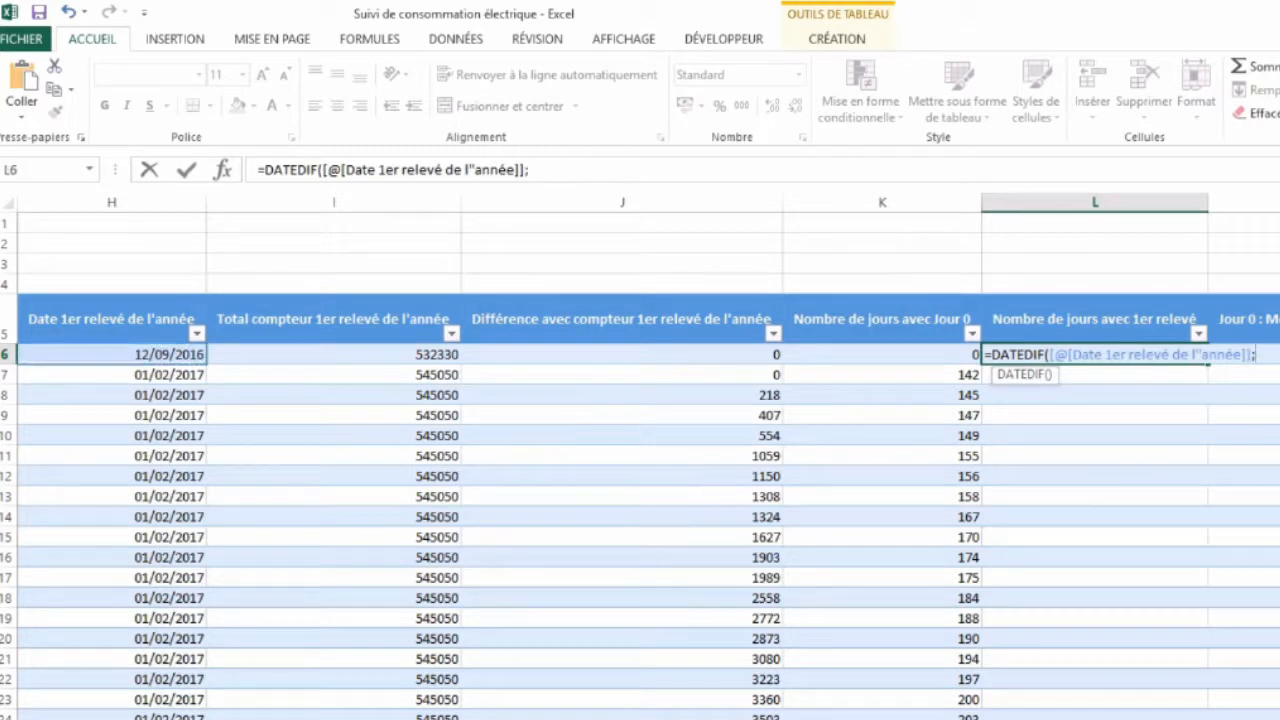
scroll(640, 450, "left", 4)
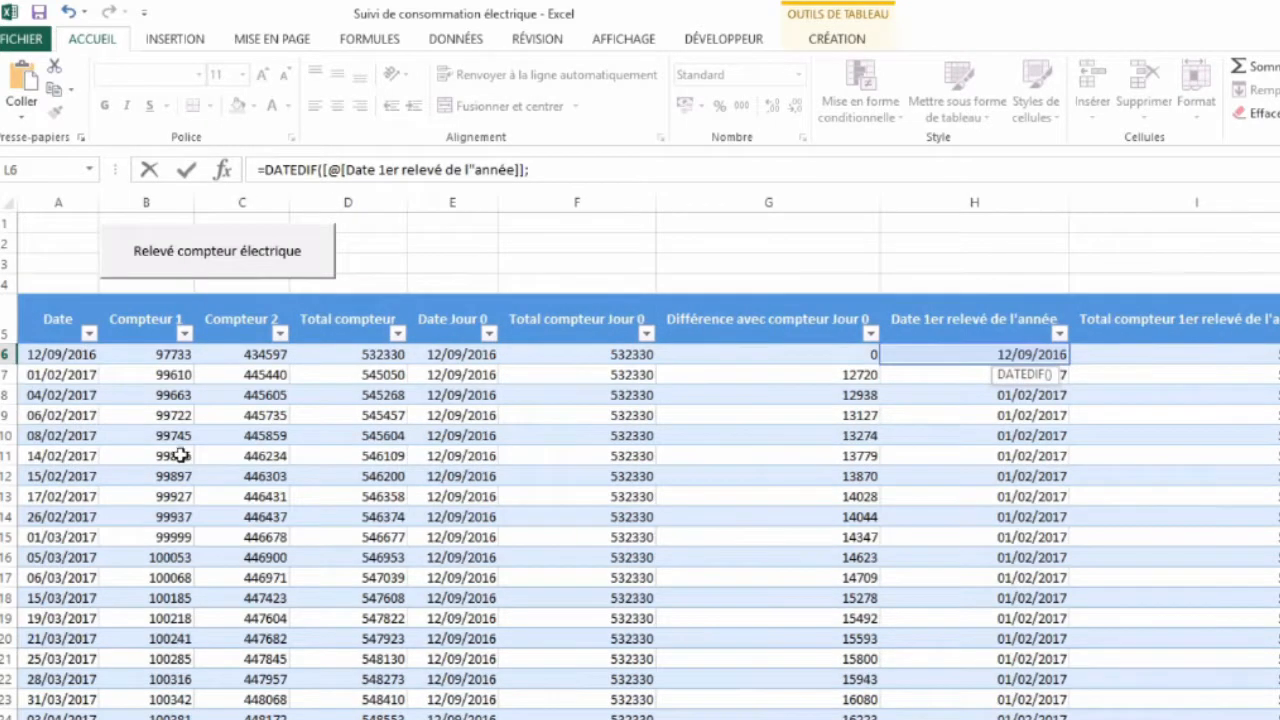
left_click(50, 354)
type(";\"d")
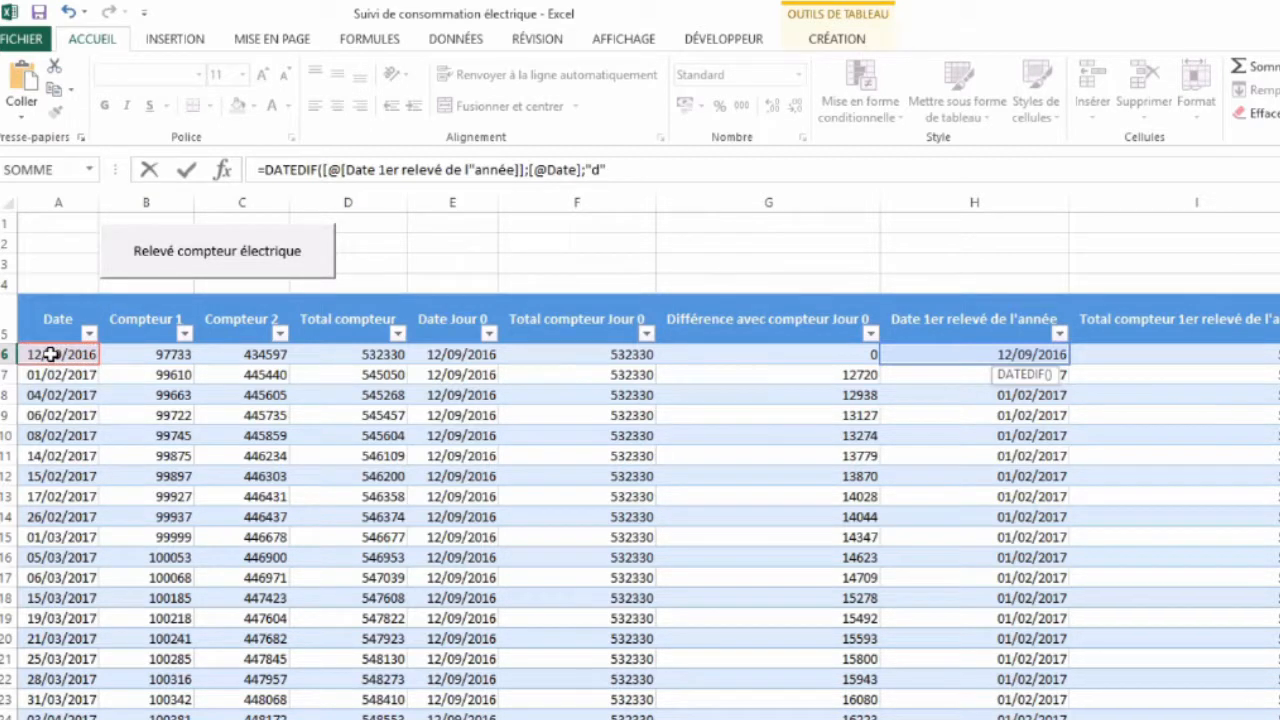
type("\")")
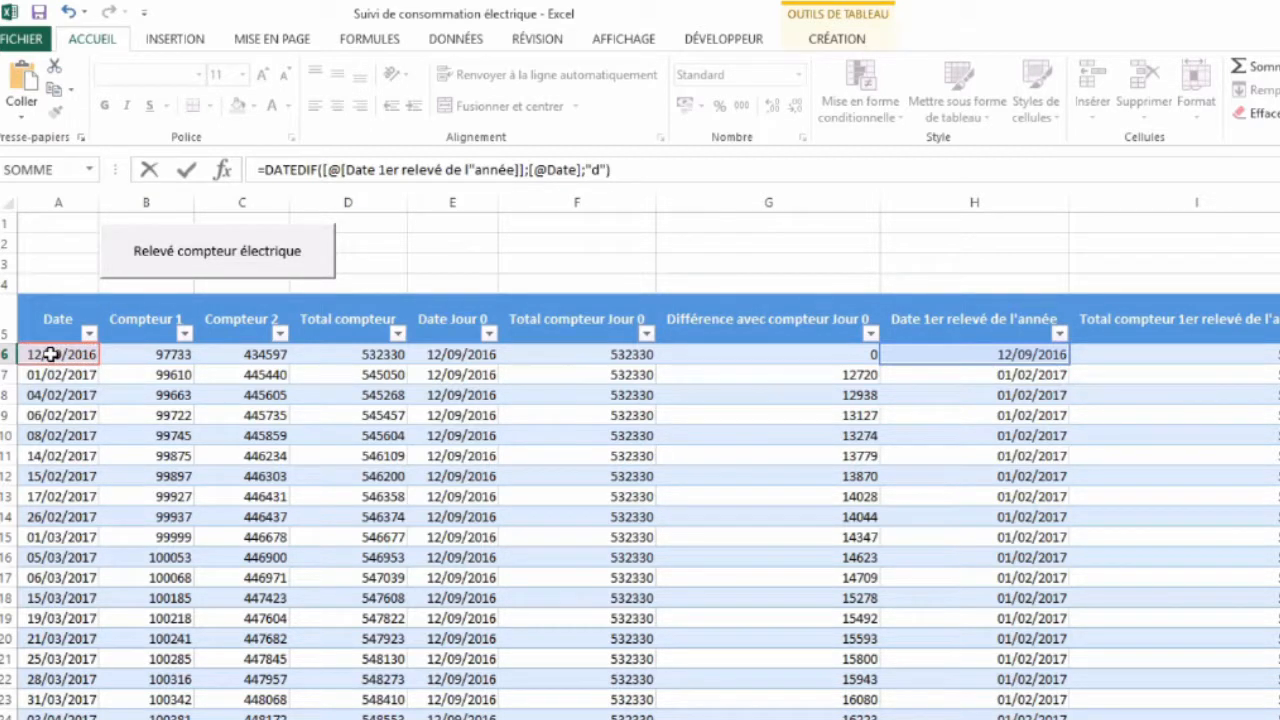
key("Return")
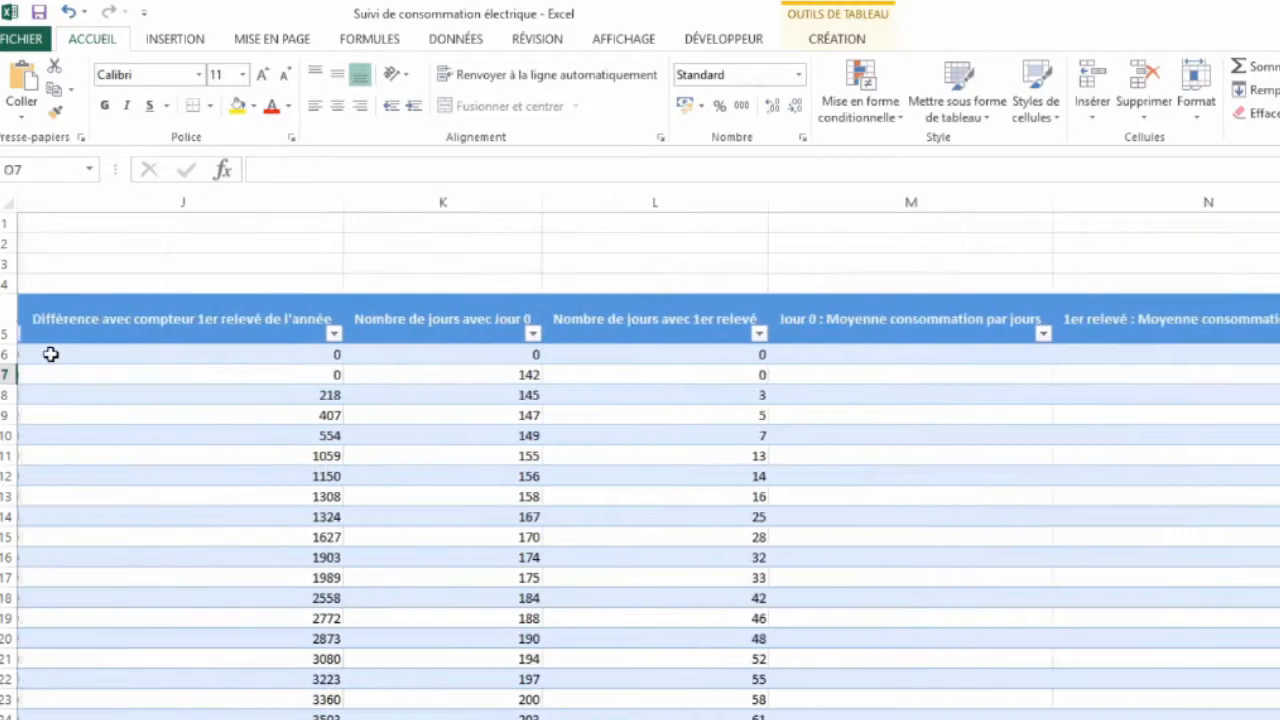
- Fill the Jour 0 : Moyenne consommation par jours column with =[@[Différence avec compteur Jour 0]]/[@[Nombre de jours avec Jour 0]], starting in M6
key("Left")
key("Left")
key("Left")
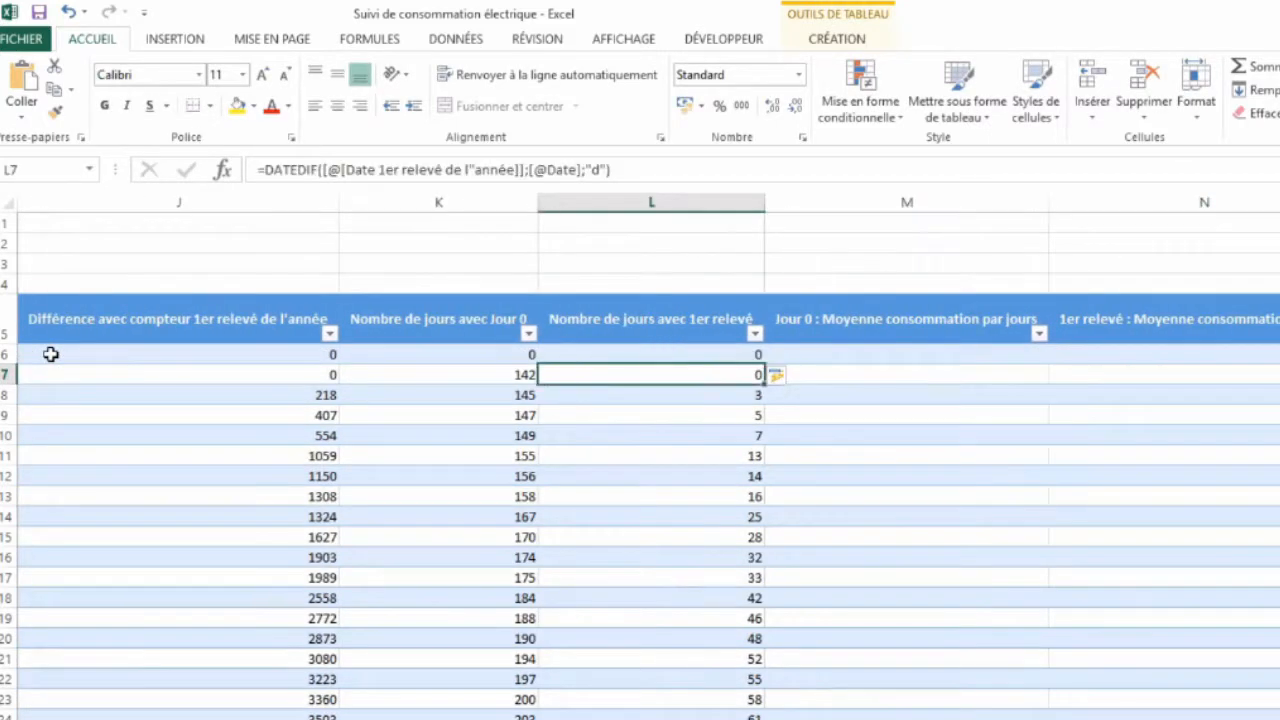
key("Up")
key("Right")
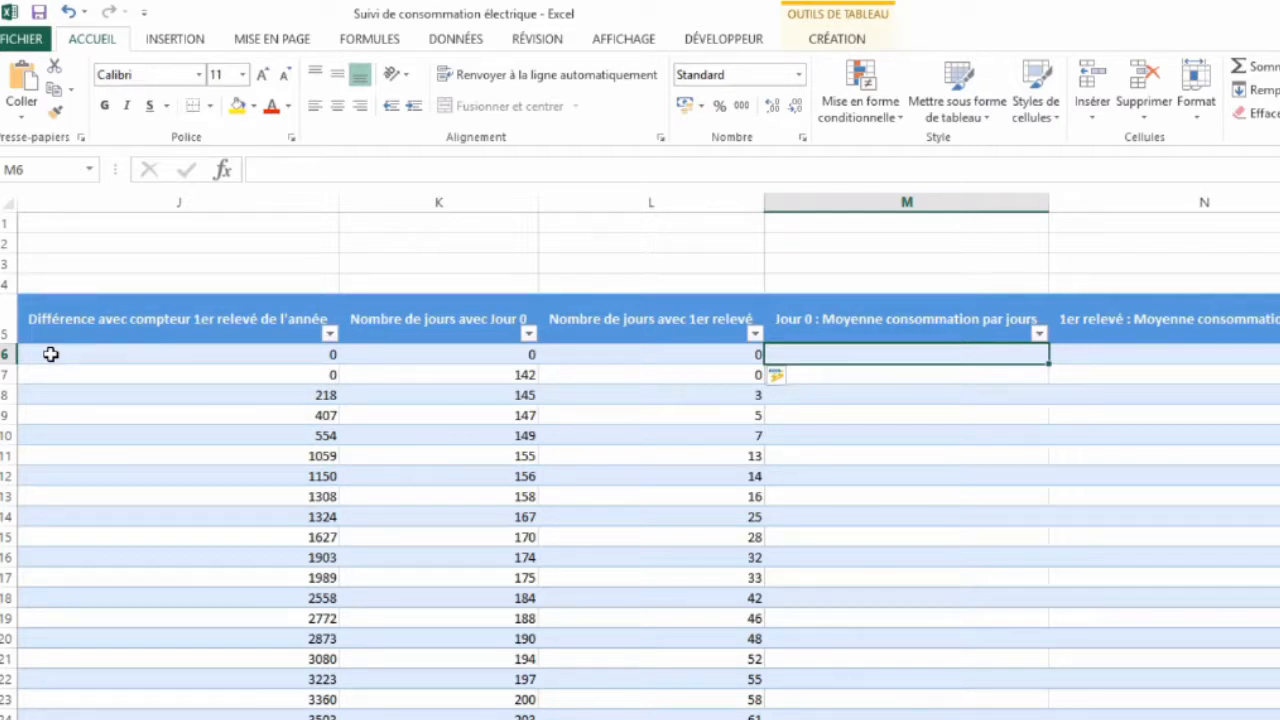
type("=")
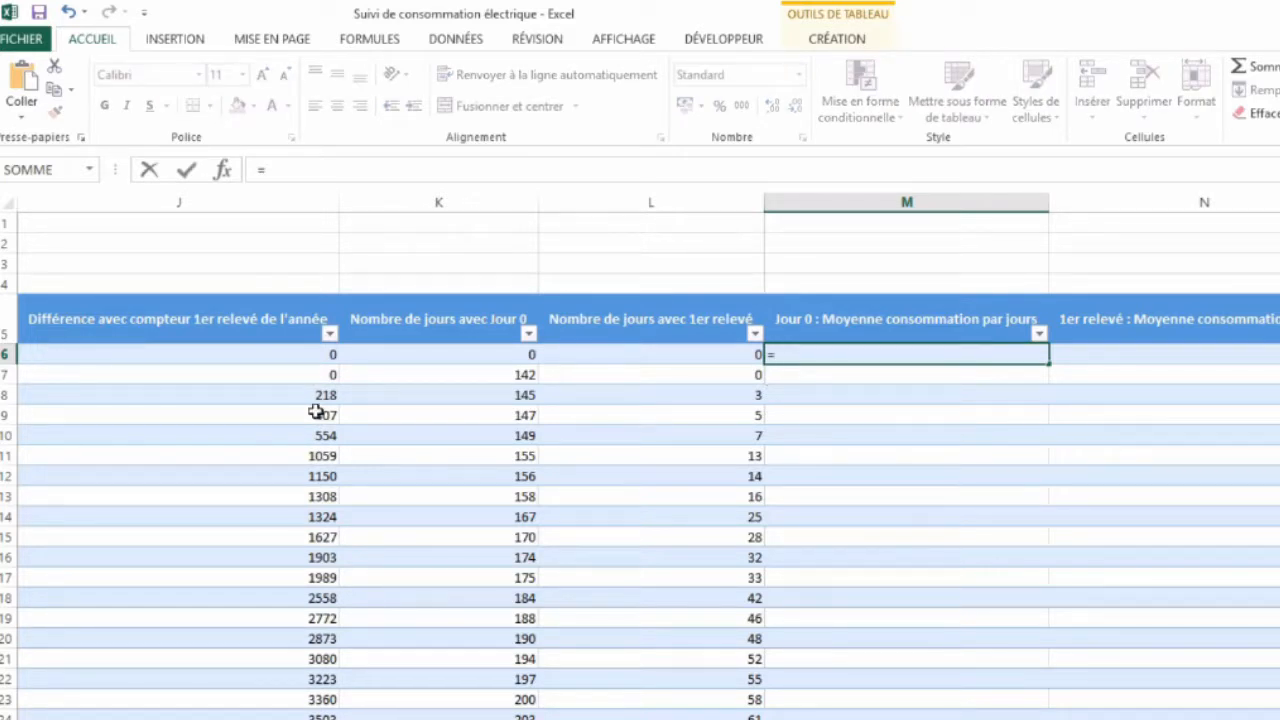
scroll(316, 411, "left", 1)
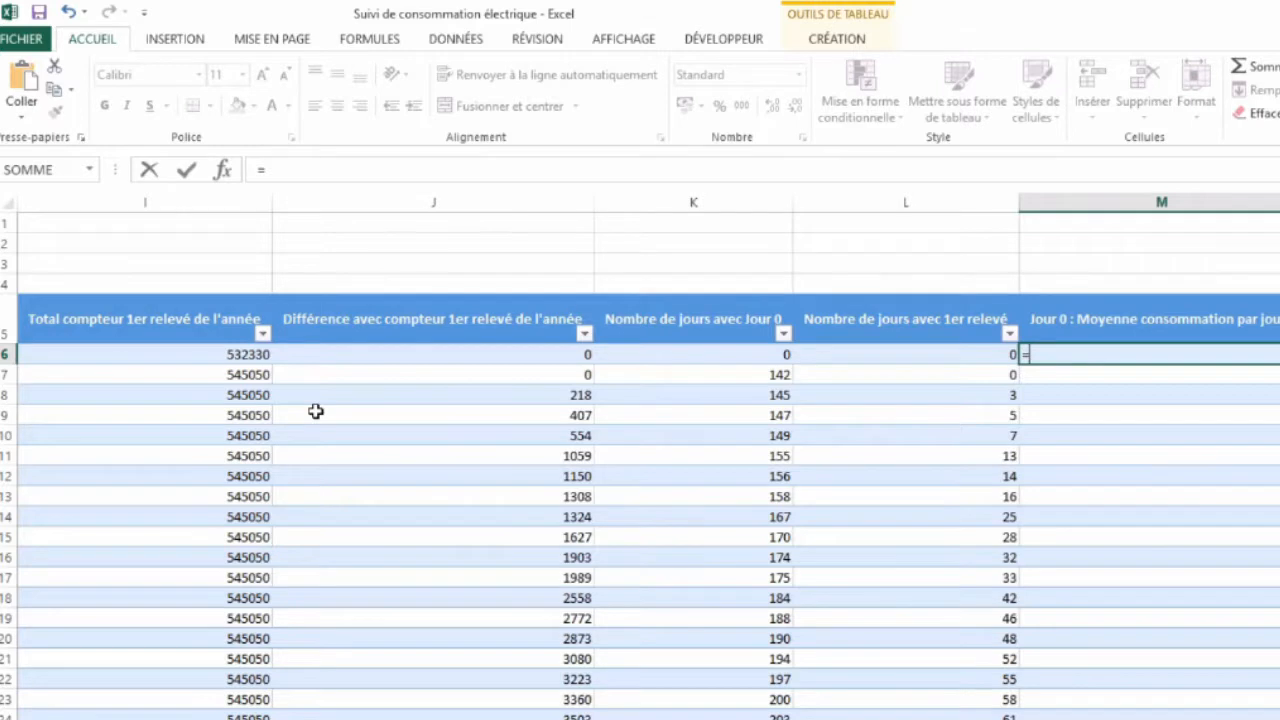
scroll(316, 411, "left", 2)
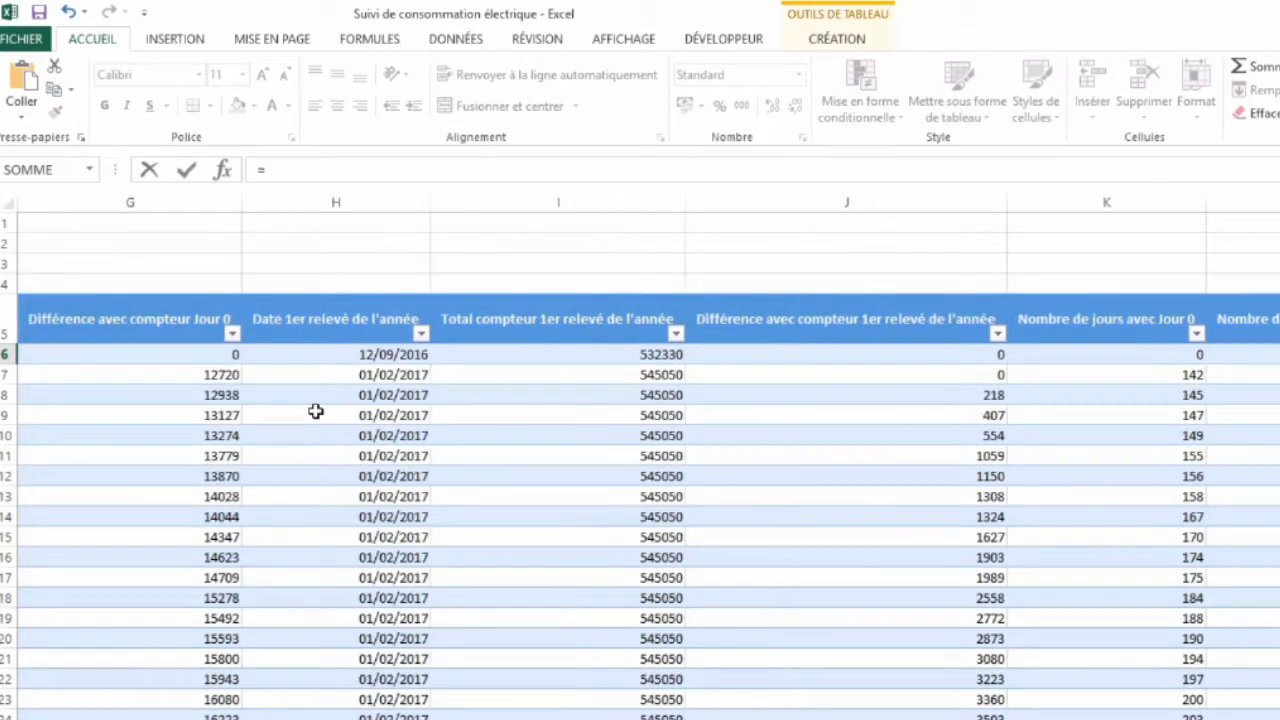
left_click(172, 356)
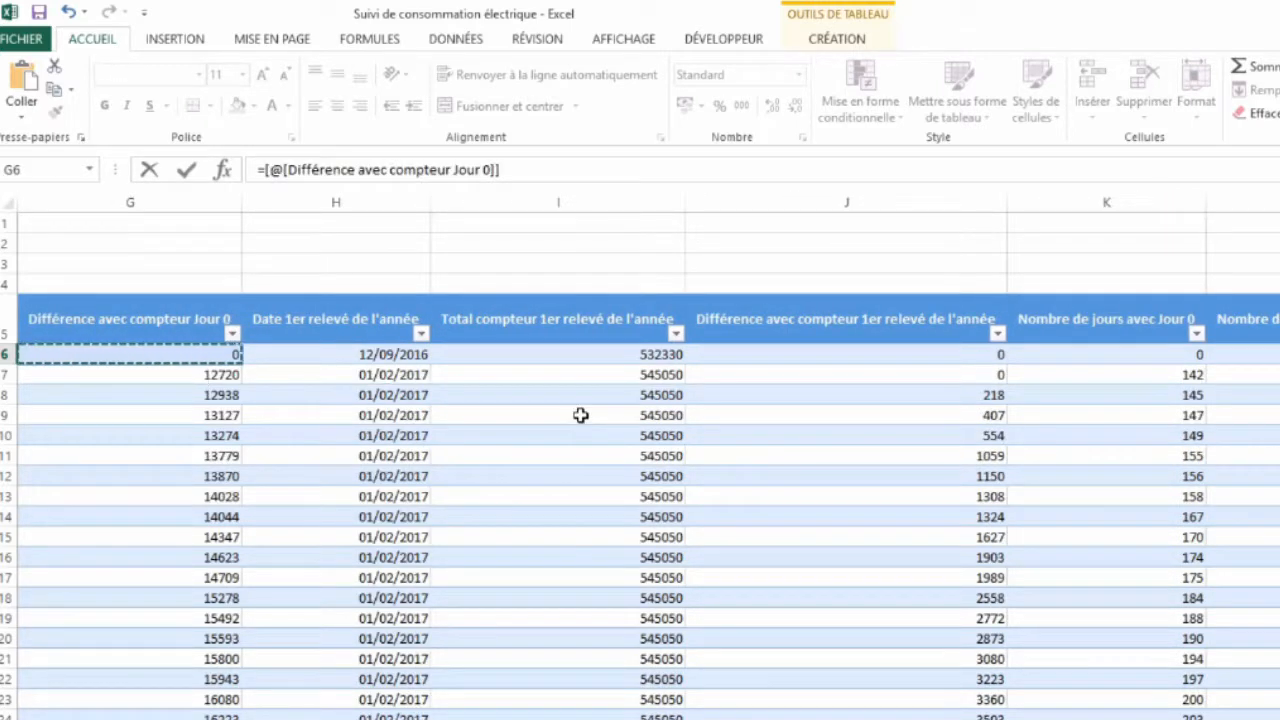
type("/")
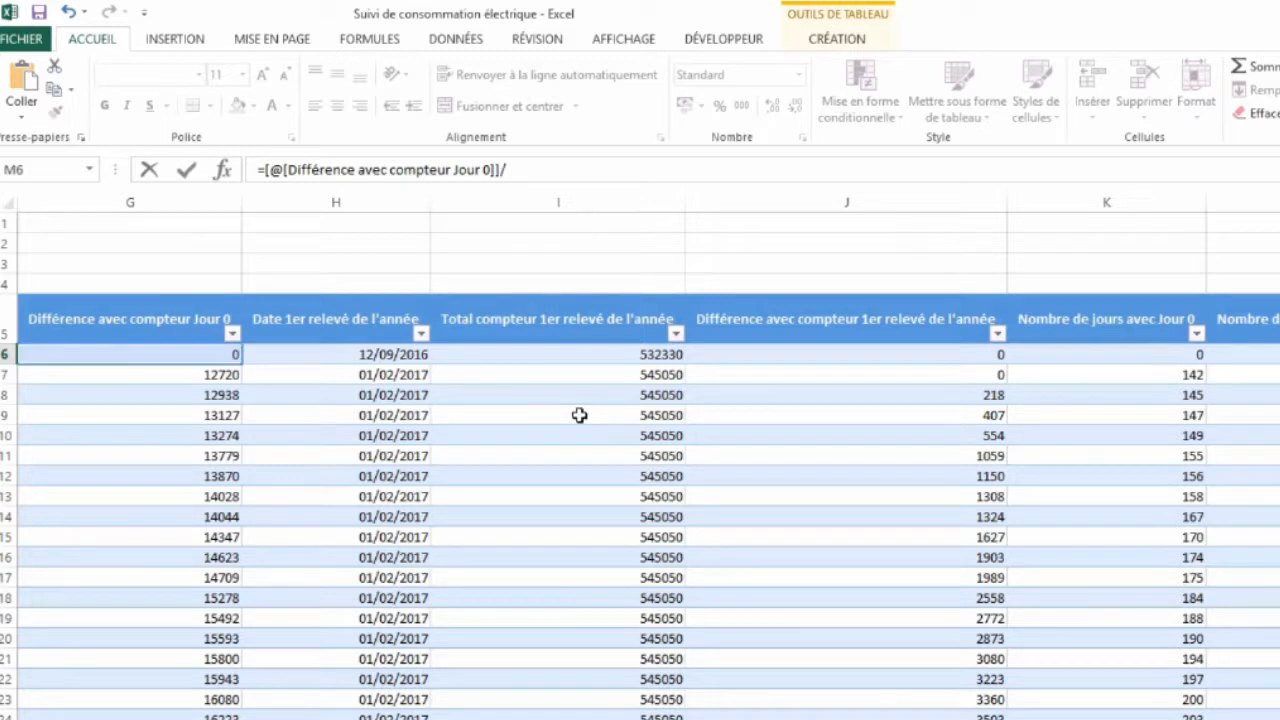
left_click(1113, 356)
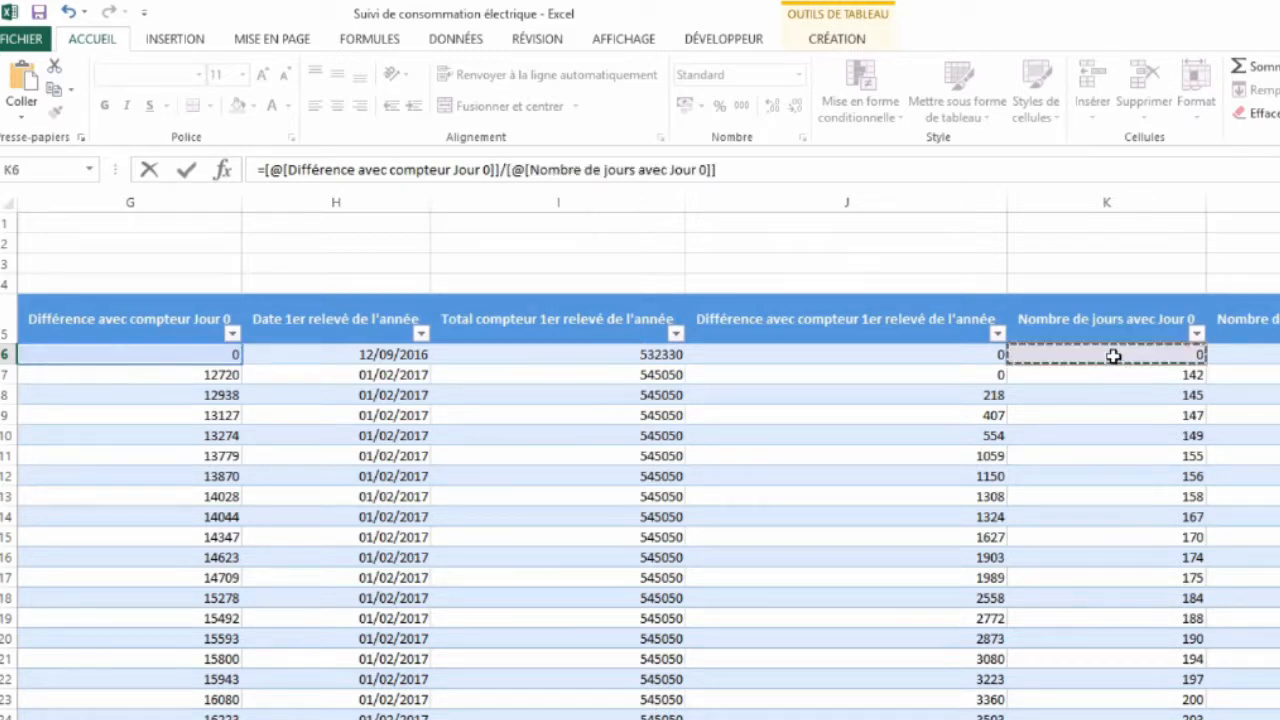
key("Return")
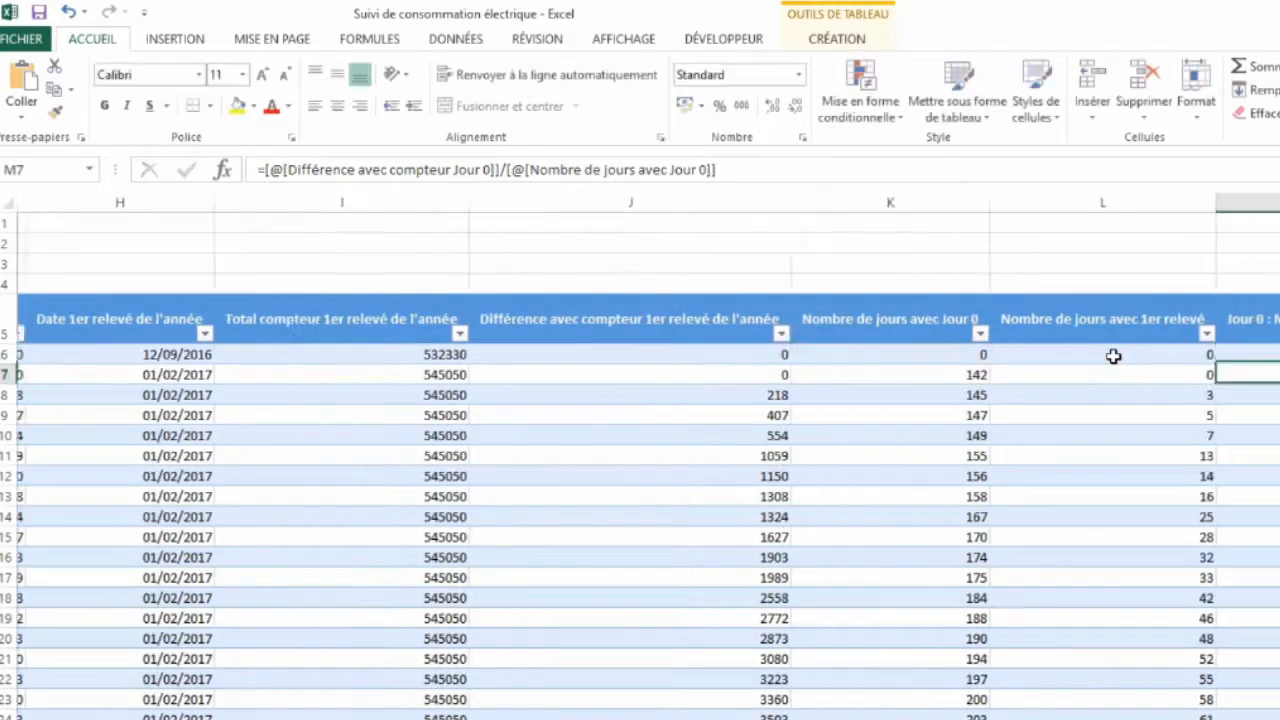
- Wrap the division formula in M6 in SIERREUR, with "" as the value returned on error
key("Up")
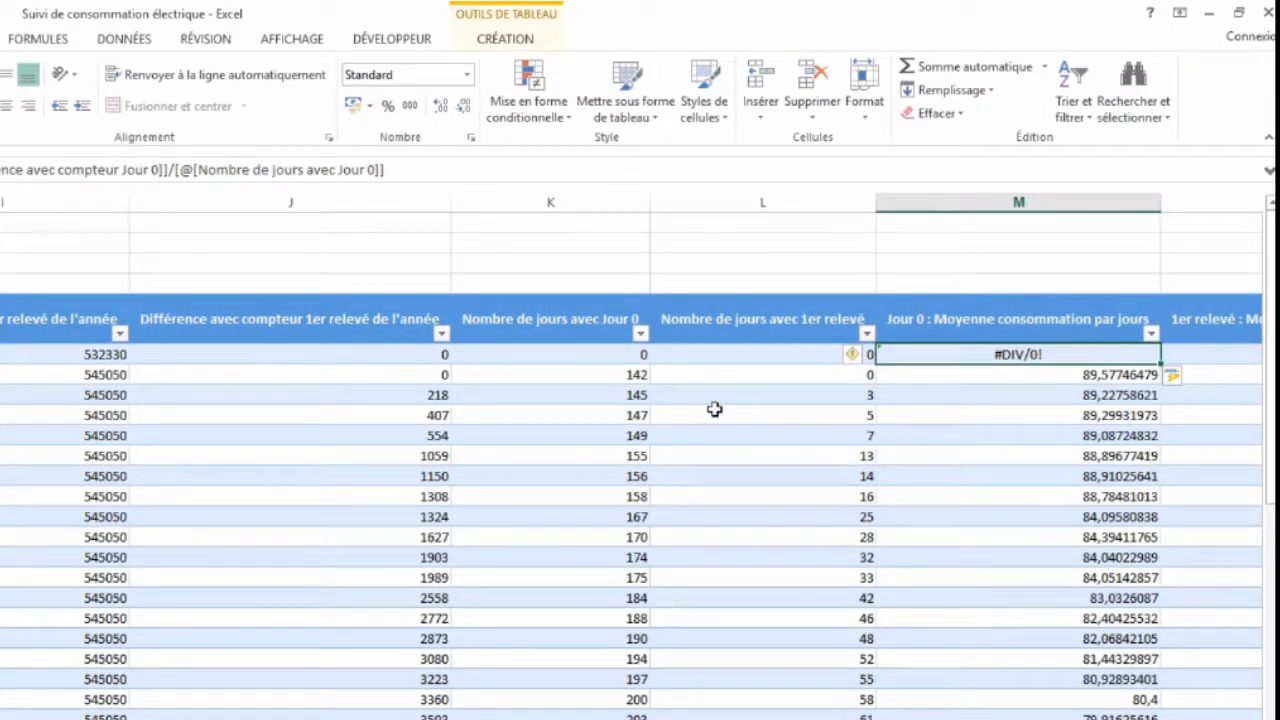
left_click(109, 145)
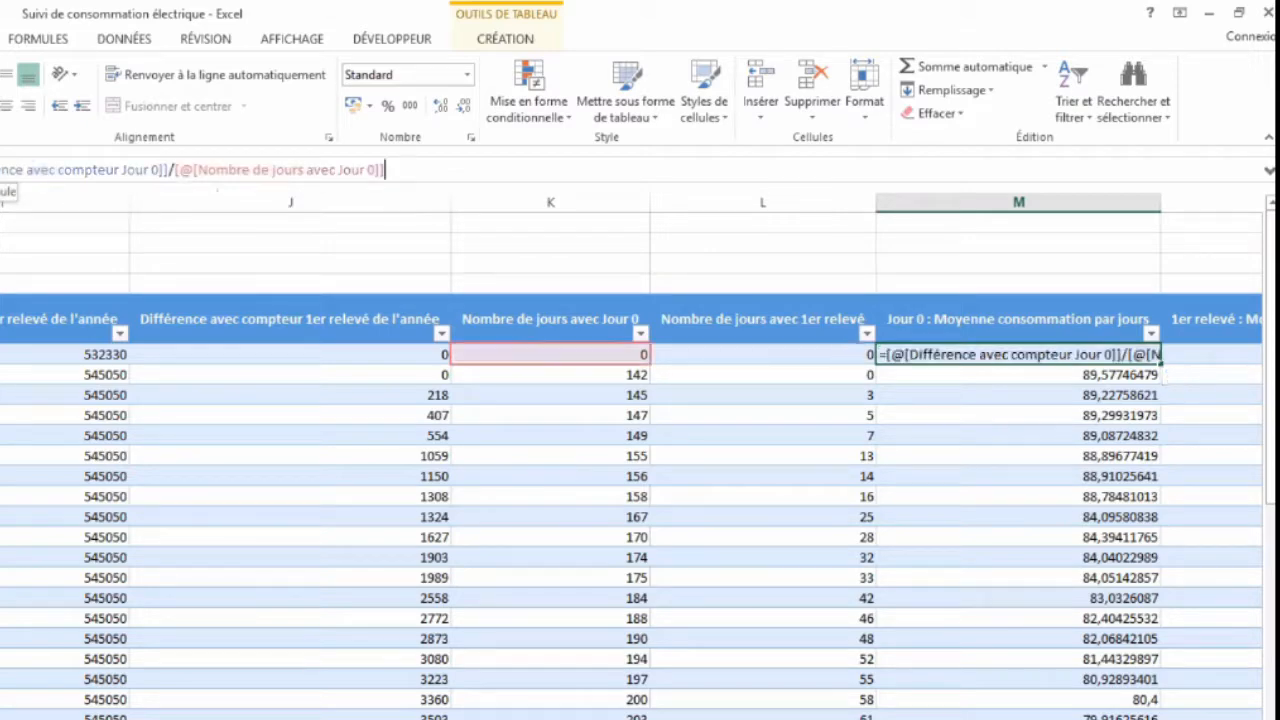
type("SI")
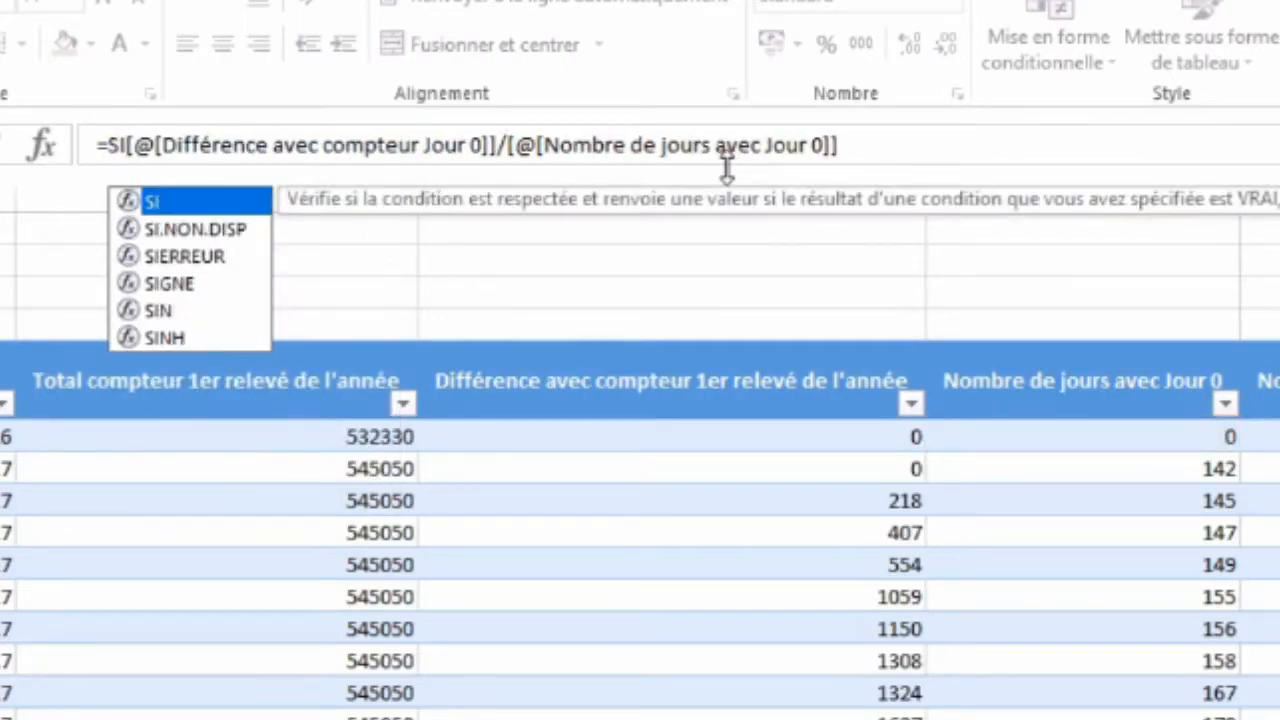
double_click(215, 256)
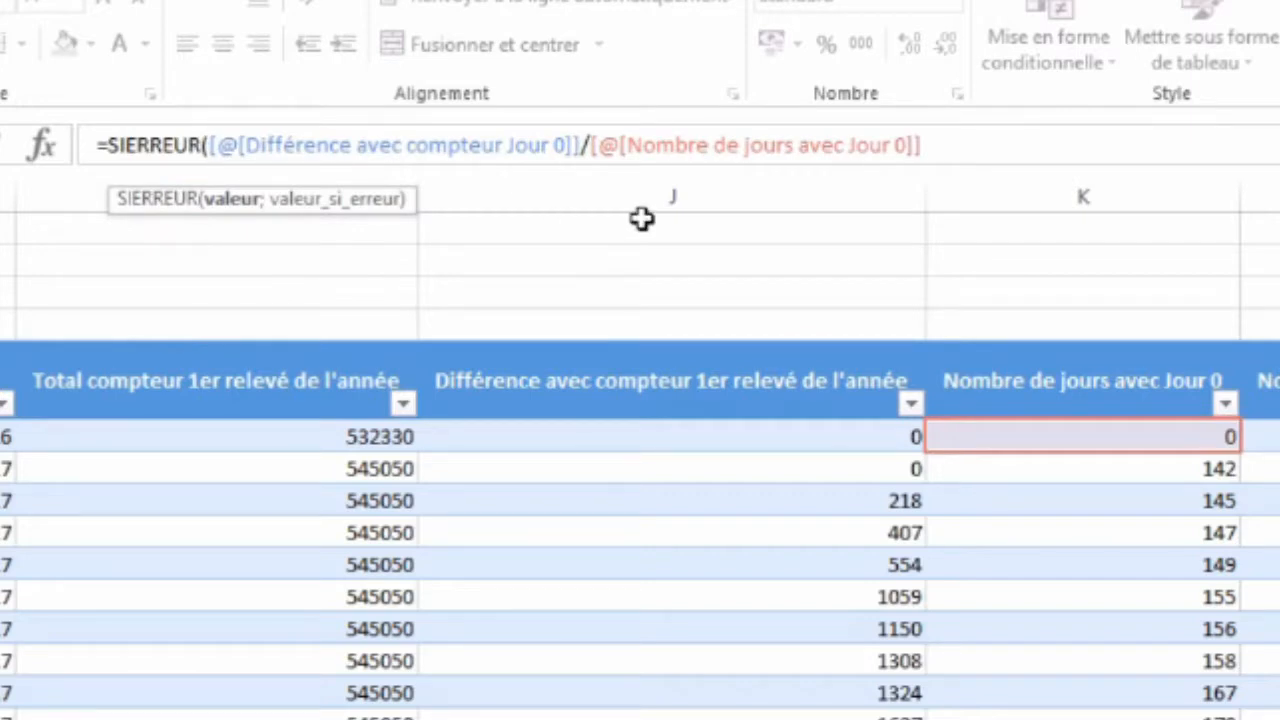
left_click(1002, 142)
type(";")
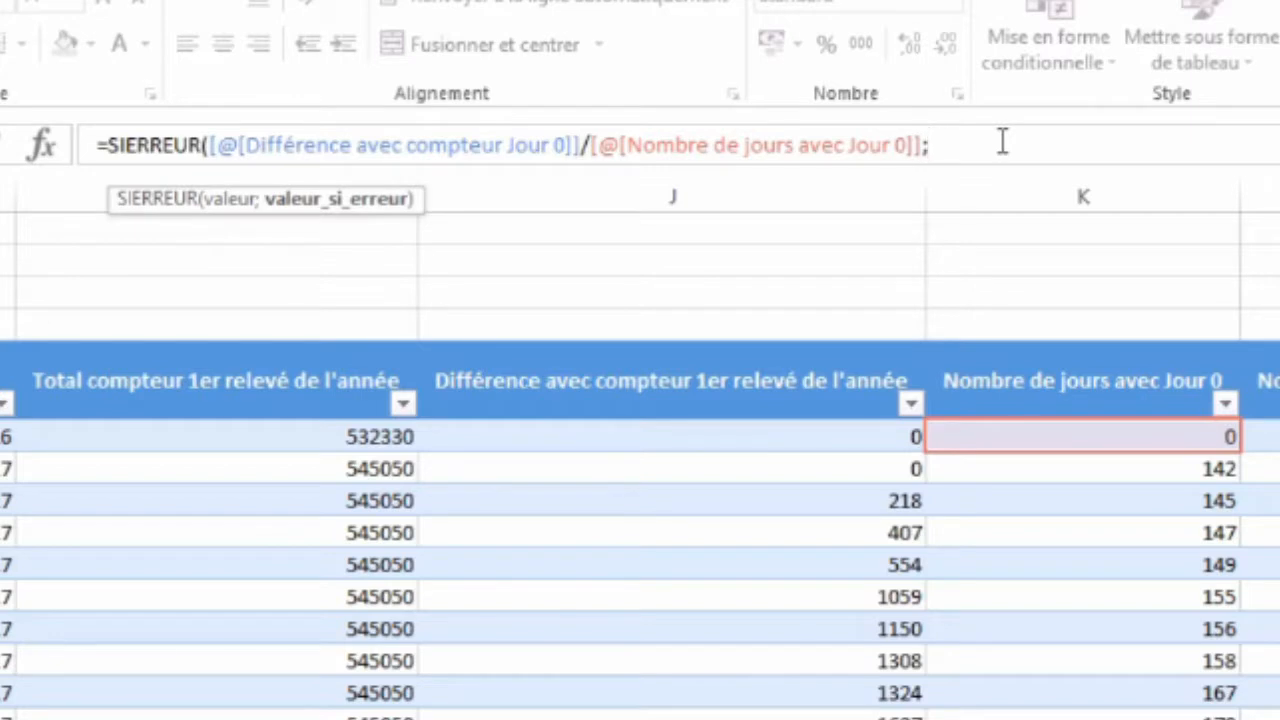
type("\"\")")
key("Return")
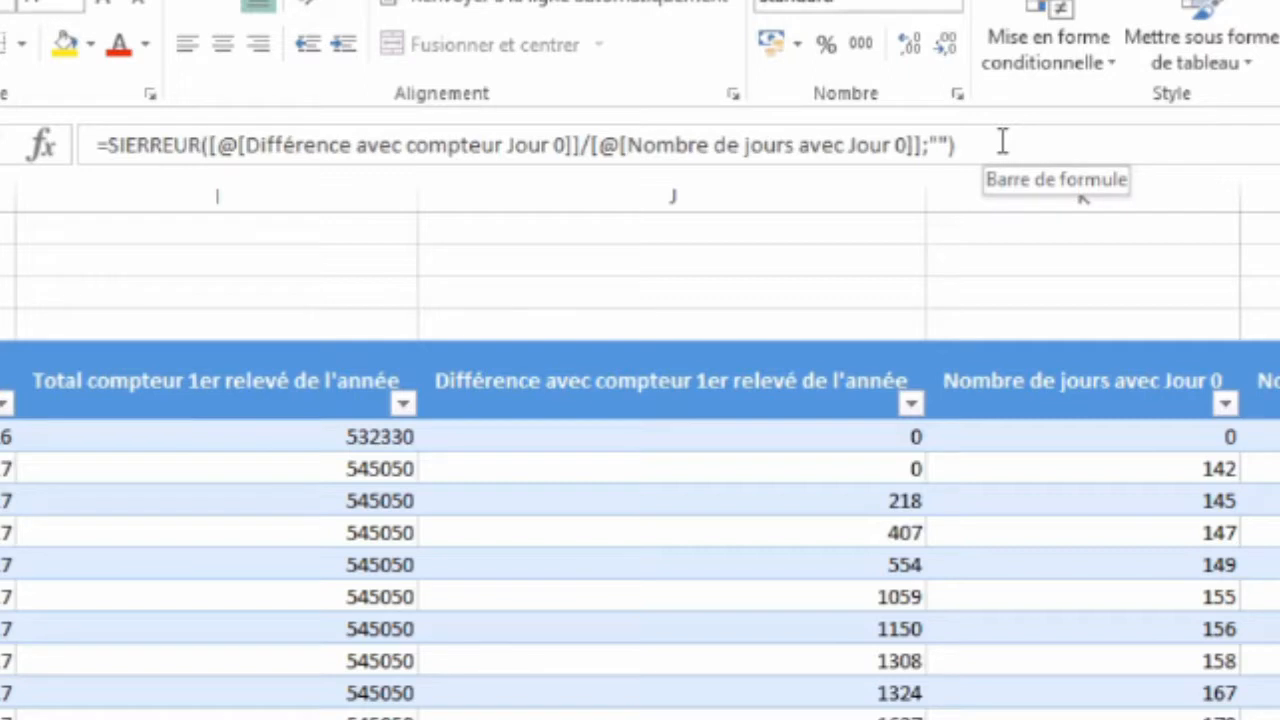
- Fill the 1er relevé : Moyenne consommation par jours column with =SIERREUR([@[Différence avec compteur 1er relevé de l''année]]/[@[Nombre de jours avec 1er relevé]];""), starting in N6
key("Up")
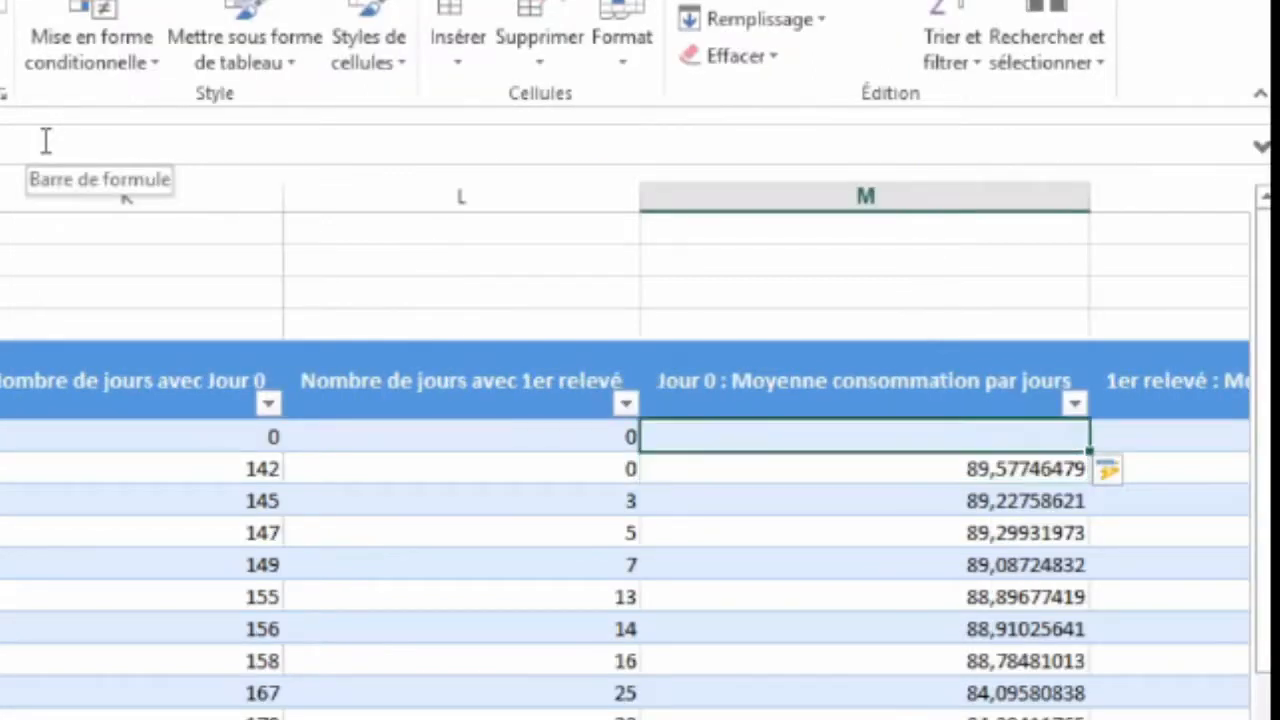
key("Right")
type("=")
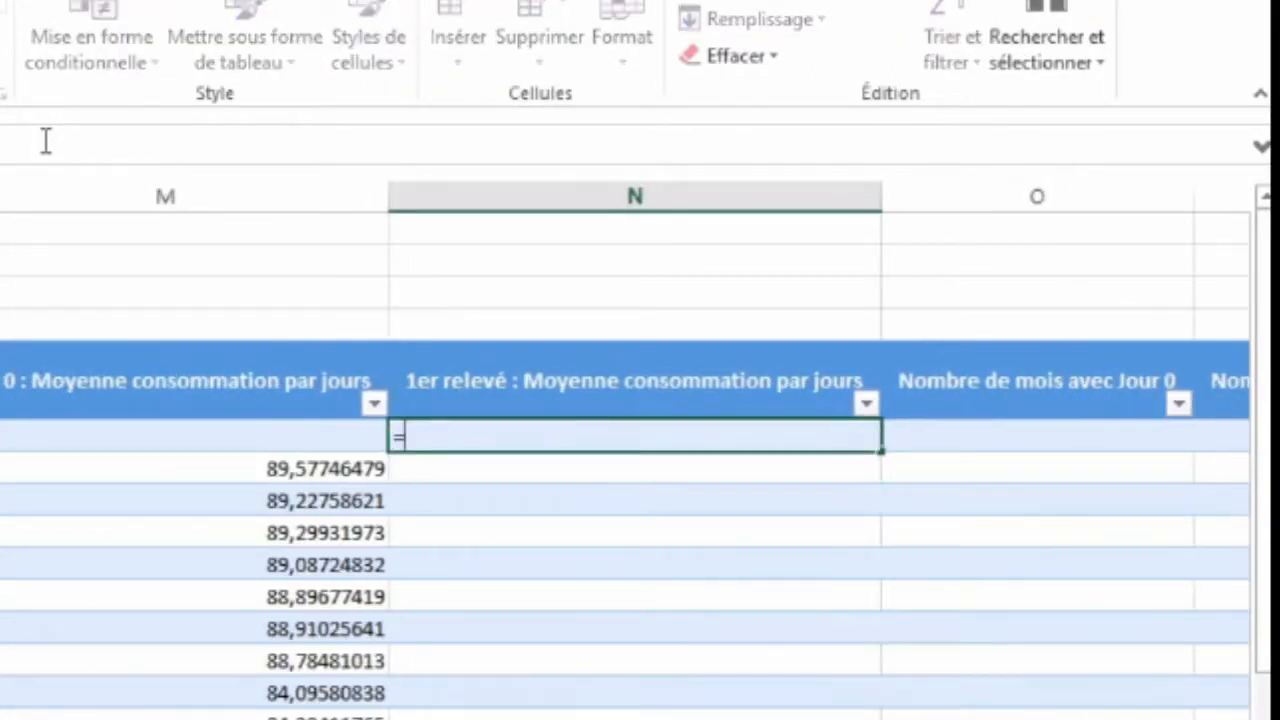
type("SIE")
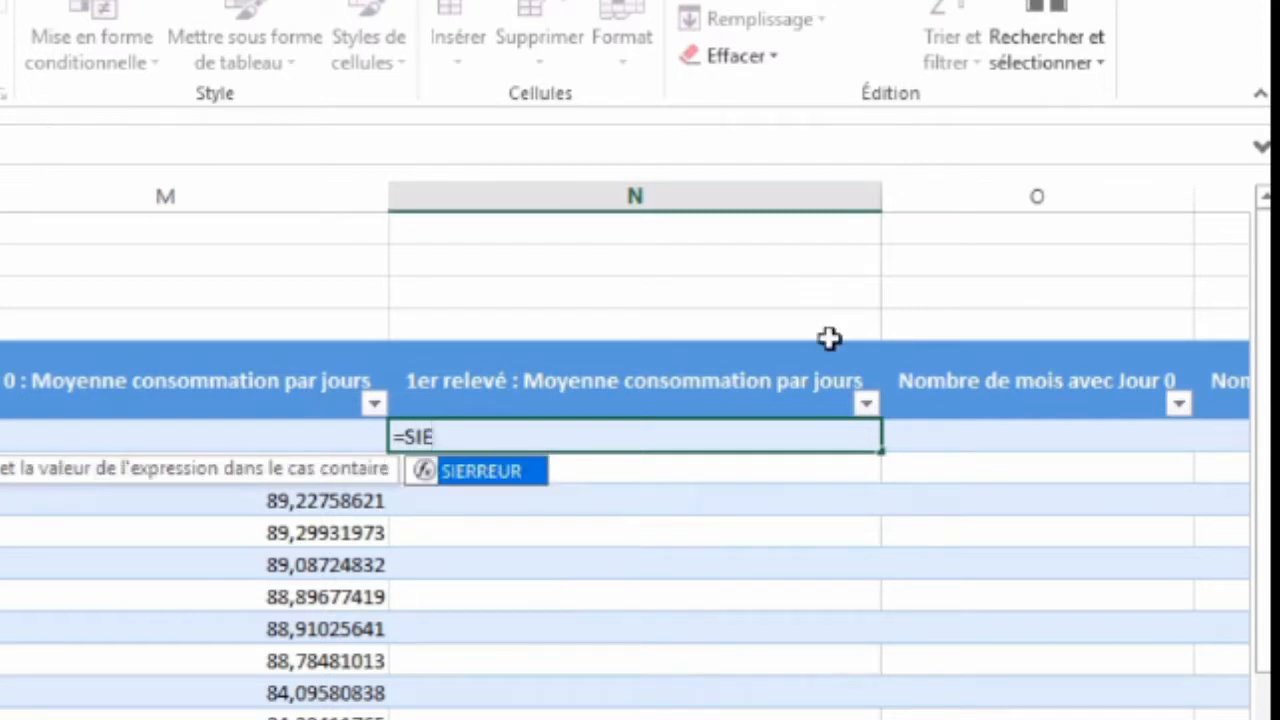
double_click(498, 480)
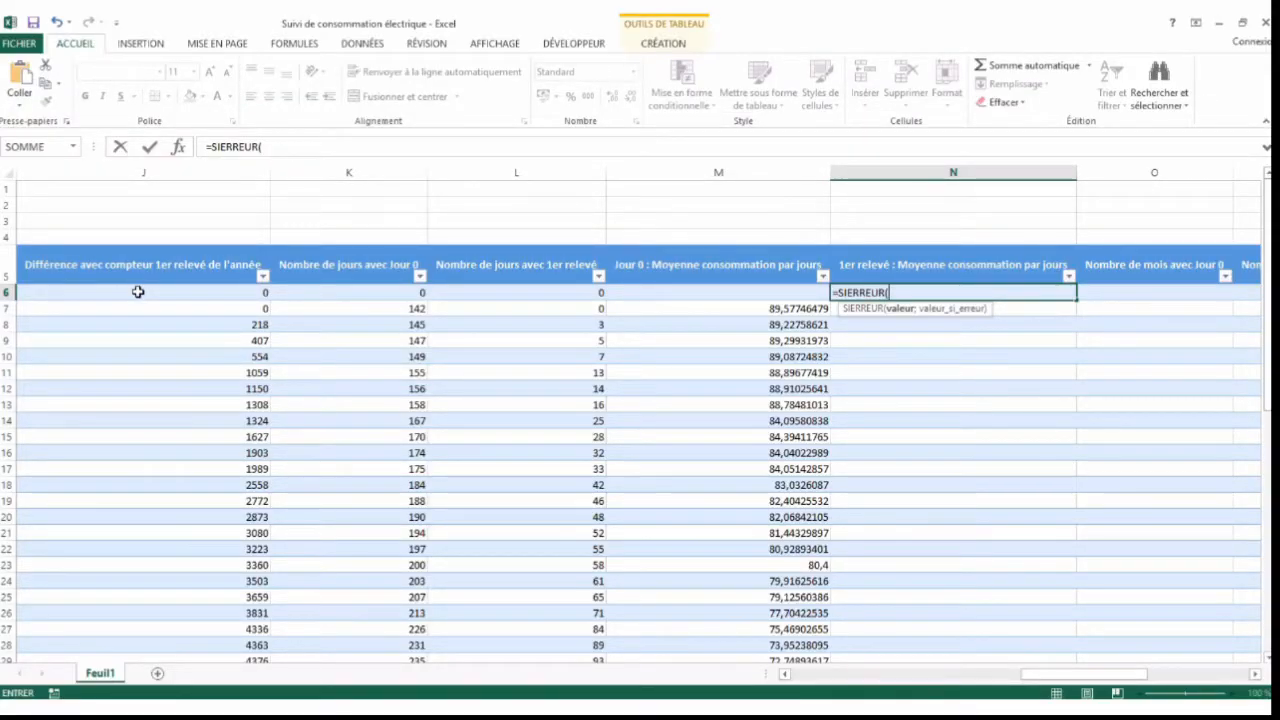
left_click(138, 291)
type("/")
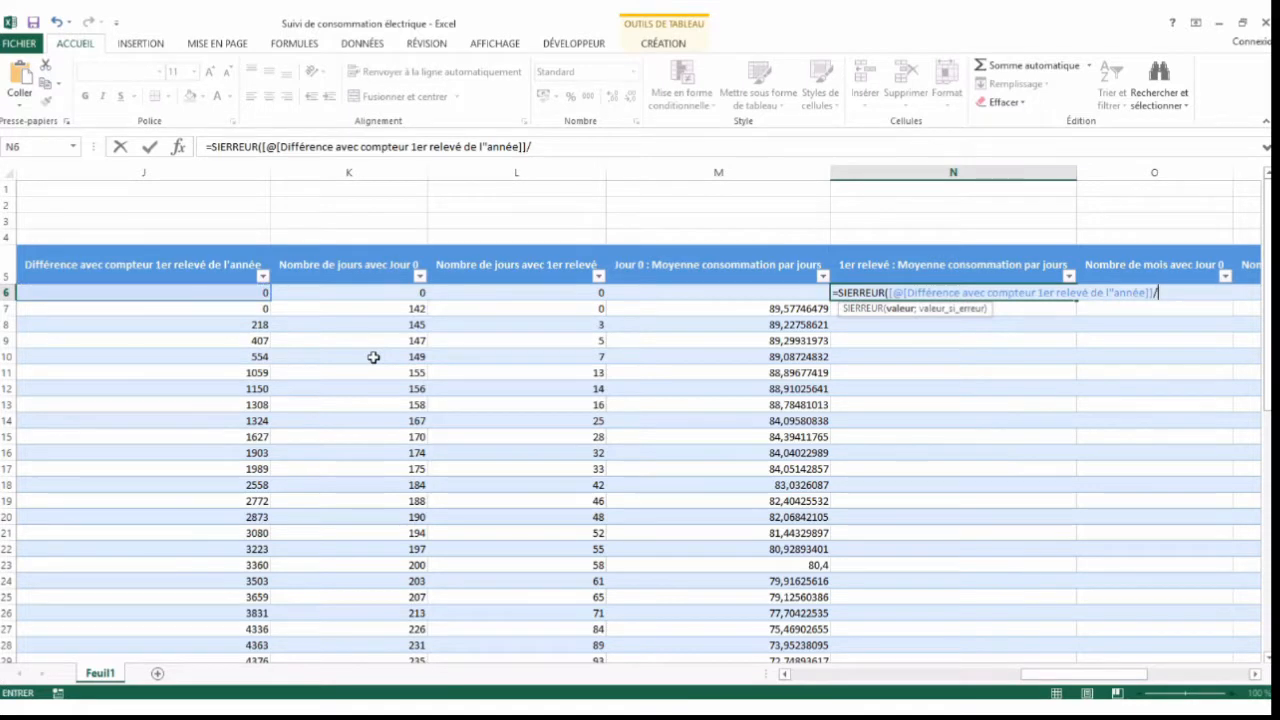
left_click(469, 292)
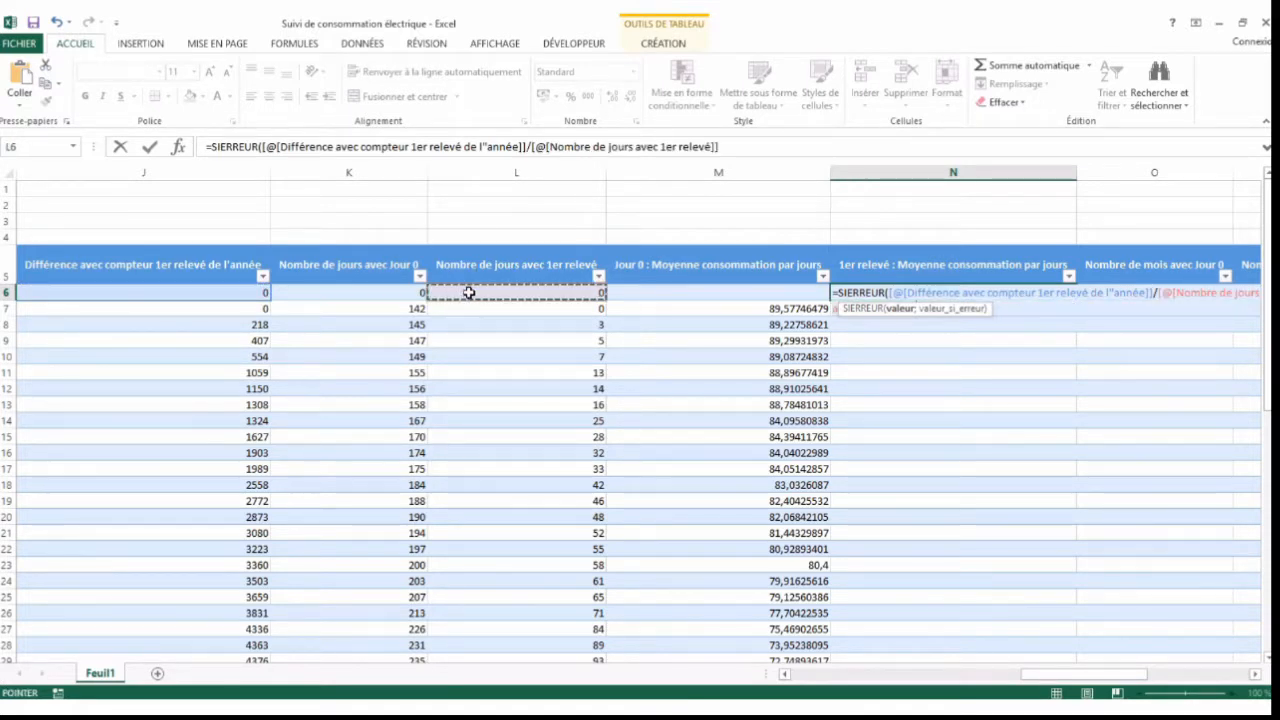
type(";")
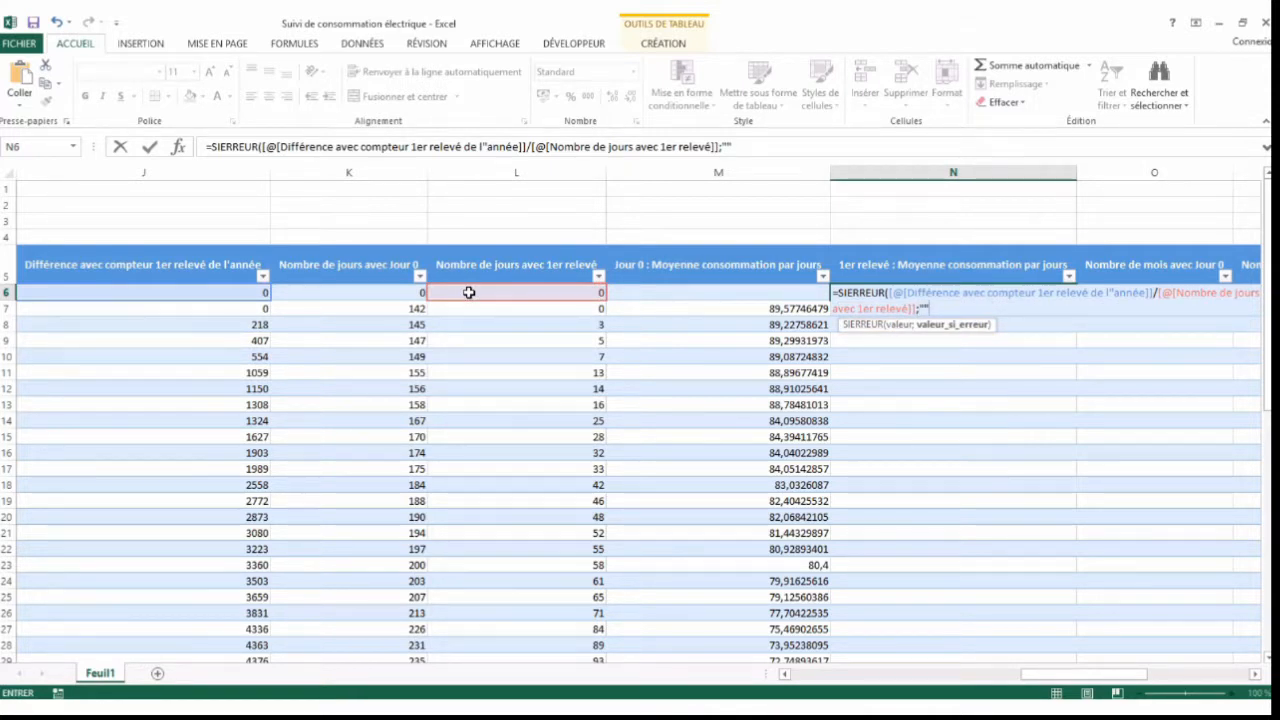
type("\"\")")
key("Return")
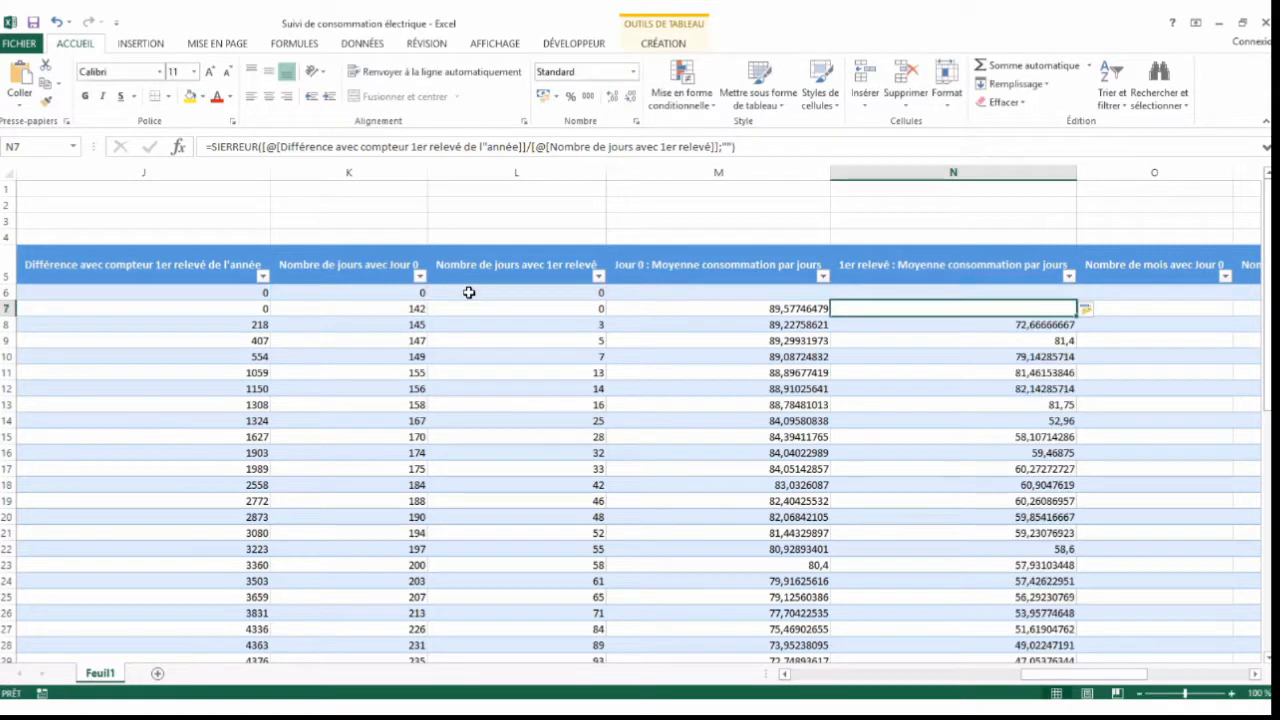
key("Down")
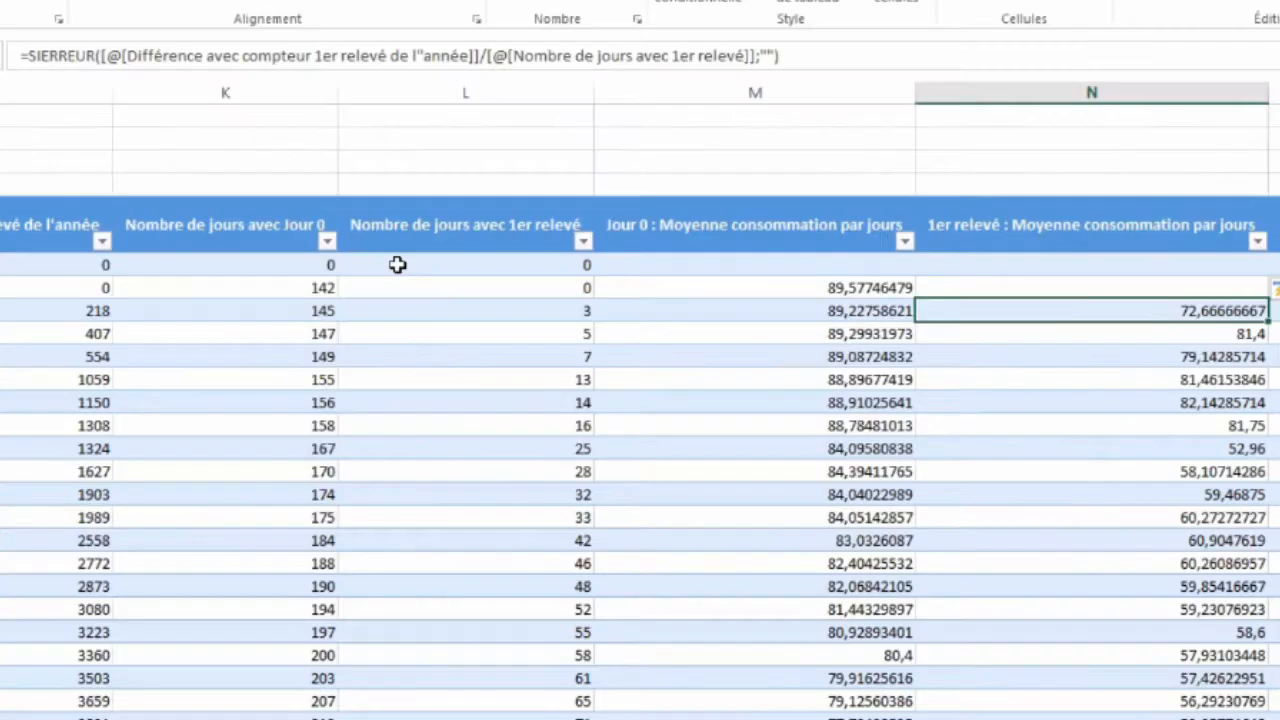
key("Down")
key("Up")
key("Up")
key("Up")
key("Right")
key("Right")
key("Left")
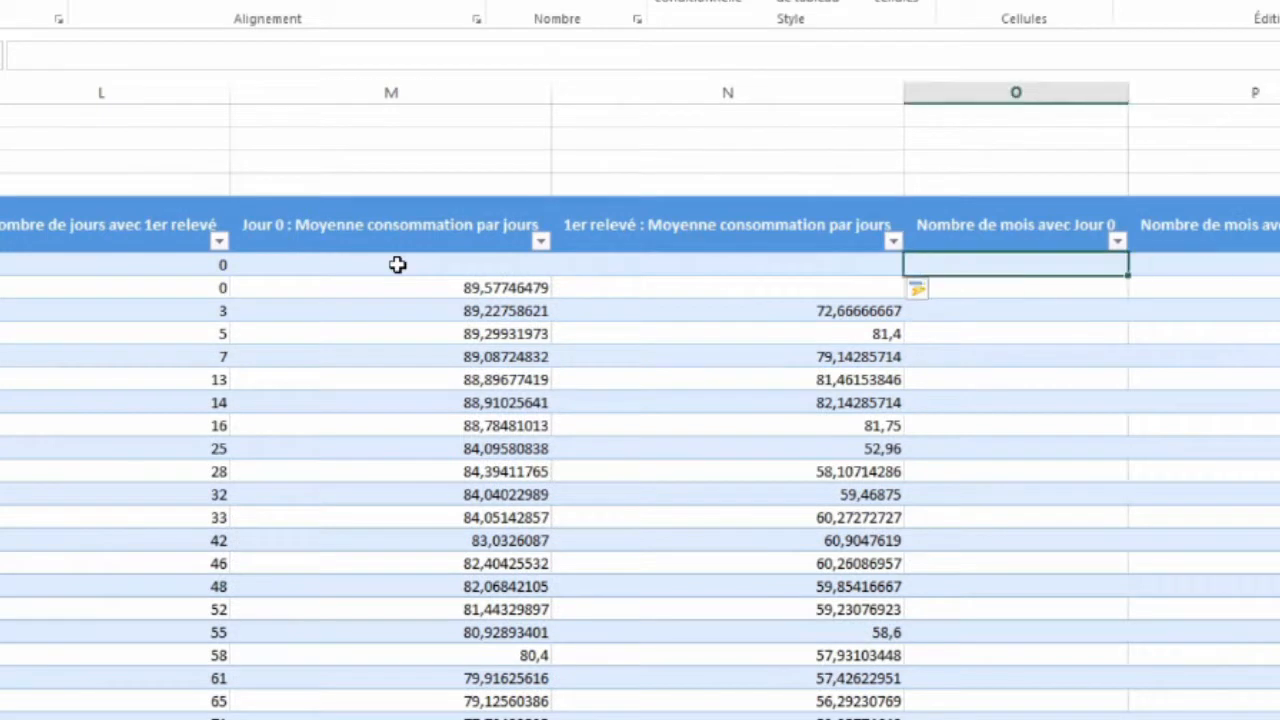
type("=DA")
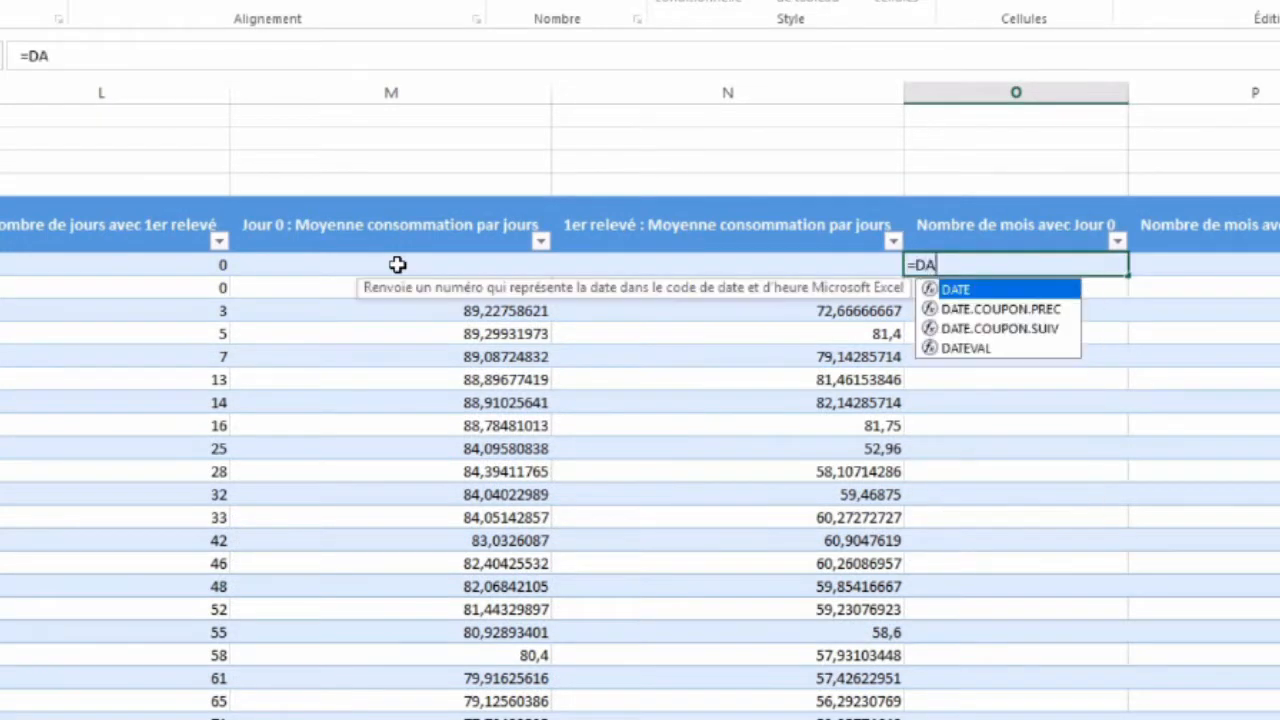
type("TEDIF")
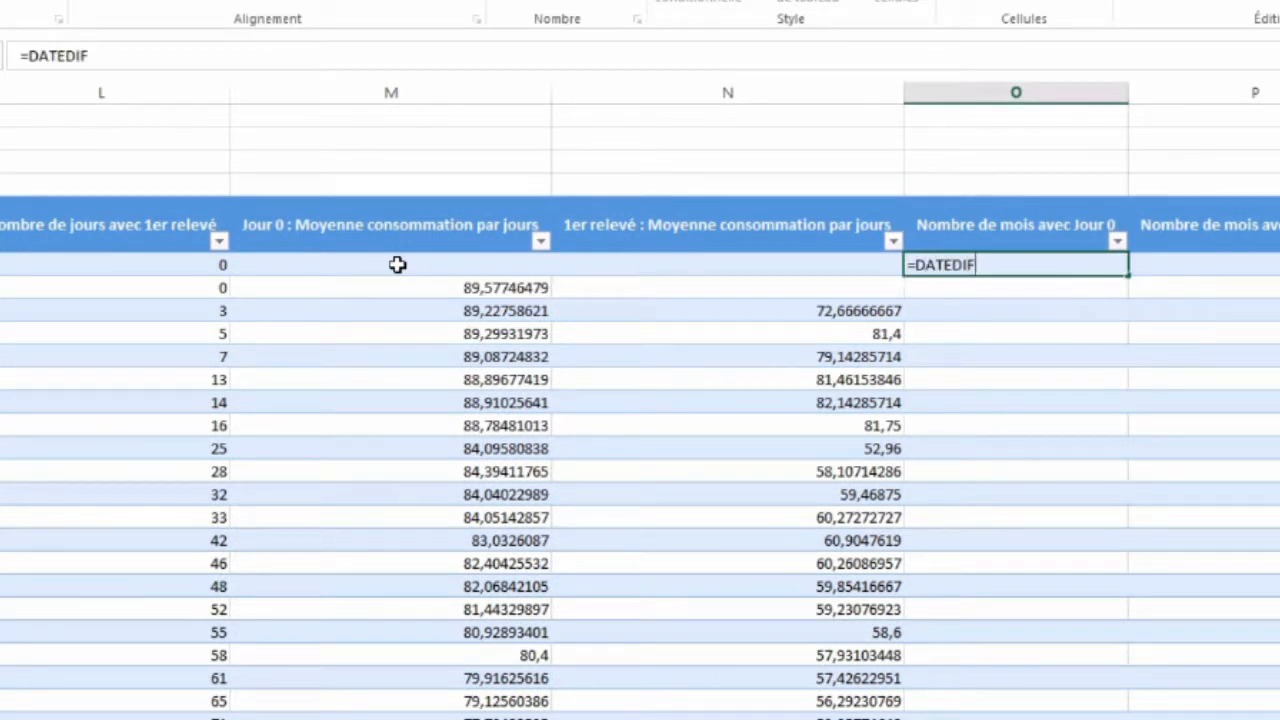
type("(")
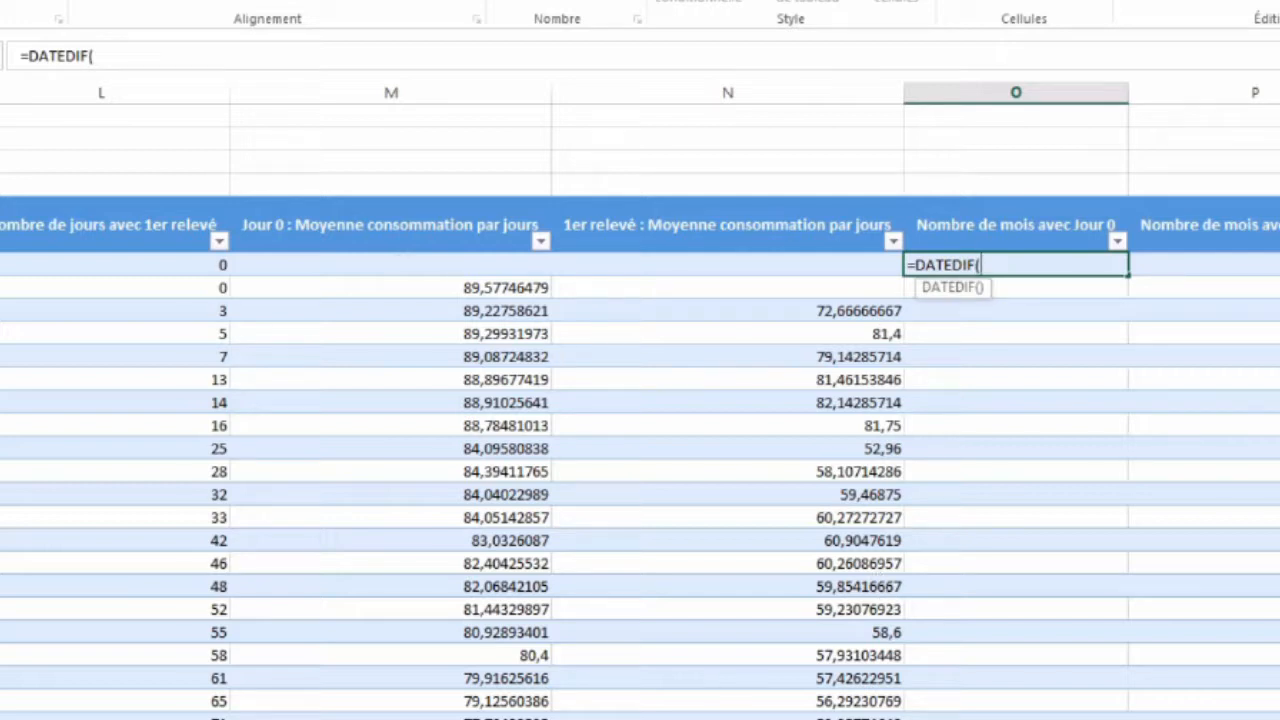
scroll(640, 400, "left", 10)
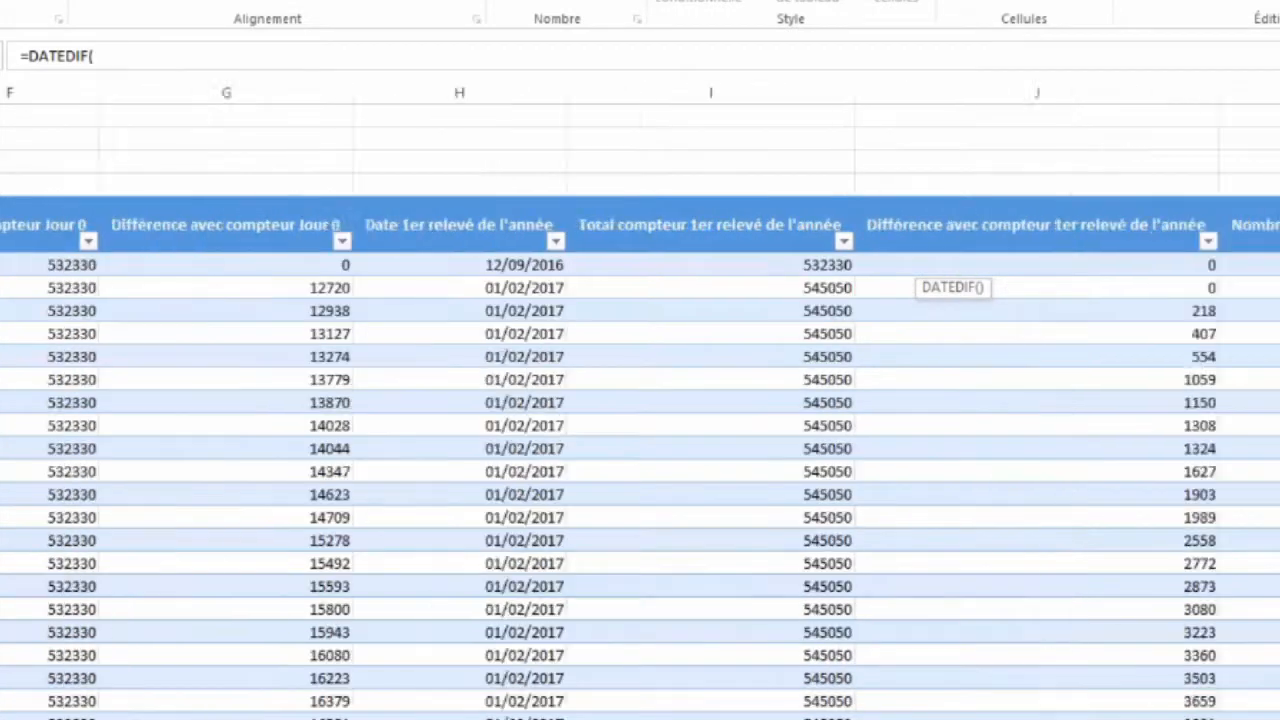
scroll(640, 400, "left", 2)
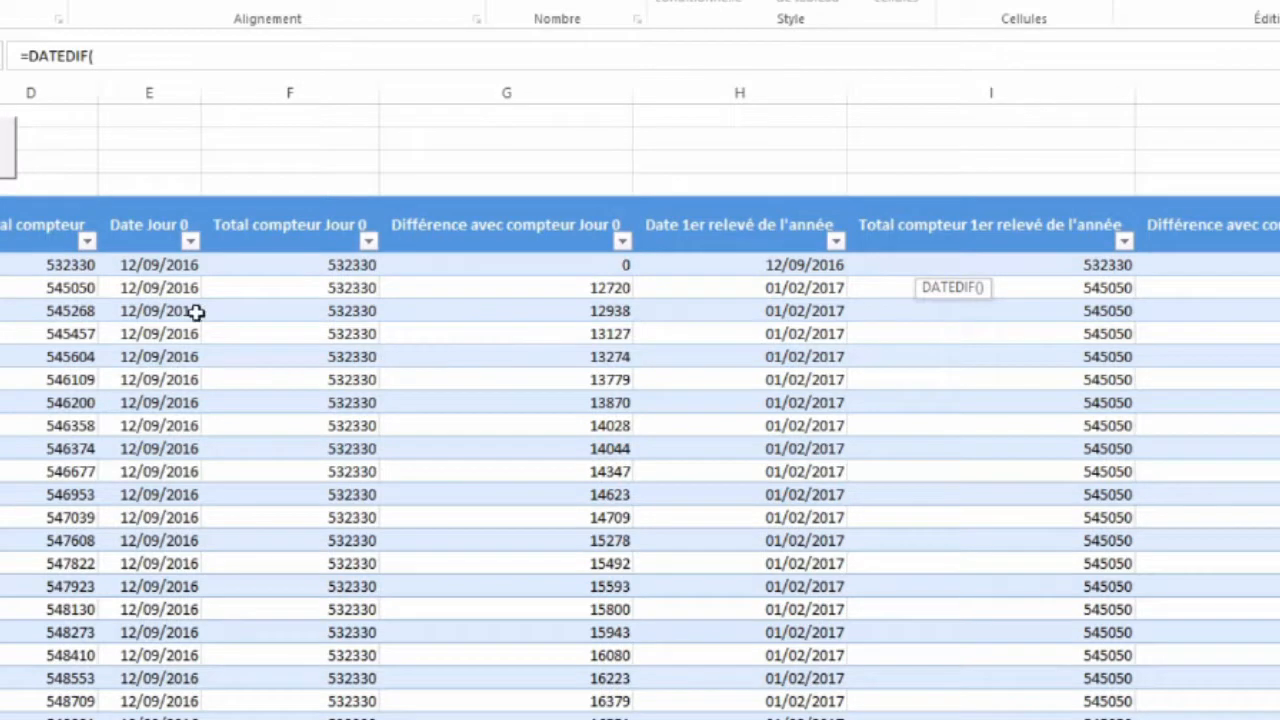
left_click(133, 263)
type(";")
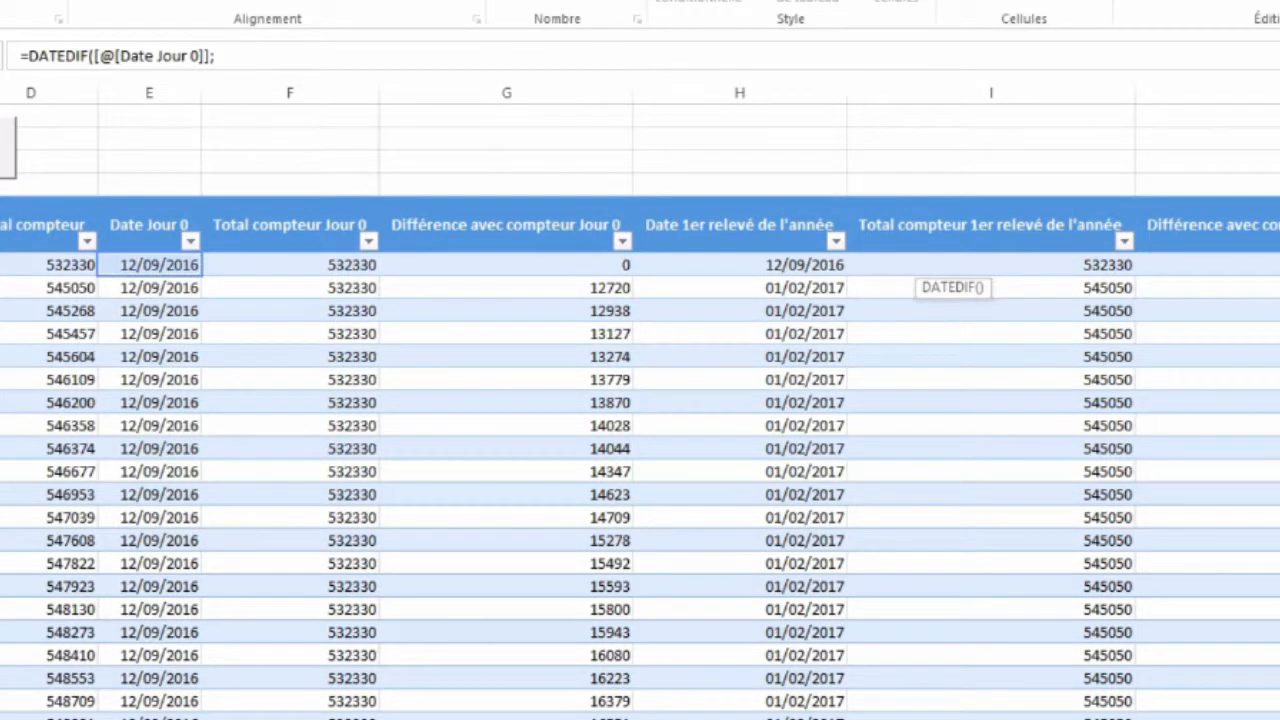
scroll(640, 400, "left", 1)
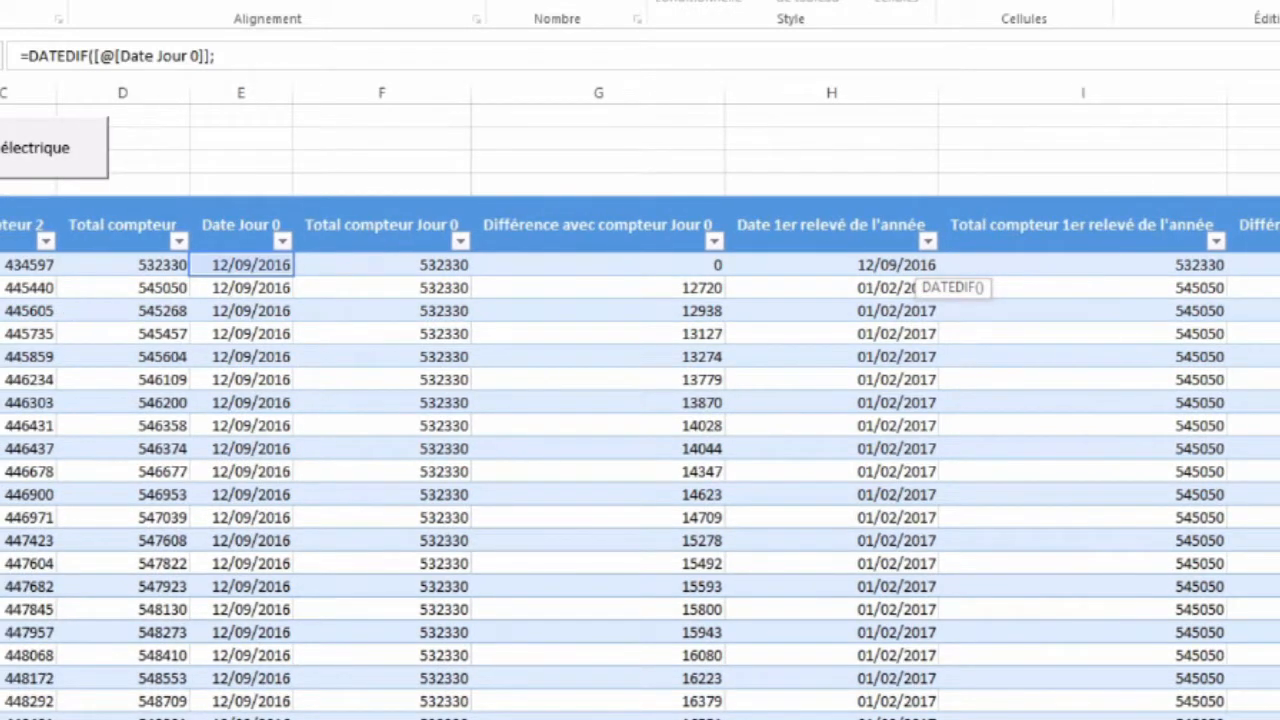
left_click(55, 265)
type(";\"m")
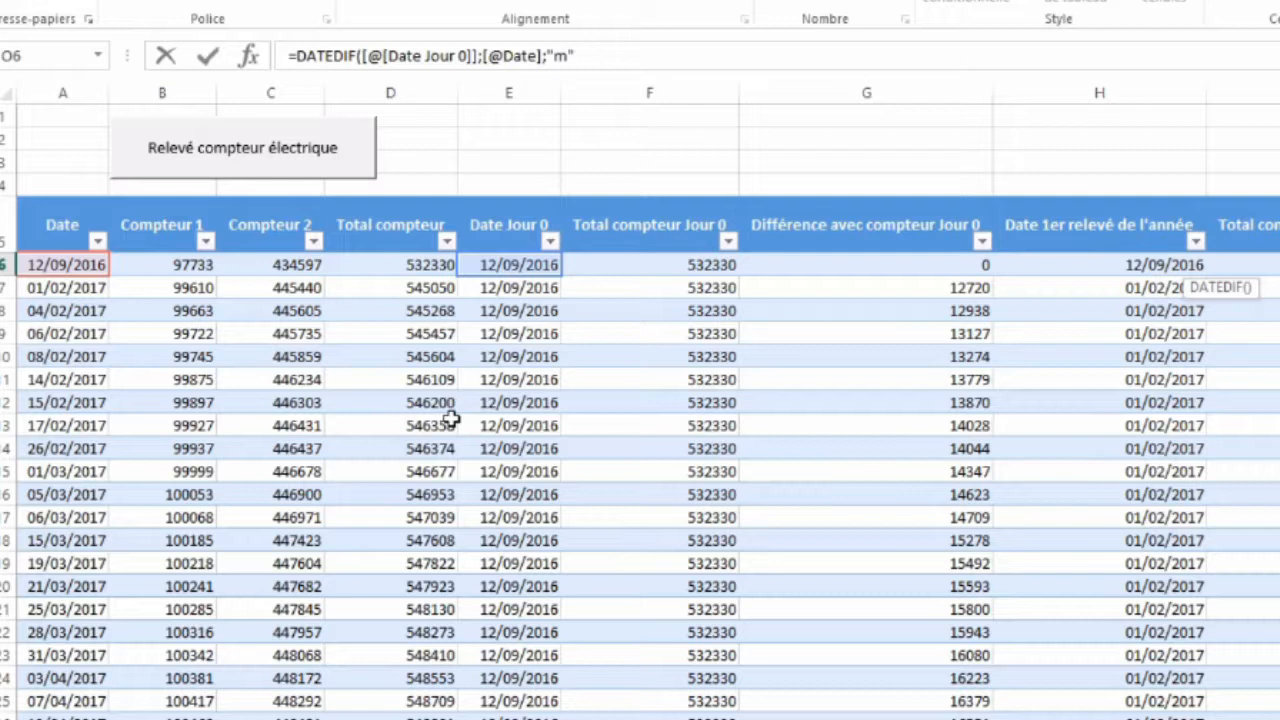
key("Return")
key("Up")
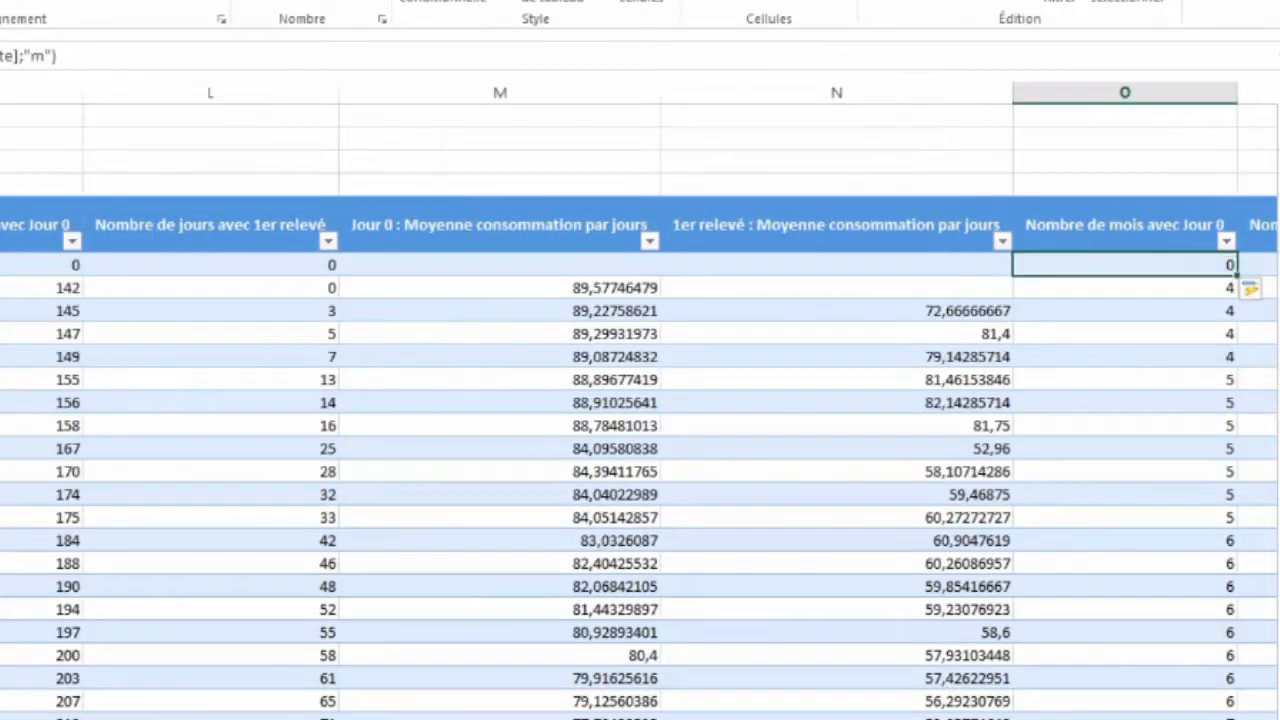
key("Right")
key("Right")
key("Left")
type("=")
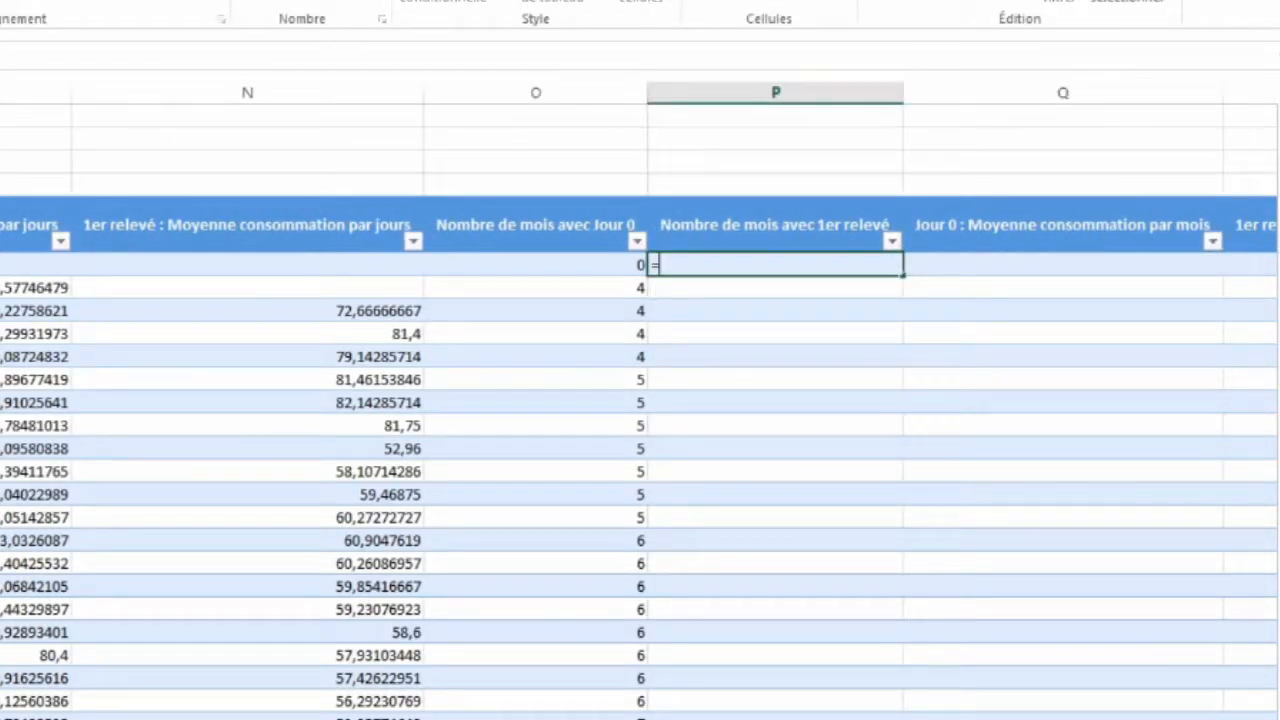
type("DATE")
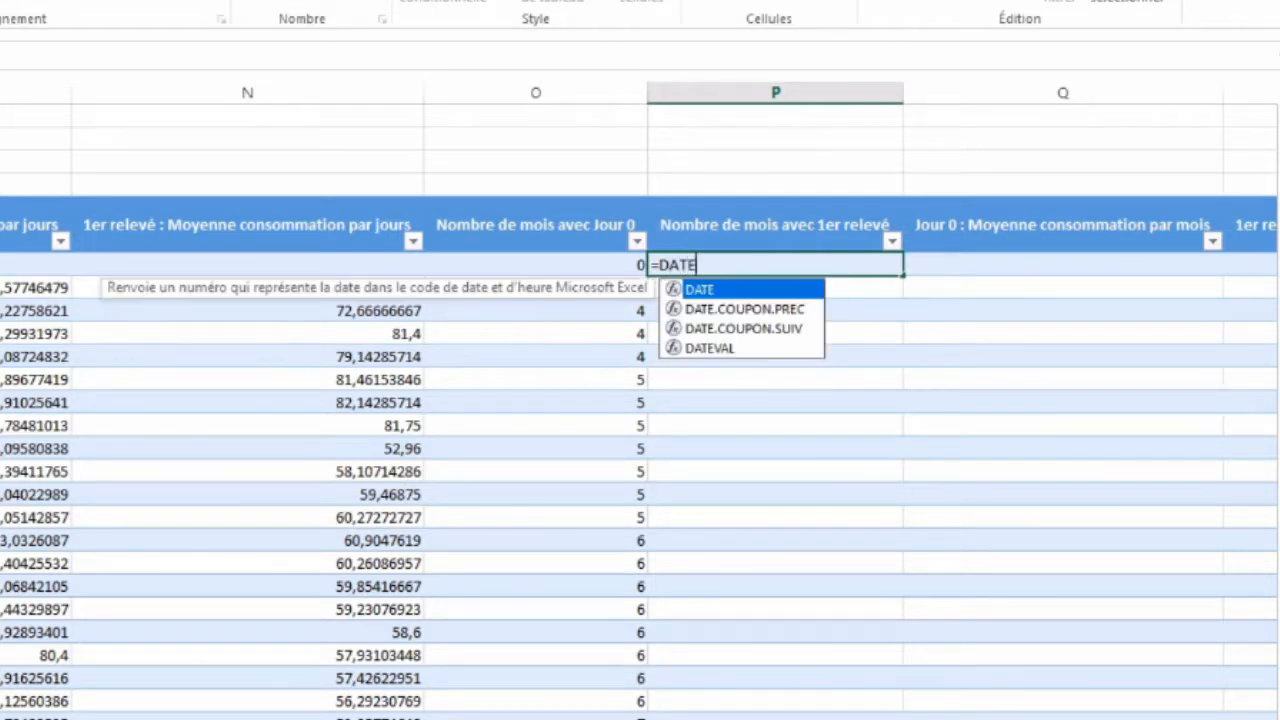
type("DIF(")
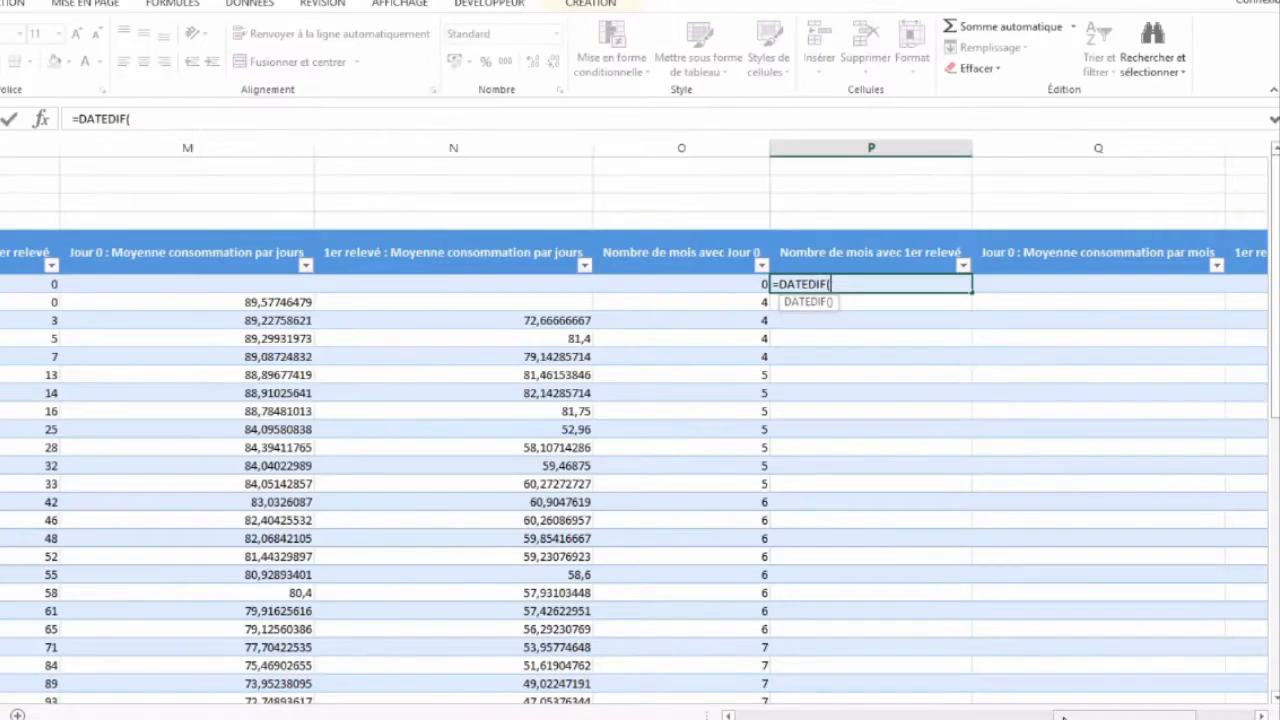
left_click_drag(1050, 717, 895, 718)
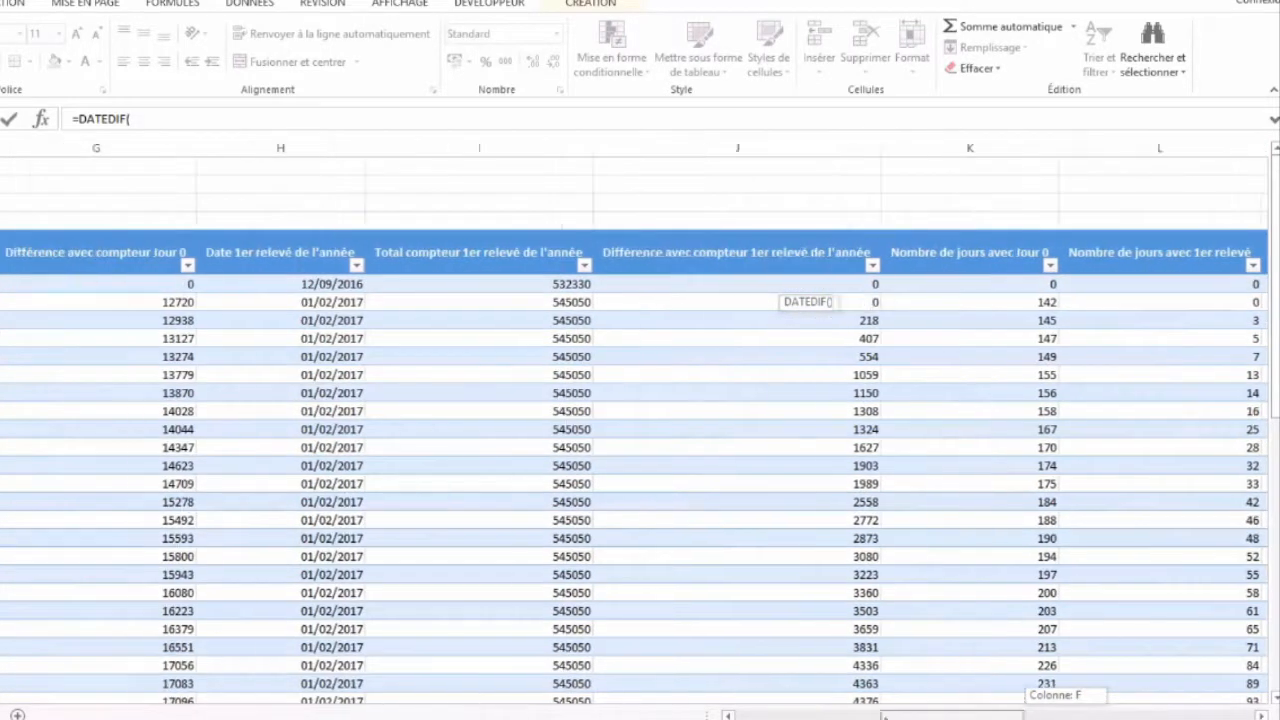
left_click(243, 284)
type(";")
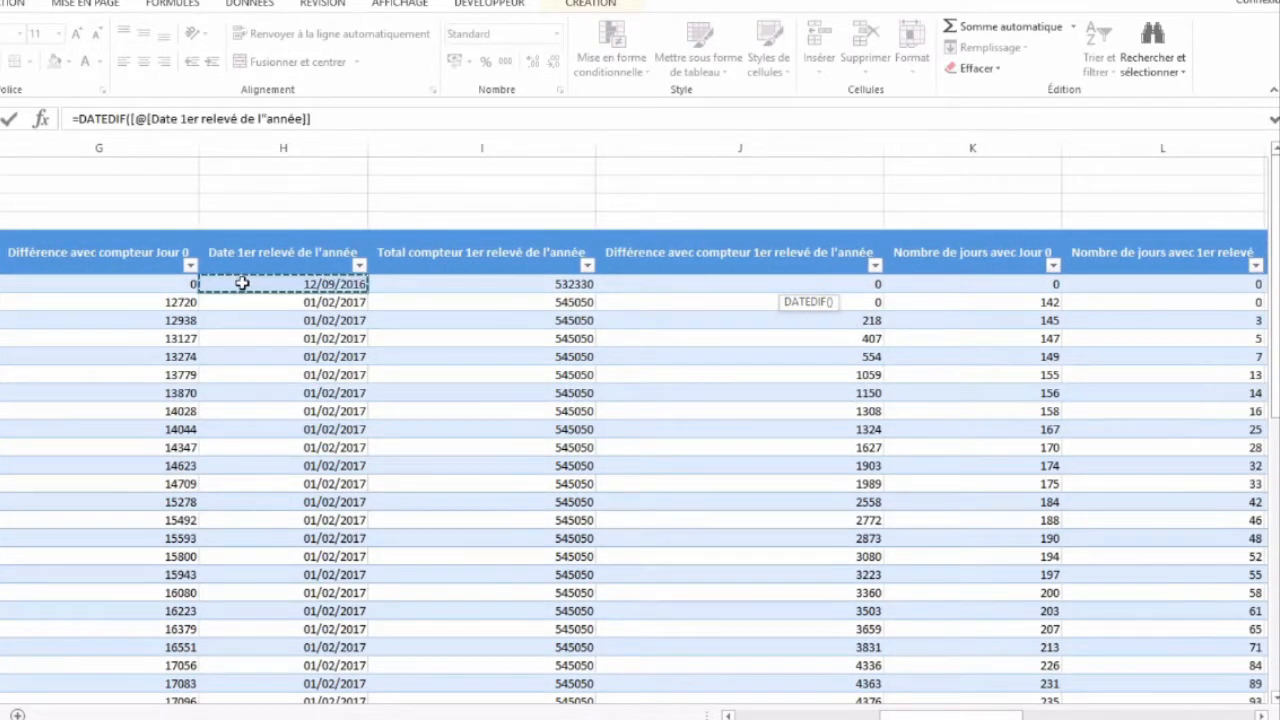
left_click_drag(1045, 716, 912, 710)
left_click(37, 285)
type(";\"m\"")
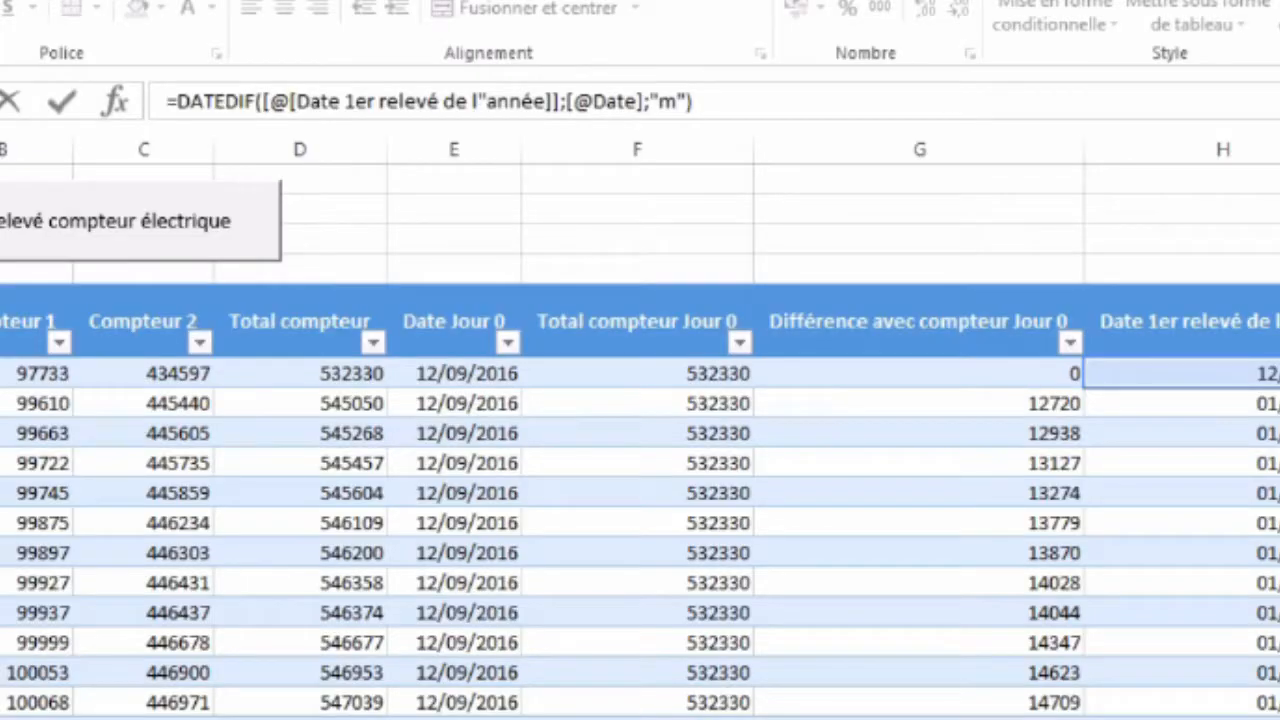
key("Return")
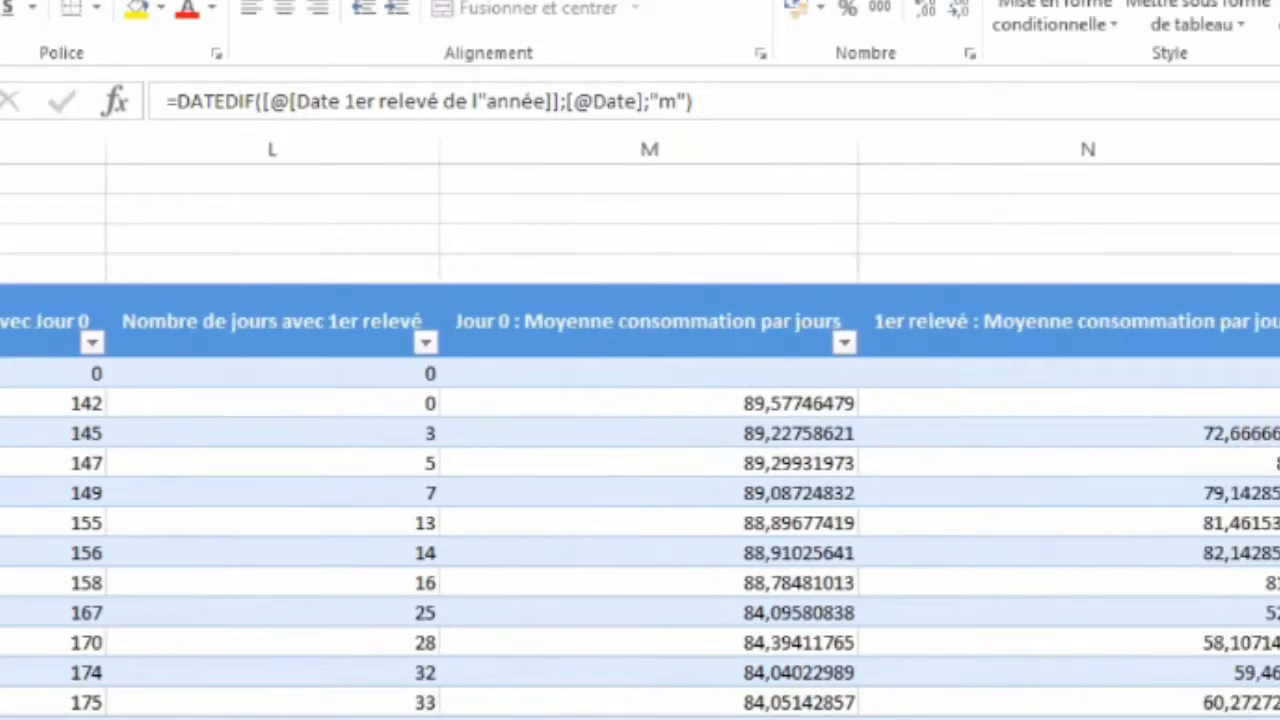
- Fill the Jour 0 : Moyenne consommation par mois column with =SIERREUR([@[Différence avec compteur Jour 0]]/[@[Nombre de mois avec Jour 0]];""), starting in Q6
key("Up")
key("Right")
key("Right")
key("Left")
type("=")
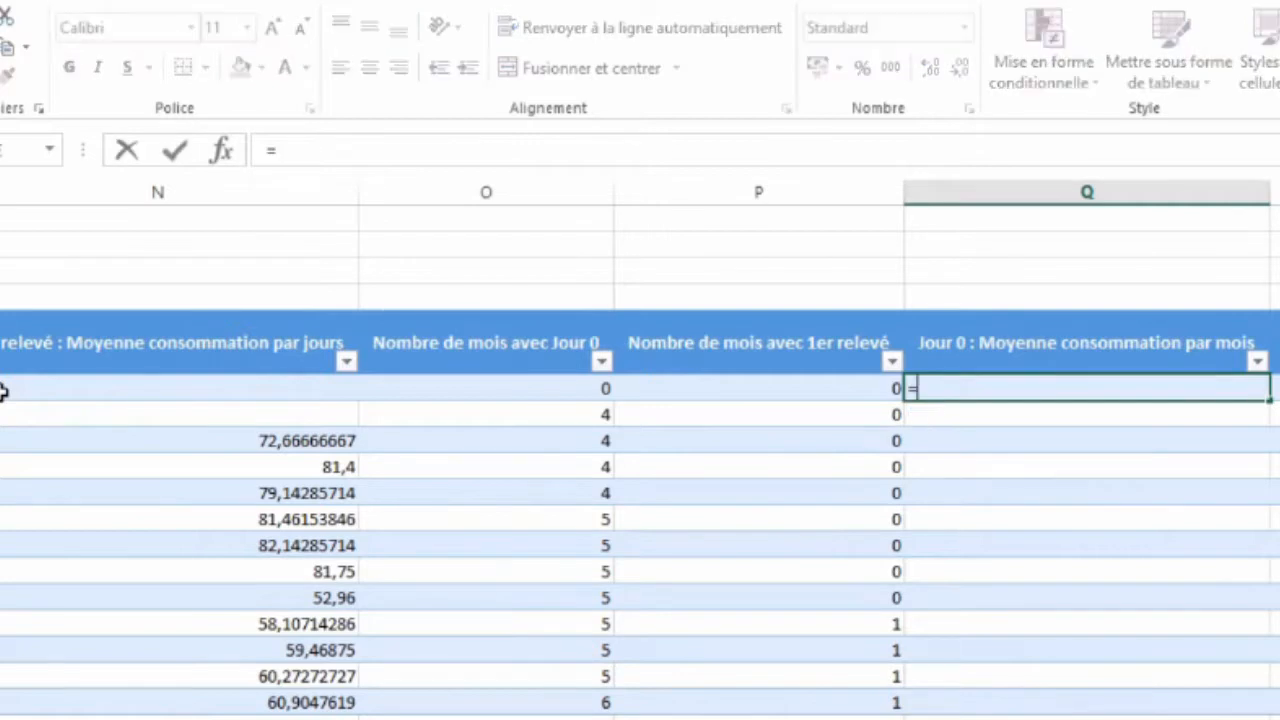
type("SIERR")
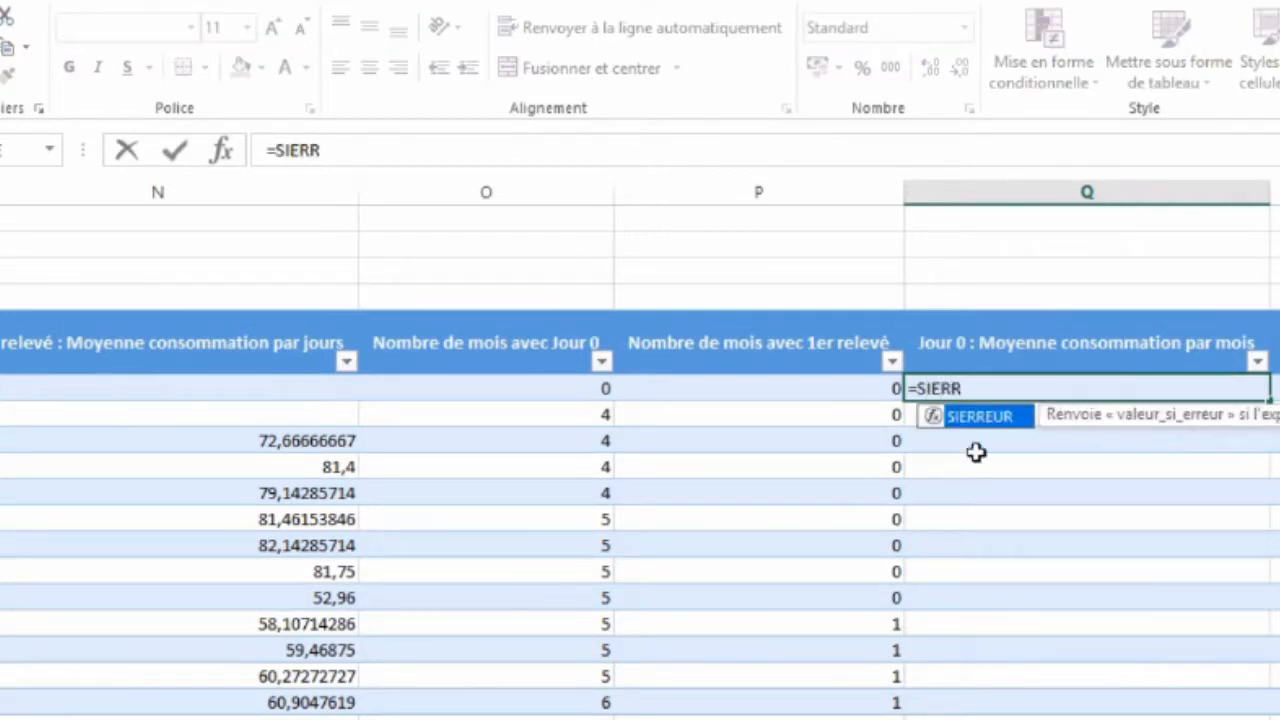
double_click(988, 428)
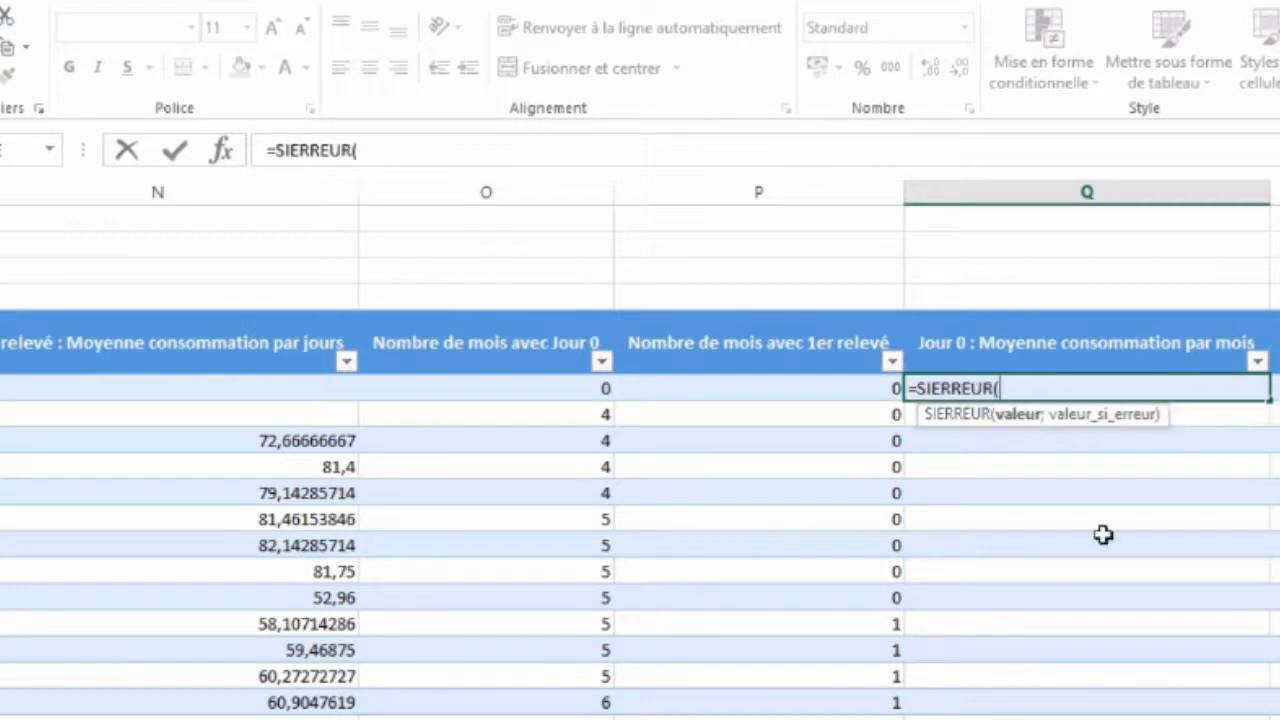
scroll(858, 602, "left", 5)
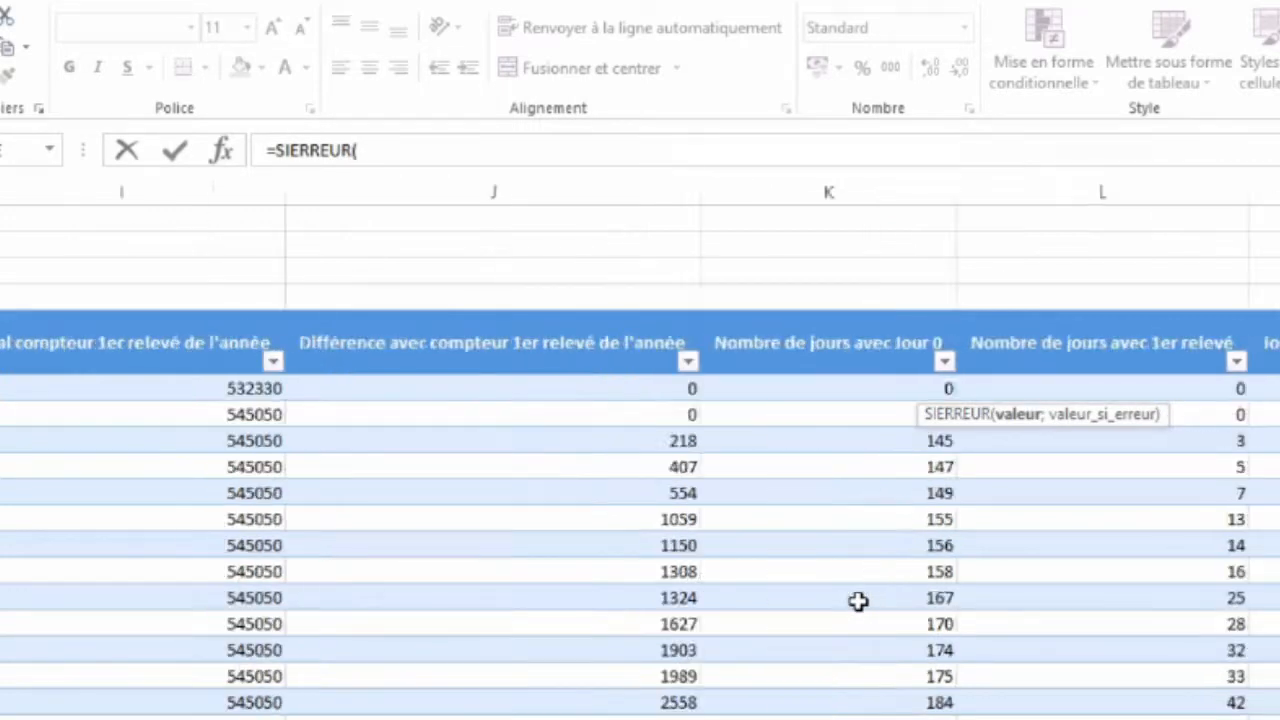
scroll(859, 602, "right", 4)
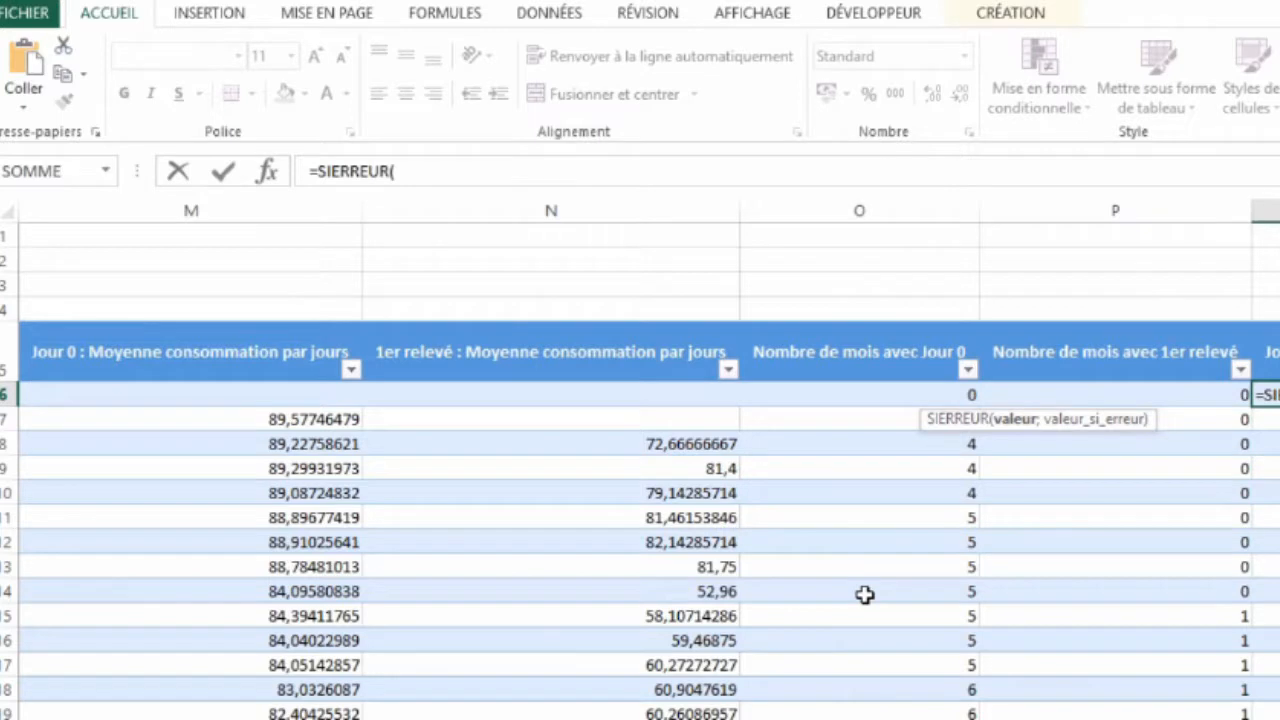
scroll(865, 594, "left", 6)
scroll(865, 594, "left", 1)
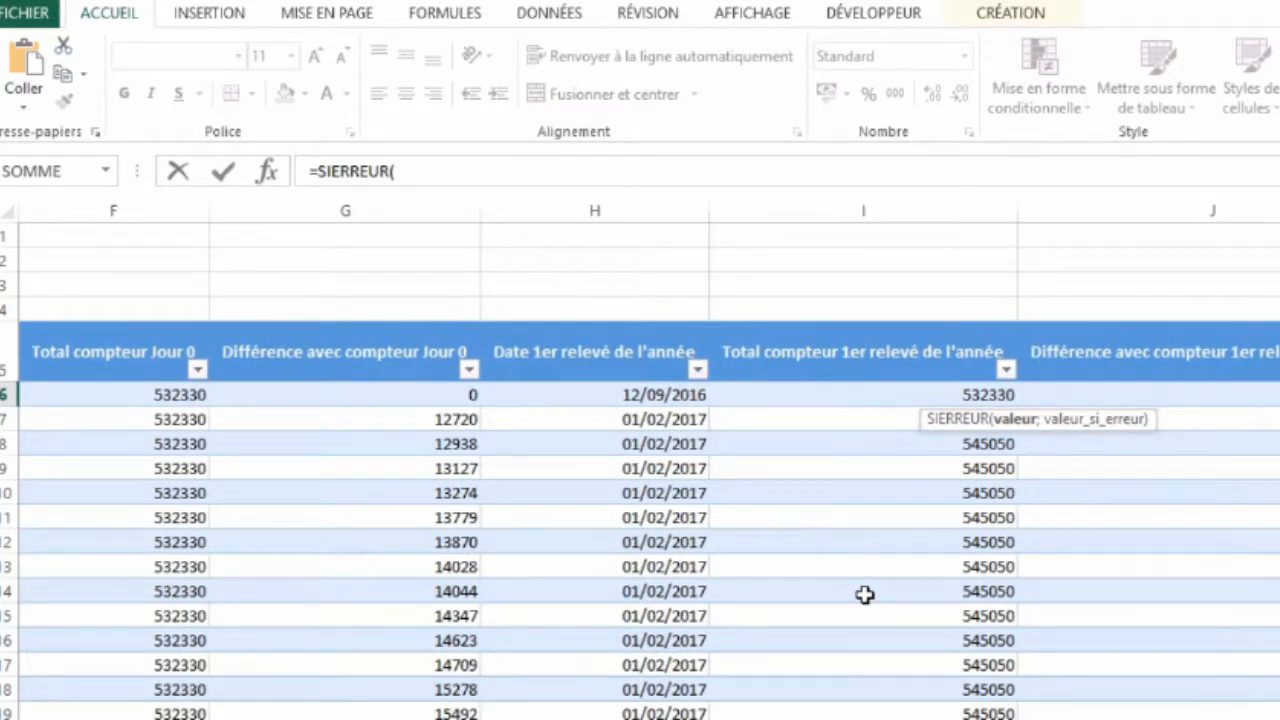
left_click(335, 398)
type("/")
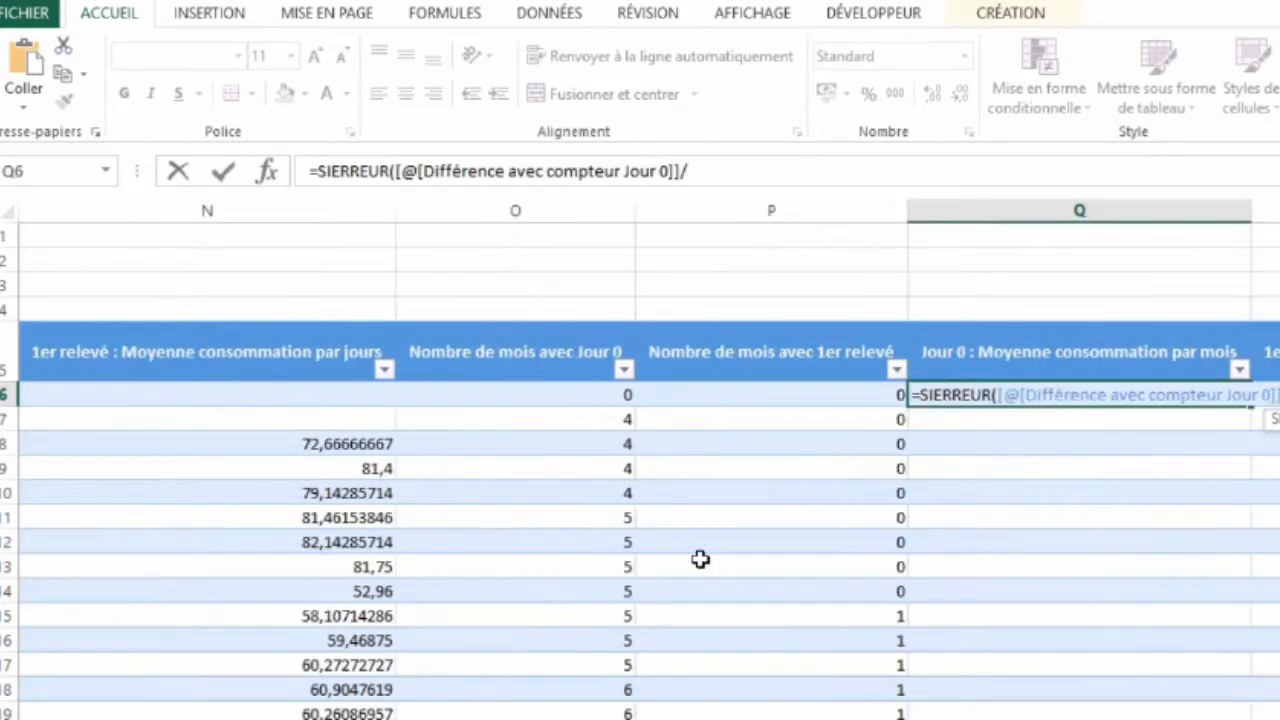
left_click(533, 401)
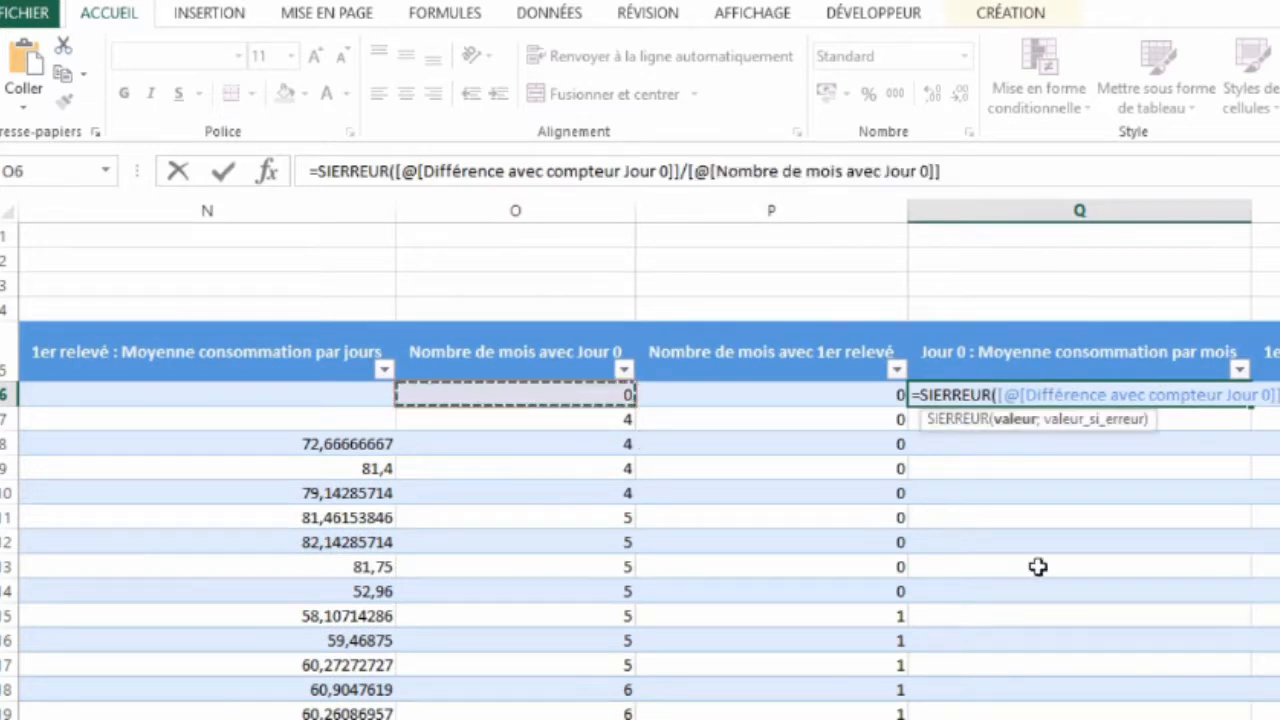
type(";")
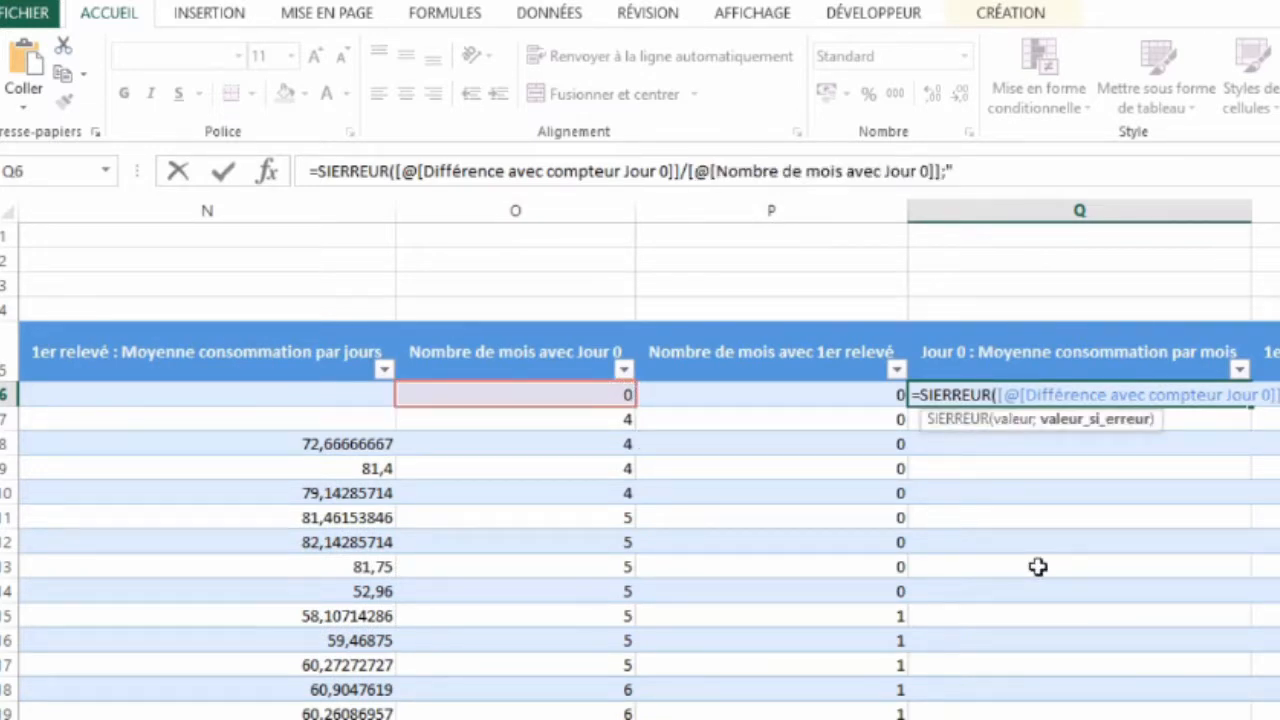
type("\"\")")
key("Return")
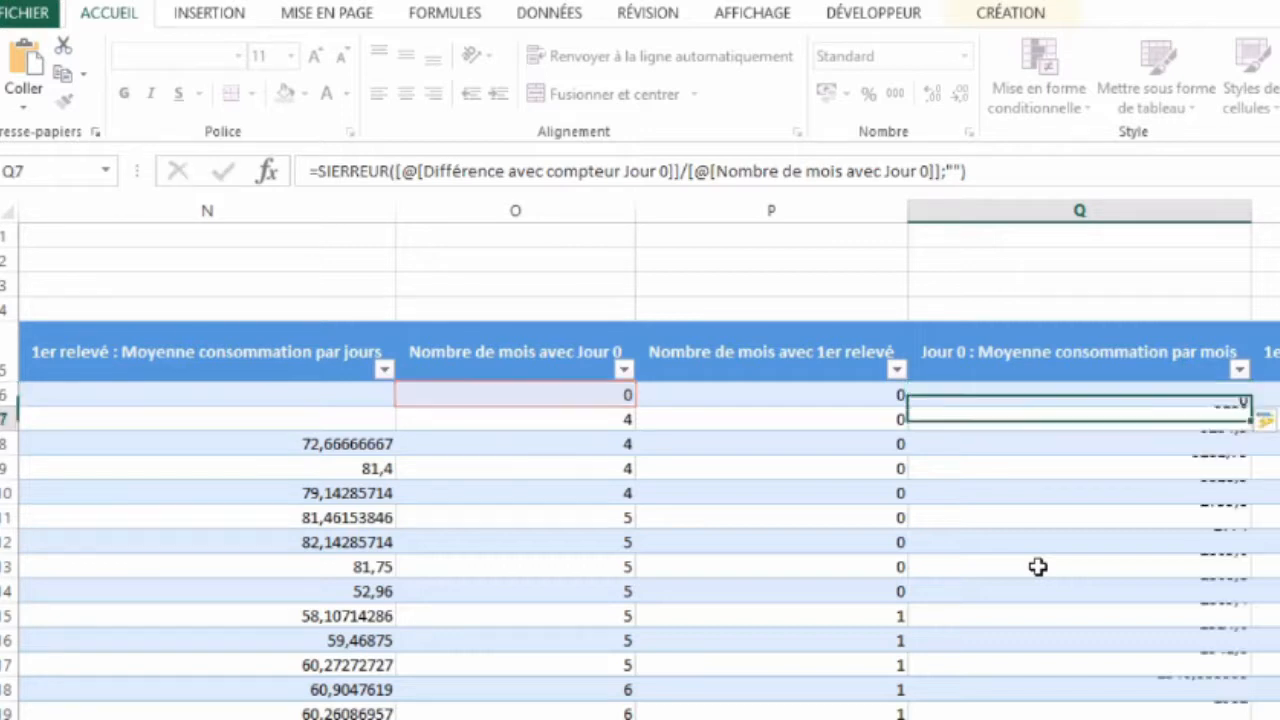
- Fill the 1er relevé : Moyenne consommation par mois column with =SIERREUR([@[Différence avec compteur 1er relevé de l''année]]/[@[Nombre de mois avec 1er relevé]];""), starting in R6
key("Up")
key("Right")
type("=SIERR")
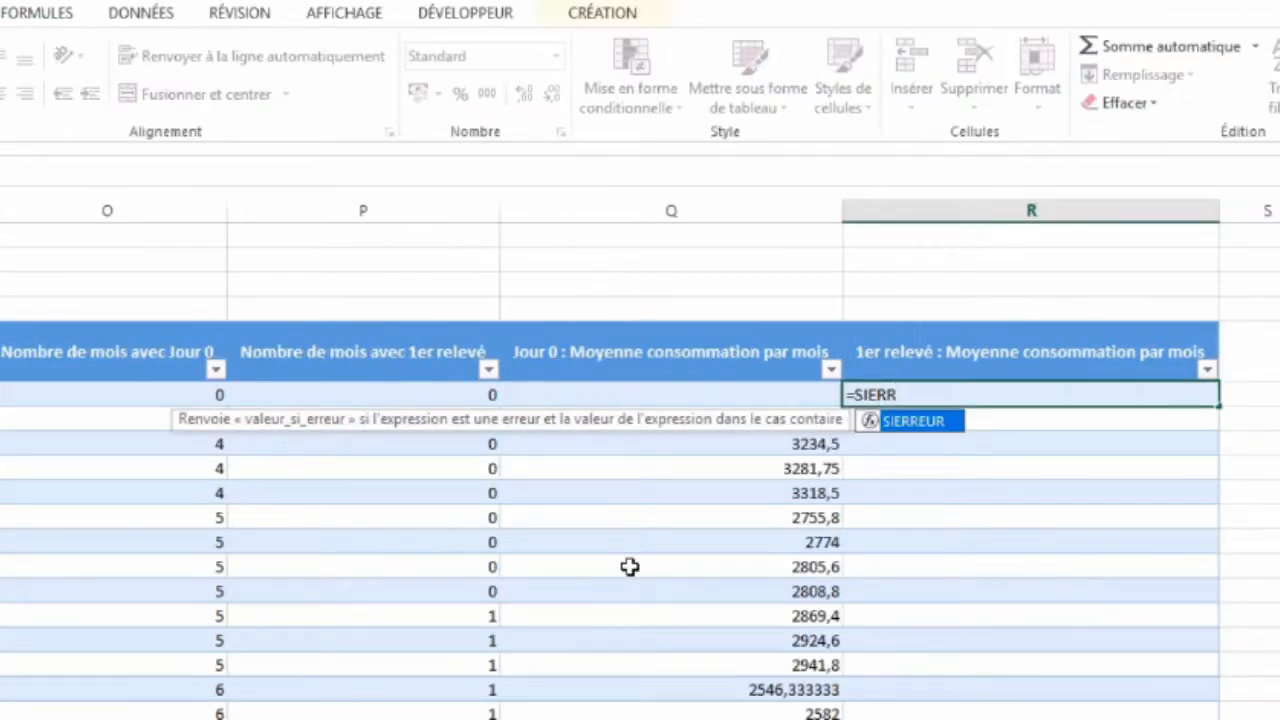
double_click(937, 422)
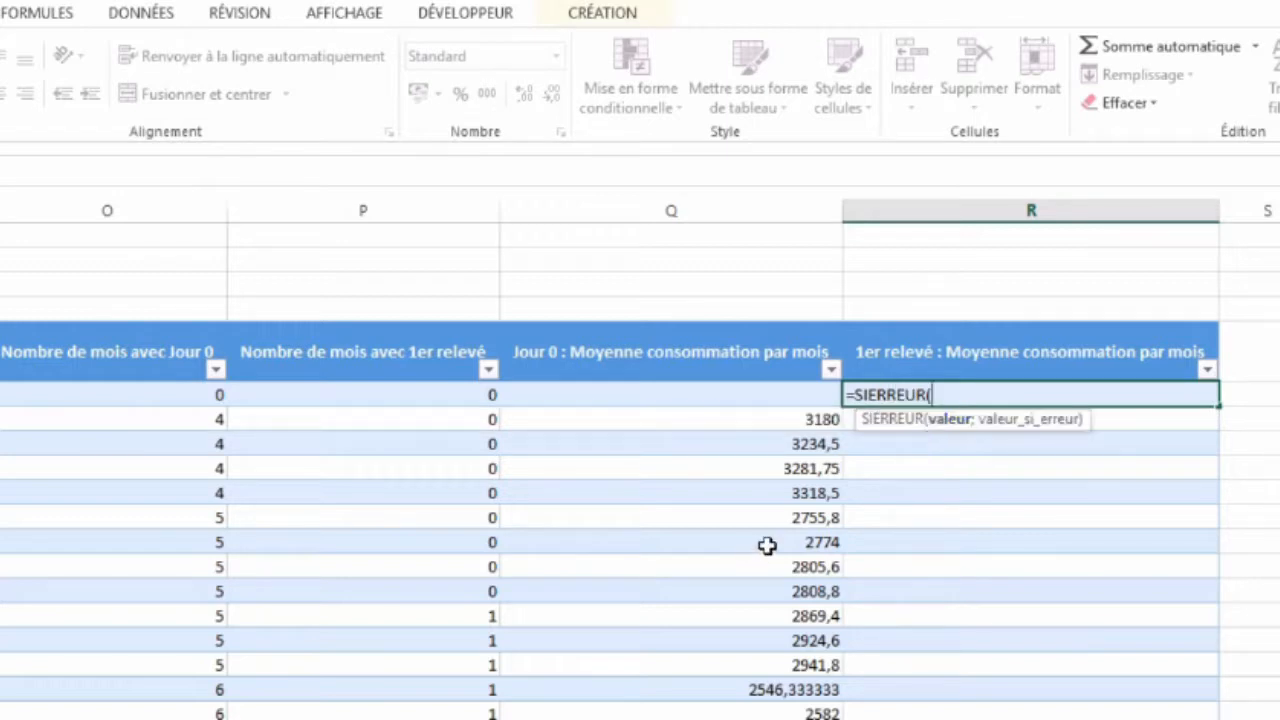
scroll(766, 545, "left", 4)
scroll(766, 545, "left", 2)
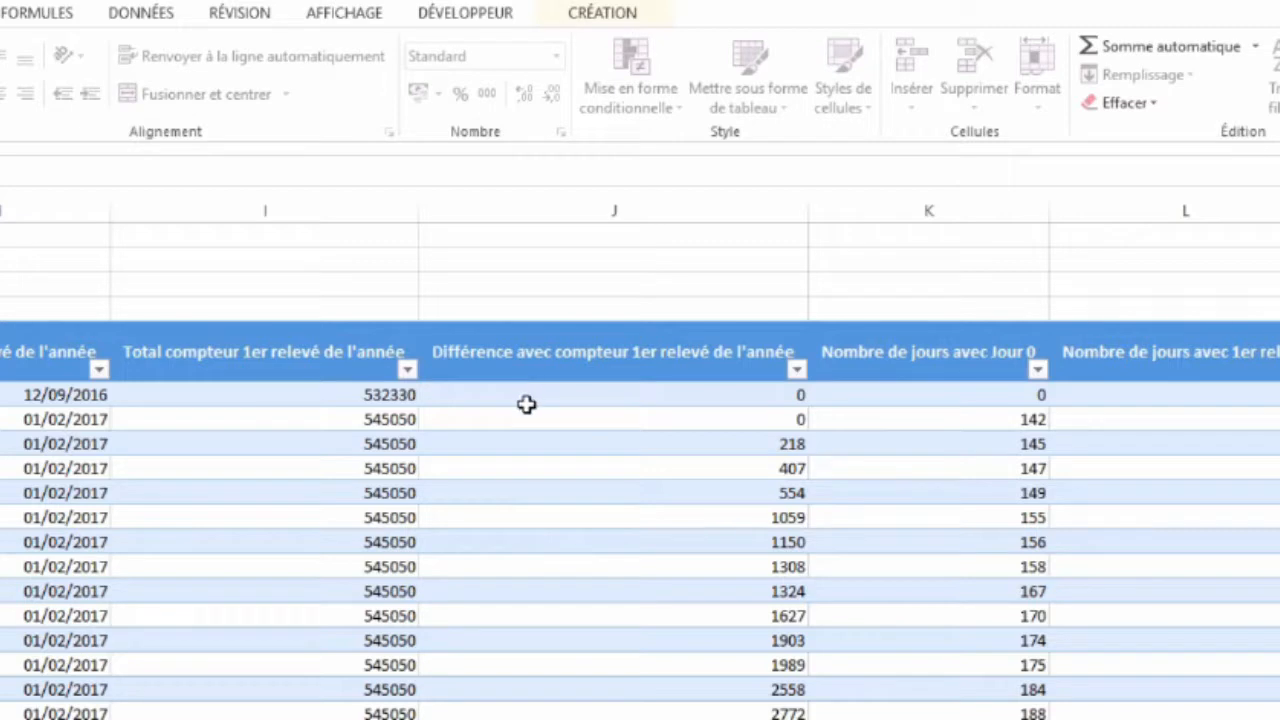
left_click(527, 398)
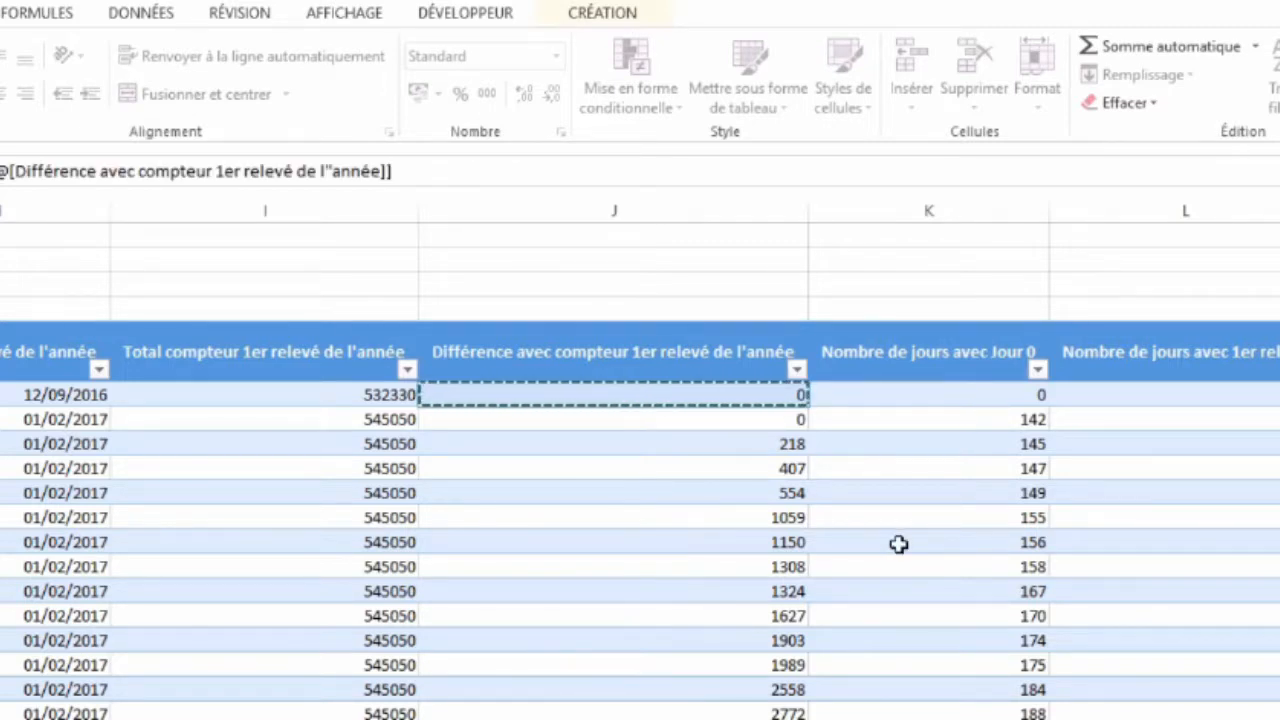
type("/")
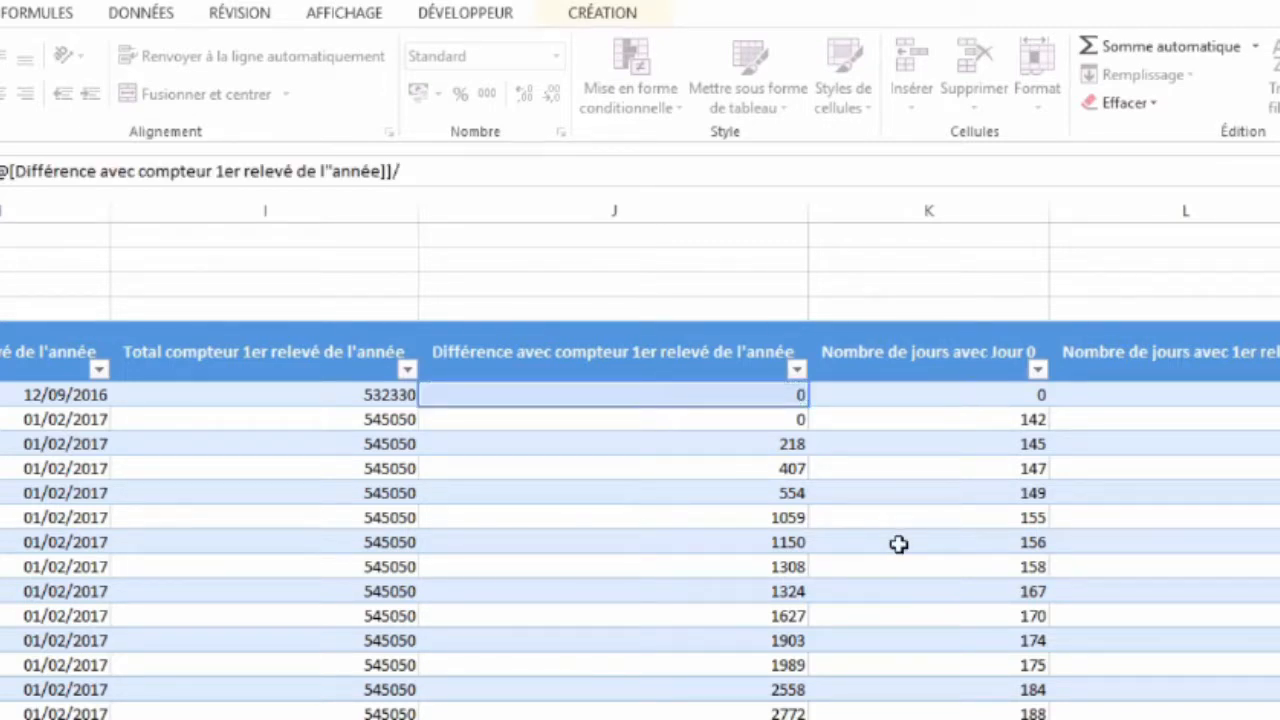
scroll(899, 543, "right", 3)
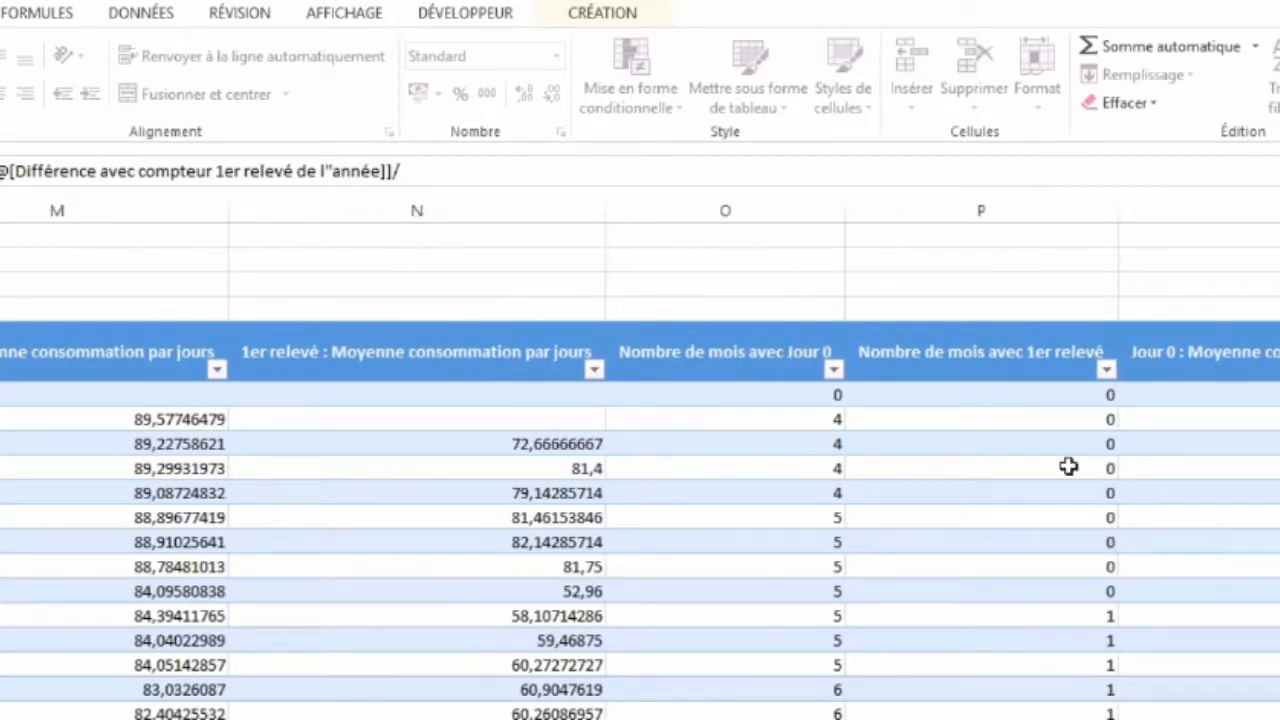
scroll(1069, 466, "right", 2)
left_click(463, 395)
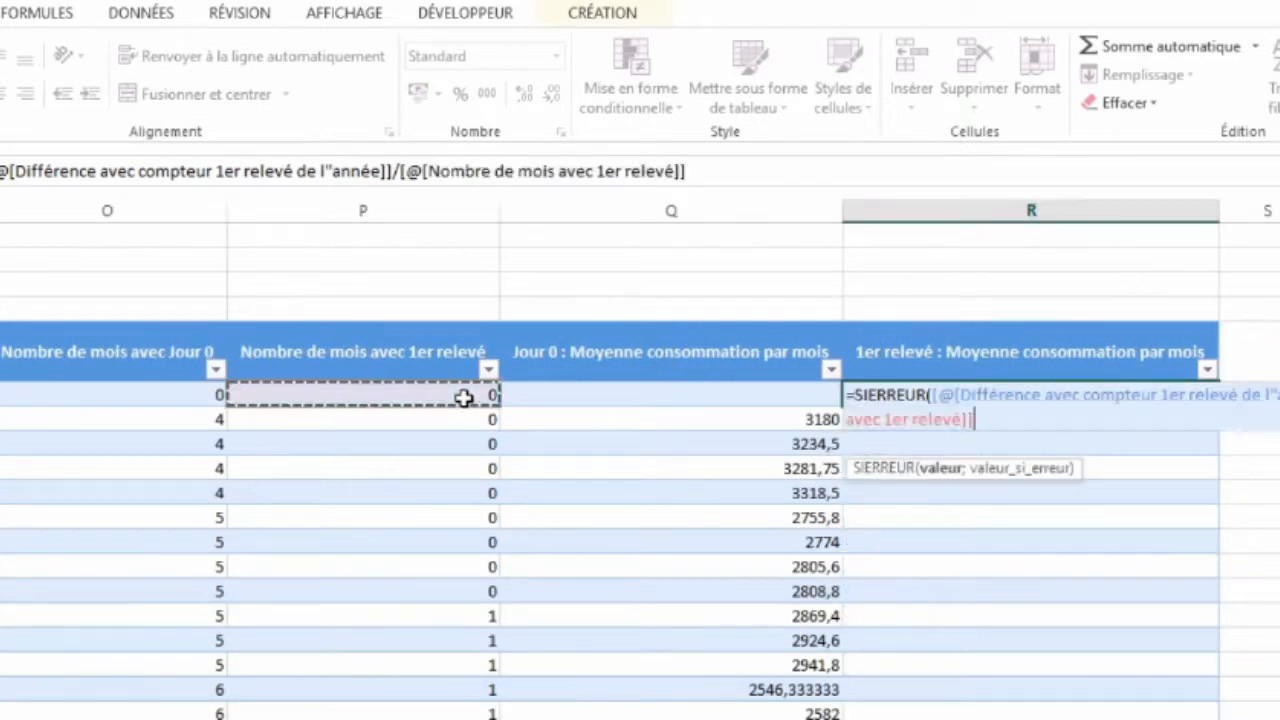
type(";")
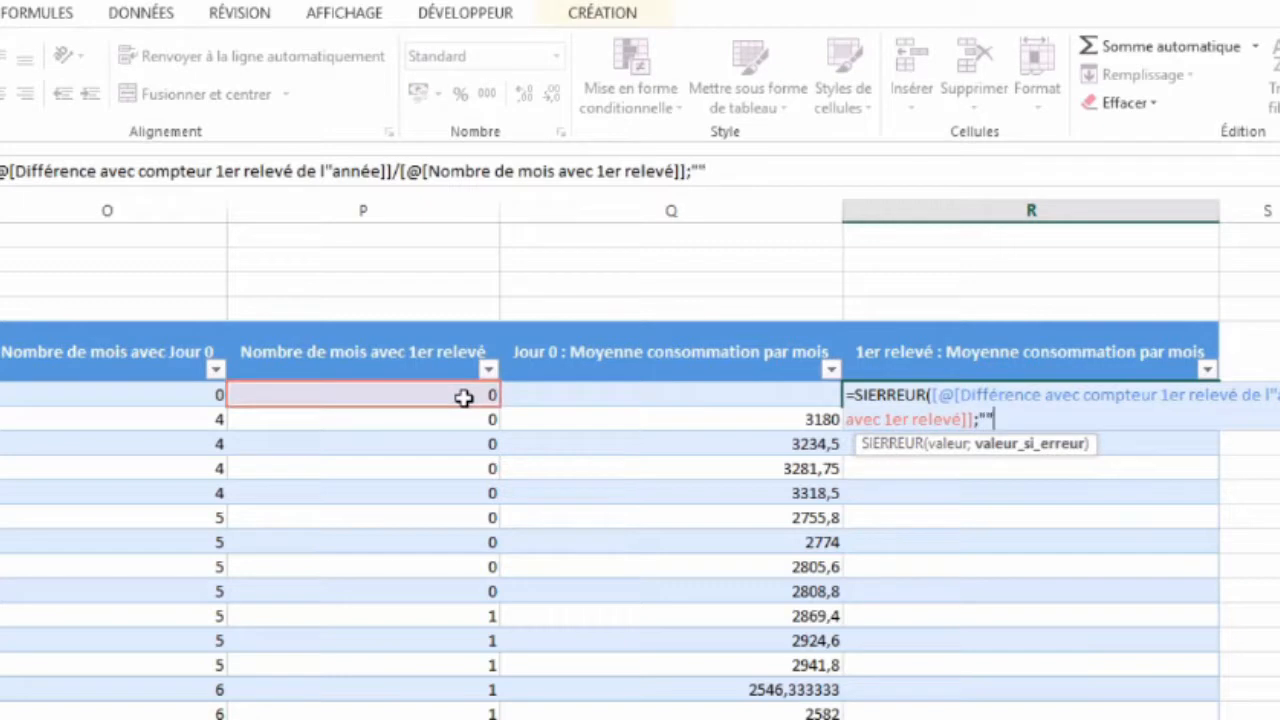
type("\"\")")
key("Return")
key("Up")
key("Left")
key("Down")
key("Up")
key("Right")
key("Down")
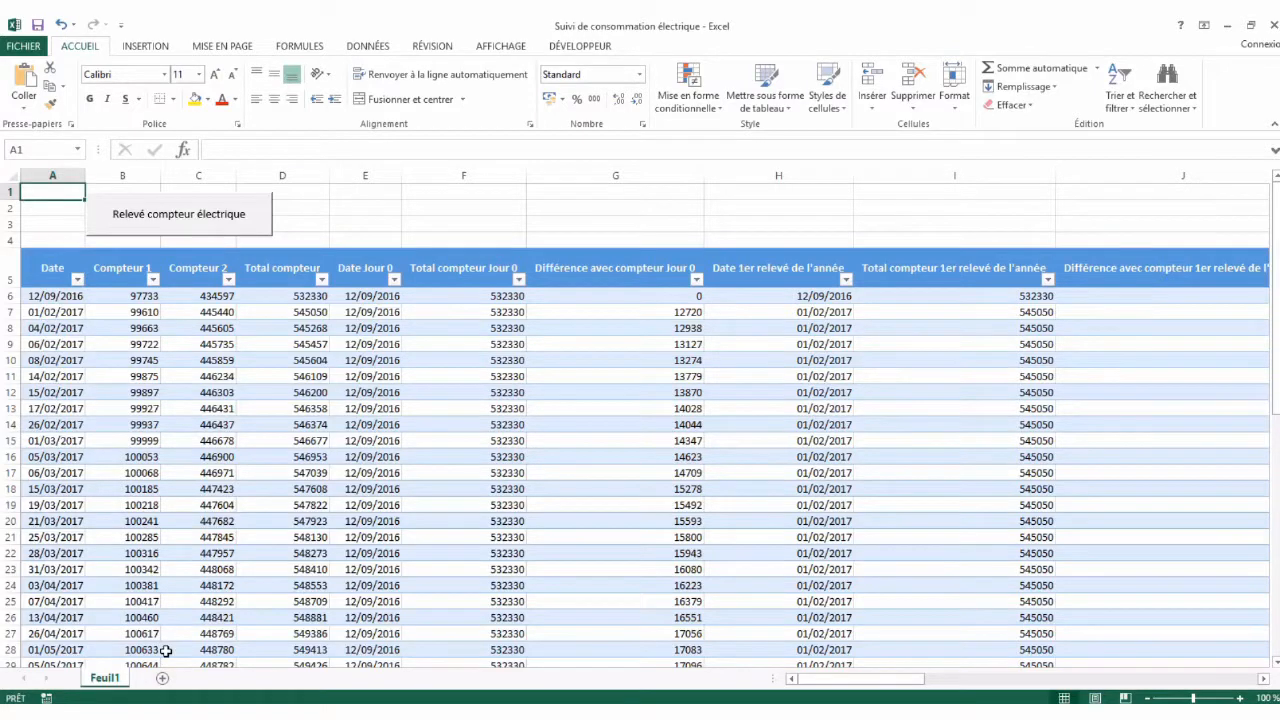
- Add a new worksheet after Feuil1 and return to the data table on Feuil1
left_click(163, 679)
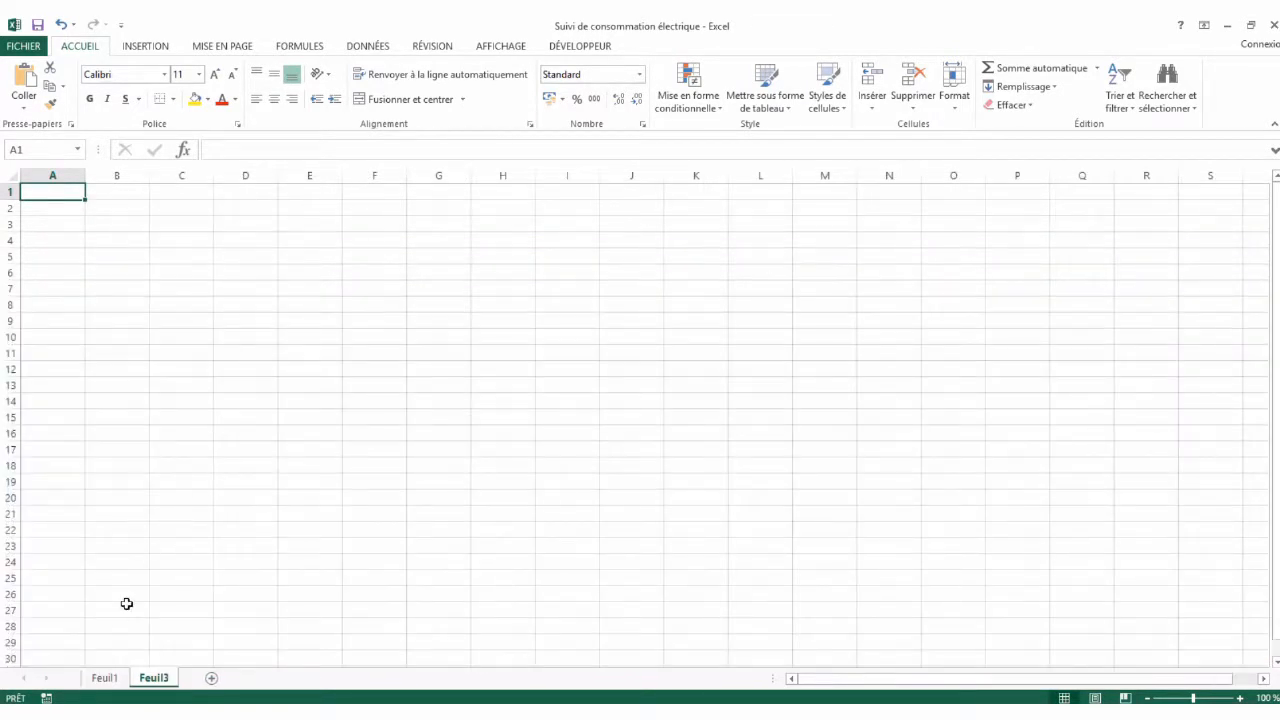
left_click(108, 679)
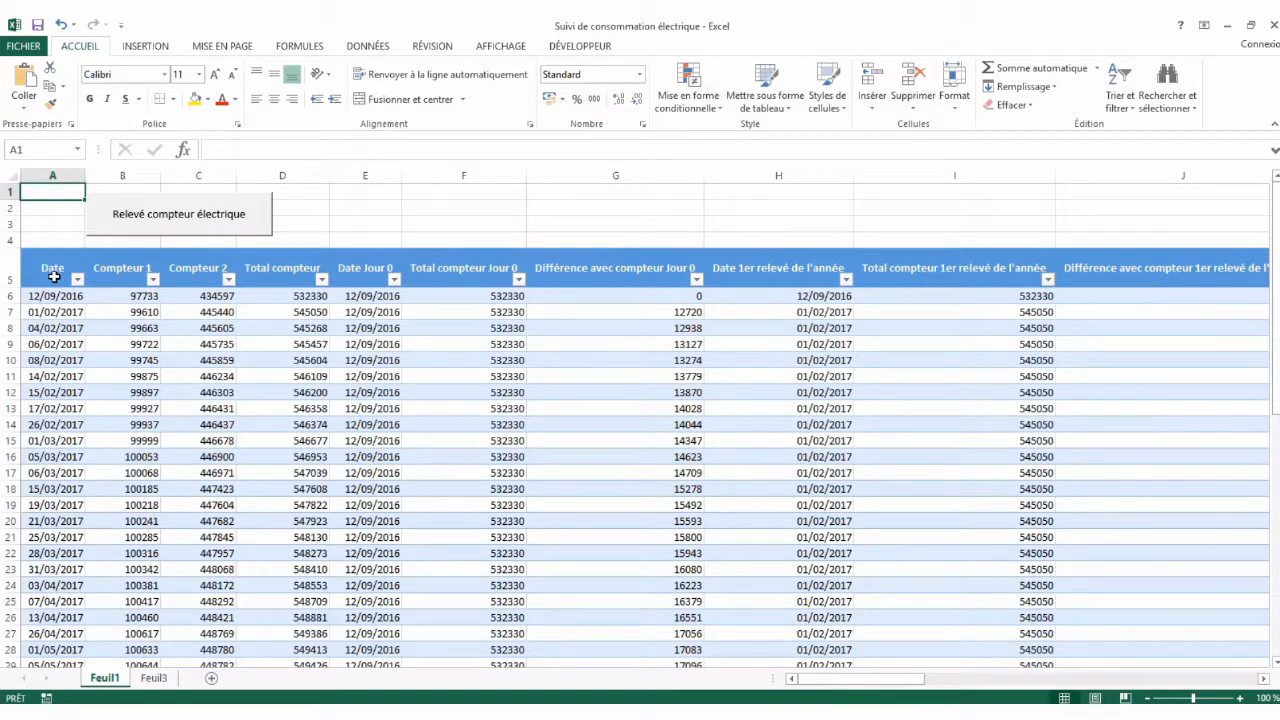
- Insert a Courbes avec marqueurs chart from the Date and Total compteur columns, using the variant titled Total compteur
left_click(52, 175)
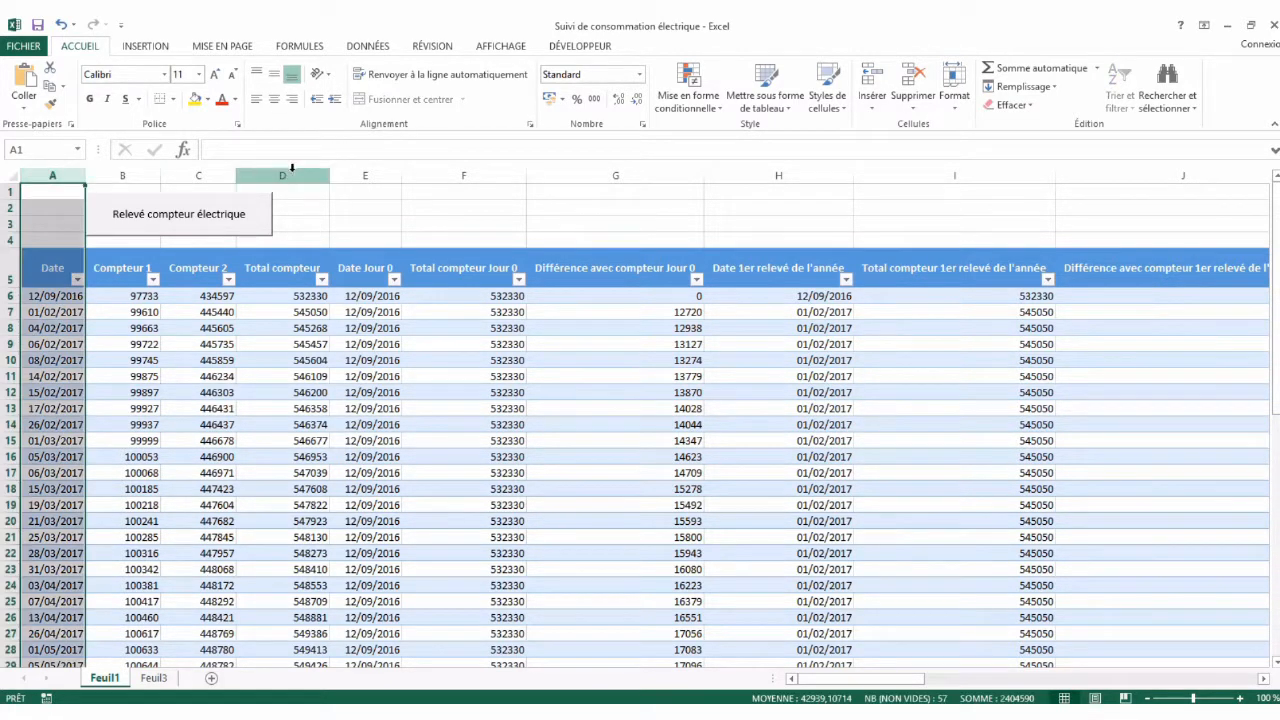
left_click(287, 175, "ctrl")
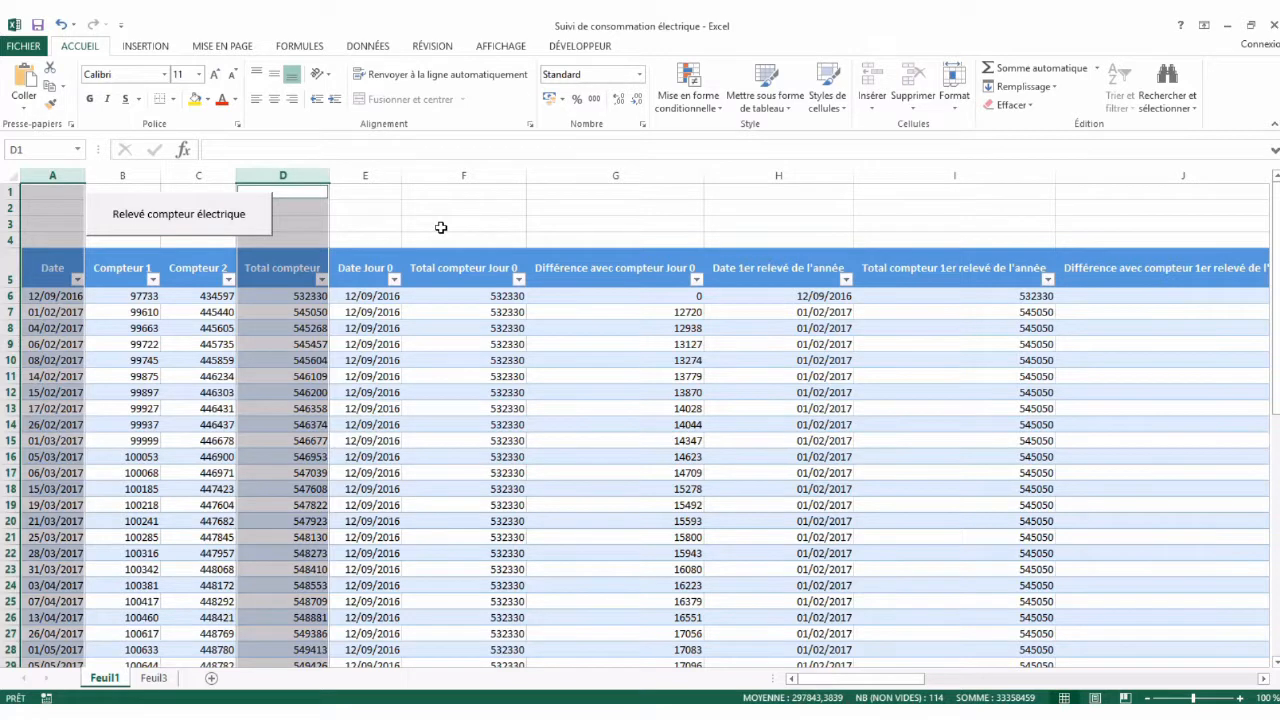
left_click(146, 47)
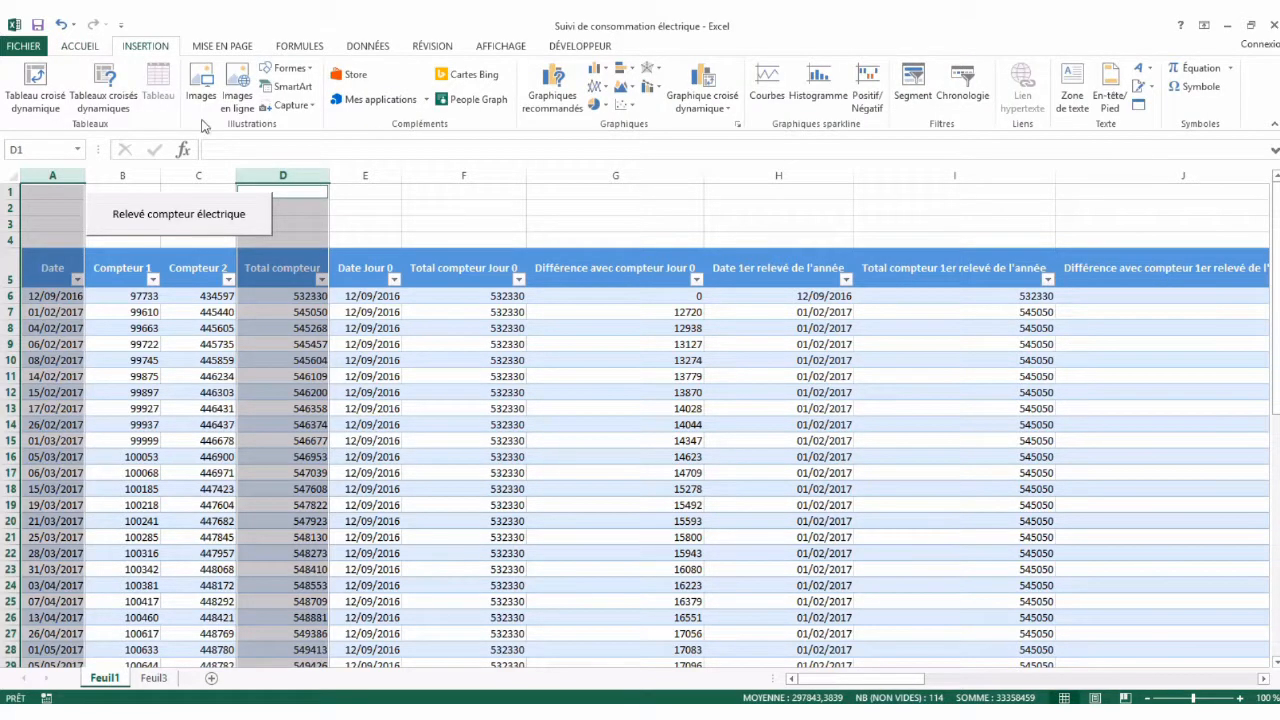
left_click(558, 100)
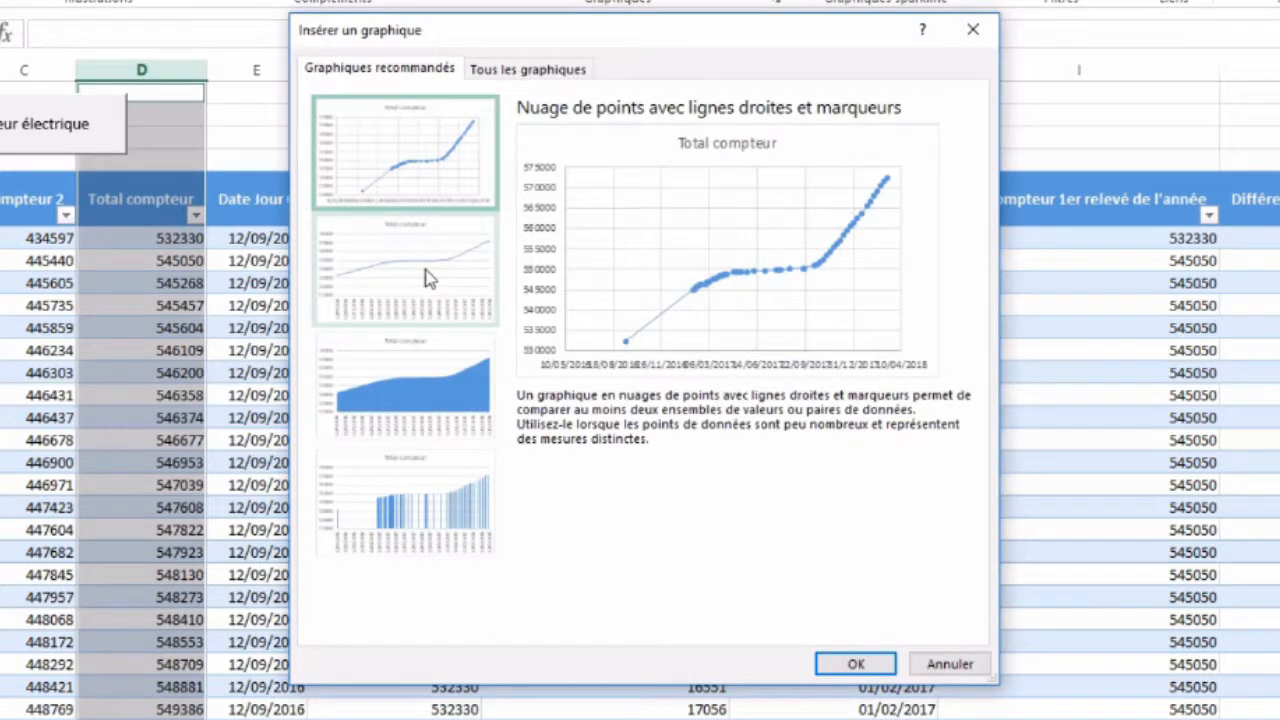
left_click(513, 70)
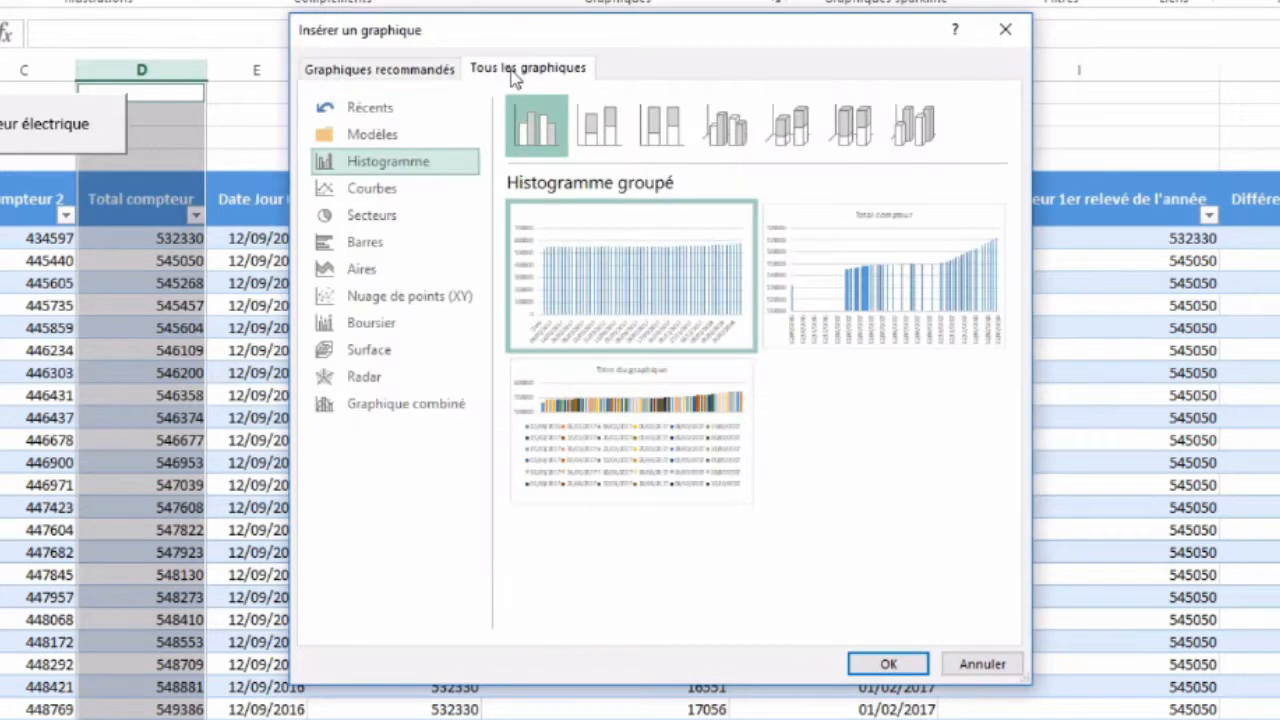
left_click(395, 192)
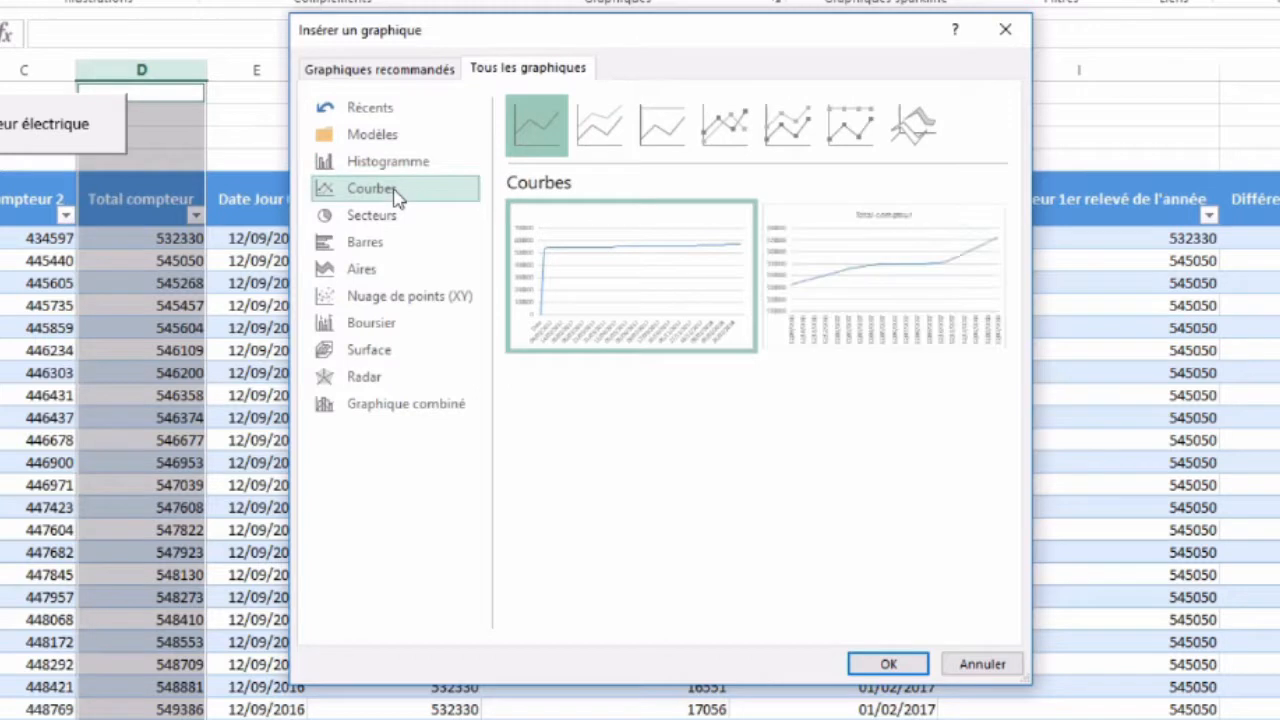
left_click(727, 128)
mouse_move(717, 232)
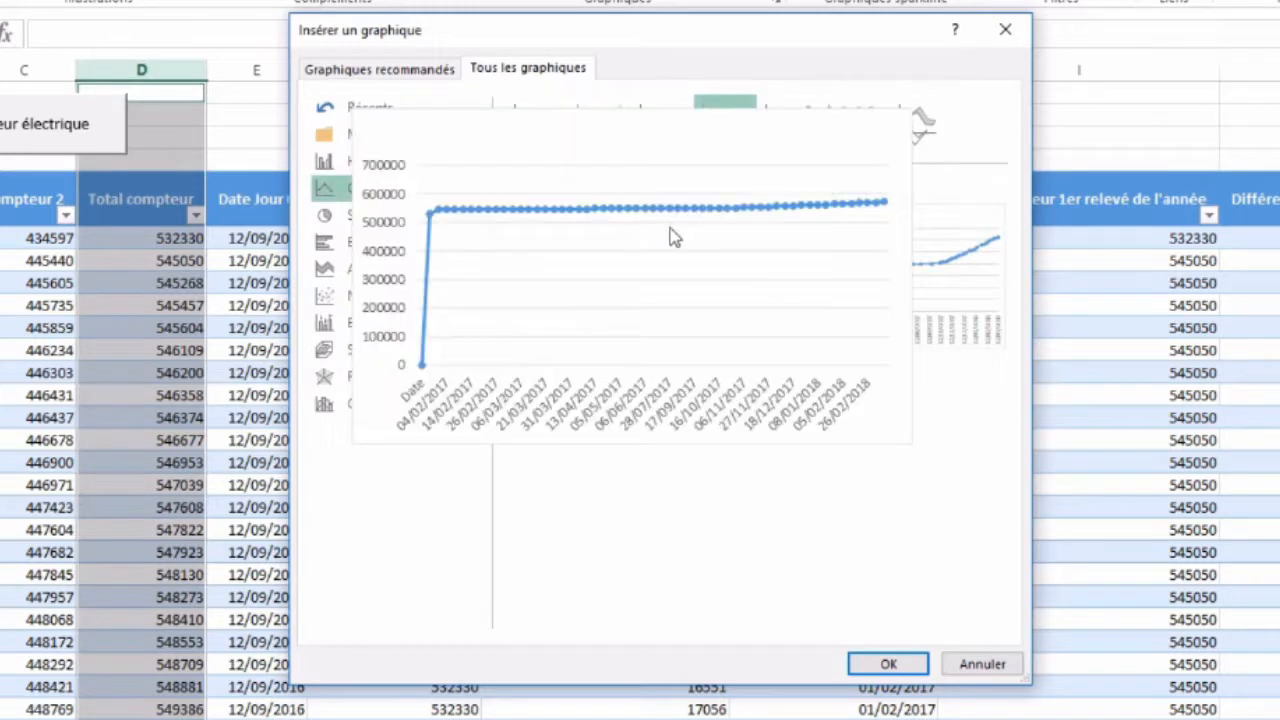
mouse_move(858, 307)
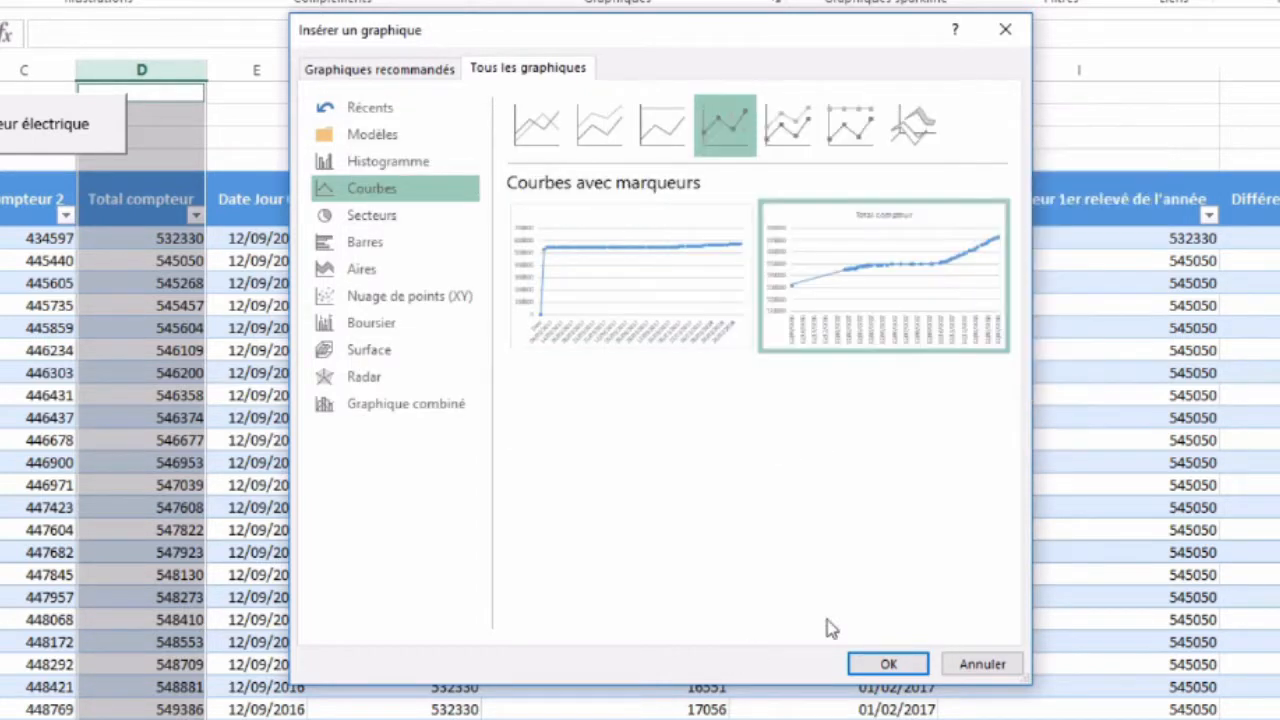
left_click(888, 664)
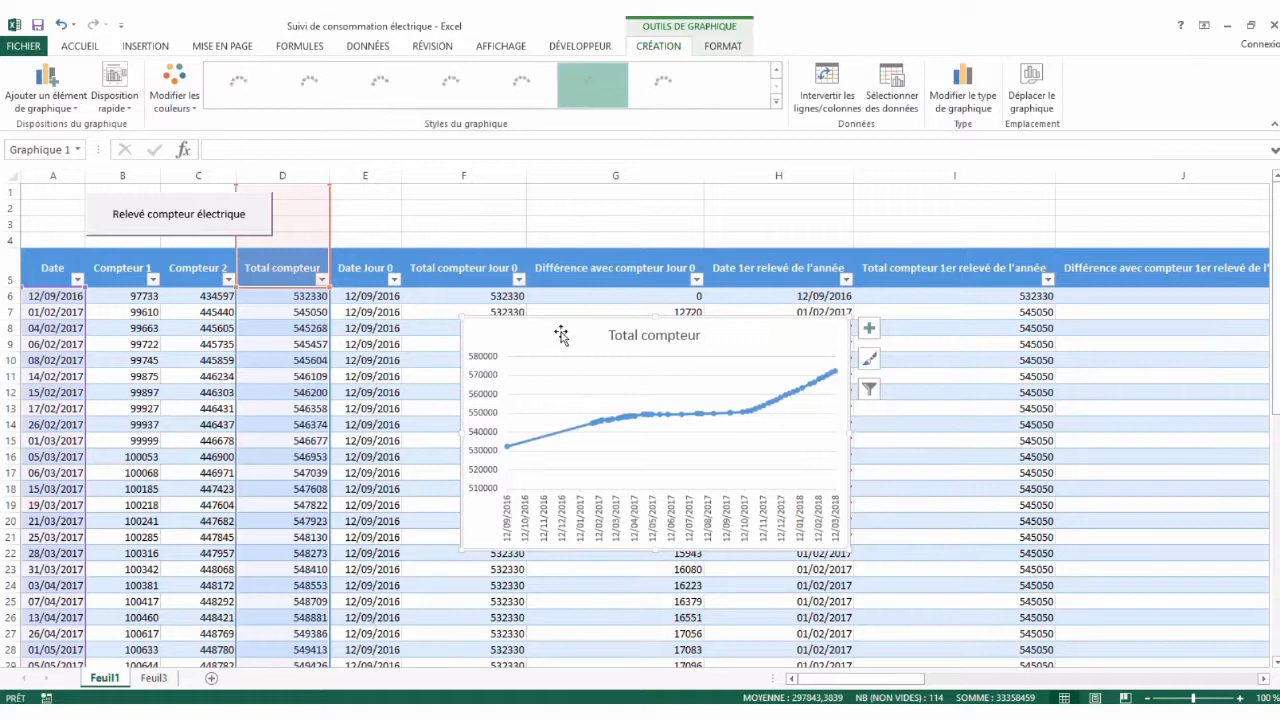
- Move the Total compteur chart to Feuil3 at B9 and enlarge it up to row 3 and across to column L
key("Delete")
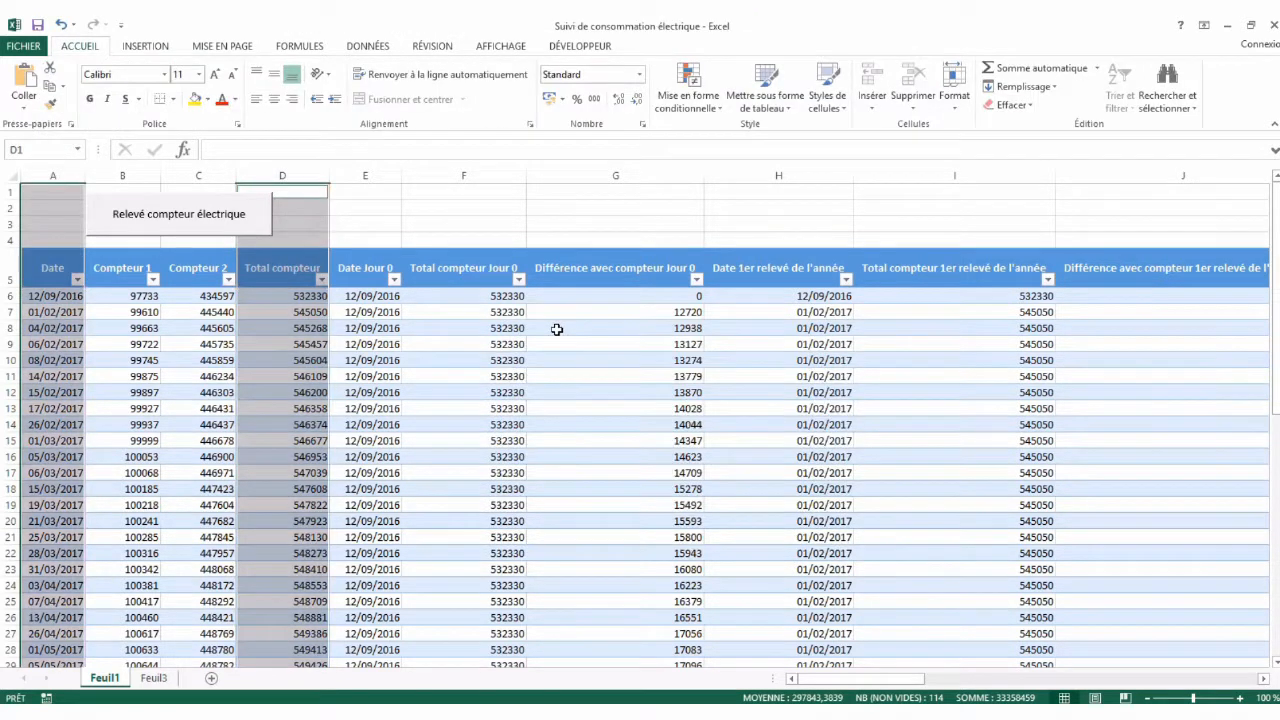
left_click(145, 679)
left_click(97, 321)
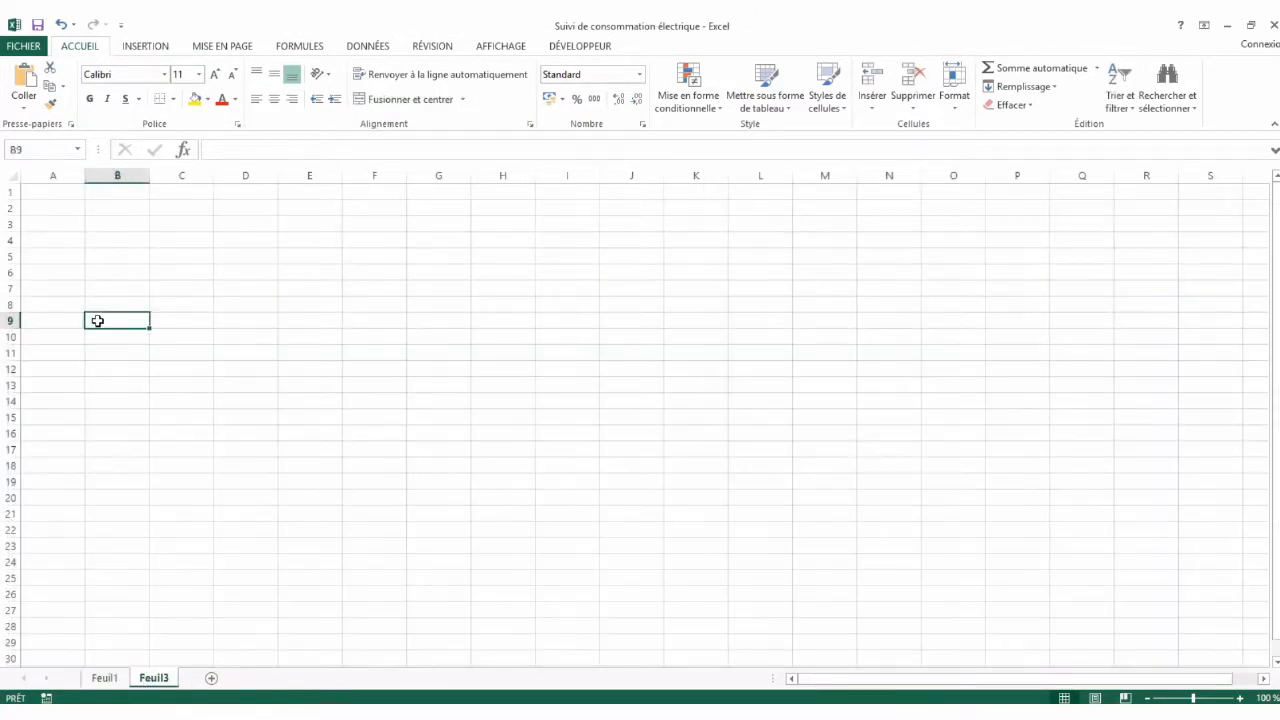
key("ctrl+v")
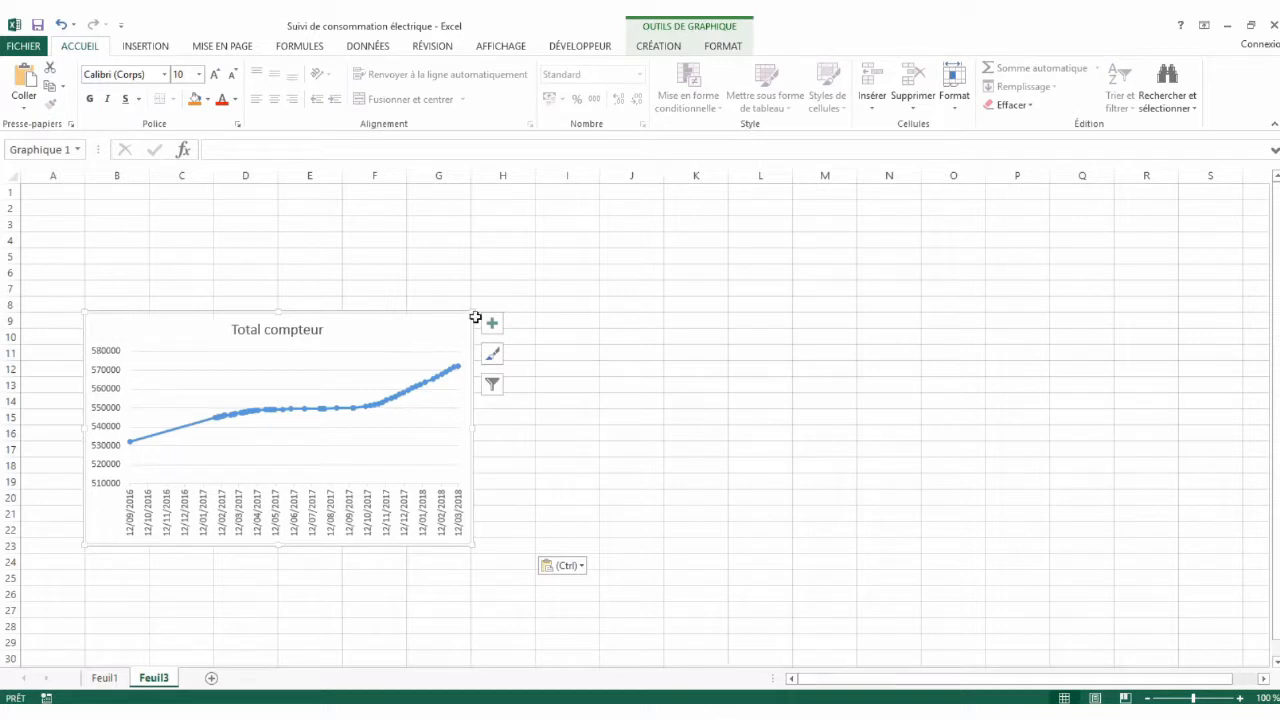
left_click_drag(475, 311, 741, 212)
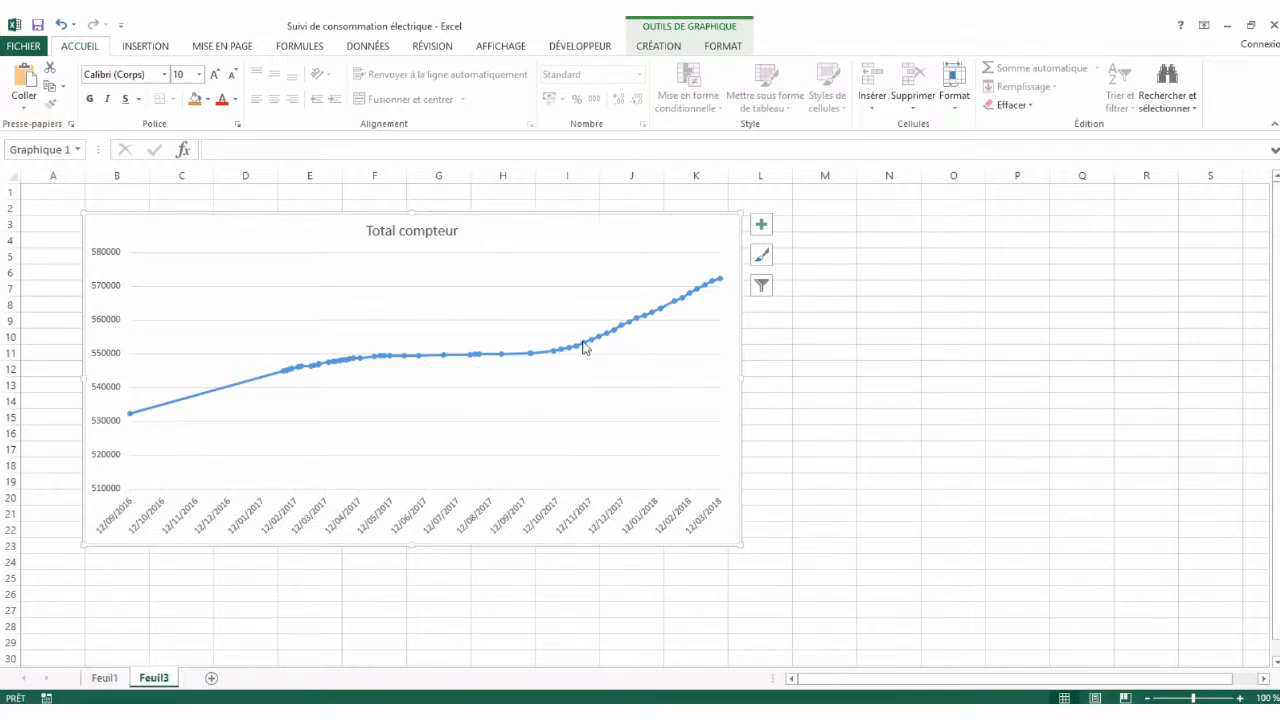
left_click(803, 382)
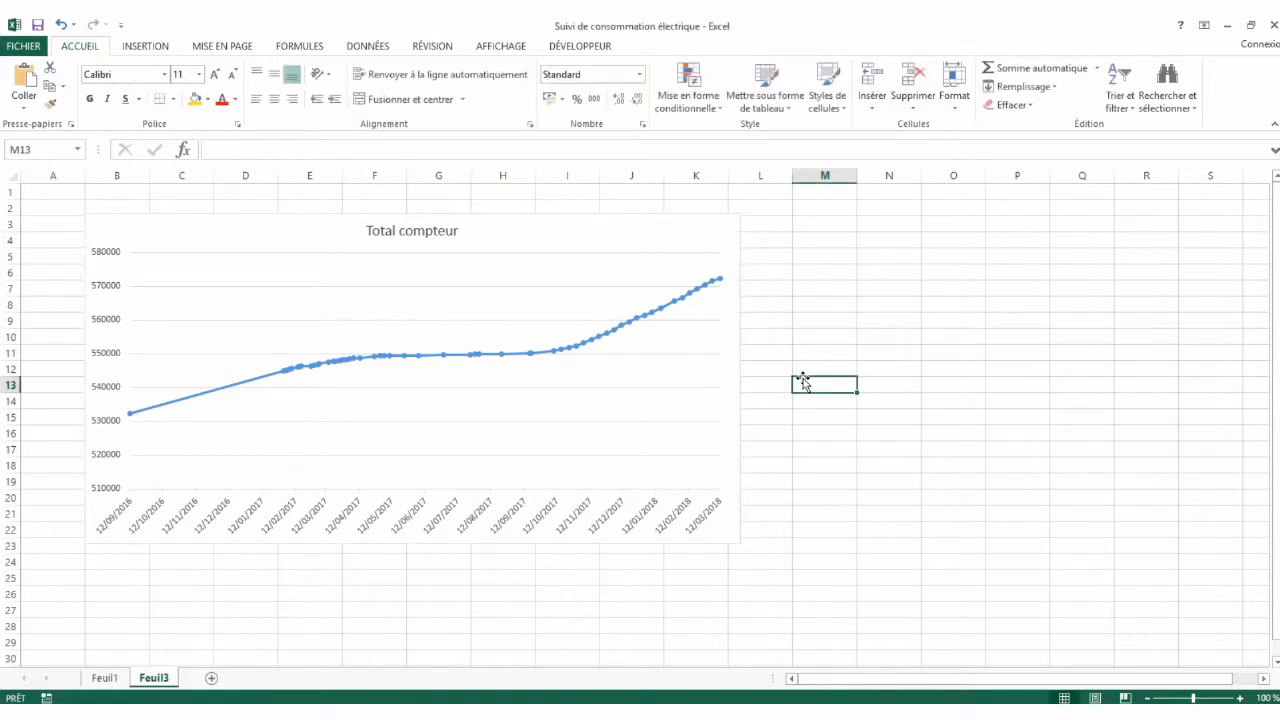
- Insert a Histogramme groupé chart on Feuil1 from the Date and Jour 0 : Moyenne consommation par jours columns
left_click(105, 679)
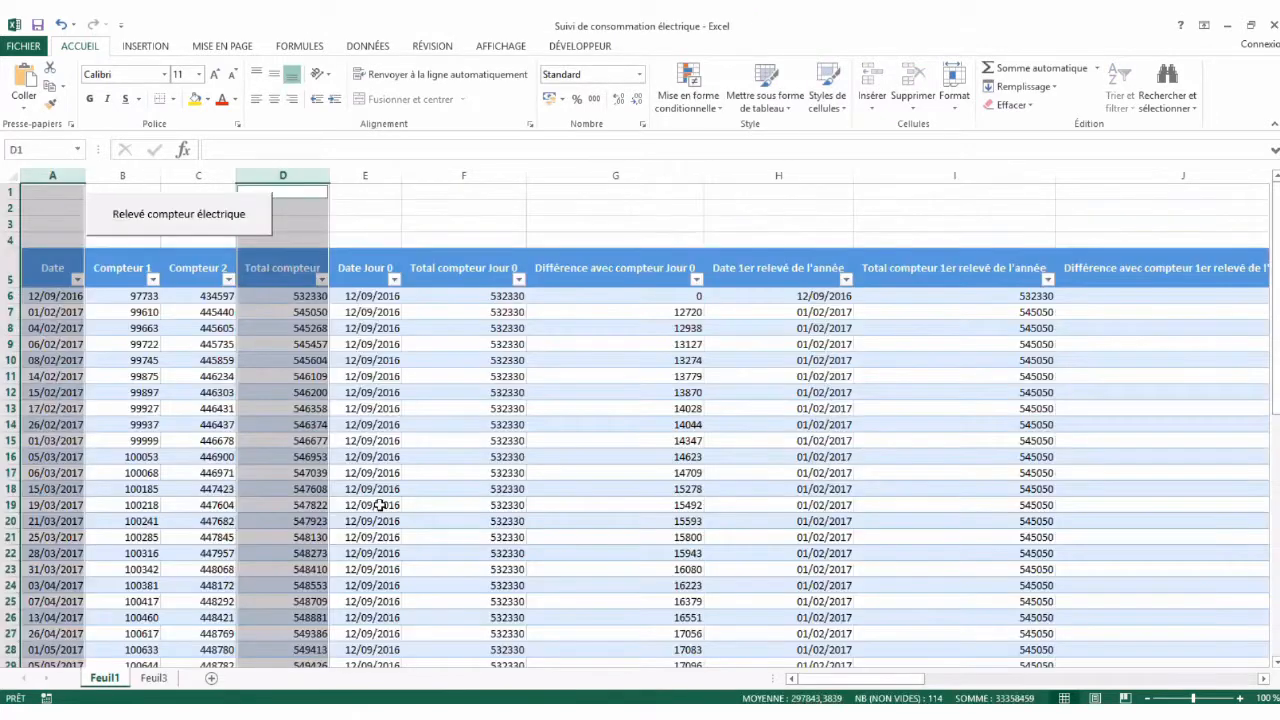
left_click(133, 437)
left_click(42, 175)
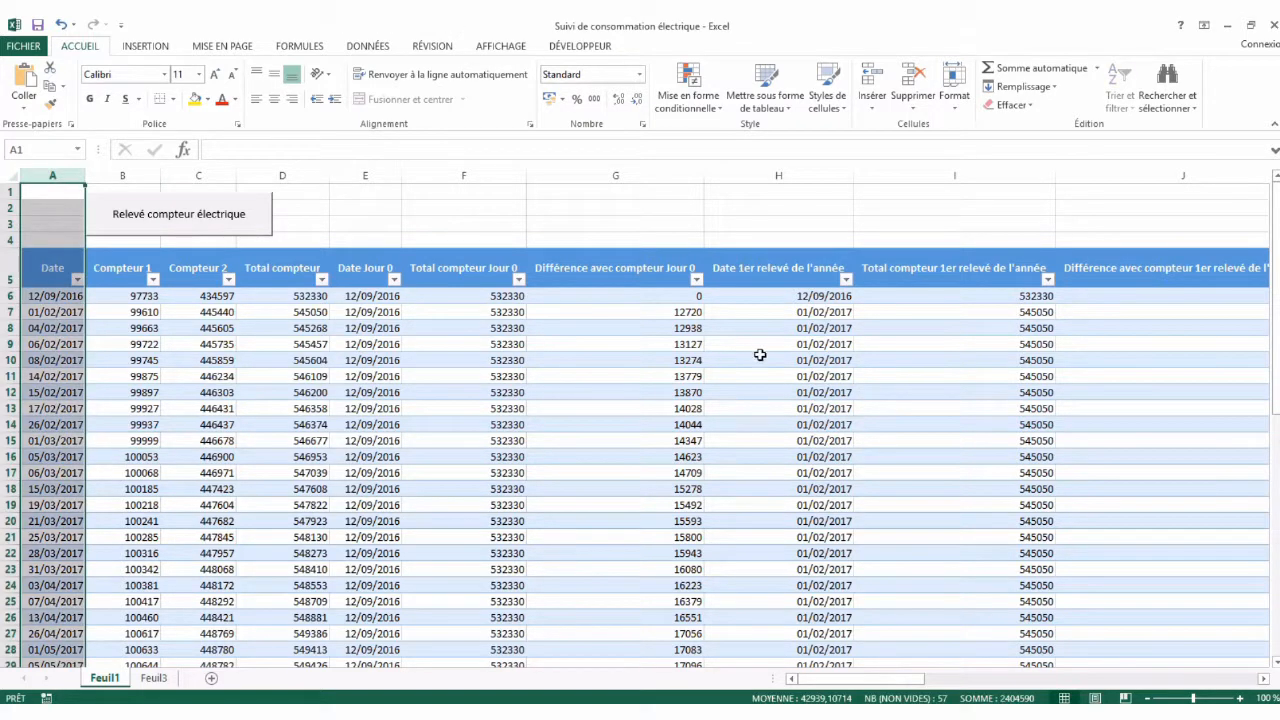
scroll(760, 355, "right", 5)
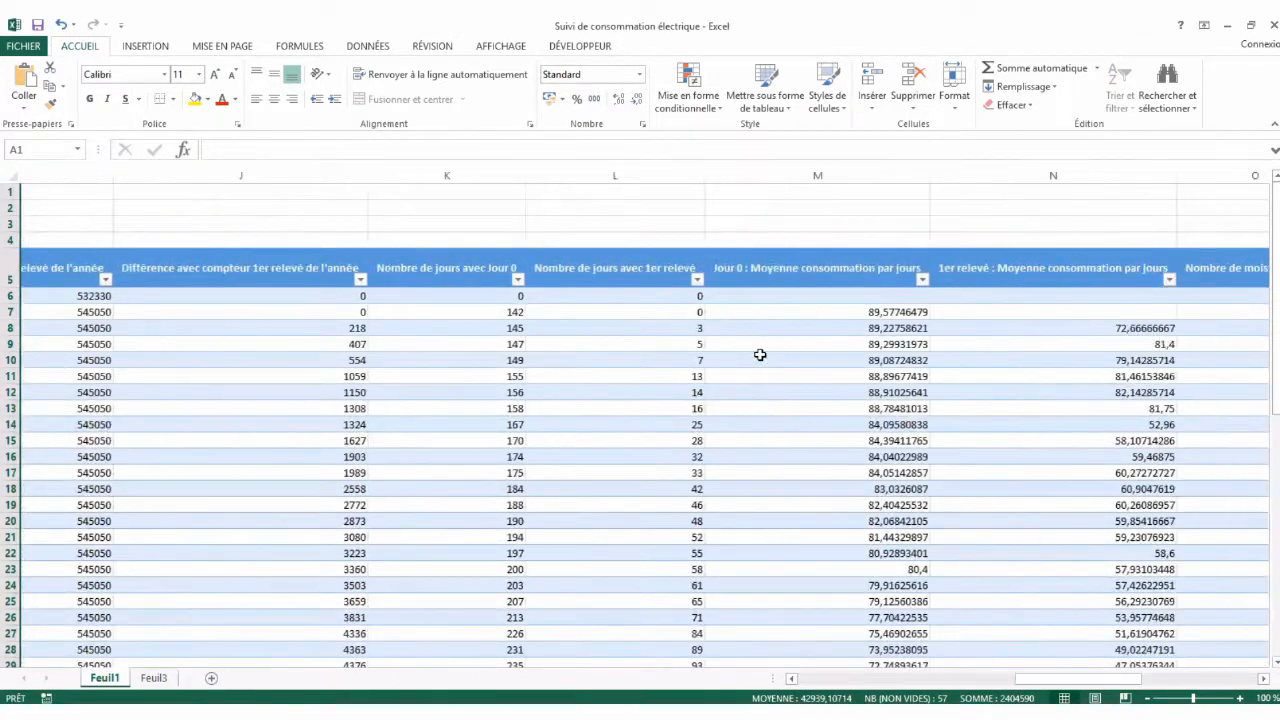
scroll(760, 355, "right", 2)
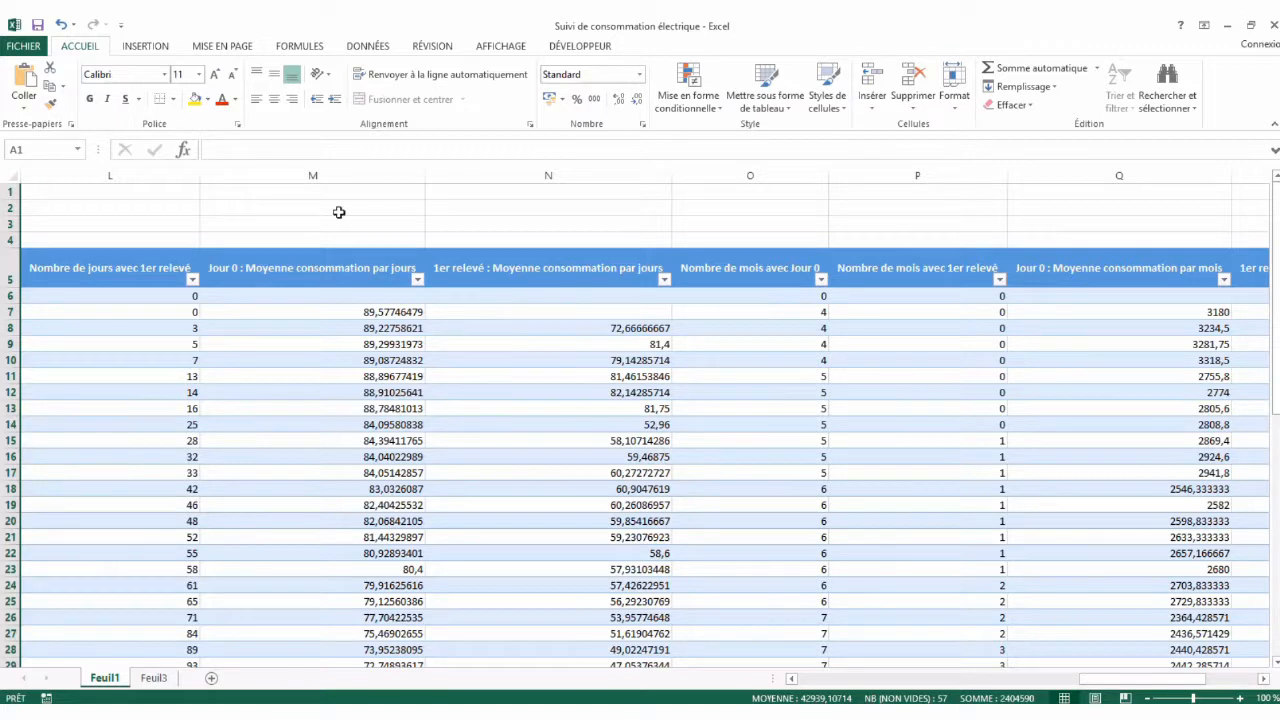
left_click(315, 175)
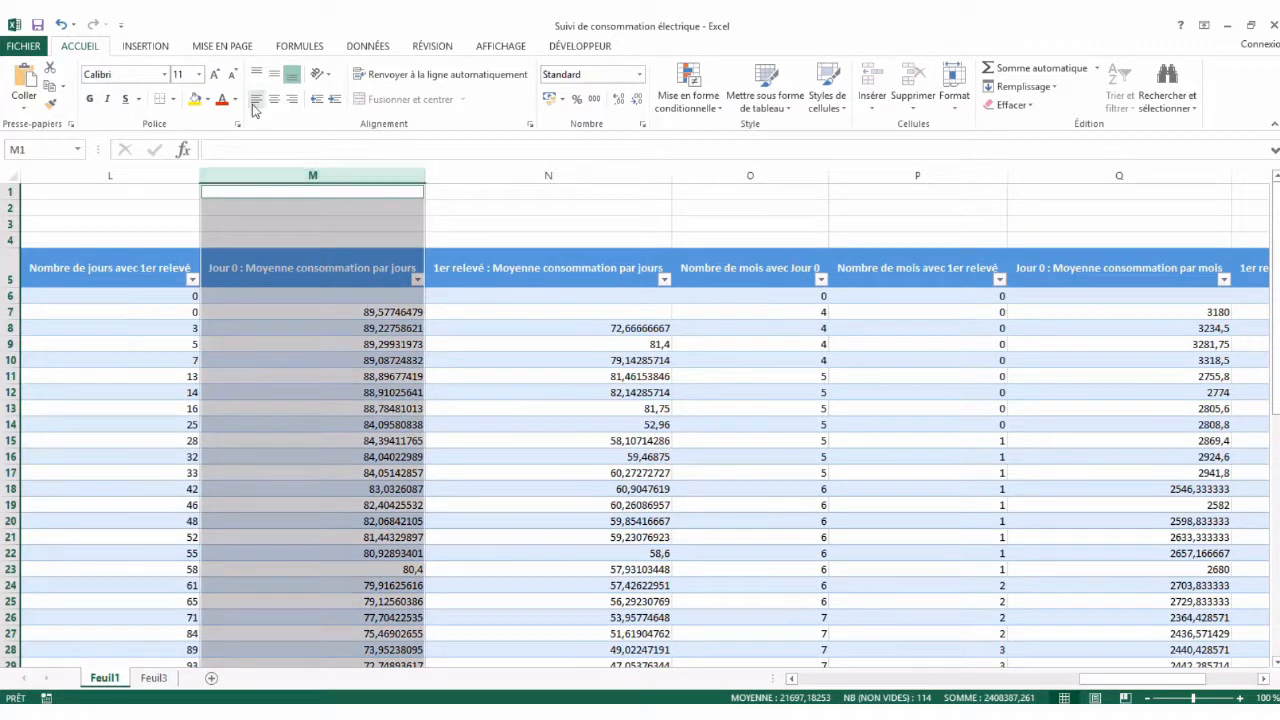
left_click(147, 46)
left_click(551, 100)
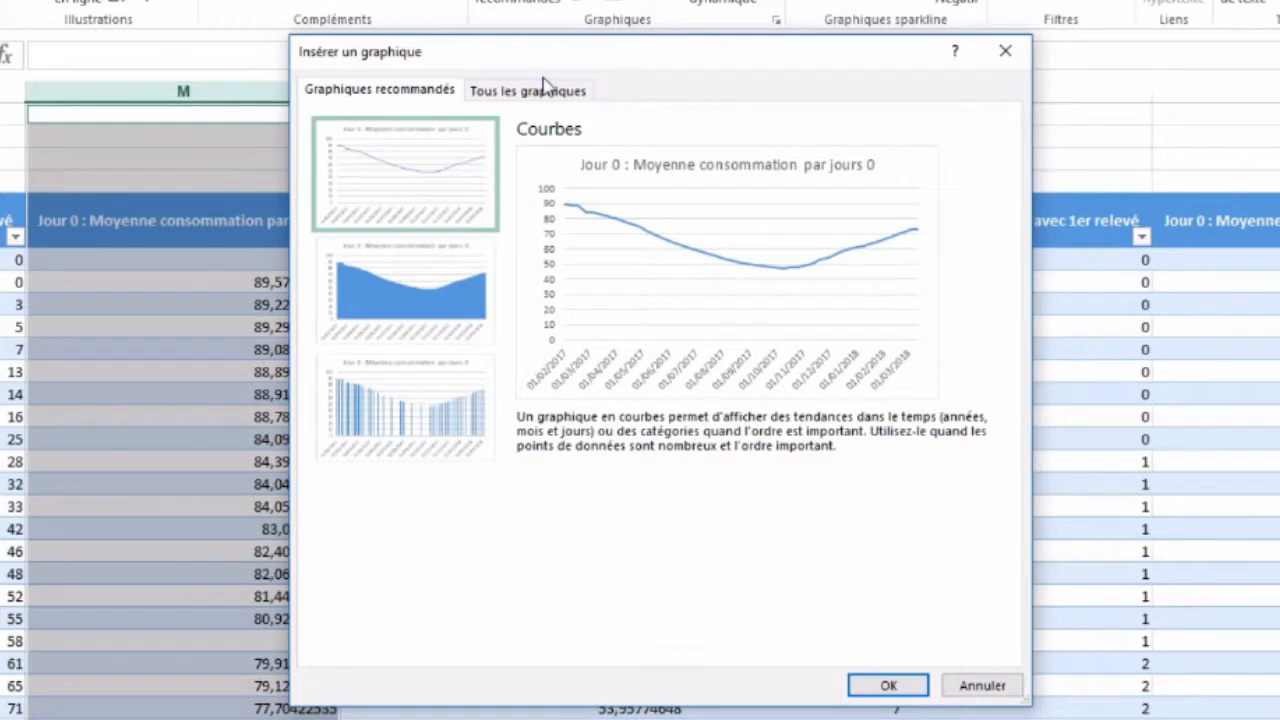
left_click(543, 85)
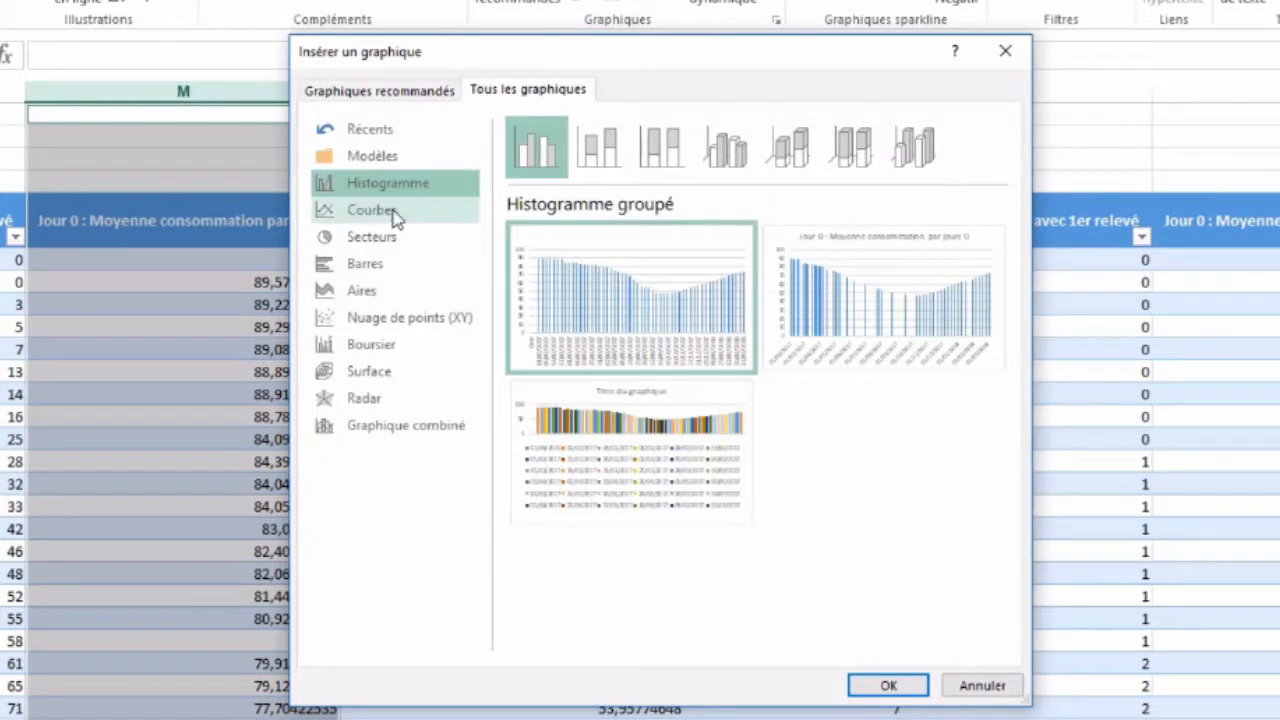
mouse_move(614, 309)
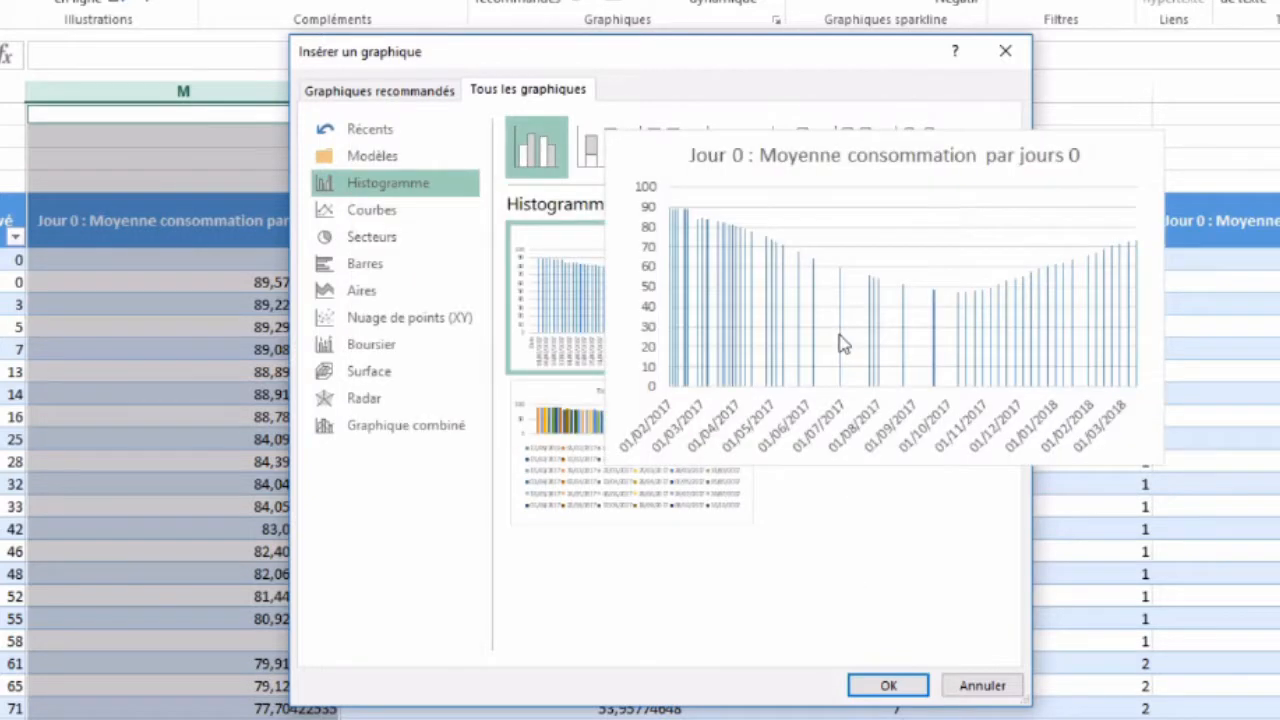
left_click(888, 685)
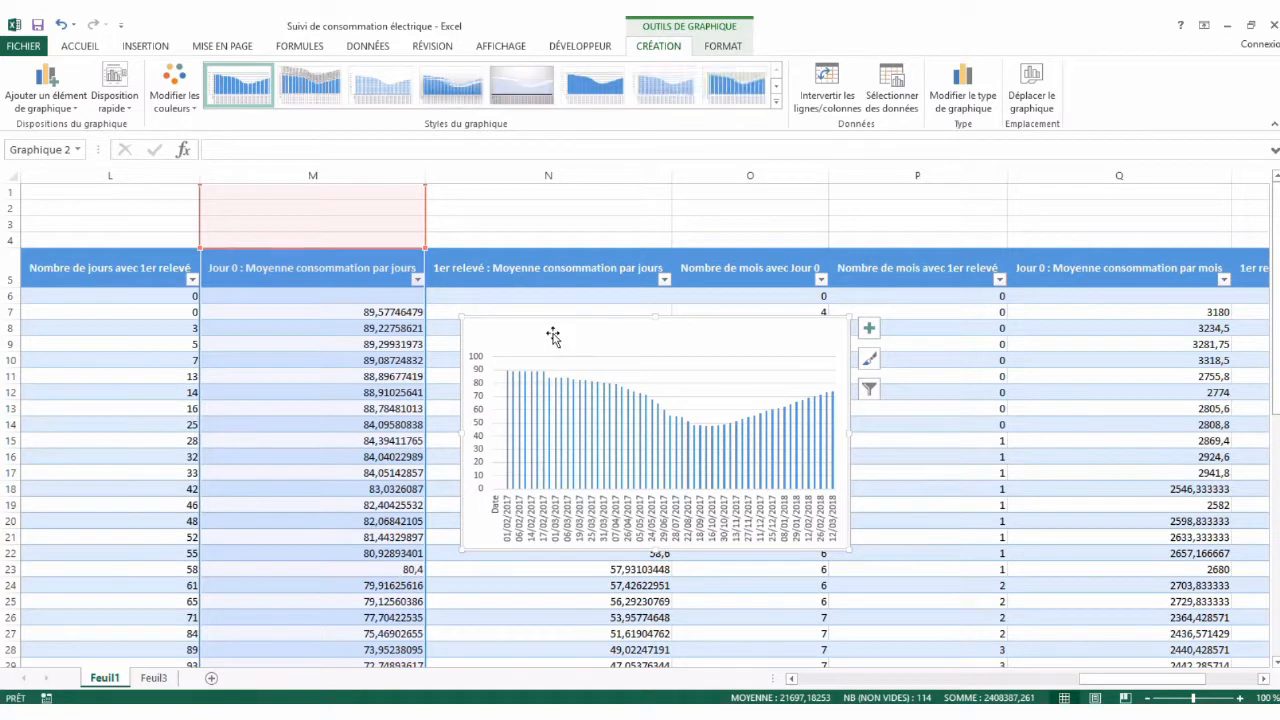
- Move the daily average column chart to Feuil3 at B25 and enlarge it to about the Total compteur chart's width
key("Delete")
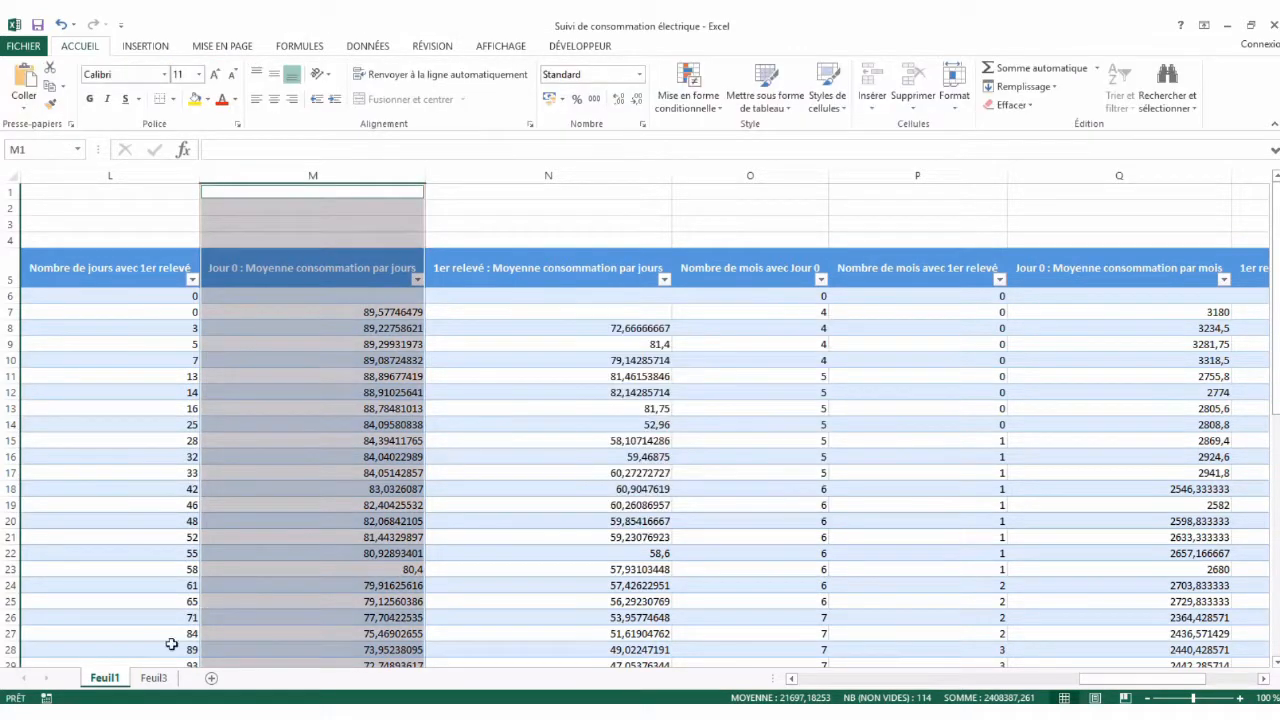
left_click(153, 678)
left_click(190, 580)
left_click(122, 580)
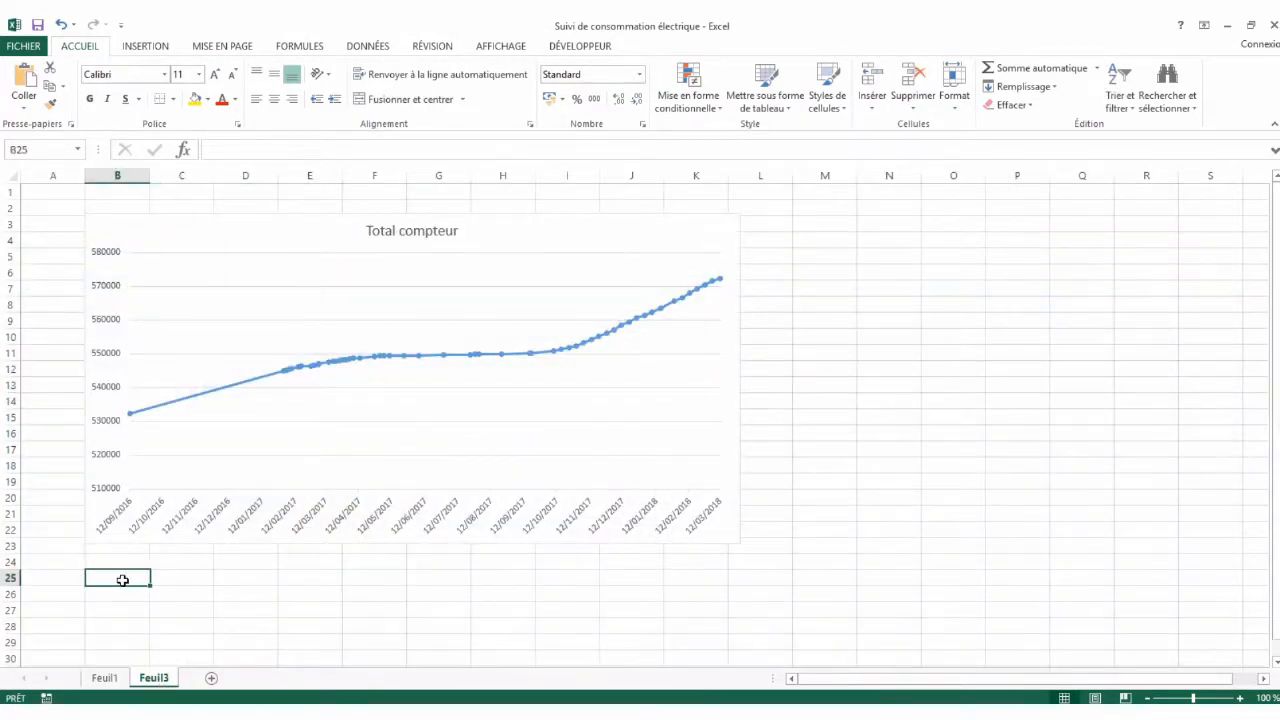
key("ctrl+v")
scroll(691, 511, "down", 2)
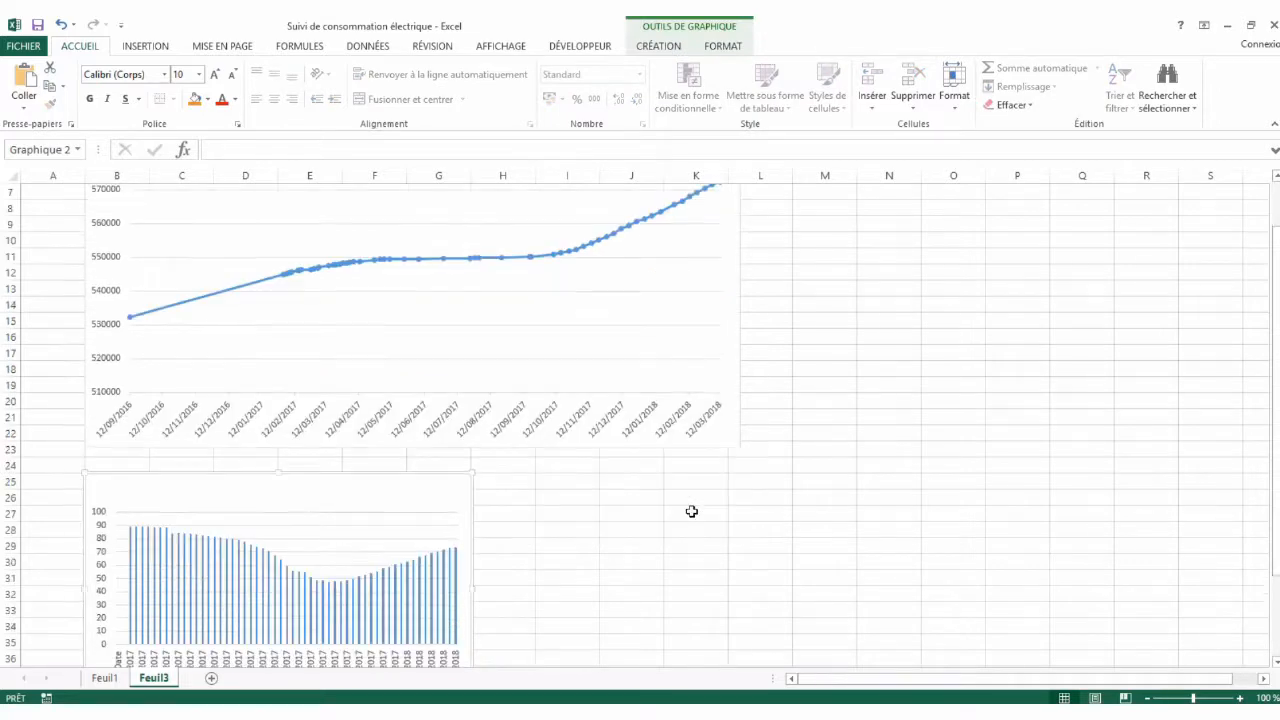
scroll(691, 511, "down", 4)
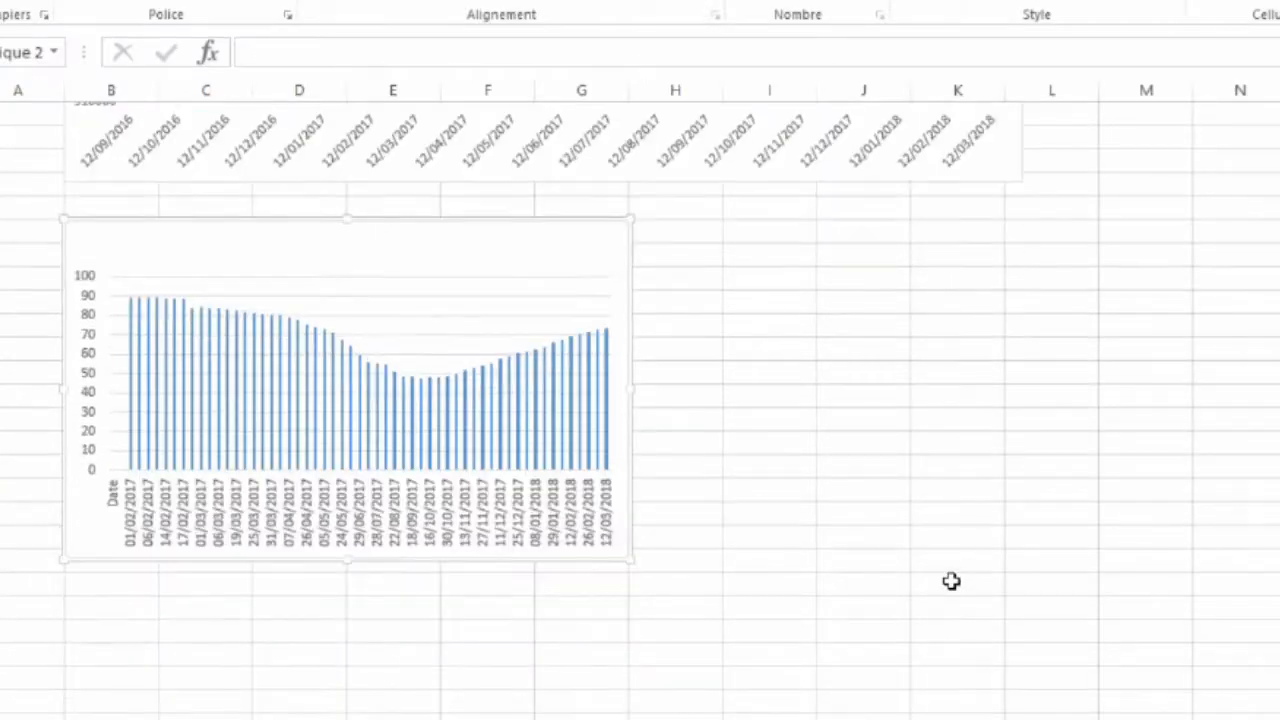
left_click_drag(629, 562, 1030, 709)
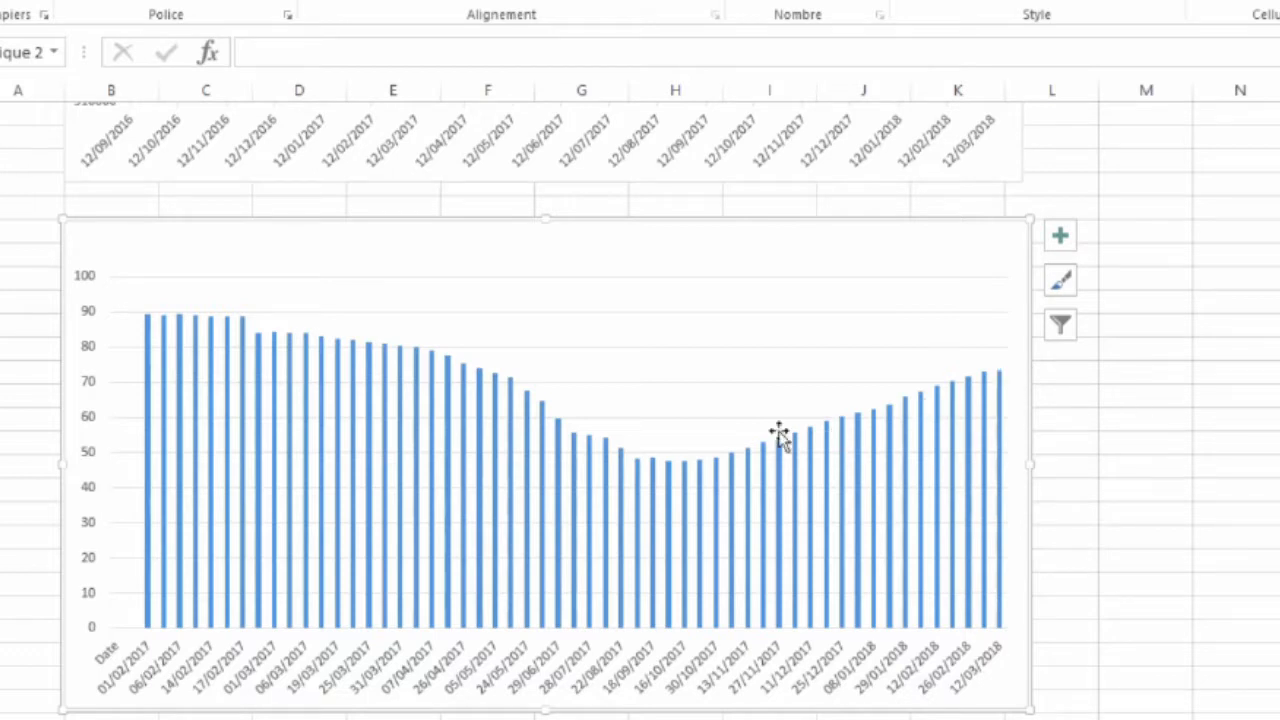
left_click(1165, 502)
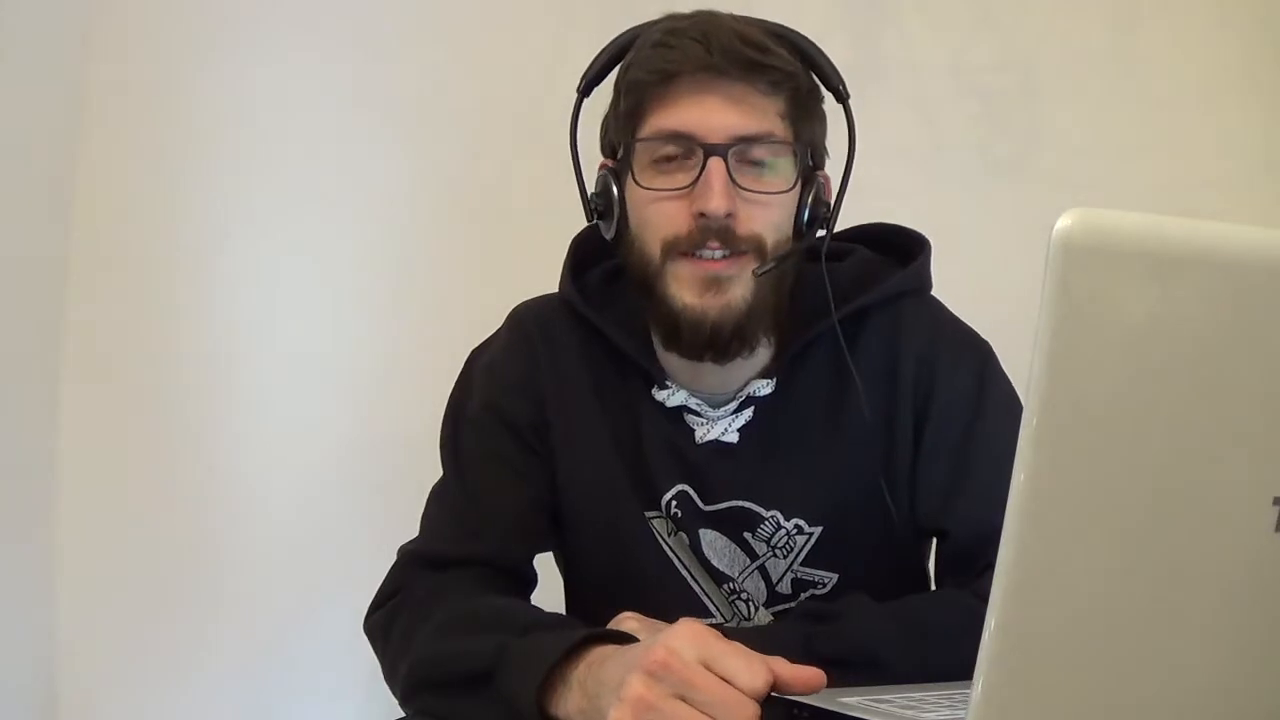